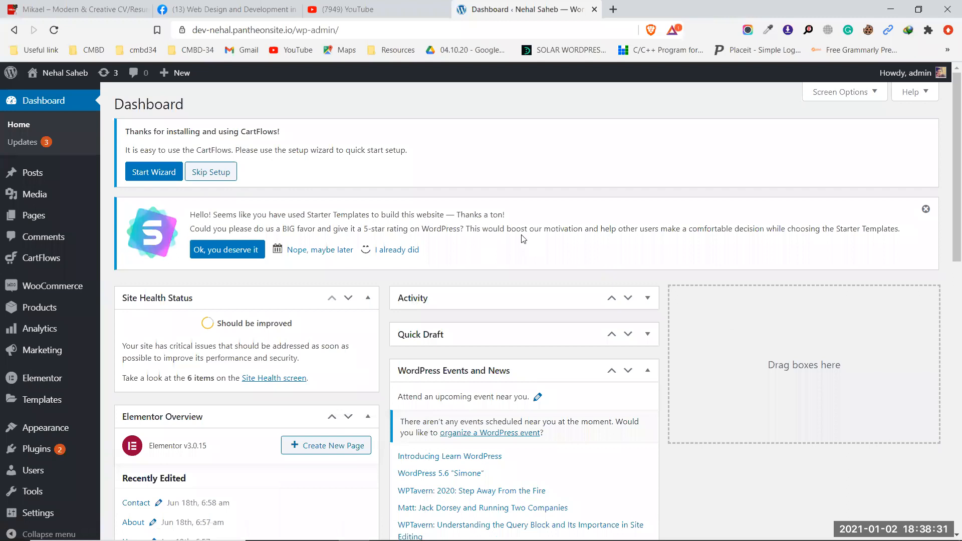
Step: Dismiss the Starter Templates rating notice on the dashboard
click(926, 209)
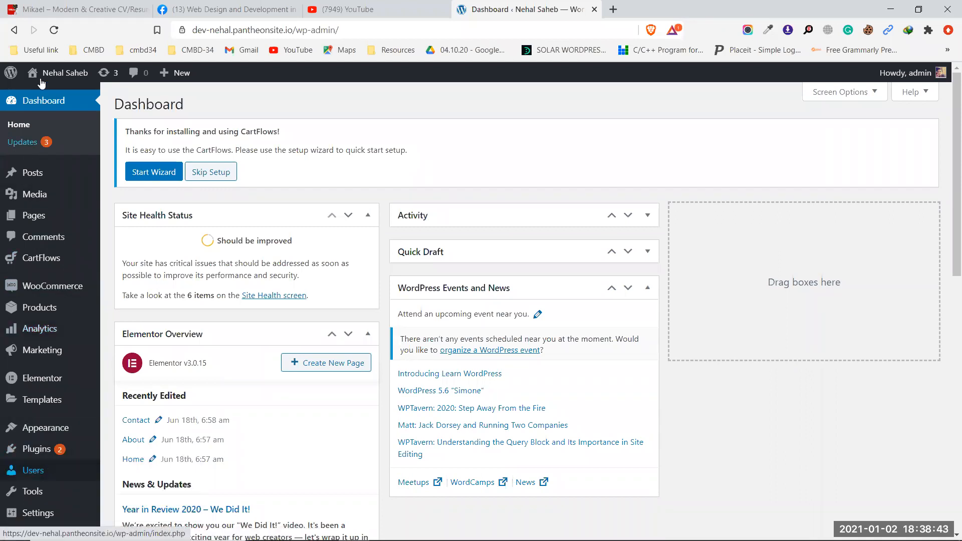
mouse_move(24, 432)
mouse_move(36, 382)
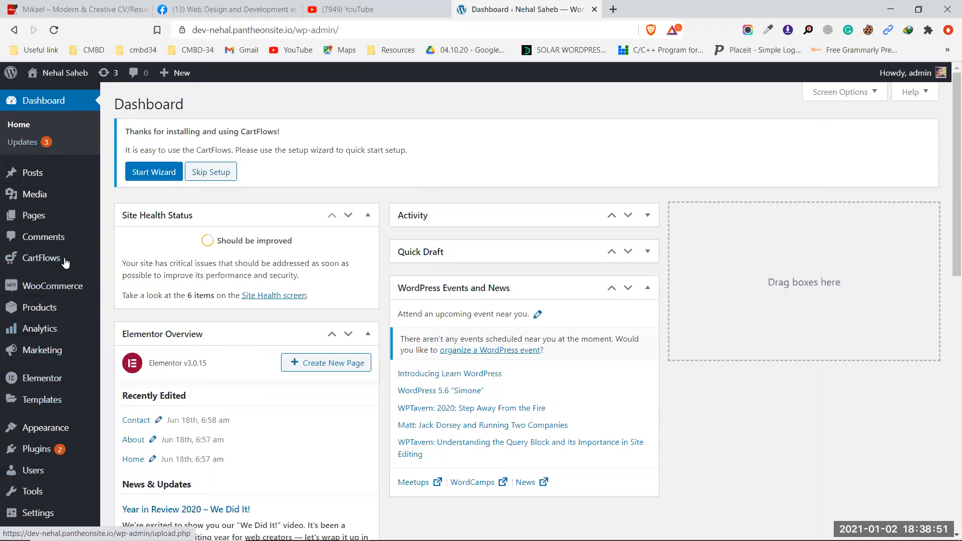
mouse_move(68, 279)
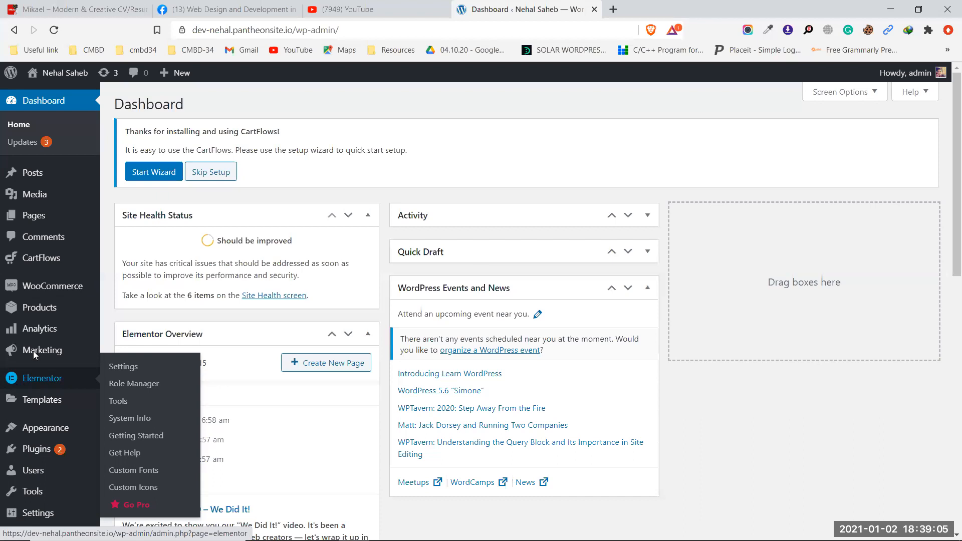
Step: Open the live site in a new tab and examine its home page down to the Customers Reviews section
mouse_move(61, 74)
middle_click(58, 95)
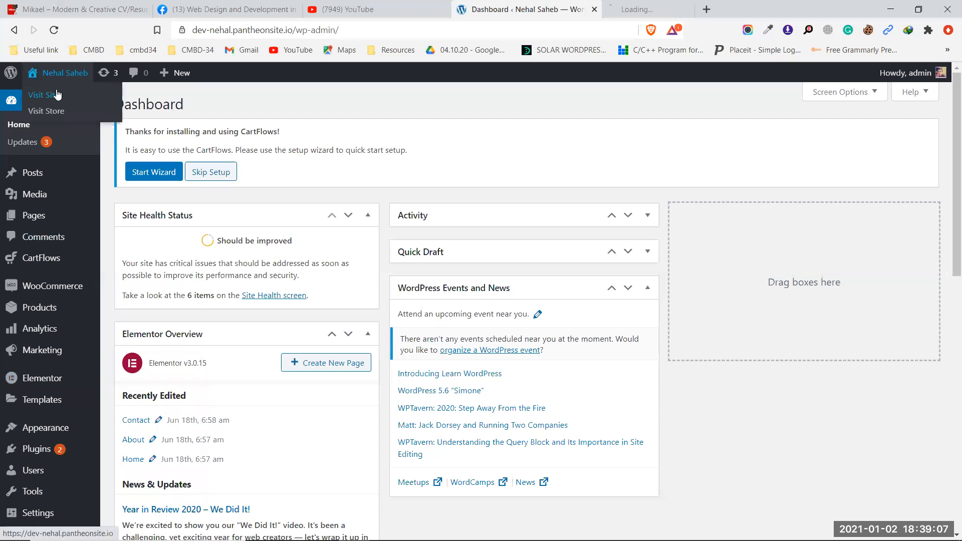
click(670, 4)
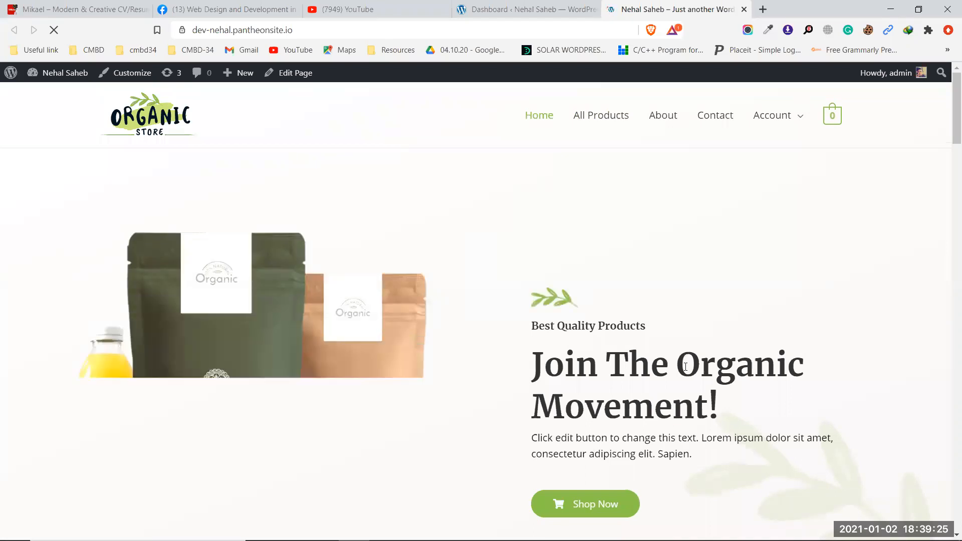
scroll(686, 367, down, 2)
scroll(686, 368, down, 13)
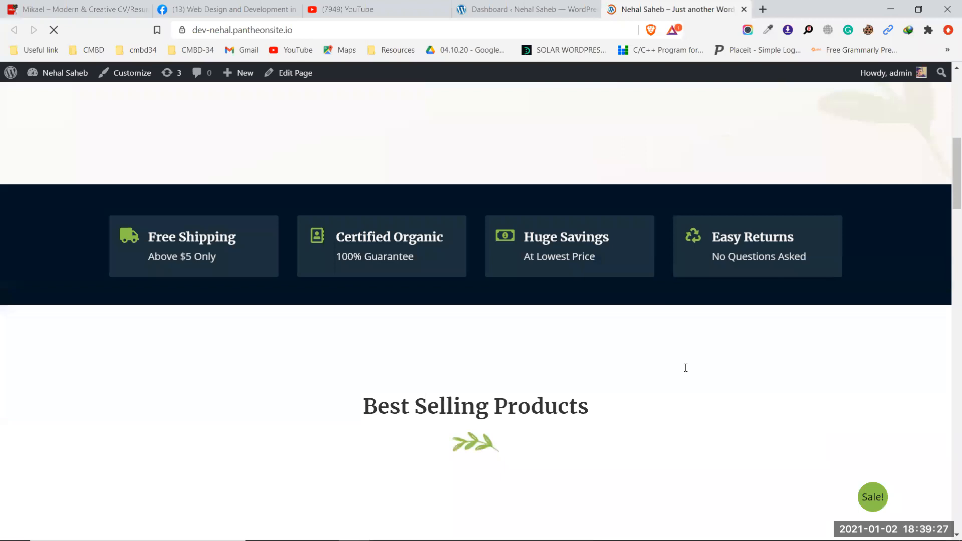
scroll(685, 368, down, 10)
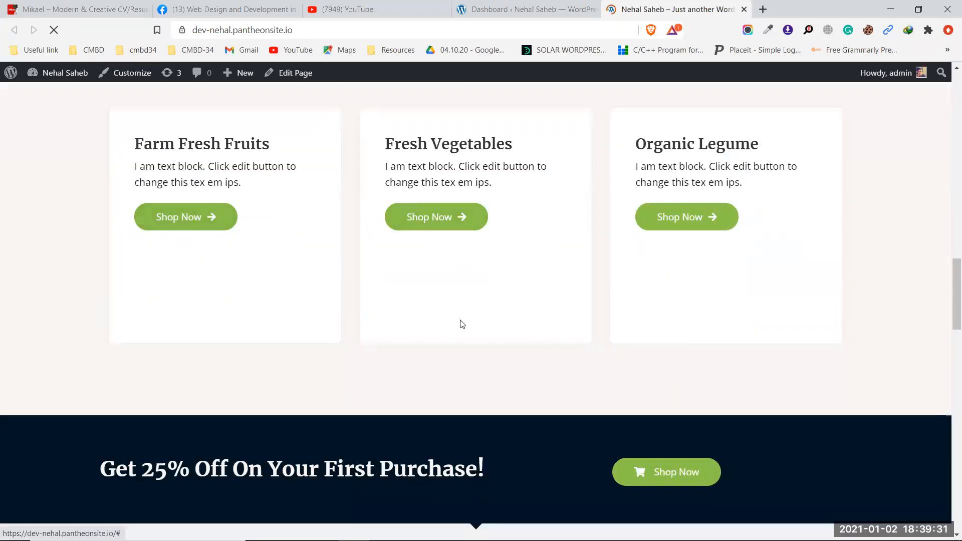
scroll(650, 346, down, 3)
scroll(561, 391, down, 12)
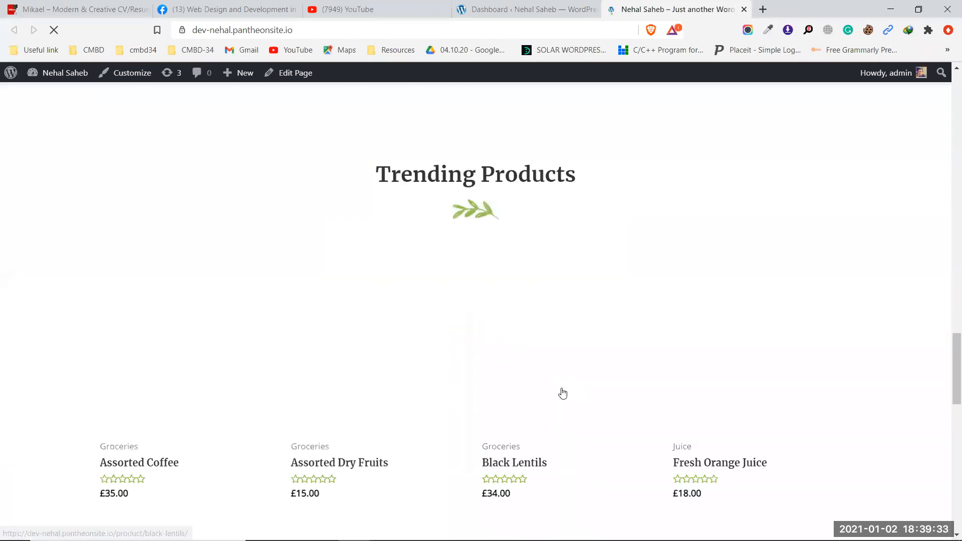
scroll(563, 392, up, 1)
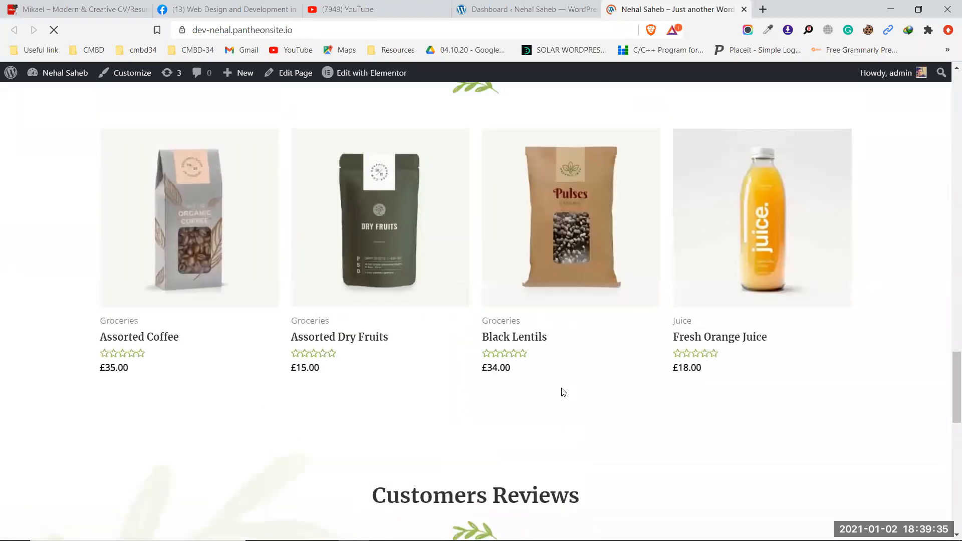
scroll(563, 392, up, 3)
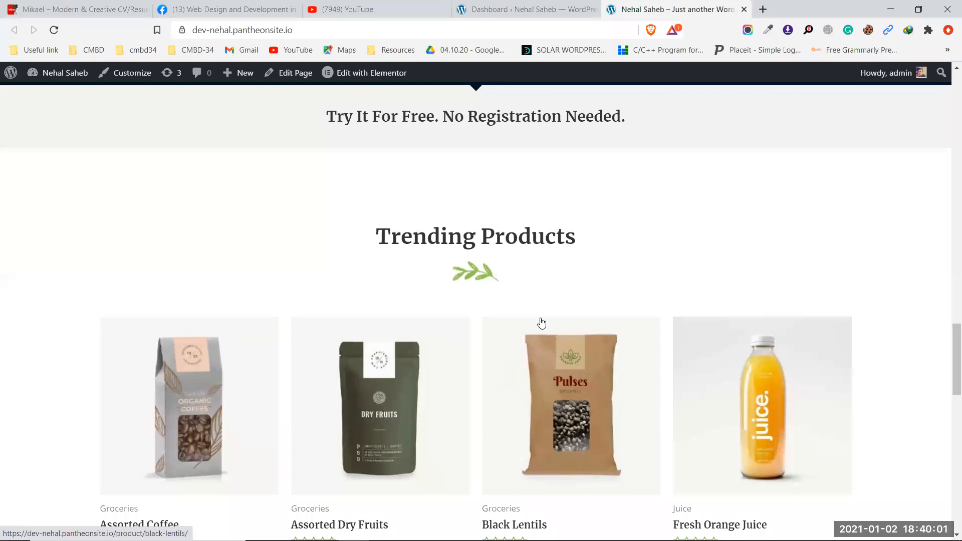
scroll(541, 323, up, 1)
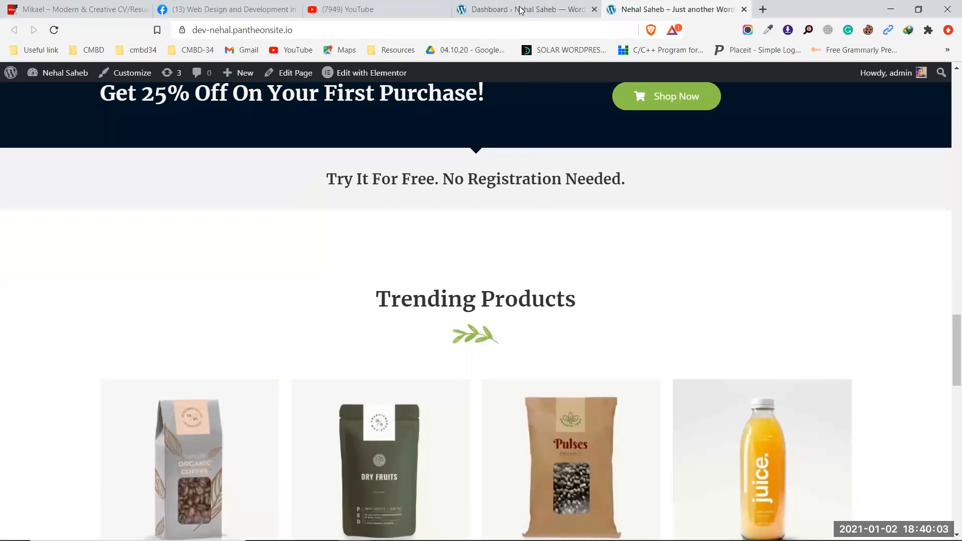
Step: Check the admin dashboard, return to the live site and examine its home page back up to the header
click(521, 10)
mouse_move(36, 294)
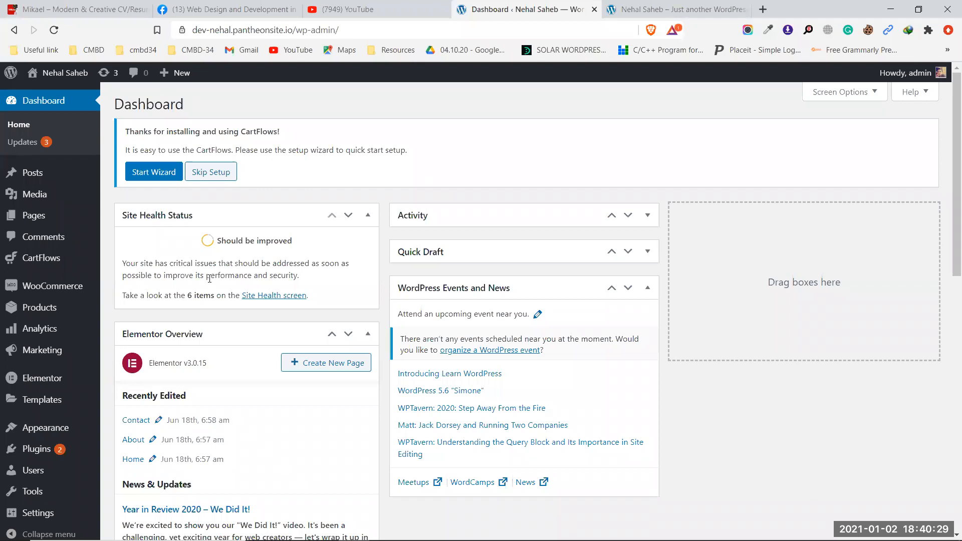
click(619, 9)
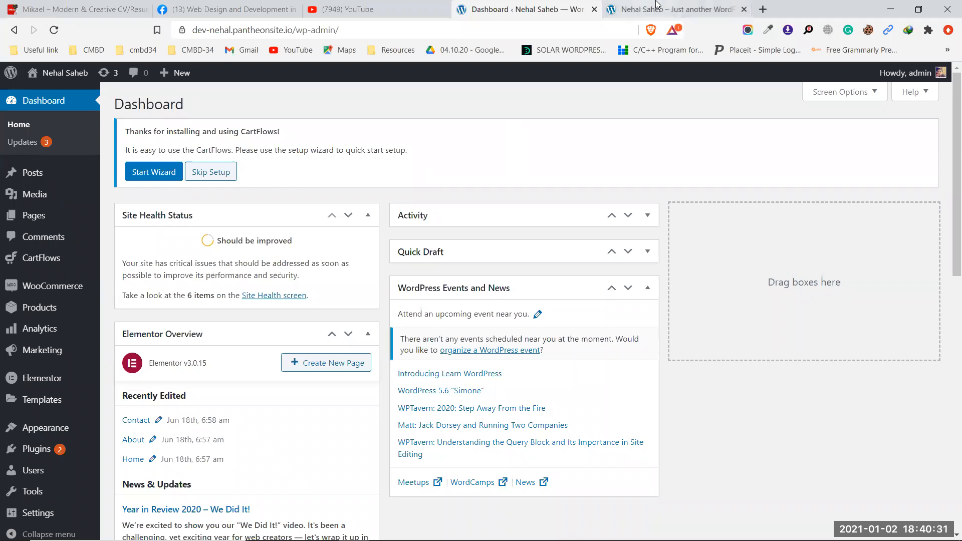
scroll(460, 273, up, 5)
scroll(465, 271, up, 10)
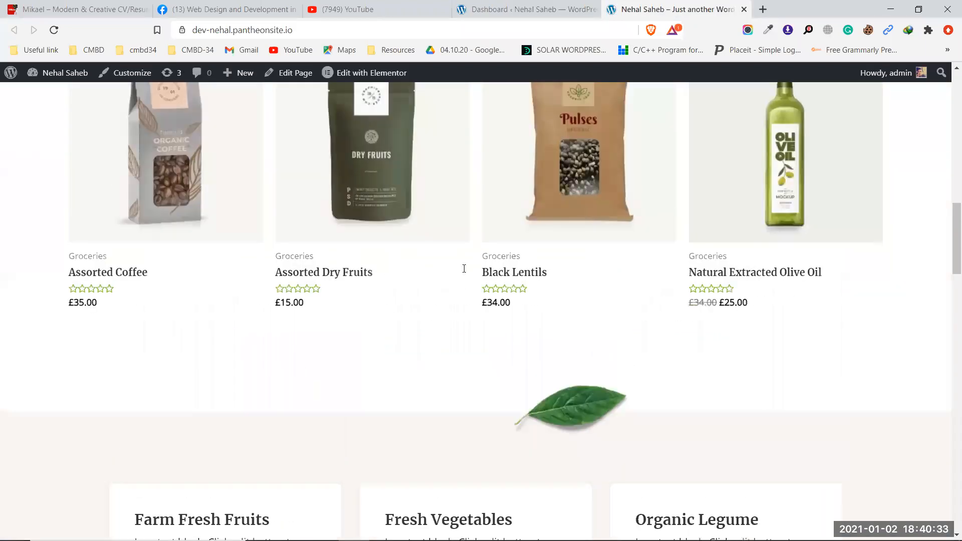
scroll(464, 268, up, 3)
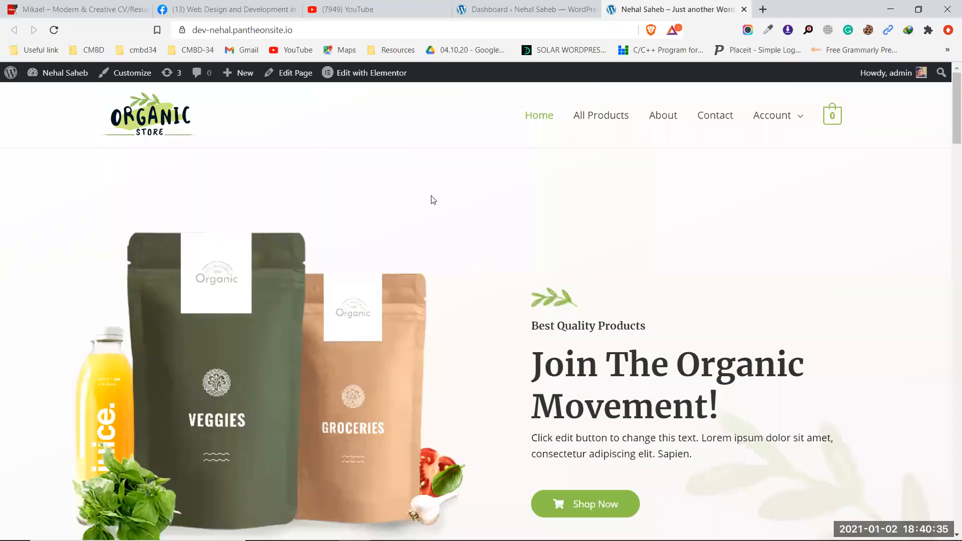
click(376, 76)
Step: Return to the dashboard, open the starter template library through Astra Options and filter it to free templates
click(551, 6)
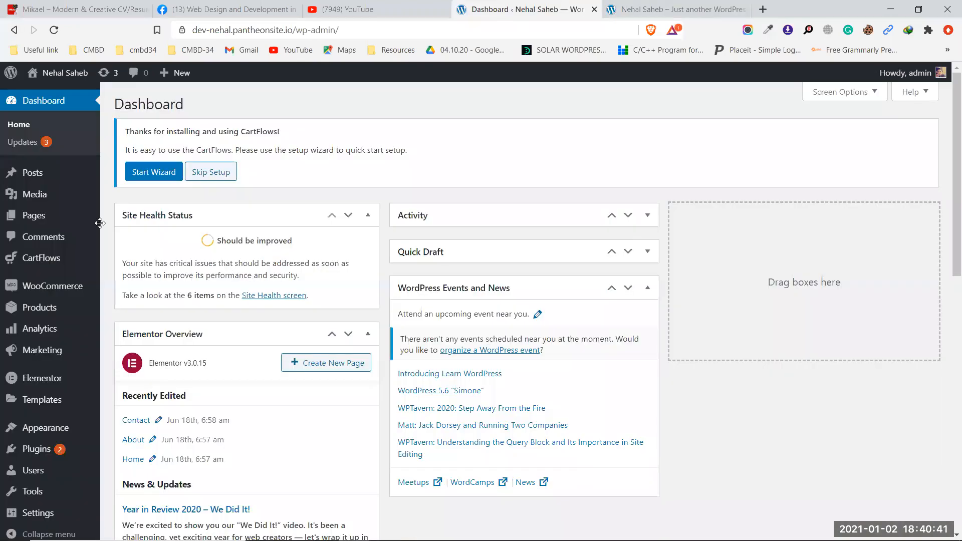
mouse_move(50, 428)
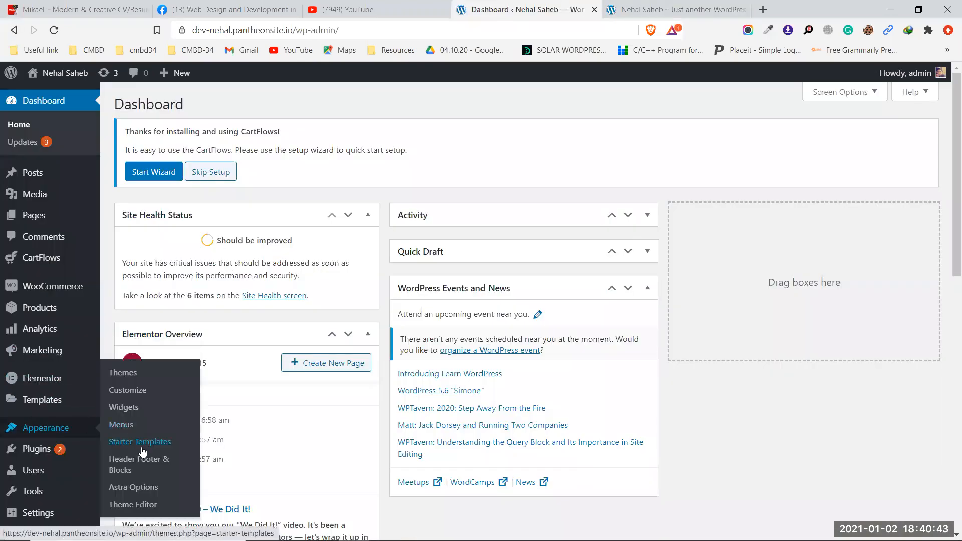
click(155, 494)
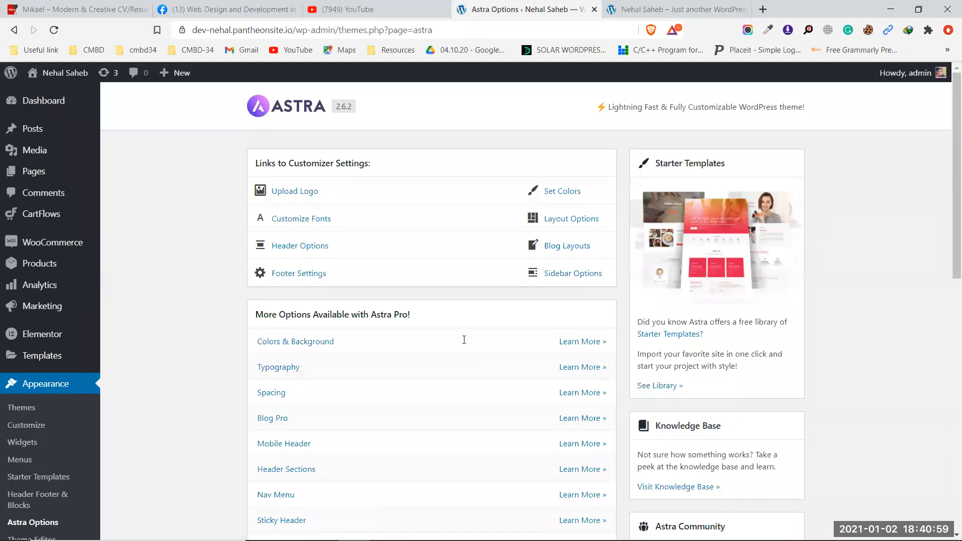
click(650, 386)
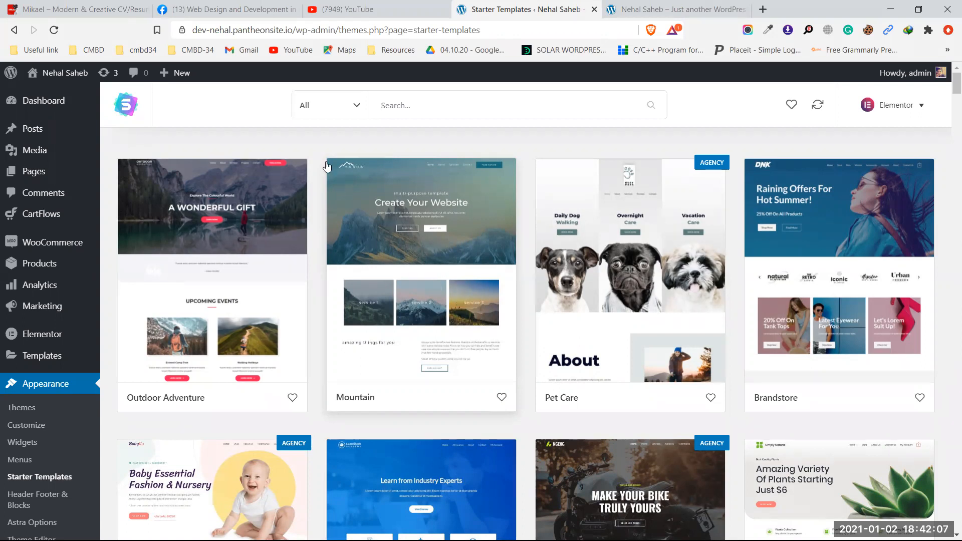
click(343, 107)
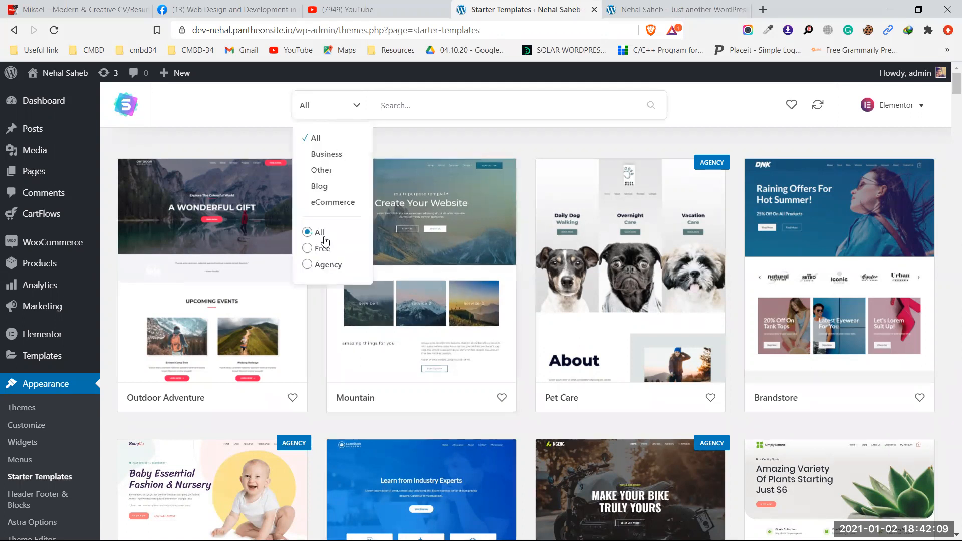
click(320, 250)
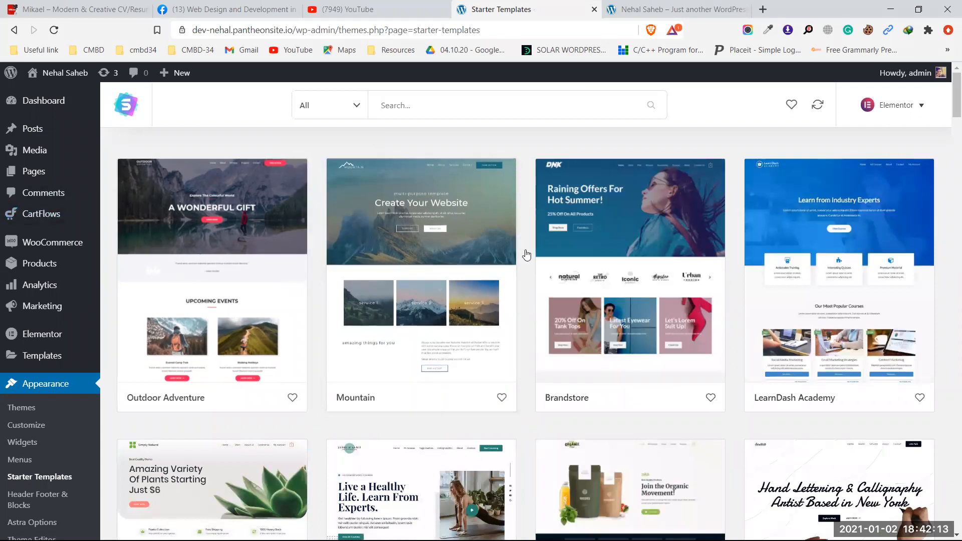
Step: Browse the free Elementor starter templates for a suitable site design
scroll(547, 265, down, 6)
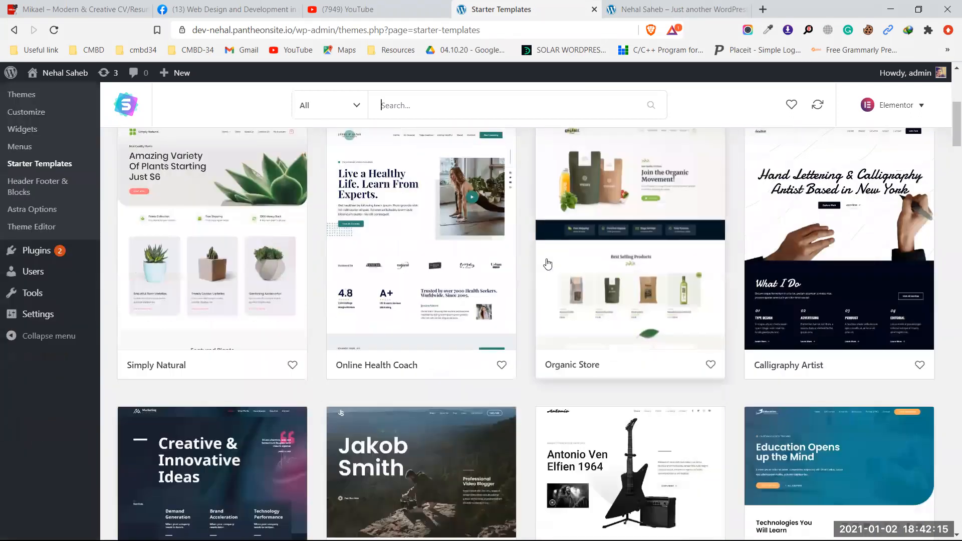
scroll(546, 264, down, 7)
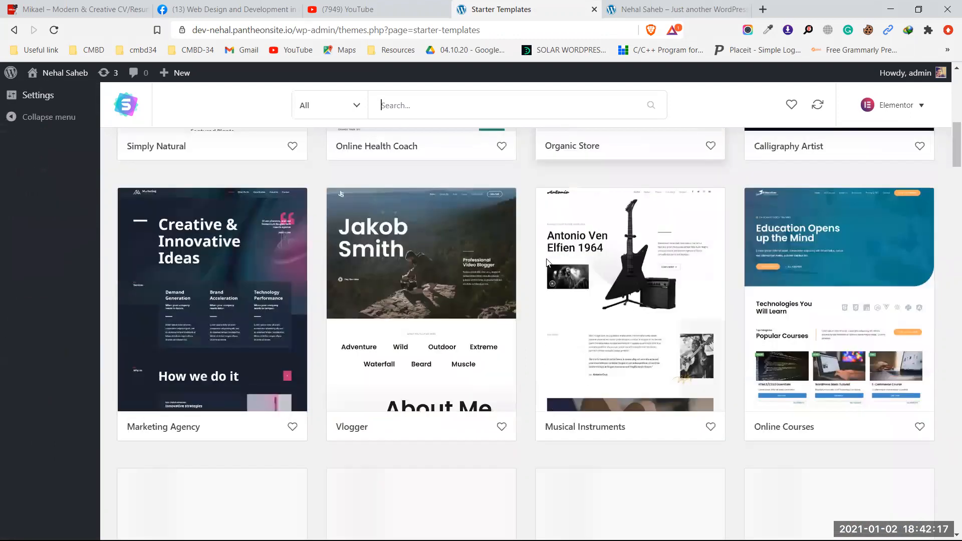
scroll(547, 262, down, 5)
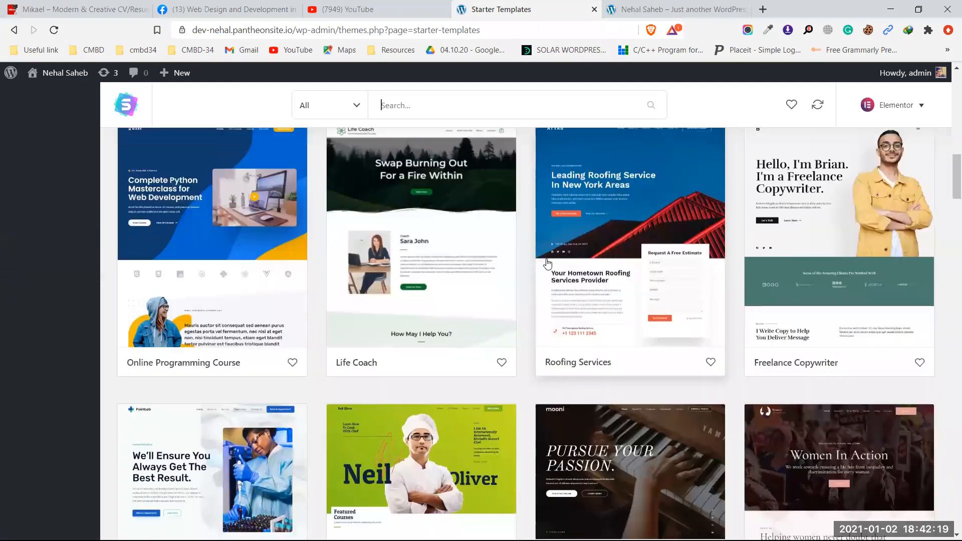
scroll(547, 265, down, 9)
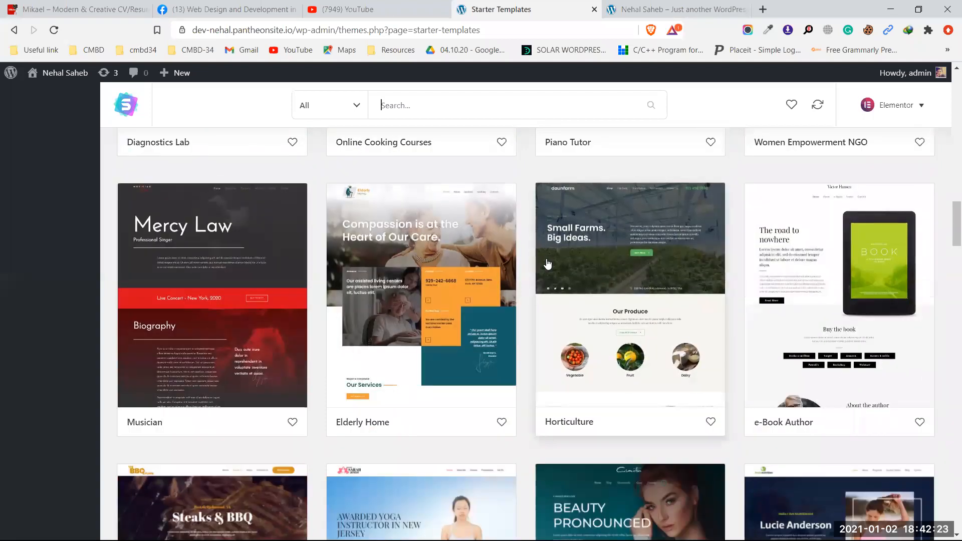
scroll(547, 264, down, 8)
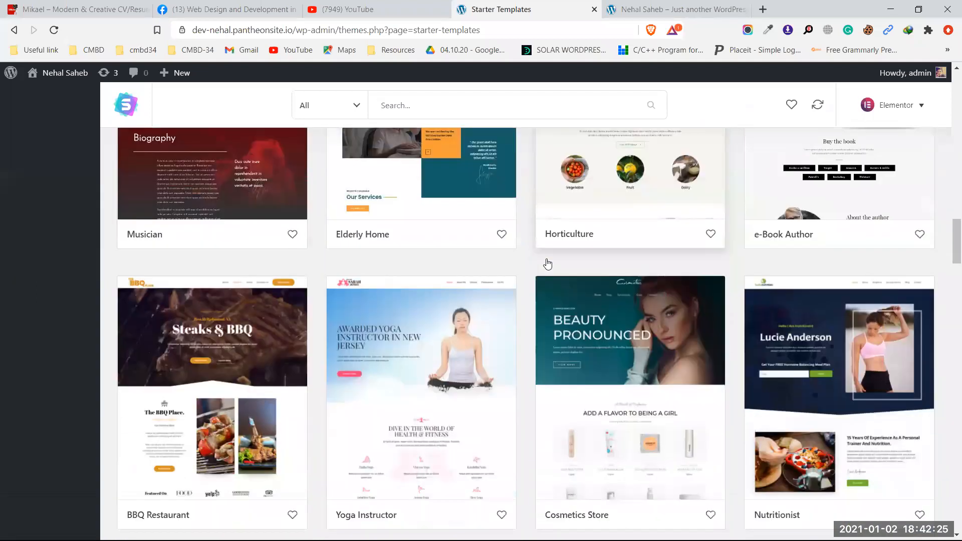
scroll(547, 264, down, 4)
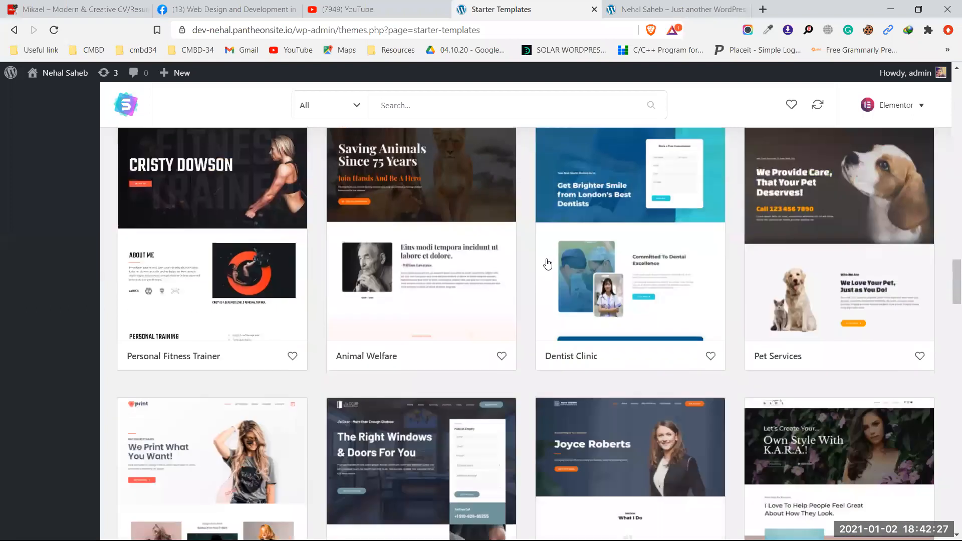
scroll(547, 265, down, 6)
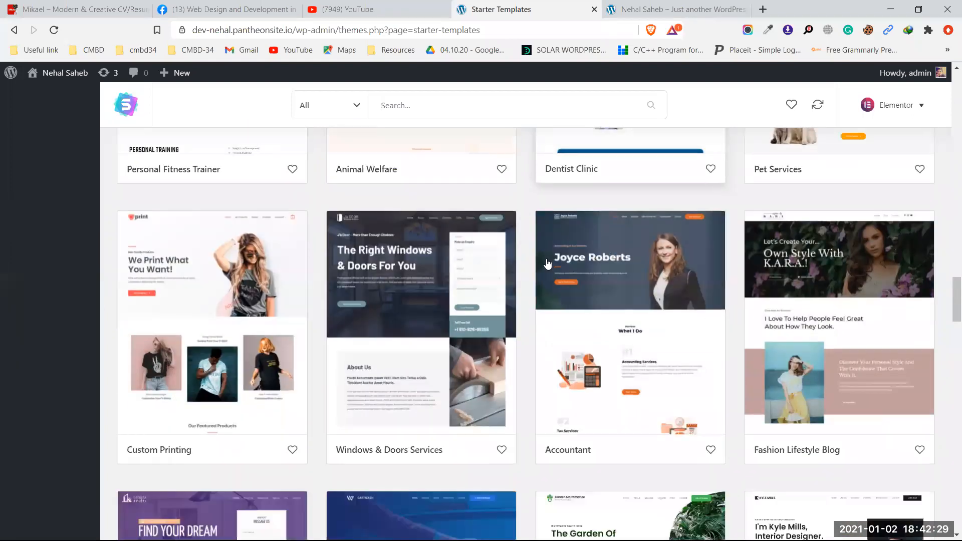
scroll(547, 264, down, 9)
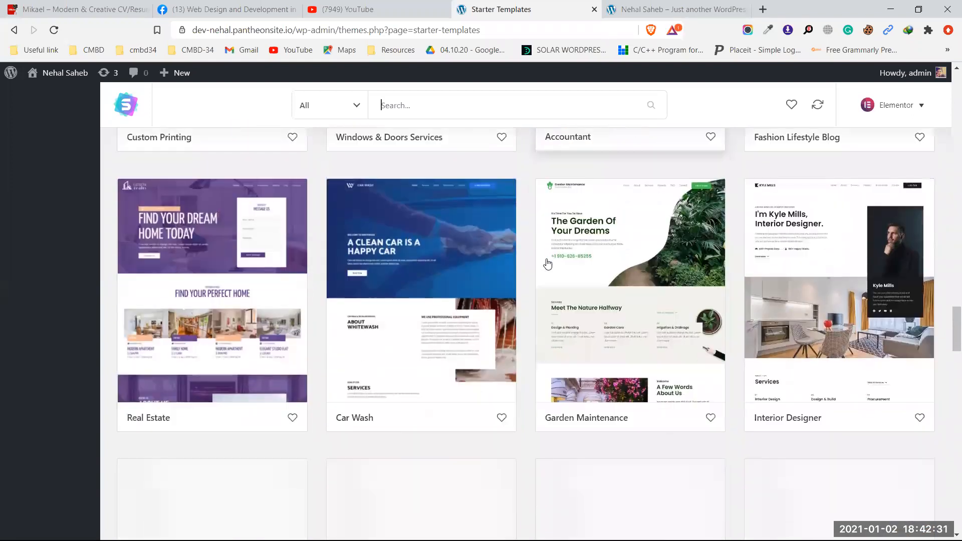
scroll(548, 264, down, 10)
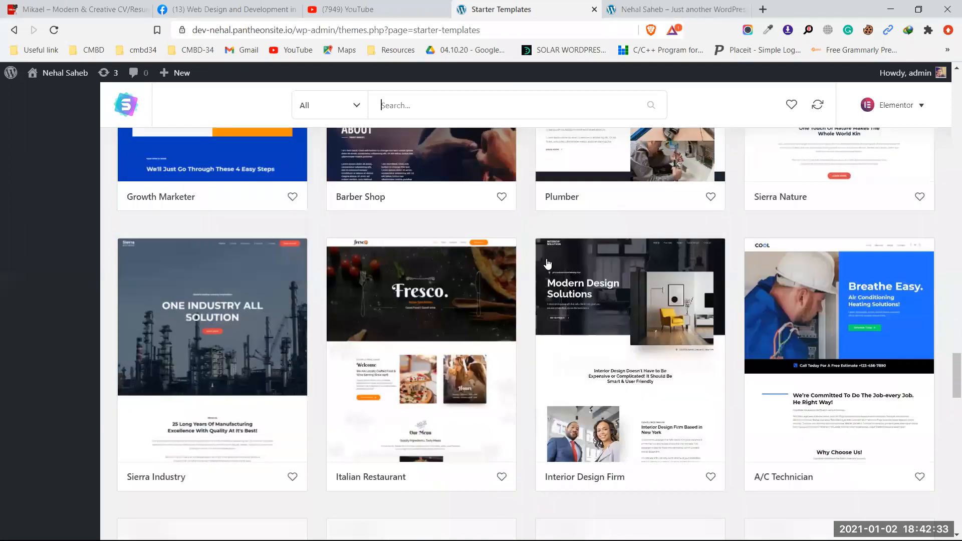
scroll(548, 264, down, 1)
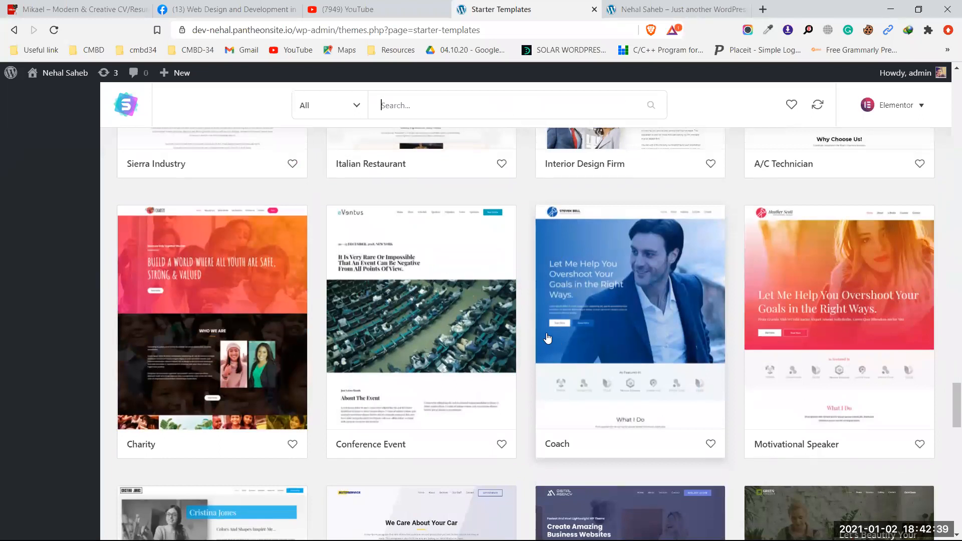
Step: Open the Coach template and examine its home page preview
click(632, 300)
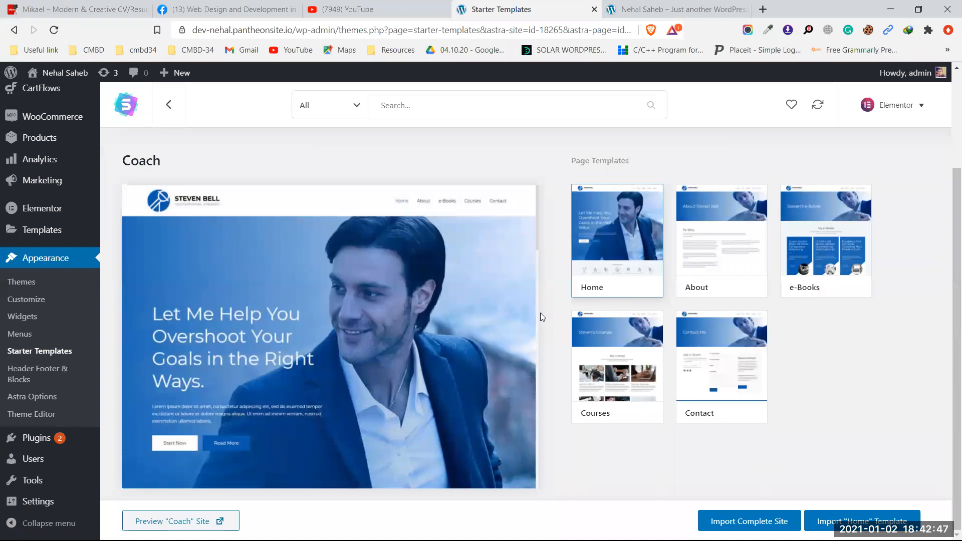
scroll(387, 326, down, 4)
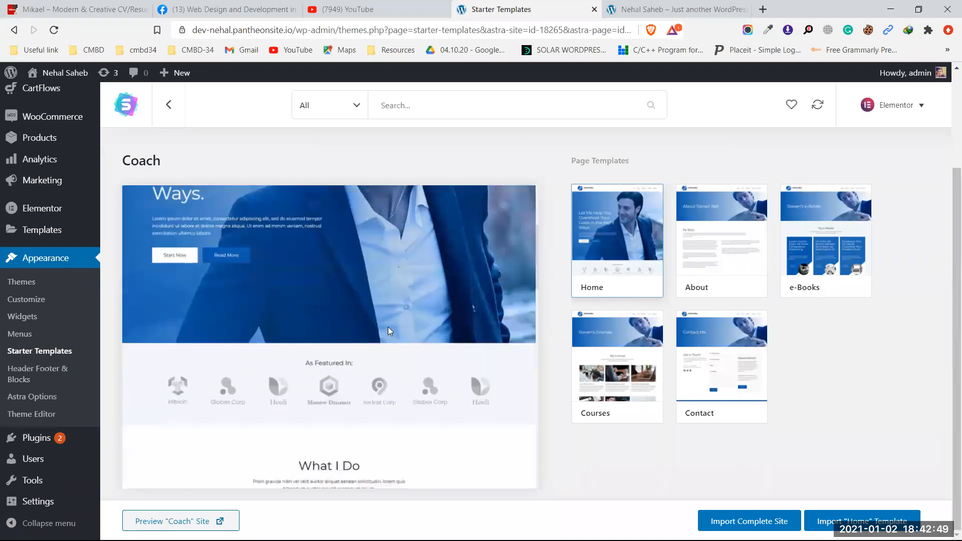
scroll(388, 327, down, 5)
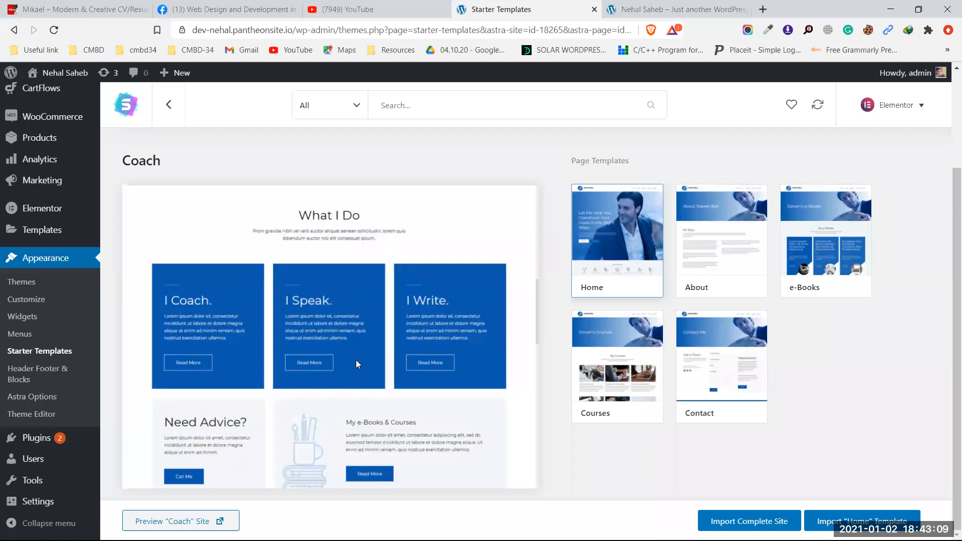
scroll(357, 359, up, 5)
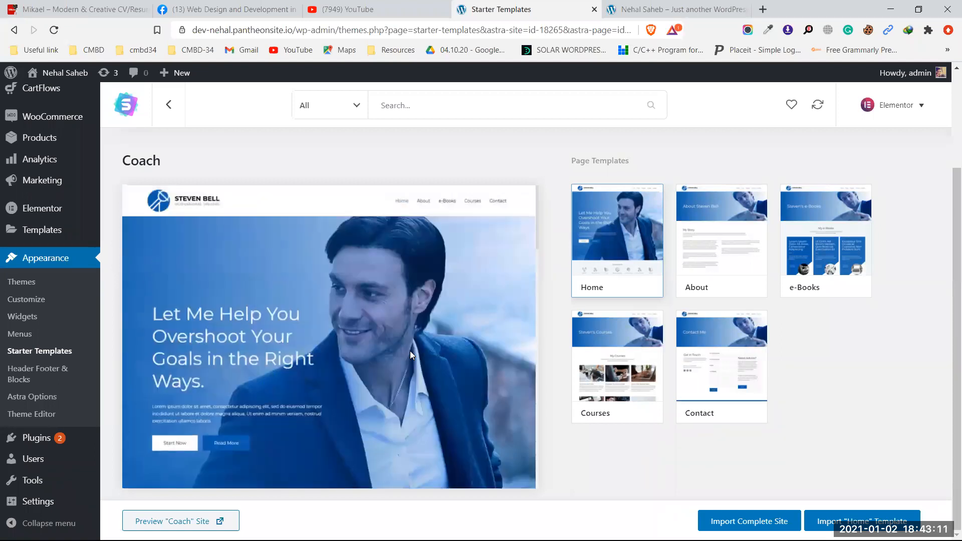
Step: Start importing the complete Coach site so that its import options open
drag(169, 163, 122, 161)
click(212, 161)
click(728, 521)
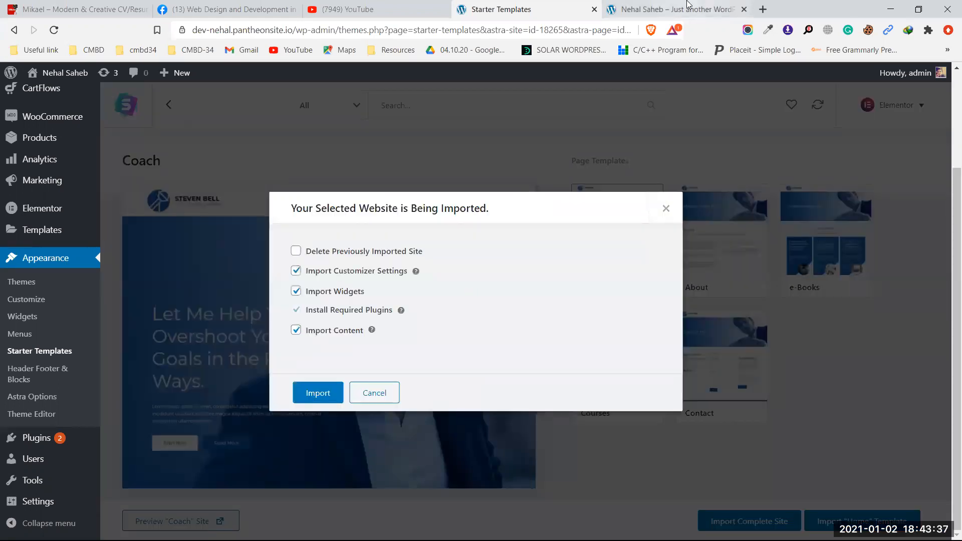
Step: Review the current organic store home page on the live site, through its best selling and trending products
click(709, 6)
scroll(444, 224, down, 14)
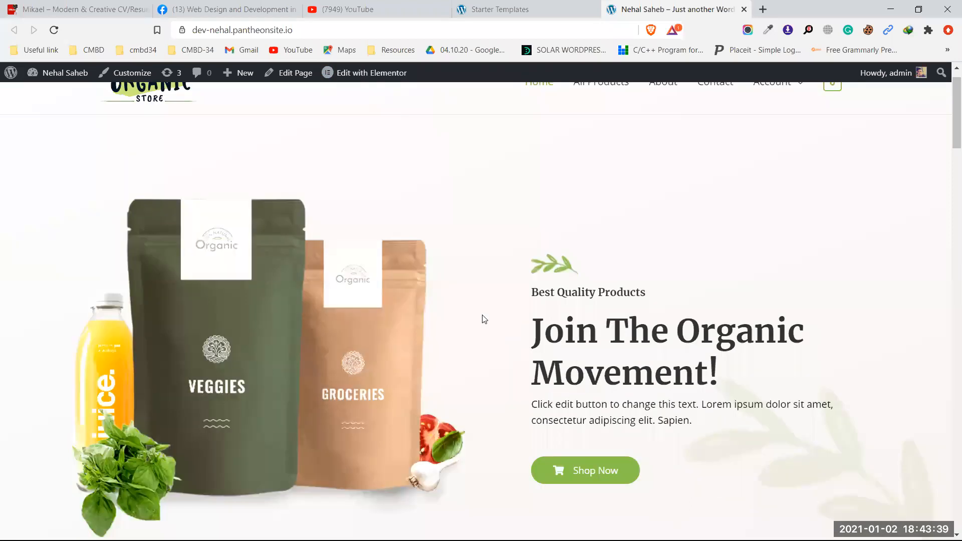
scroll(646, 347, down, 10)
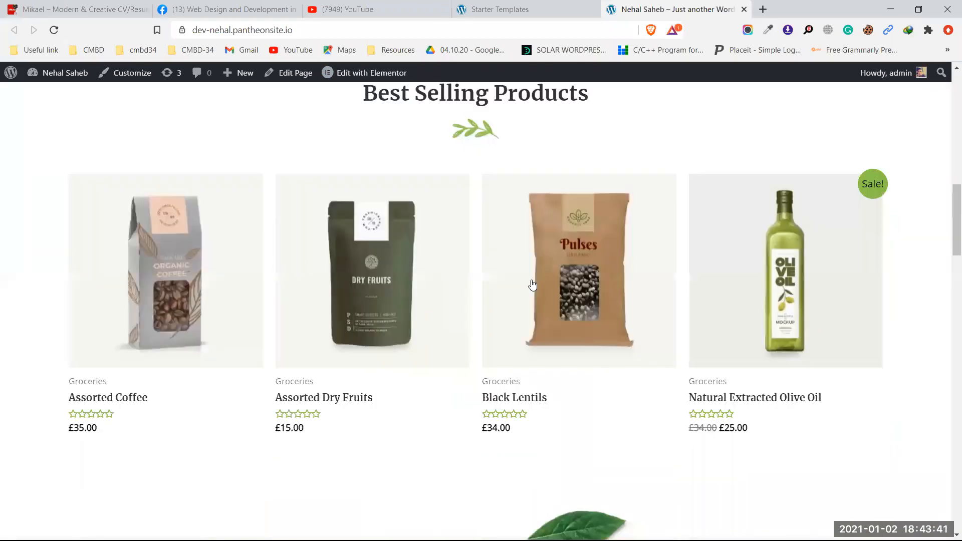
scroll(552, 324, down, 8)
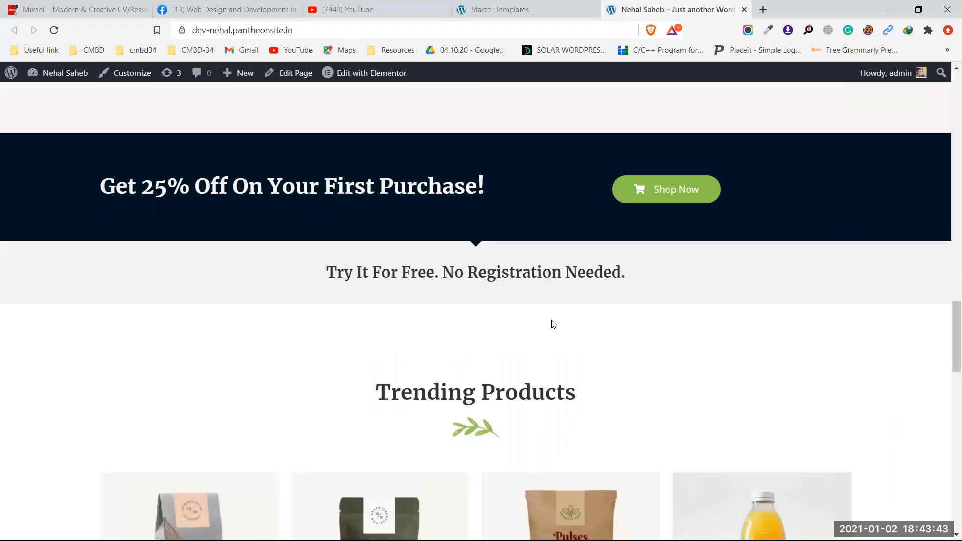
Step: Import the complete Coach site with deletion of the previously imported site enabled, including customizer settings, widgets and content, and close the import dialog
click(511, 5)
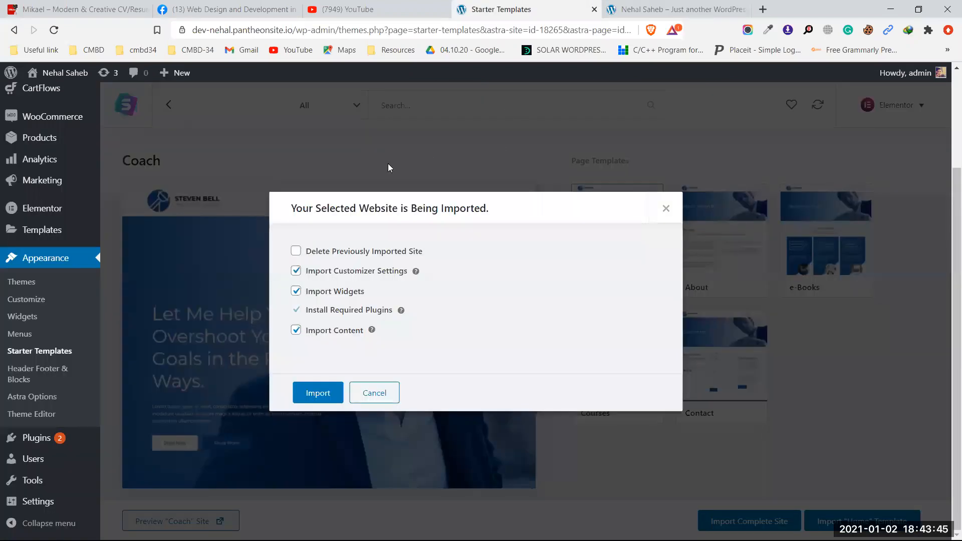
click(296, 251)
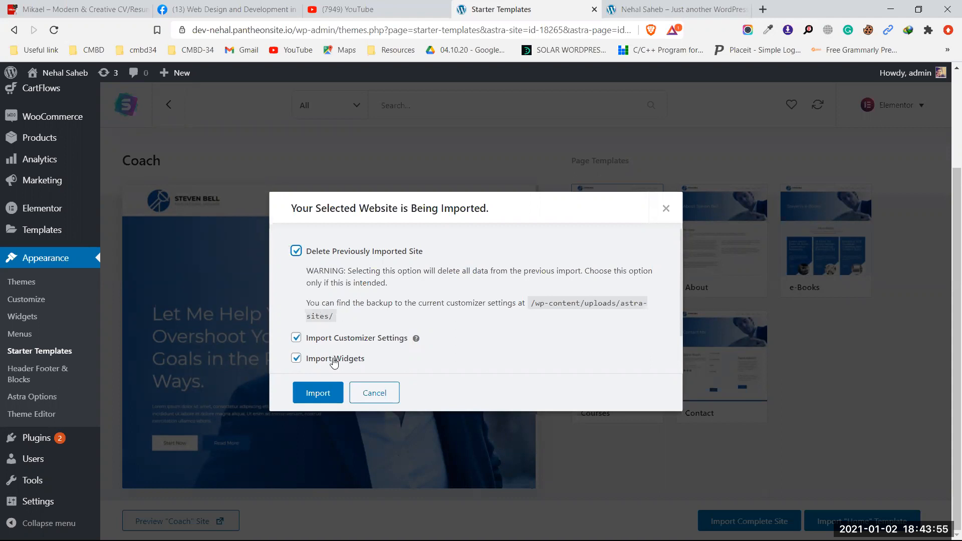
click(317, 393)
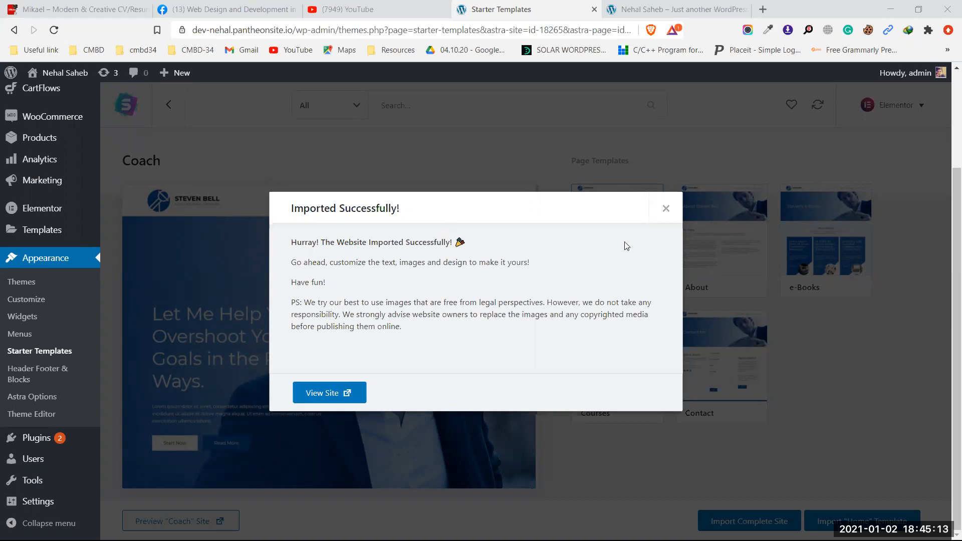
click(666, 208)
Step: Switch to the live site and reload its home page to load the imported Coach design
click(665, 5)
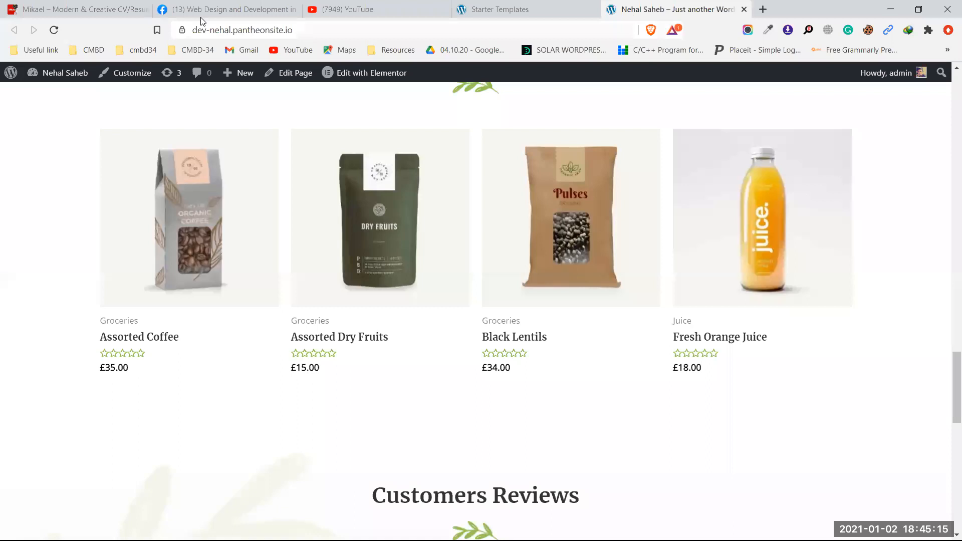
key(F5)
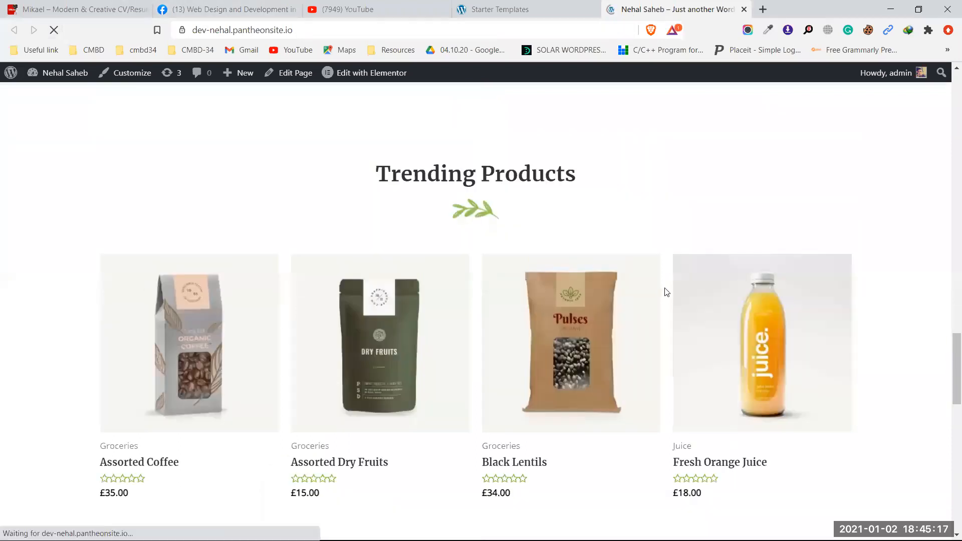
scroll(667, 292, up, 20)
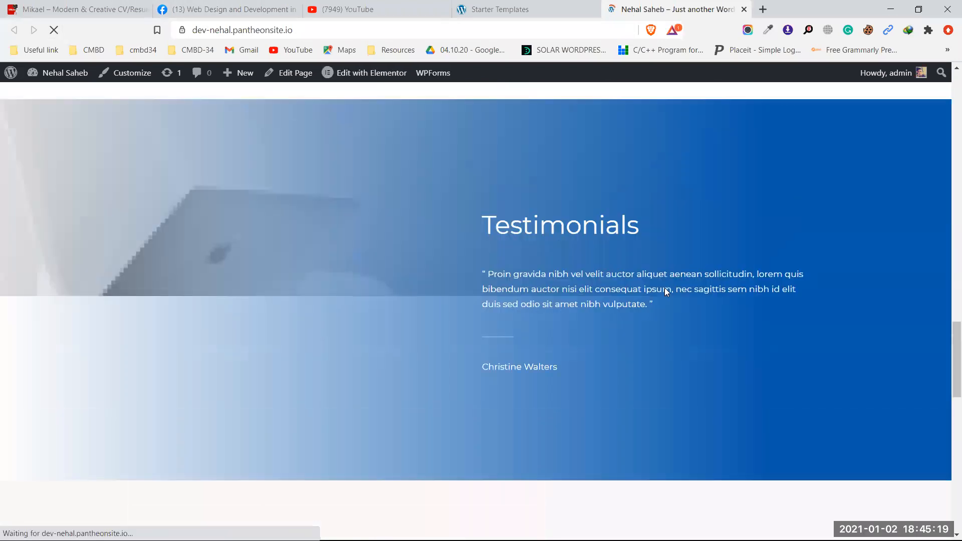
scroll(666, 292, up, 10)
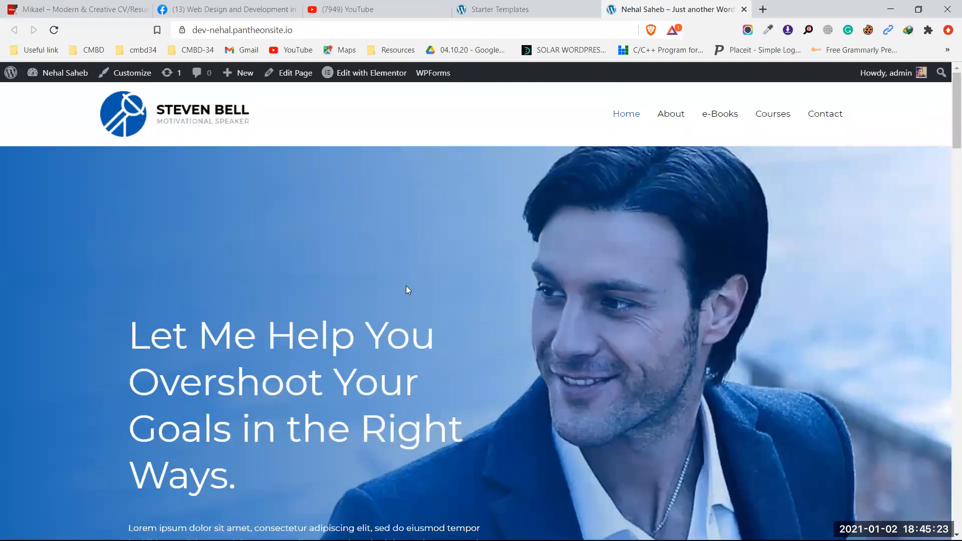
Step: Examine the imported home page's sections from the hero through the services, e-books and testimonials to the footer
scroll(550, 264, down, 8)
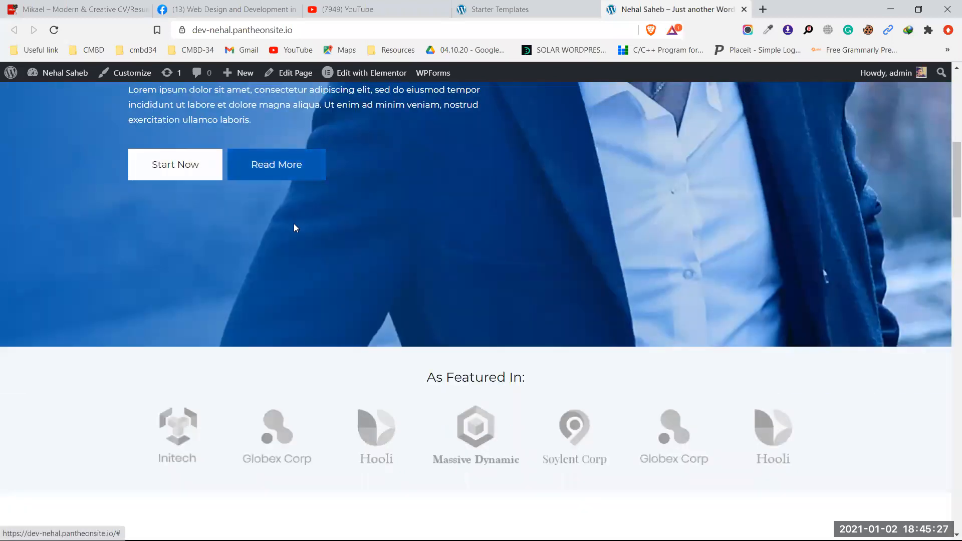
scroll(294, 223, down, 5)
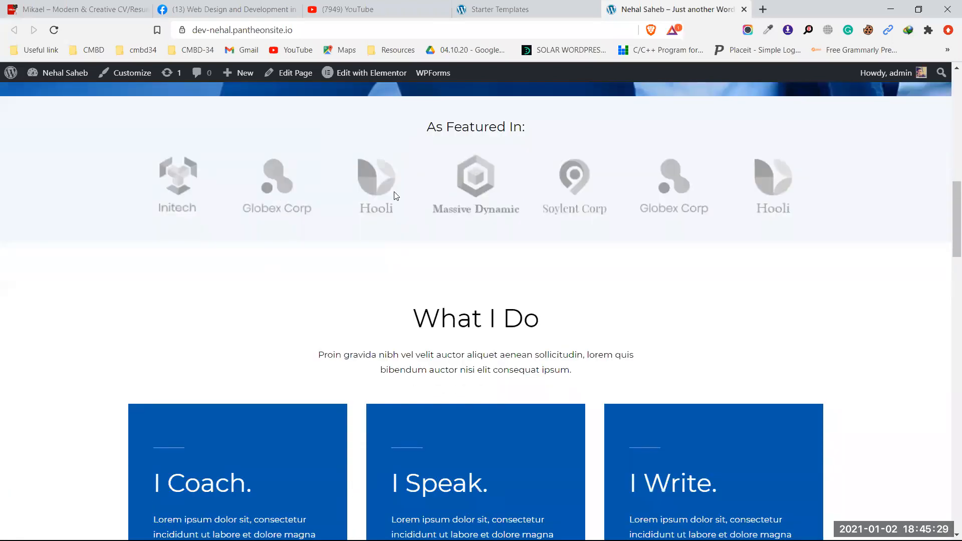
scroll(418, 205, down, 4)
scroll(449, 232, down, 2)
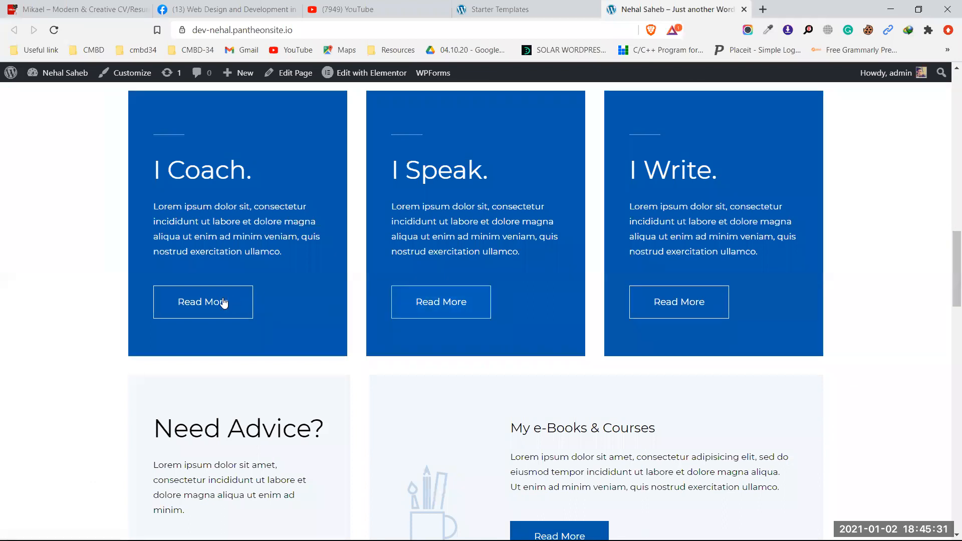
scroll(501, 313, down, 18)
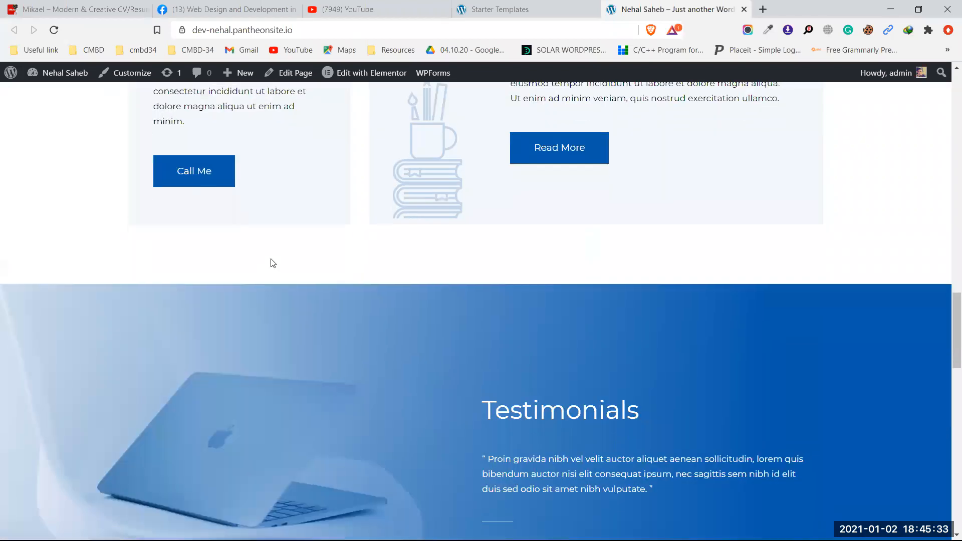
scroll(588, 277, down, 9)
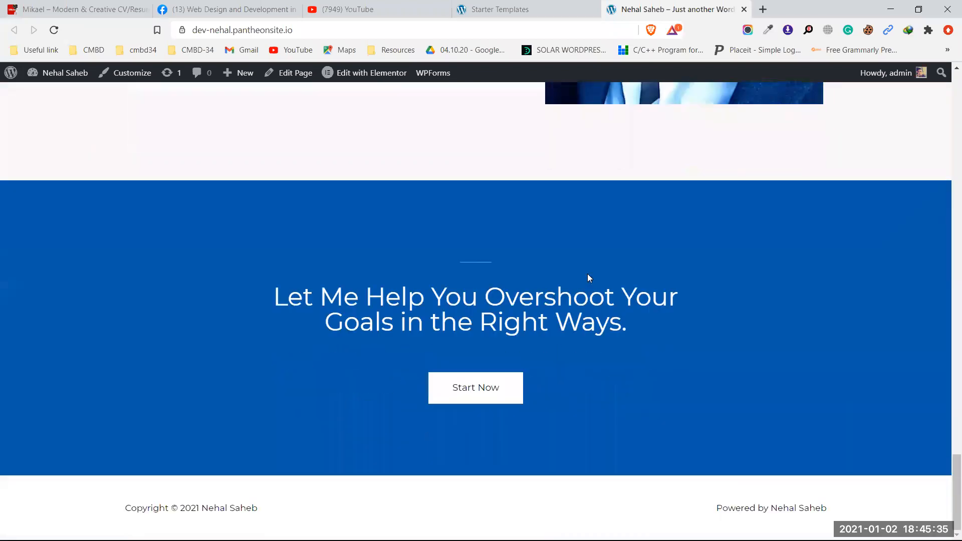
scroll(587, 274, up, 20)
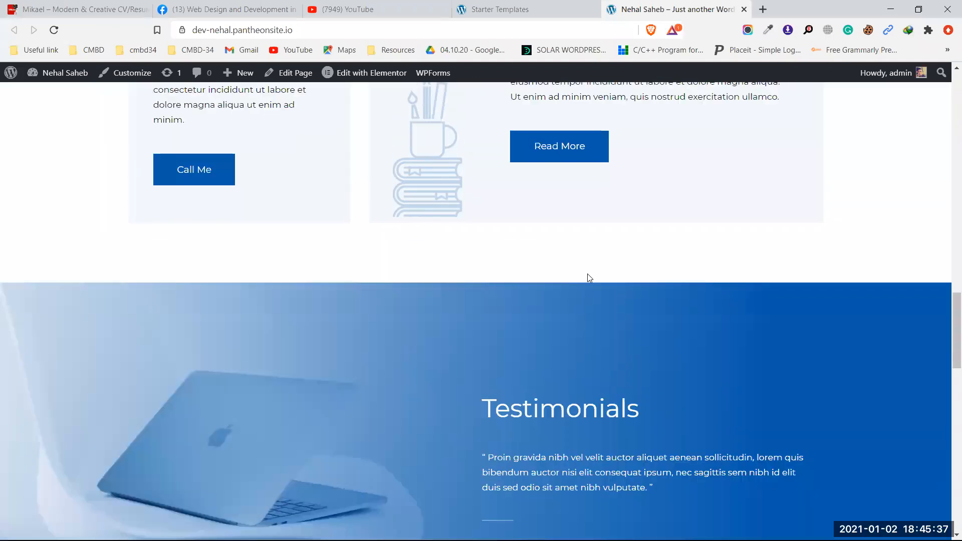
scroll(583, 261, up, 10)
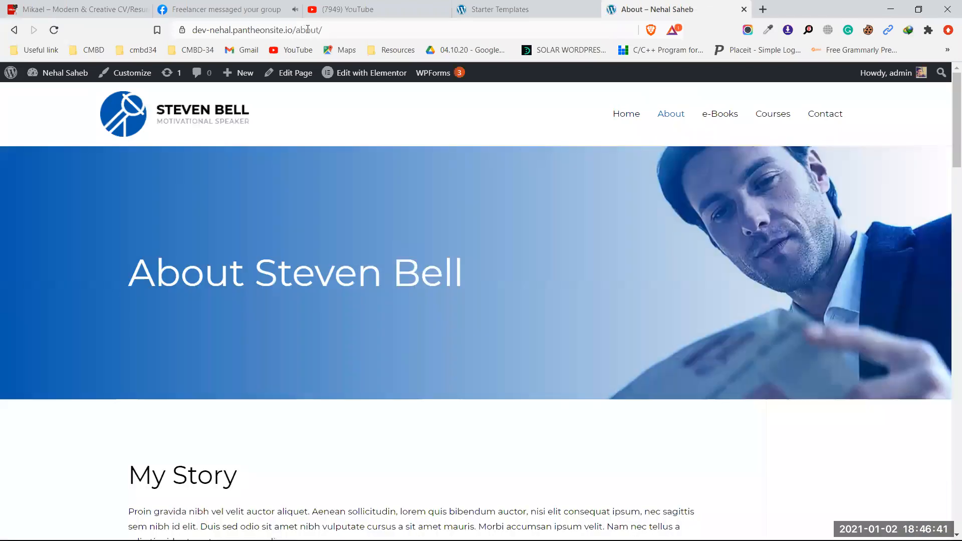
Step: Highlight the about slug in the page address and examine the About page down to its footer
double_click(318, 30)
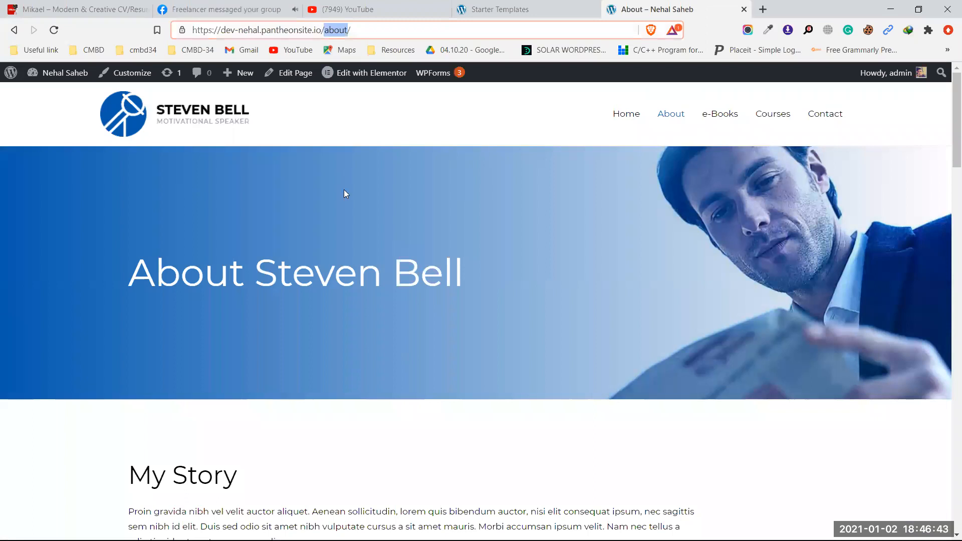
scroll(357, 234, down, 3)
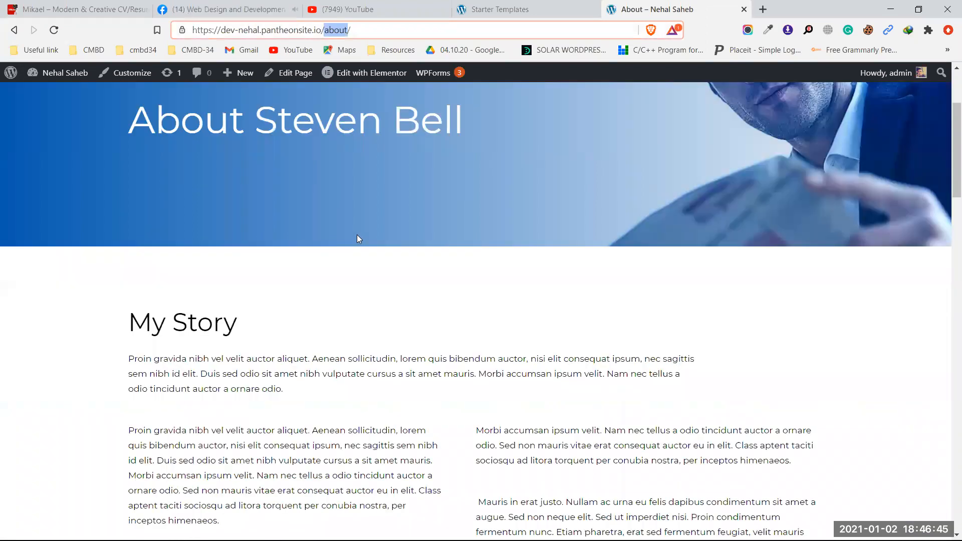
scroll(350, 241, down, 10)
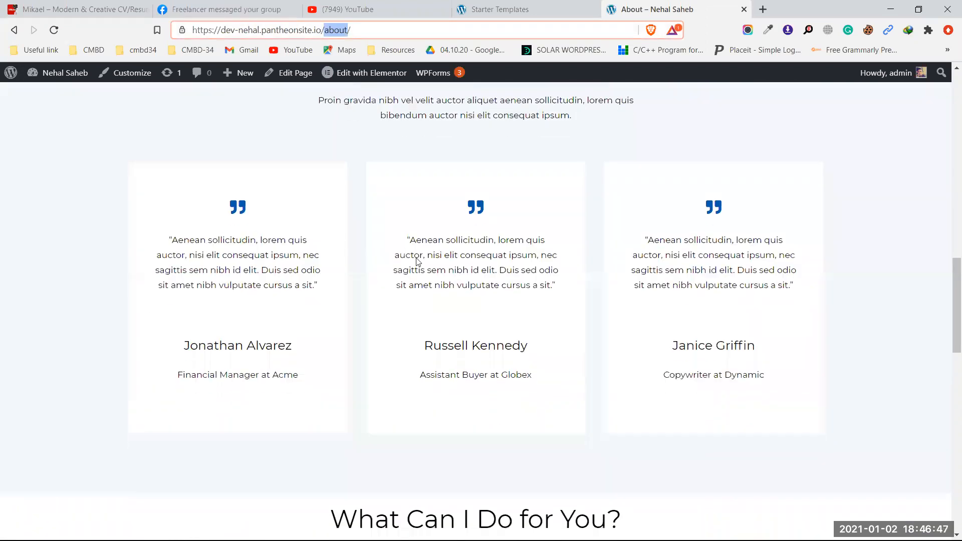
scroll(418, 261, down, 10)
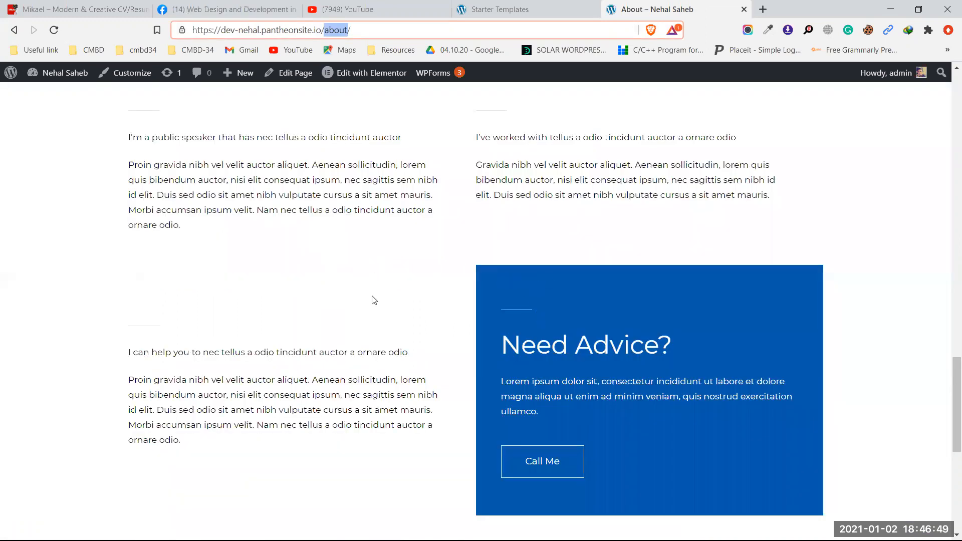
scroll(454, 288, down, 6)
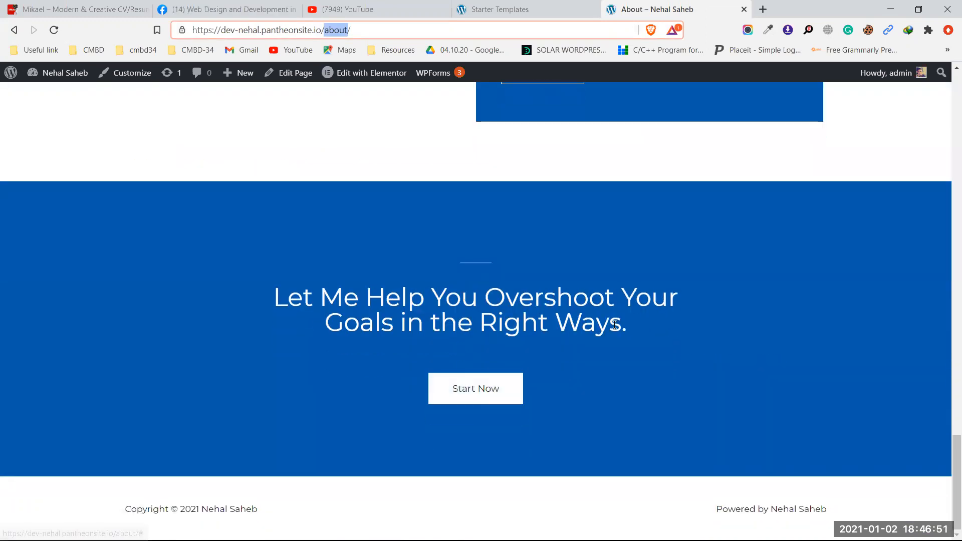
scroll(614, 325, up, 12)
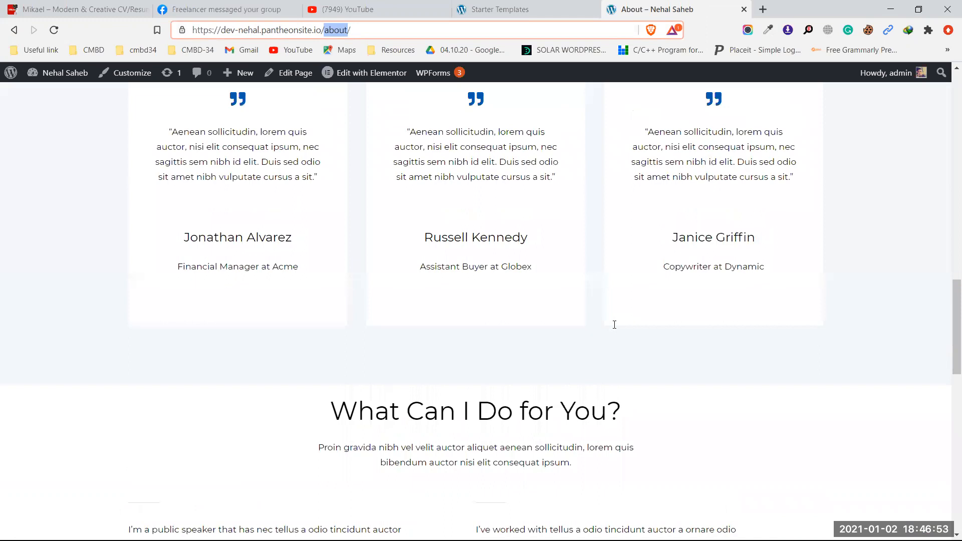
scroll(614, 325, up, 15)
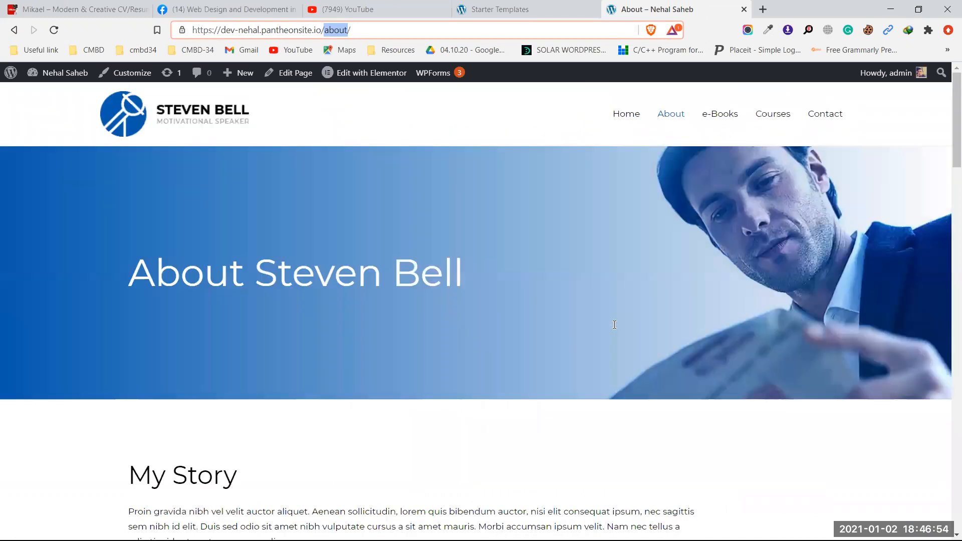
Step: Open the e-Books page, examine its book cards with download buttons, and highlight the e-books slug in the page address
click(721, 119)
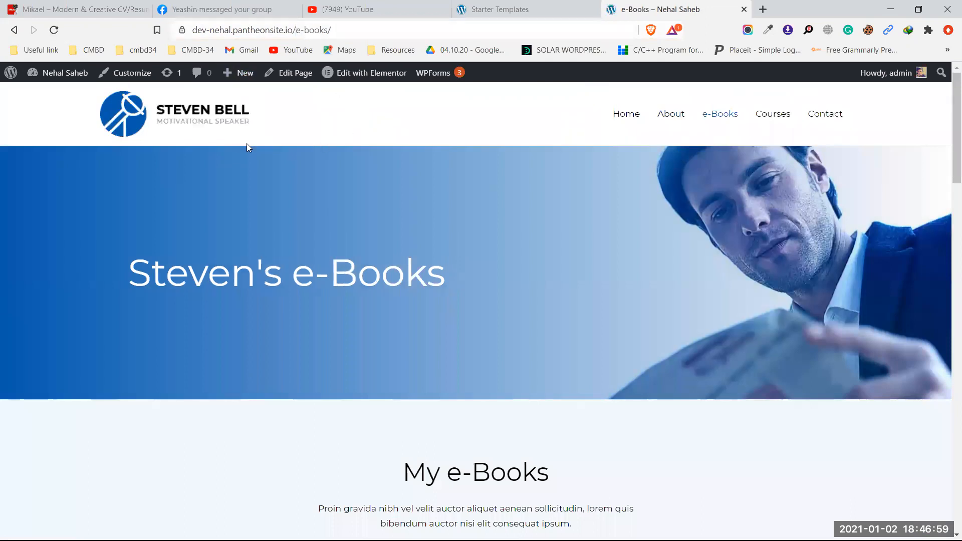
scroll(181, 169, down, 1)
scroll(413, 266, down, 6)
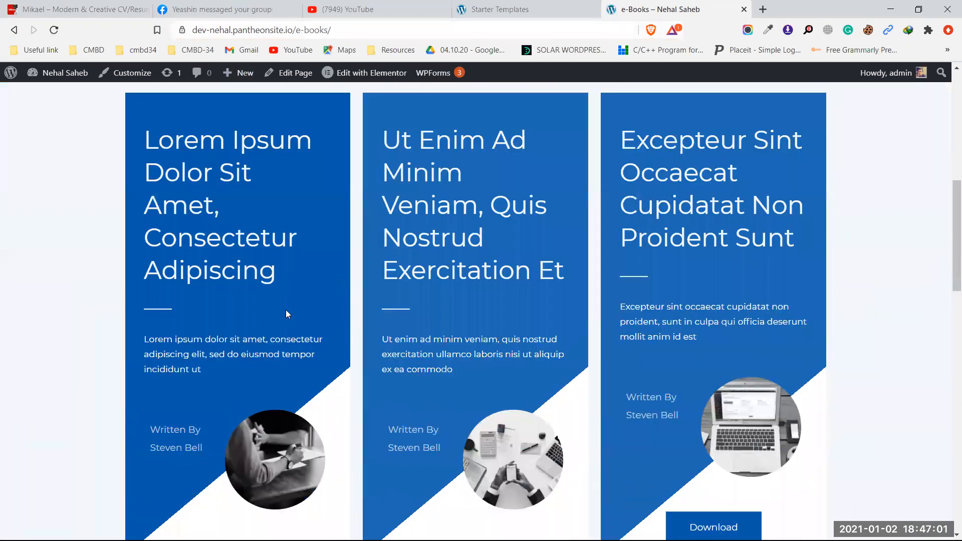
scroll(351, 210, down, 5)
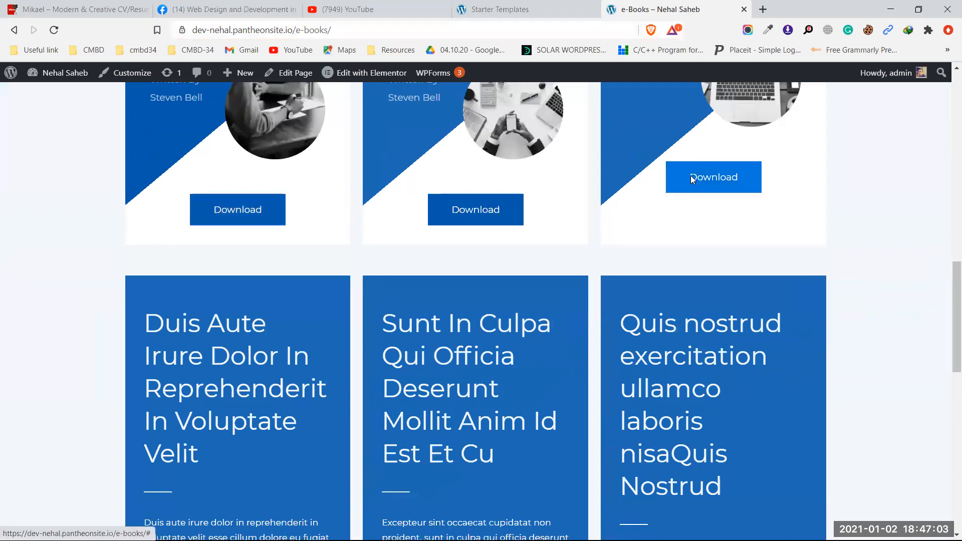
scroll(352, 222, down, 2)
scroll(206, 200, down, 8)
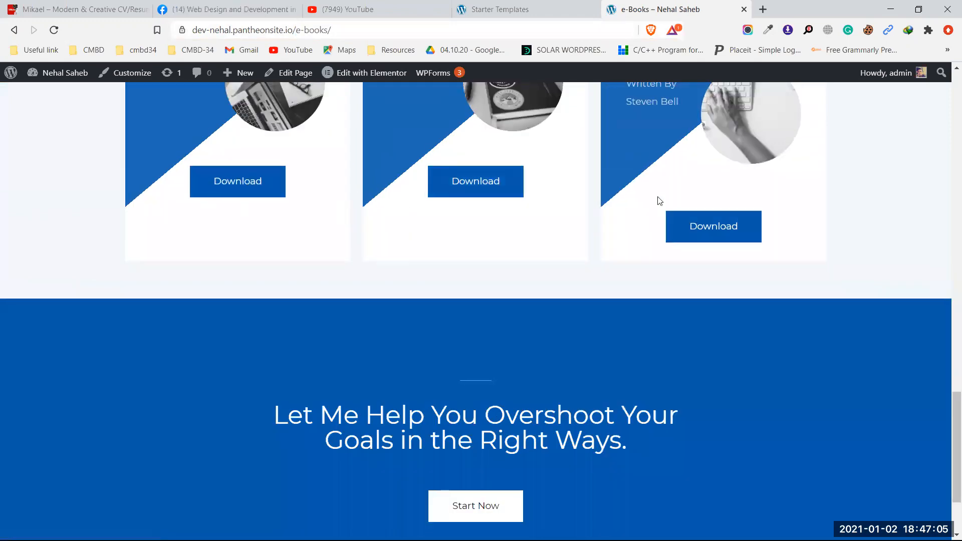
scroll(671, 197, up, 4)
scroll(671, 196, up, 3)
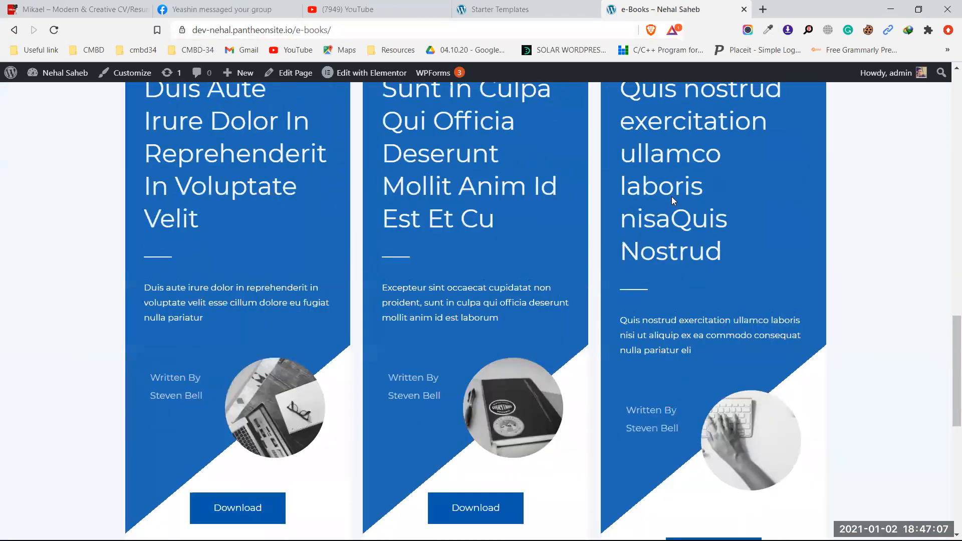
scroll(672, 196, down, 4)
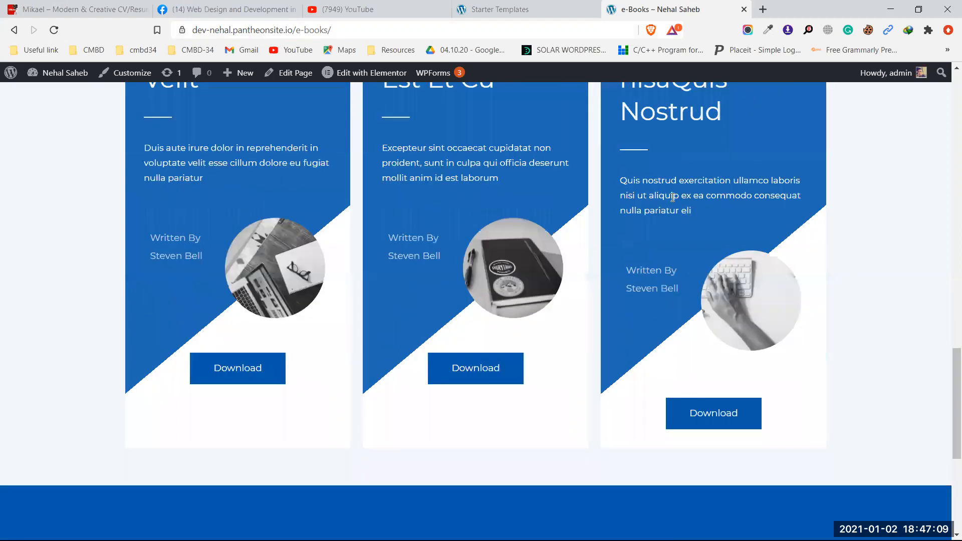
scroll(662, 199, up, 6)
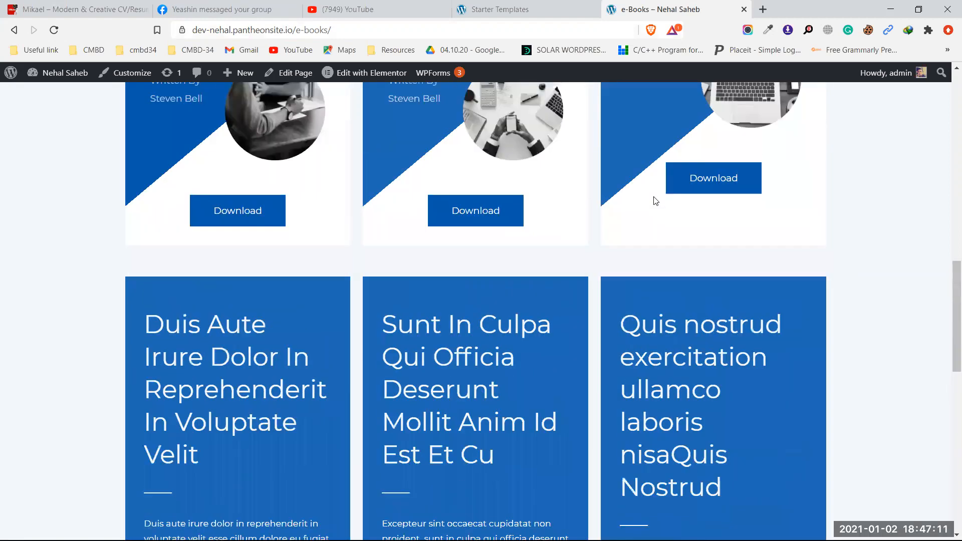
scroll(522, 178, up, 12)
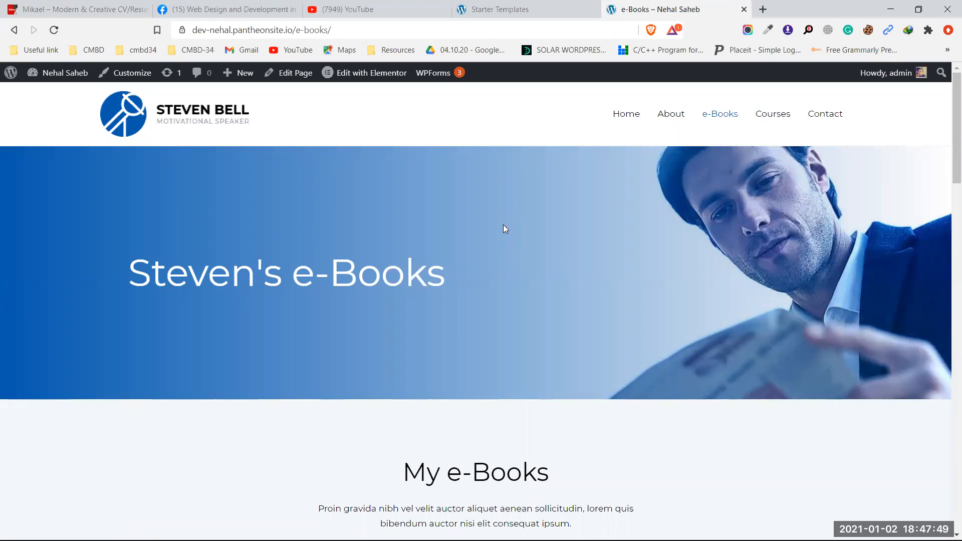
drag(295, 30, 329, 30)
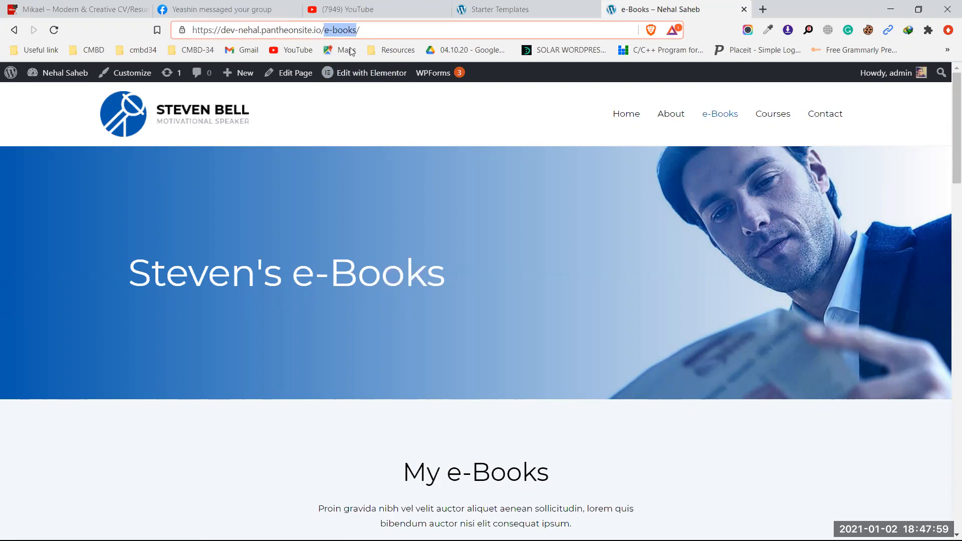
mouse_move(358, 77)
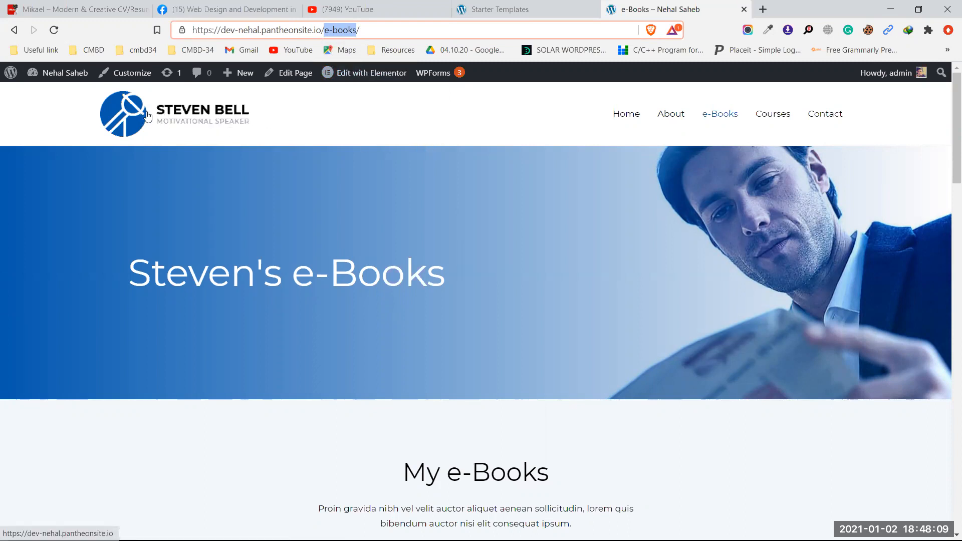
Step: Return to the site's home page, view its hero section, and open the page in the Elementor editor
click(185, 119)
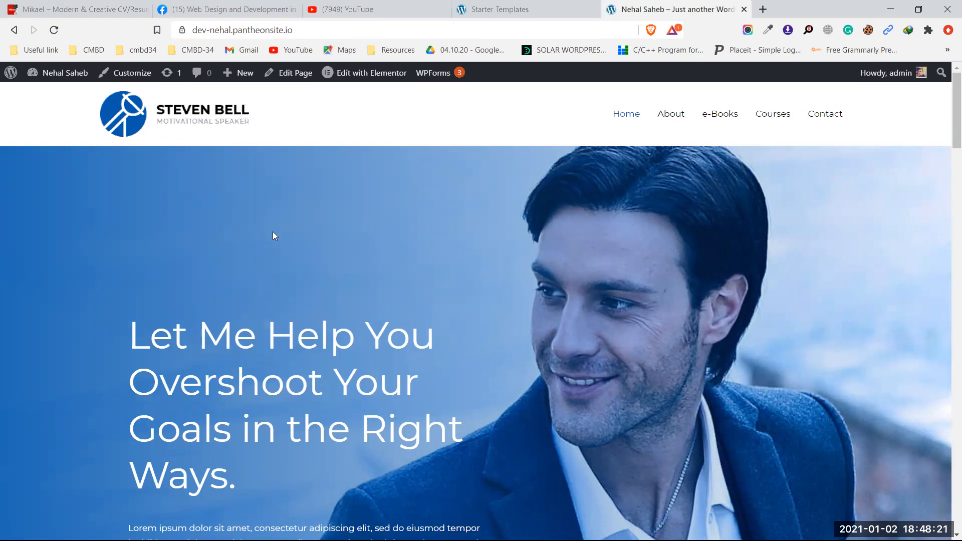
scroll(620, 350, down, 5)
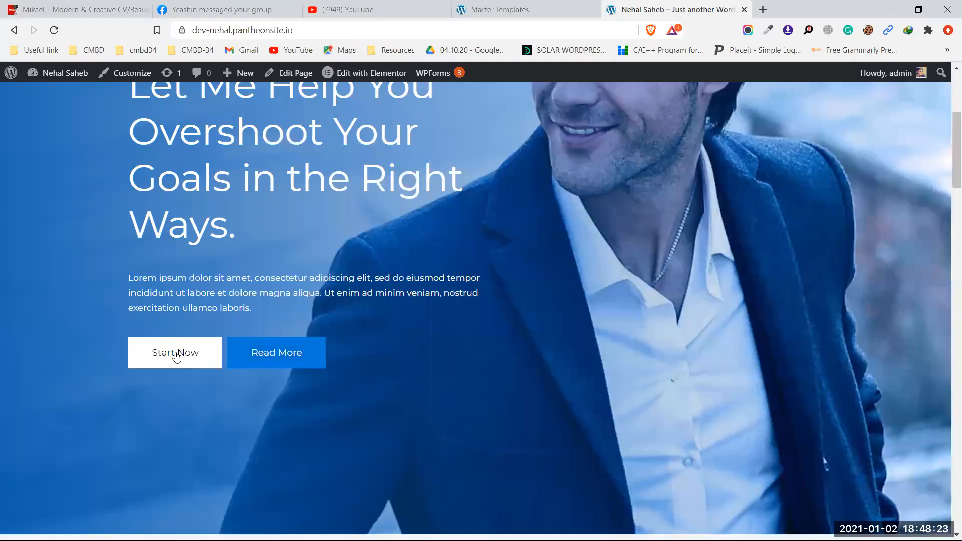
scroll(427, 206, up, 5)
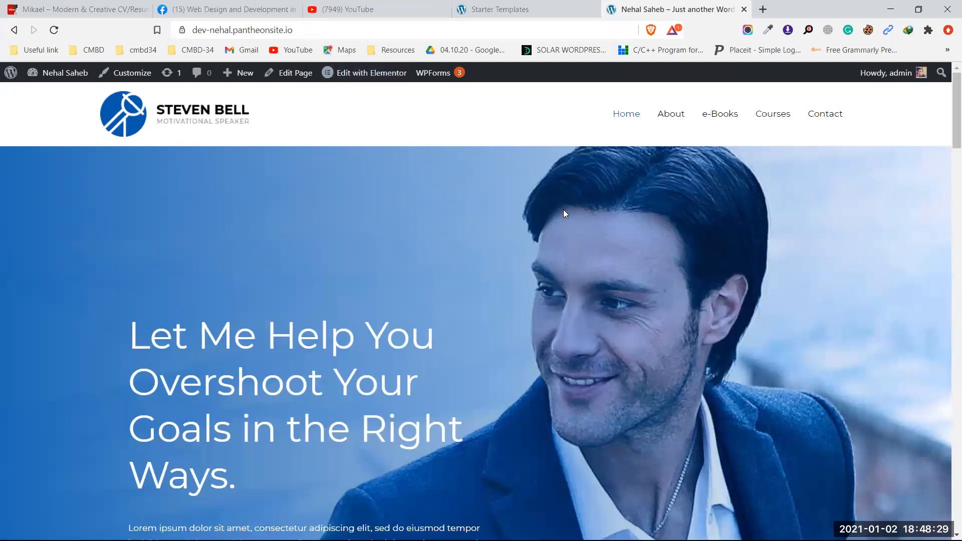
click(366, 73)
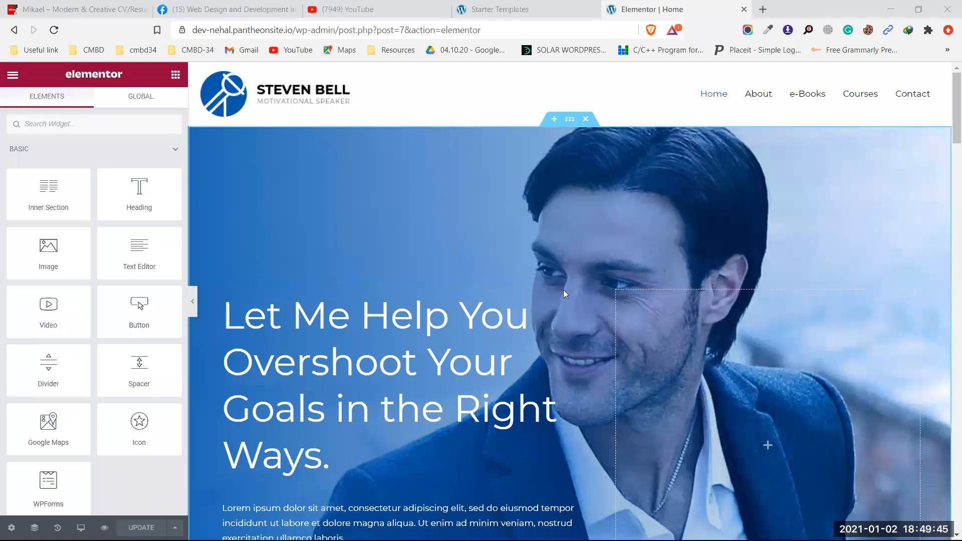
Step: Examine the home page's hero section in the Elementor editor, including its heading, text and Start Now and Read More buttons
scroll(632, 202, down, 8)
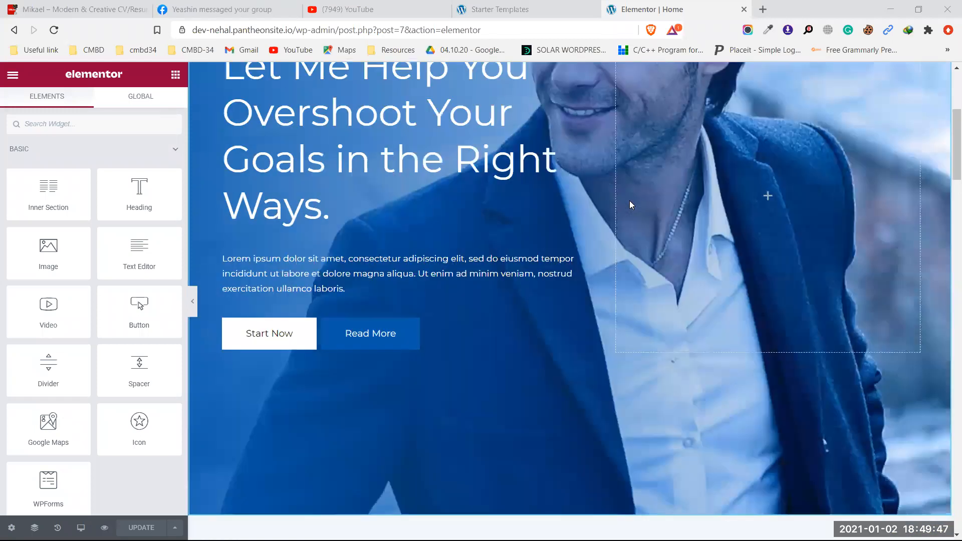
scroll(631, 202, up, 10)
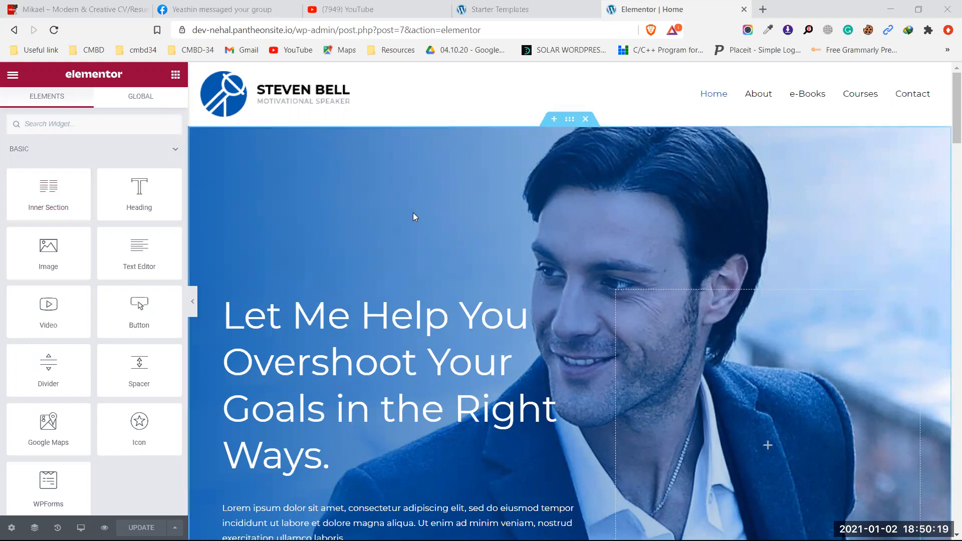
scroll(421, 225, down, 3)
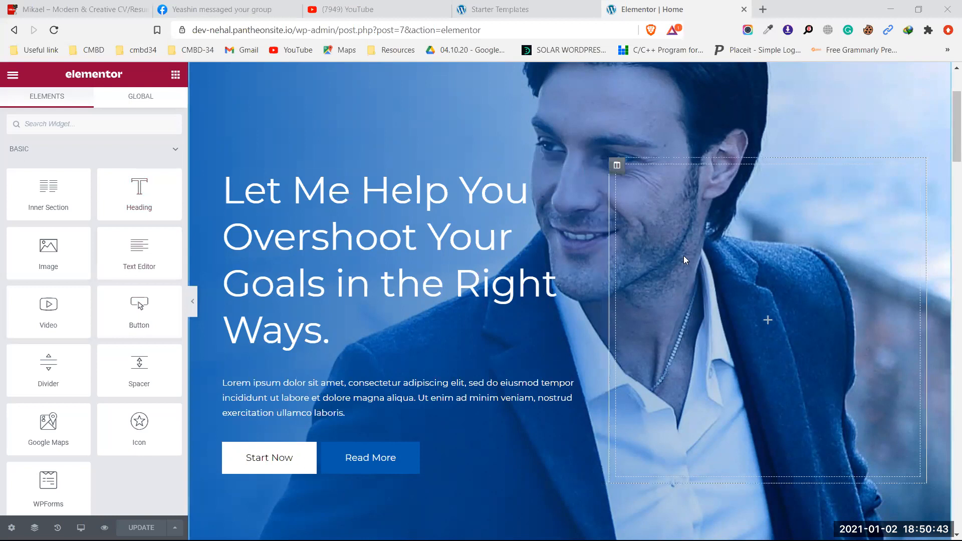
scroll(673, 257, up, 3)
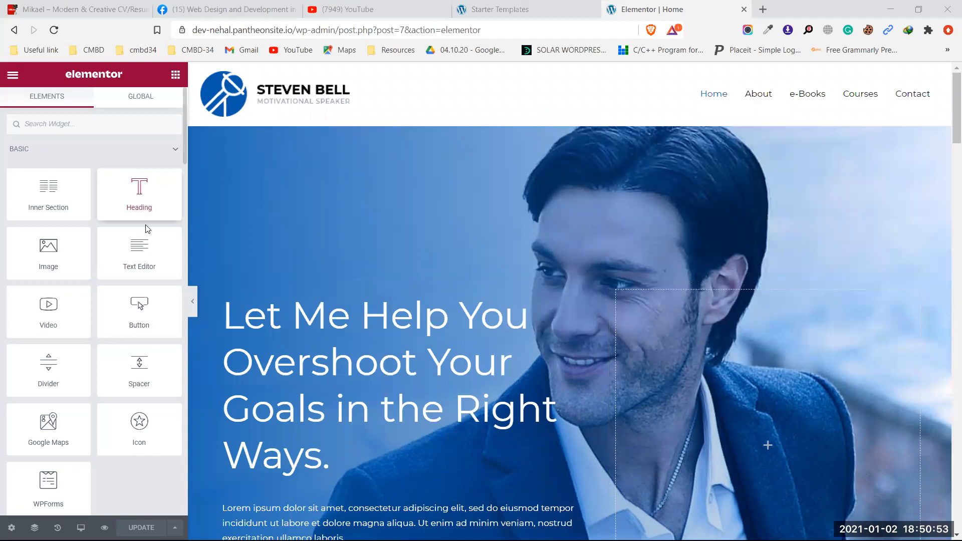
scroll(259, 395, down, 4)
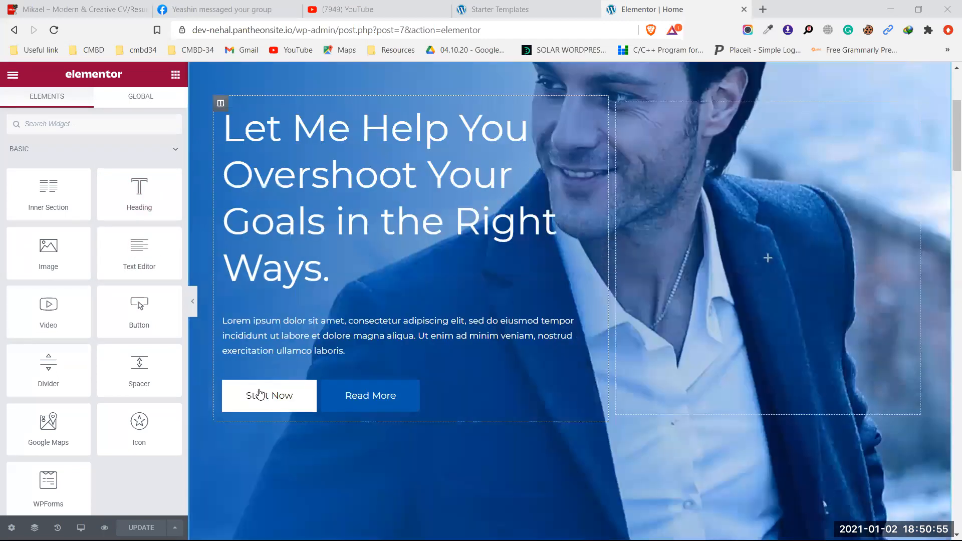
scroll(275, 272, down, 3)
click(288, 270)
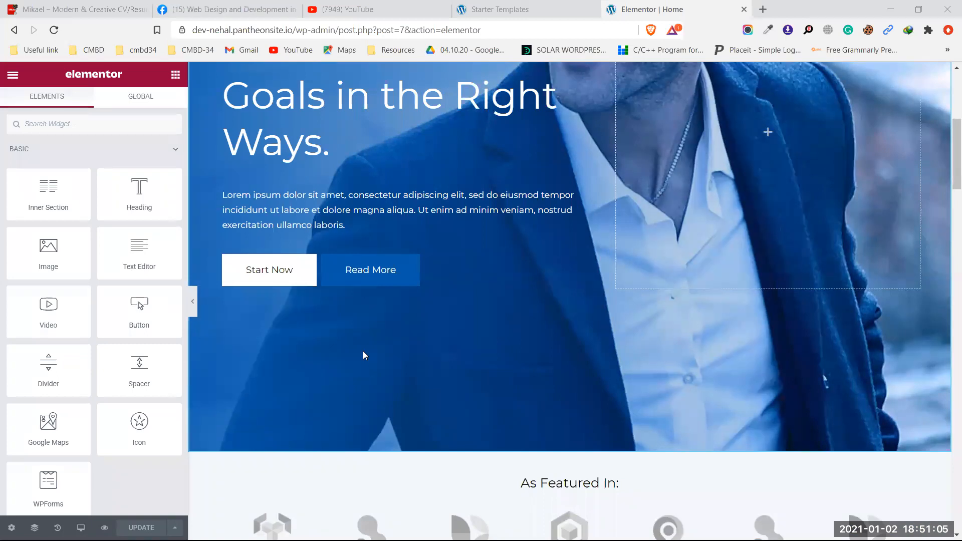
scroll(363, 351, up, 6)
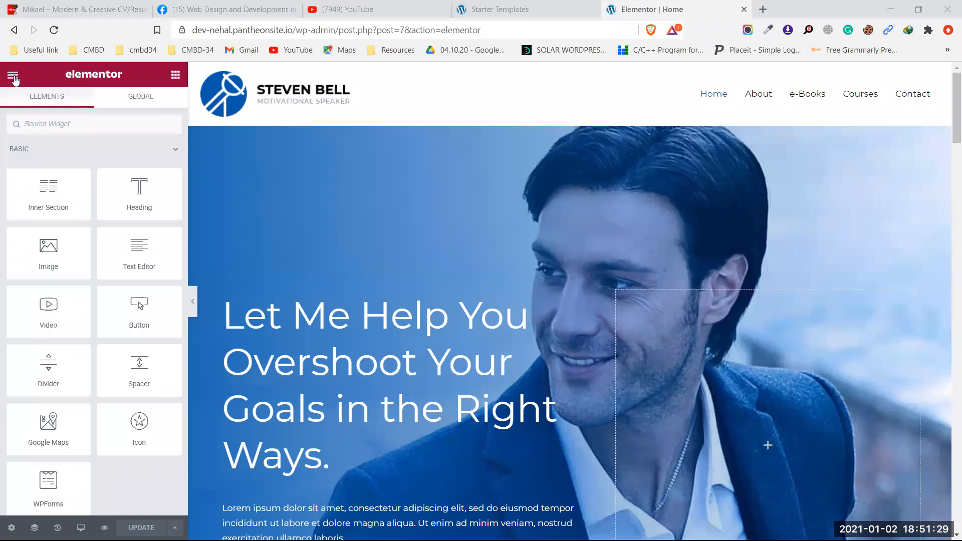
Step: Open Elementor's Site Settings and highlight the Site Settings title
click(14, 77)
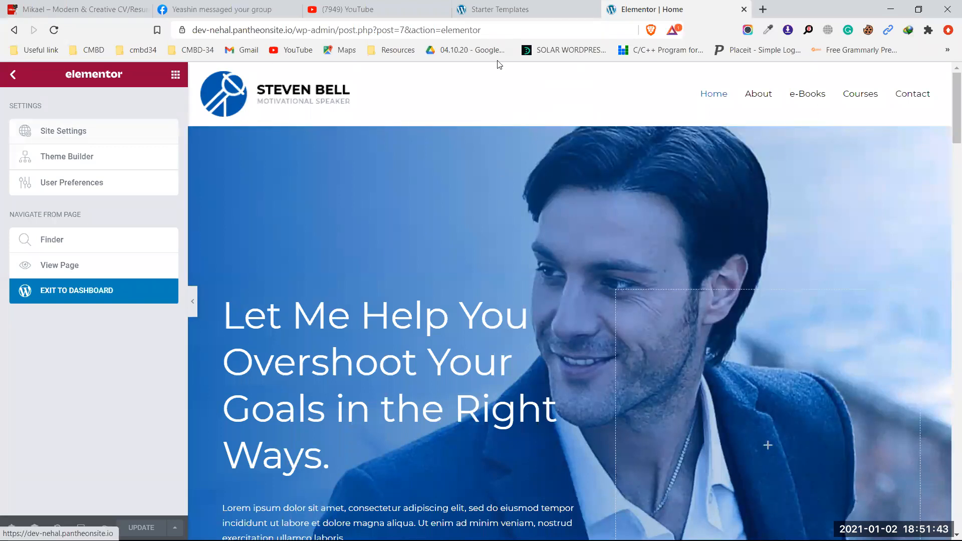
click(79, 131)
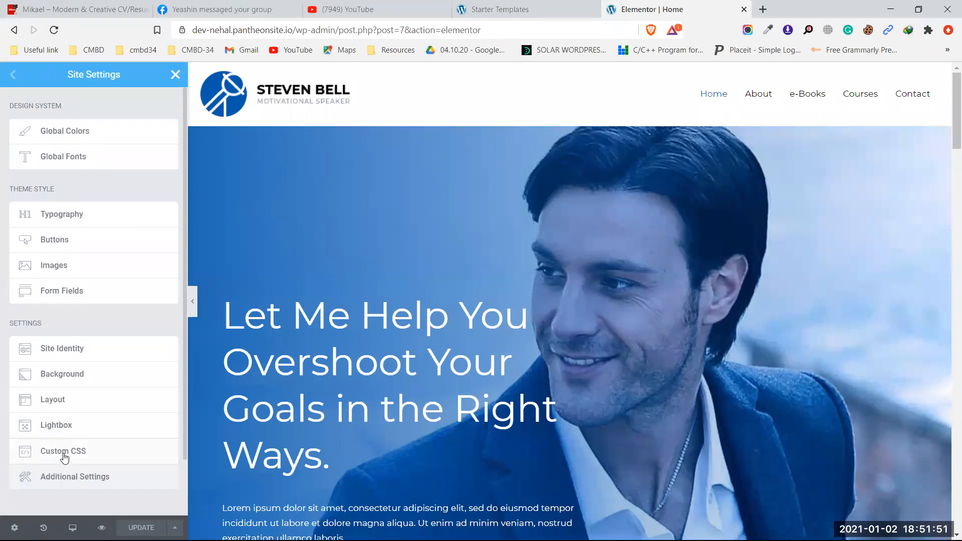
drag(67, 76, 123, 76)
click(124, 72)
mouse_move(65, 72)
mouse_down()
mouse_move(129, 74)
mouse_move(60, 73)
mouse_up()
click(128, 72)
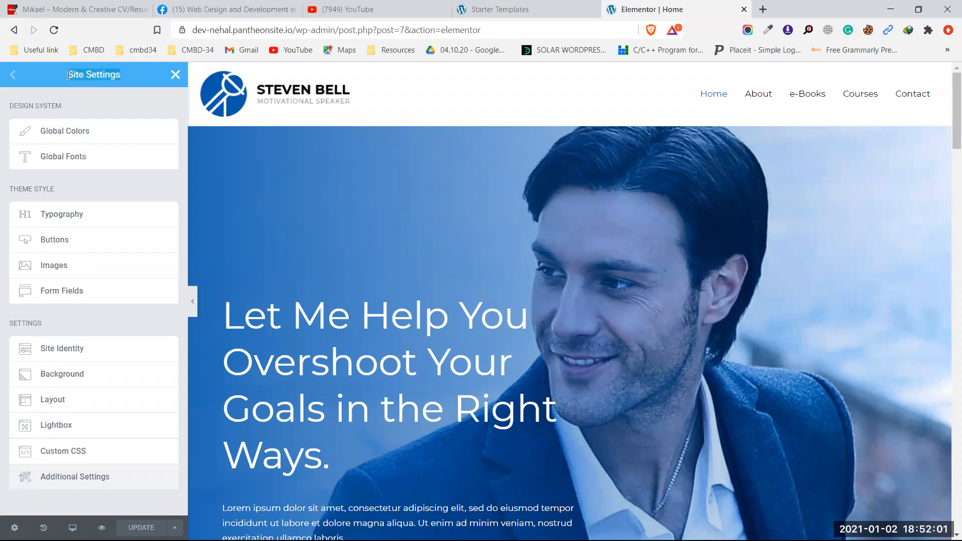
click(67, 72)
drag(63, 73, 122, 71)
click(123, 80)
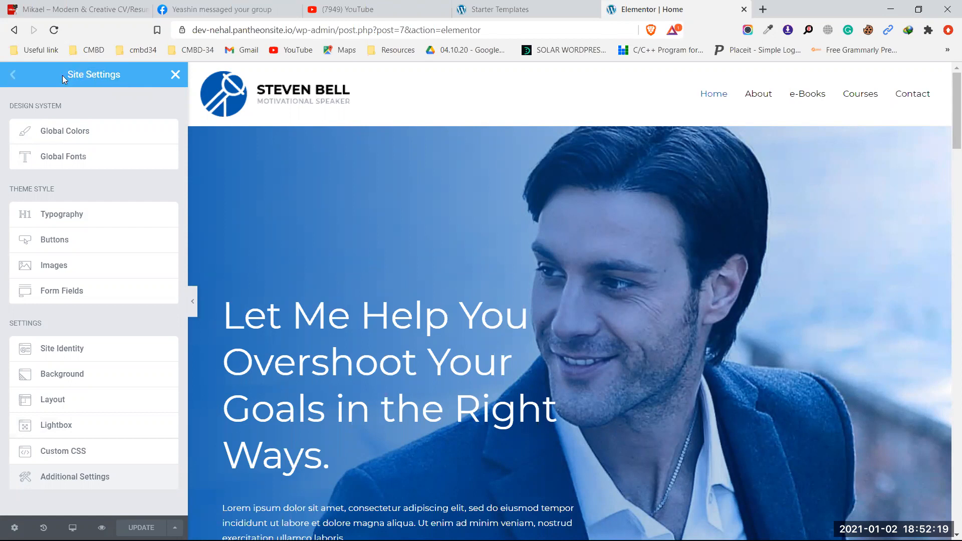
drag(62, 75, 145, 78)
click(138, 78)
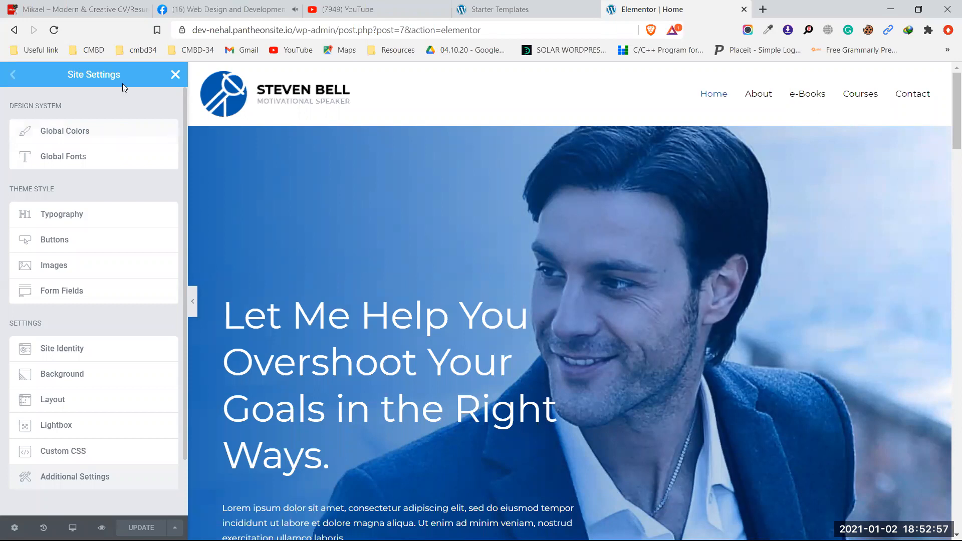
click(247, 6)
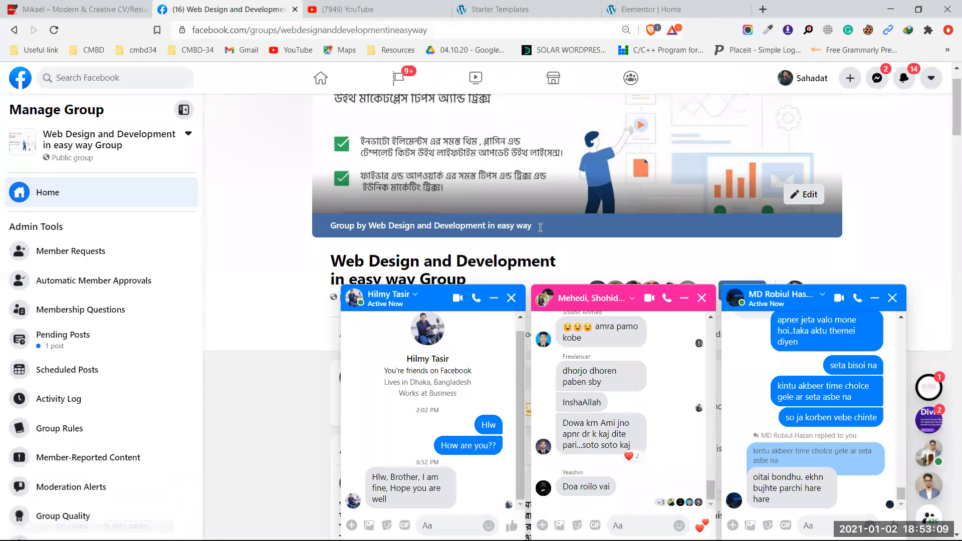
click(517, 5)
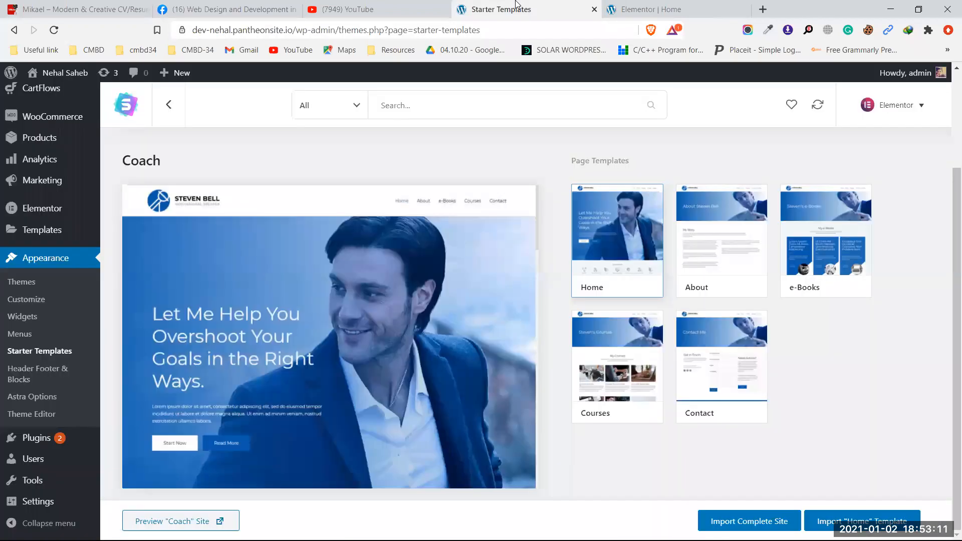
click(648, 5)
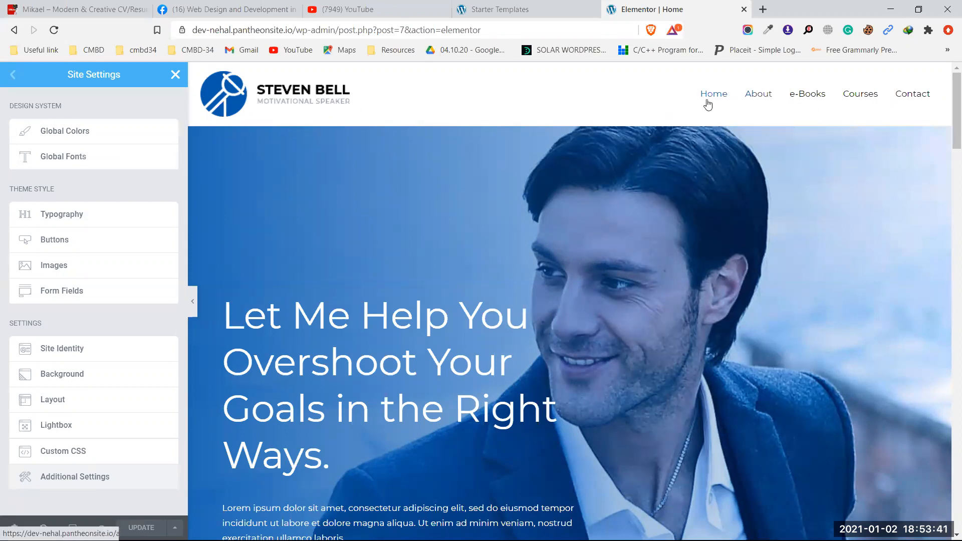
Step: Examine the home page in the editor preview from the hero down to the As Featured In and What I Do sections
scroll(658, 175, down, 4)
scroll(657, 173, down, 8)
scroll(660, 178, up, 12)
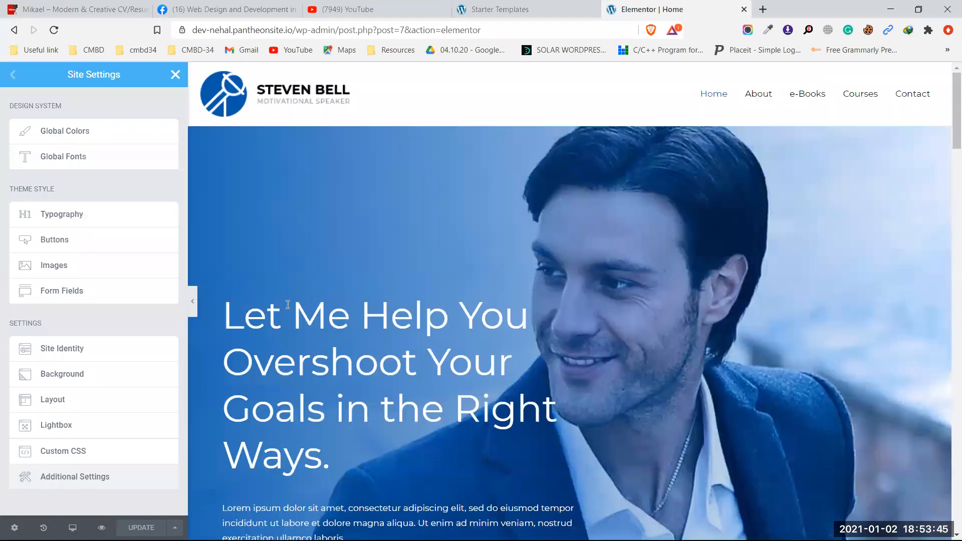
scroll(436, 302, down, 10)
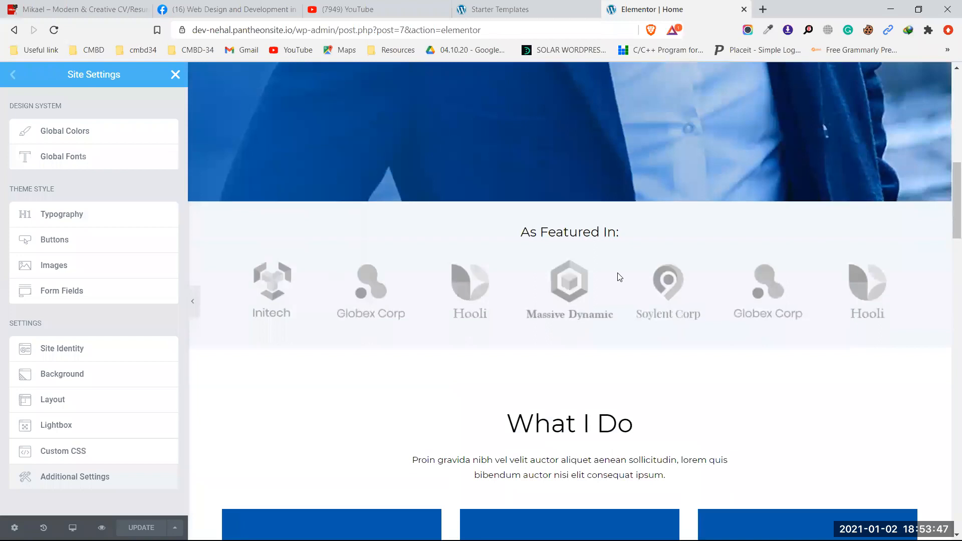
scroll(573, 223, up, 12)
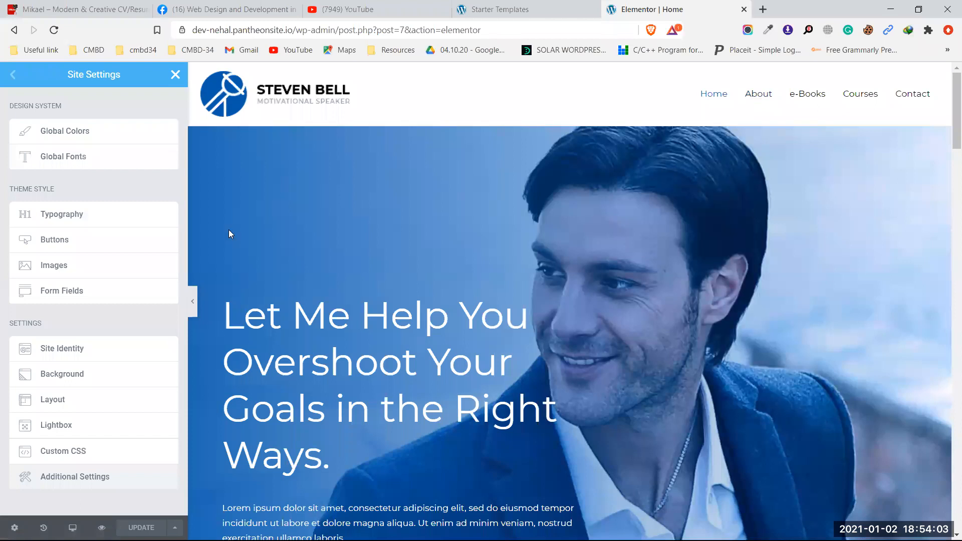
Step: Highlight the hero heading "Let Me Help You Overshoot Your Goals in the Right Ways." and review the hero section around it
scroll(228, 234, down, 2)
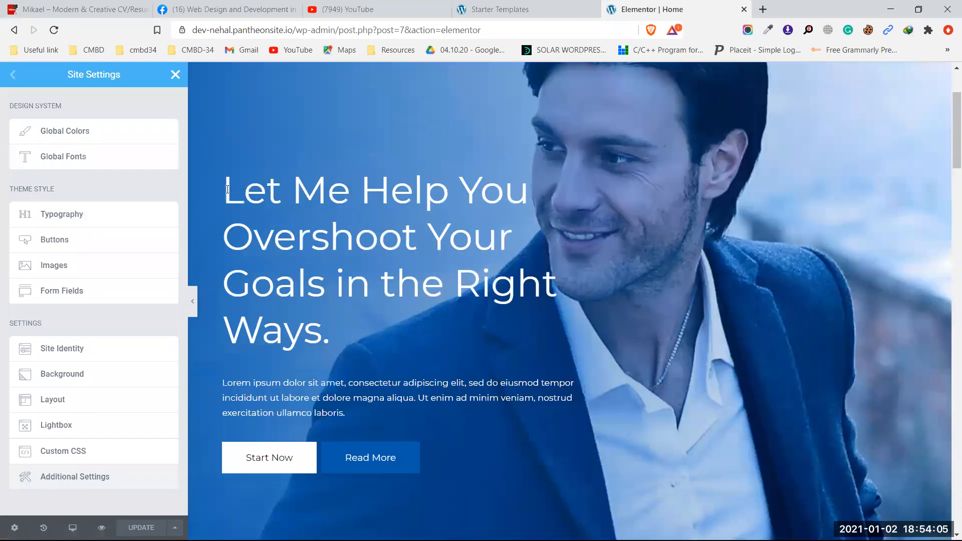
drag(227, 189, 393, 333)
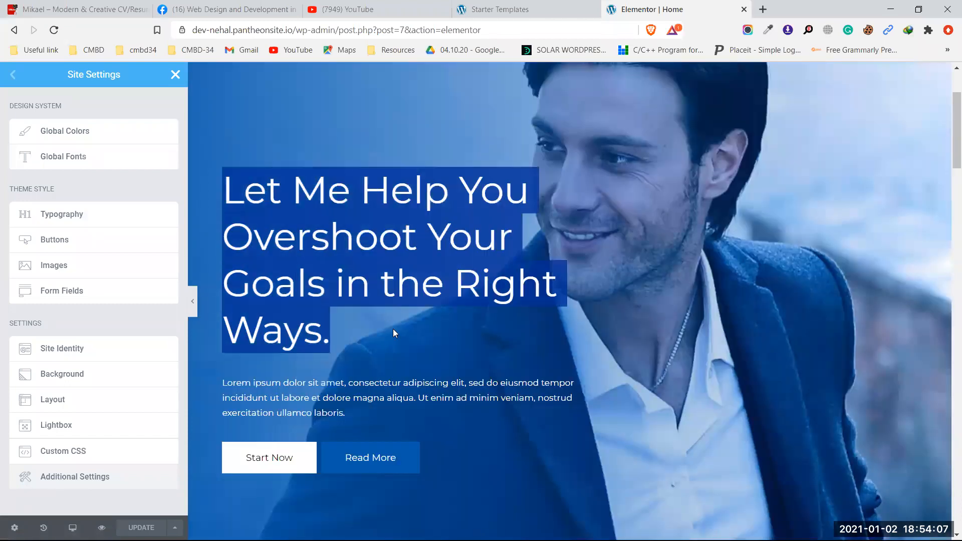
scroll(727, 227, up, 2)
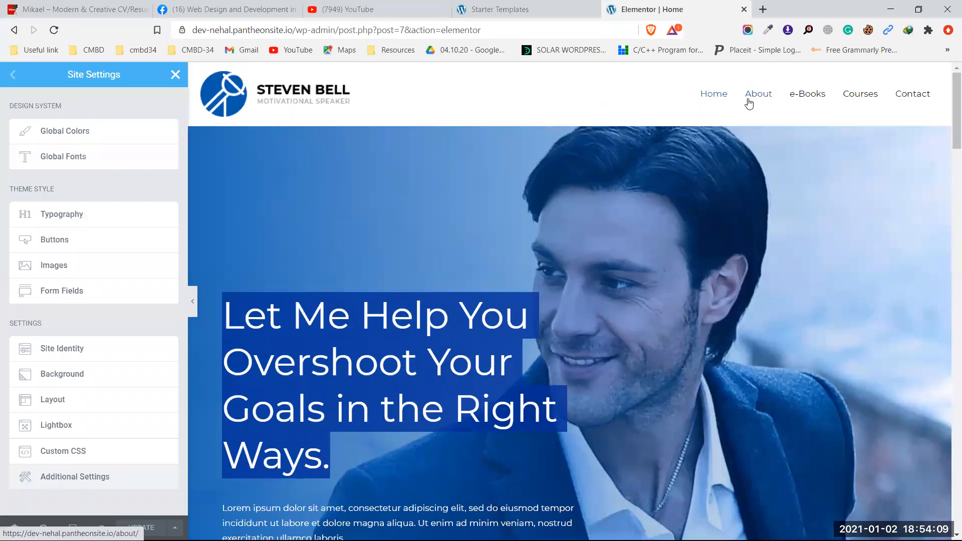
scroll(354, 342, down, 2)
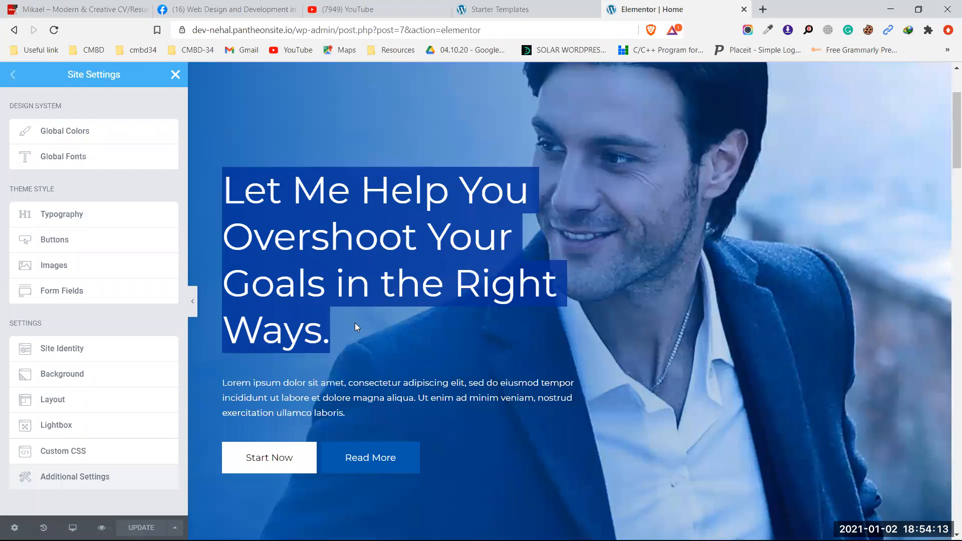
click(354, 325)
scroll(355, 324, up, 2)
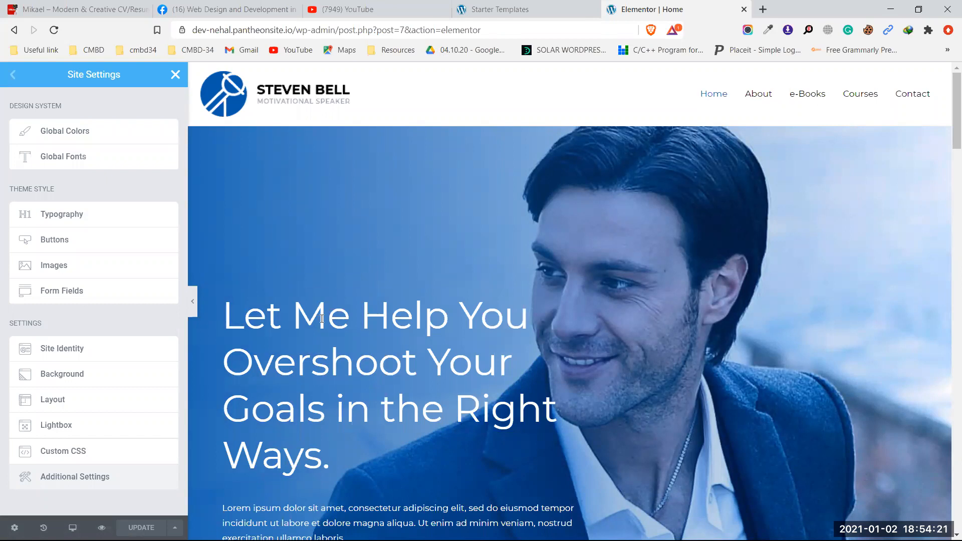
scroll(322, 319, down, 2)
drag(355, 321, 371, 274)
click(285, 169)
scroll(398, 316, up, 2)
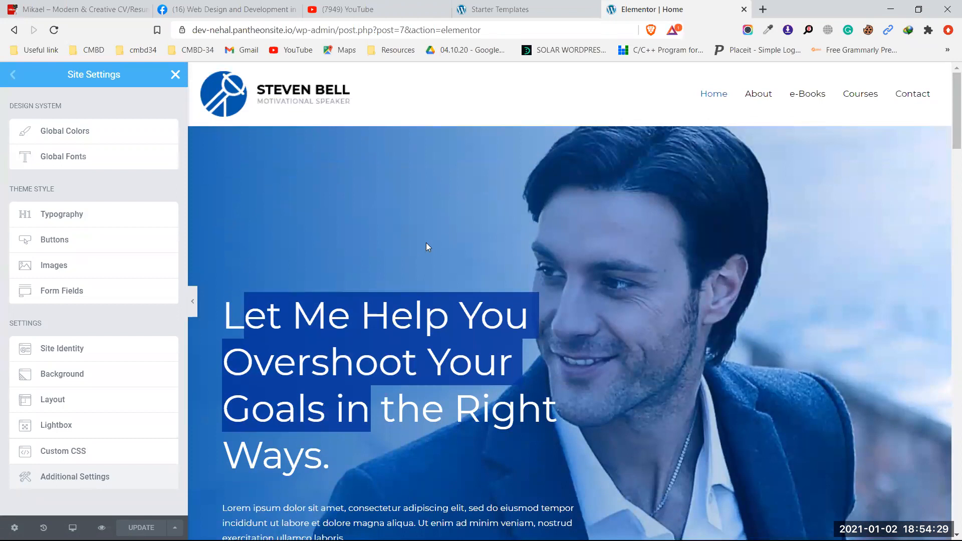
click(420, 257)
scroll(421, 257, down, 2)
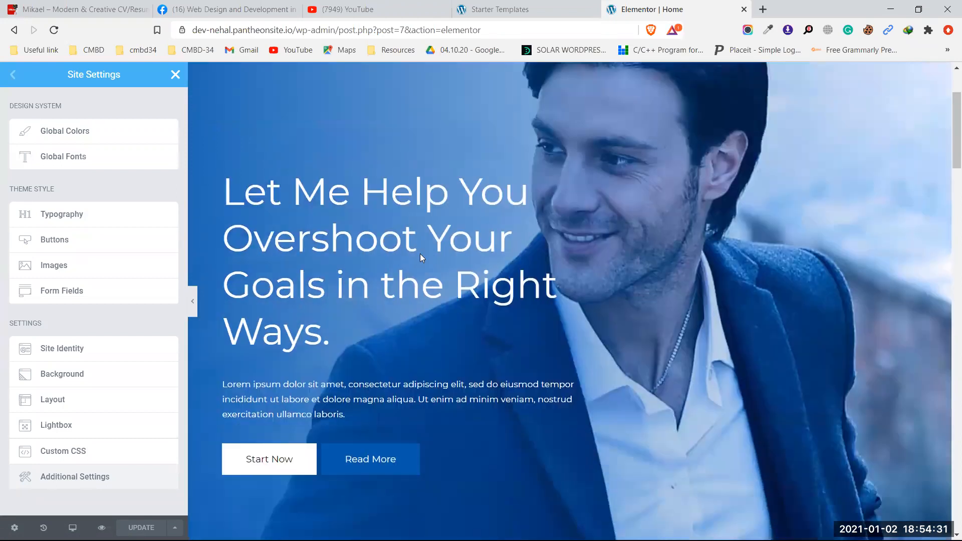
scroll(563, 157, up, 2)
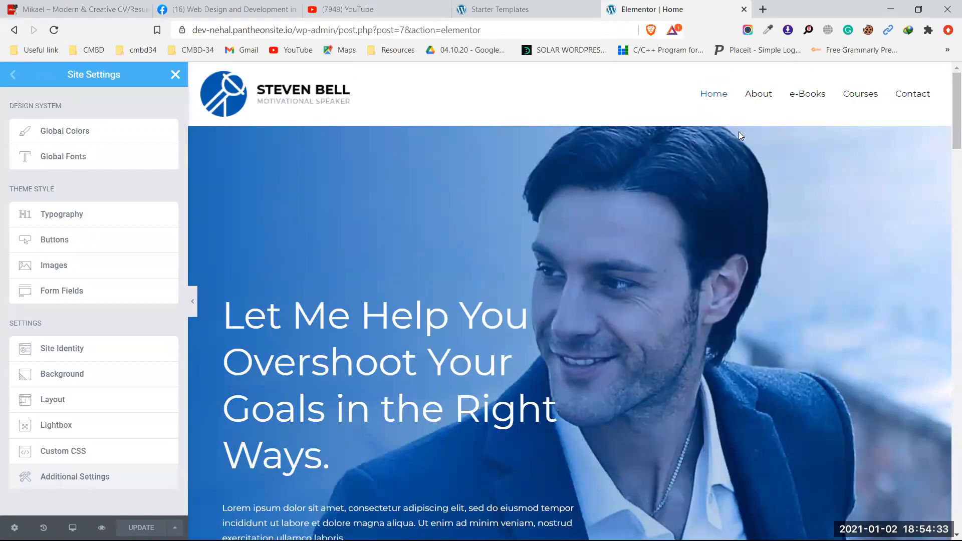
scroll(547, 358, down, 6)
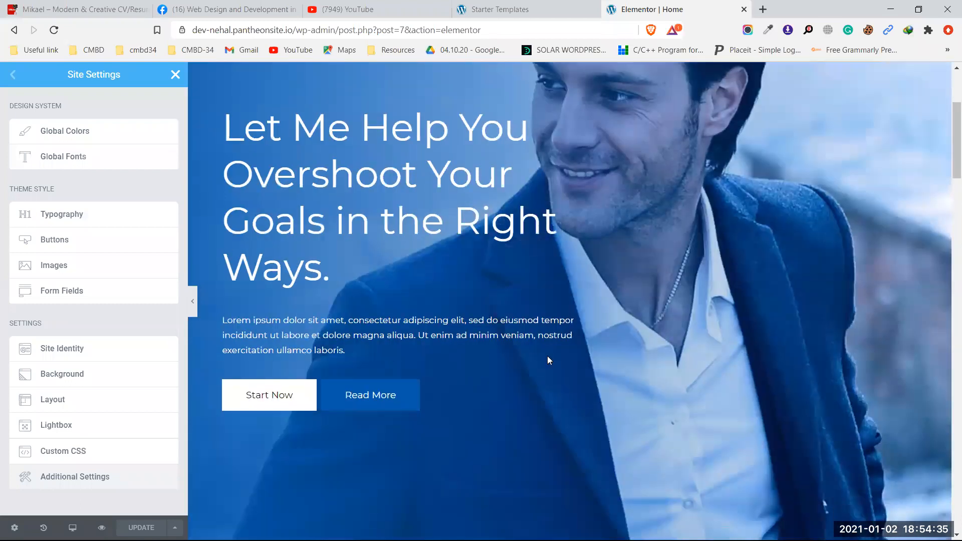
scroll(468, 287, up, 6)
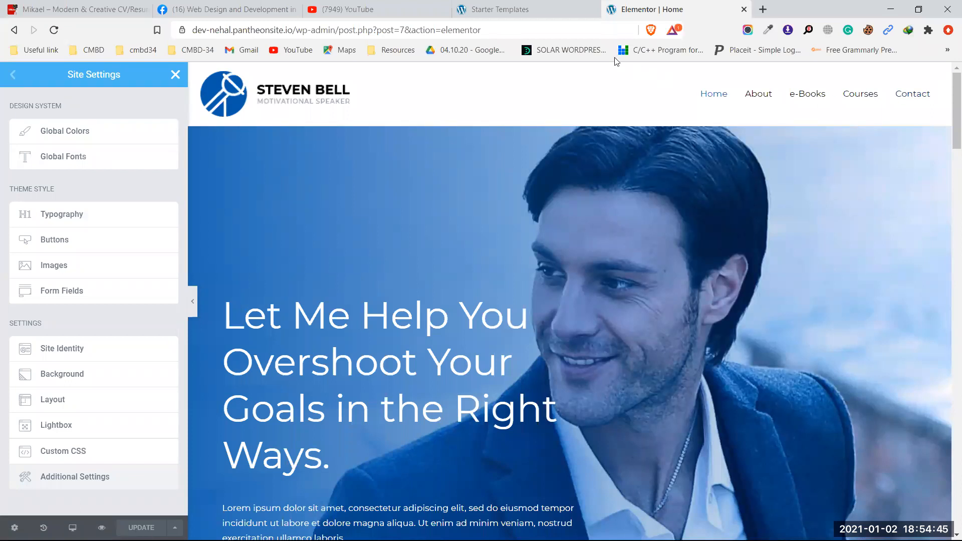
Step: From the Starter Templates page, open the live site in a new browser tab and switch to it
click(500, 9)
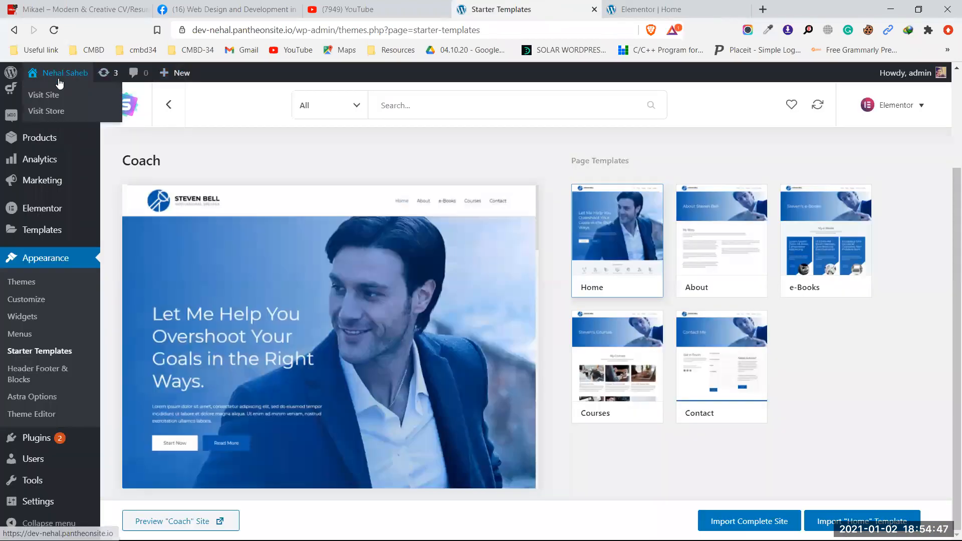
middle_click(43, 96)
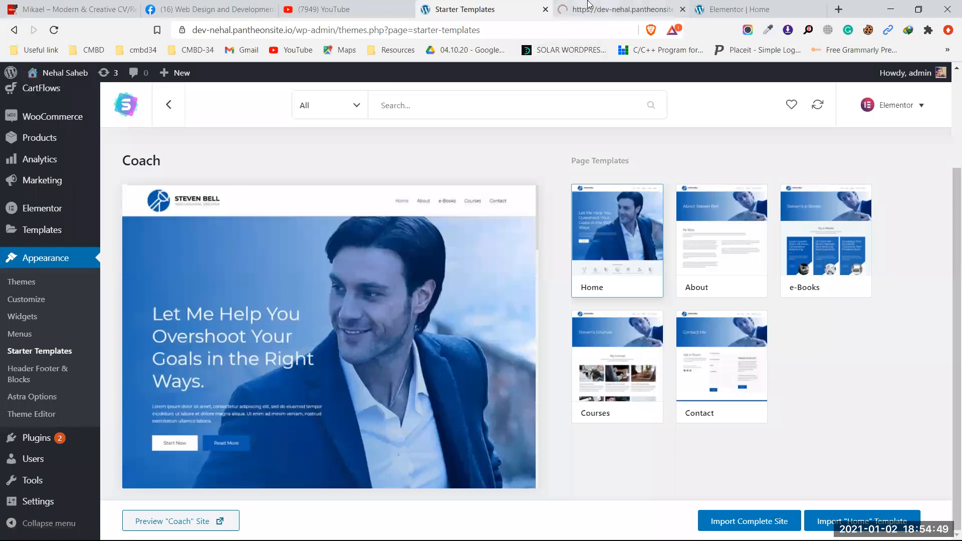
click(589, 6)
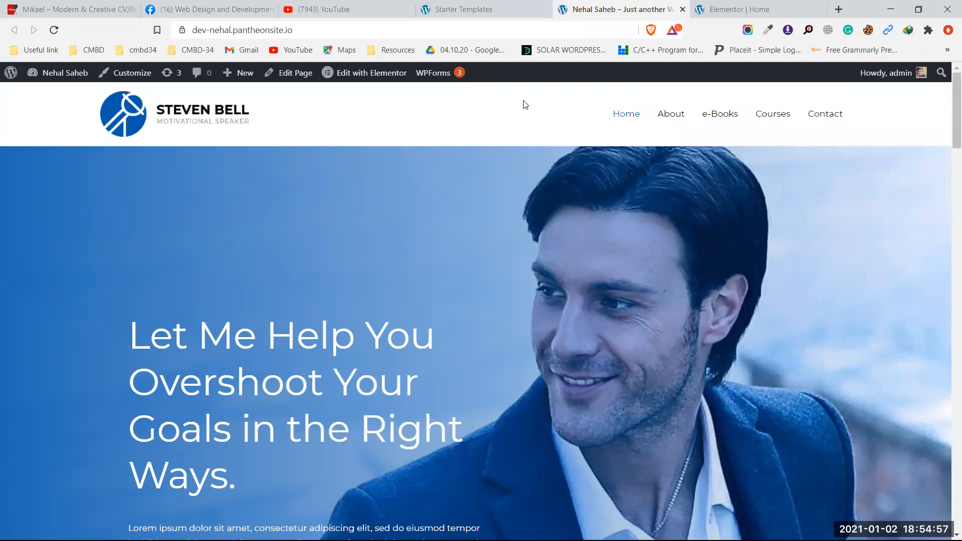
Step: Review the live home page down to its footer and highlight the start of the copyright line
drag(952, 101, 912, 498)
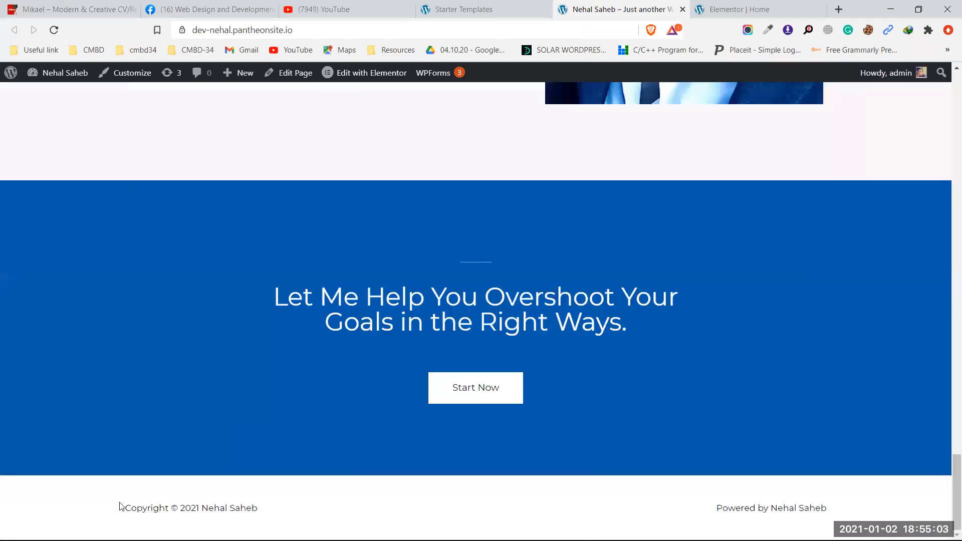
drag(125, 509, 194, 507)
click(435, 521)
drag(948, 499, 949, 26)
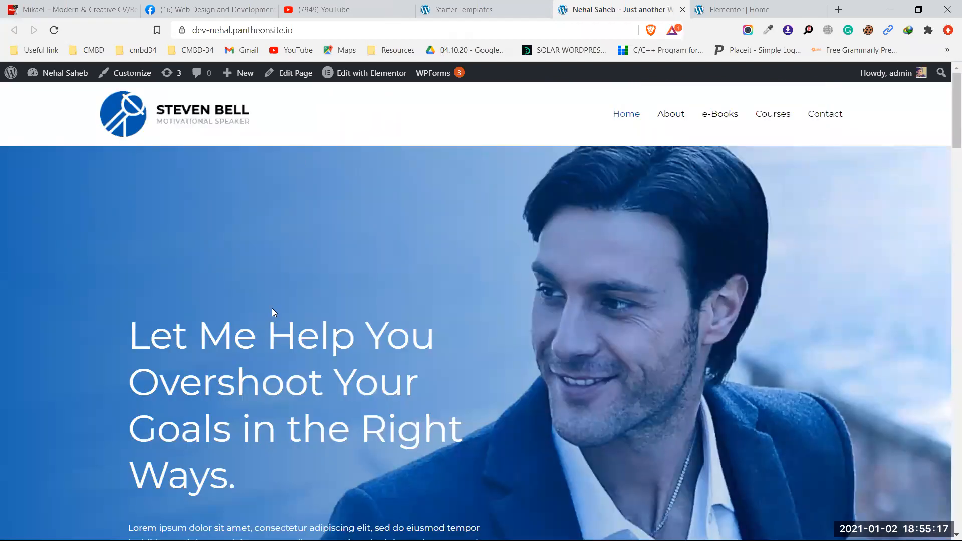
Step: Examine the live home page's hero section, including its heading, photo, intro text and the Start Now and Read More buttons
scroll(271, 308, down, 1)
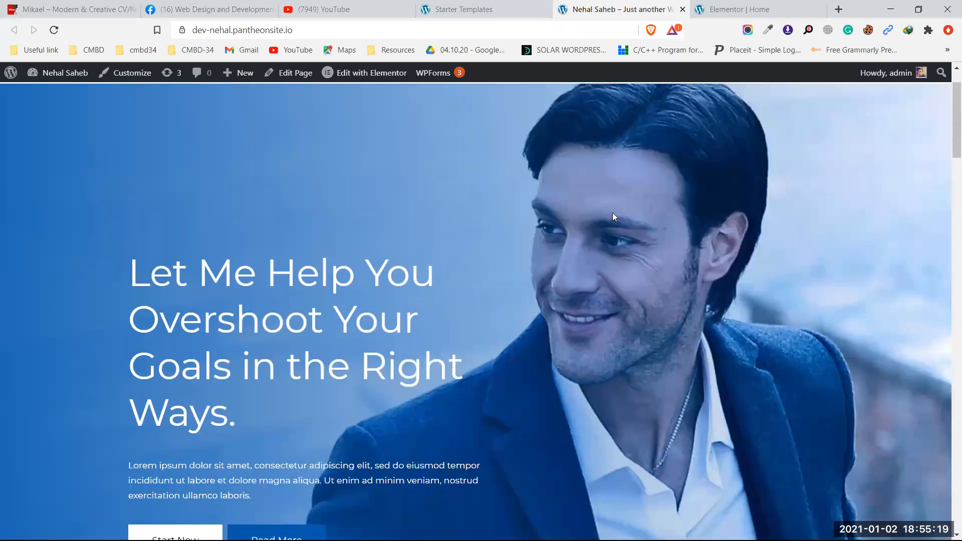
drag(613, 213, 616, 270)
click(616, 266)
scroll(474, 261, down, 2)
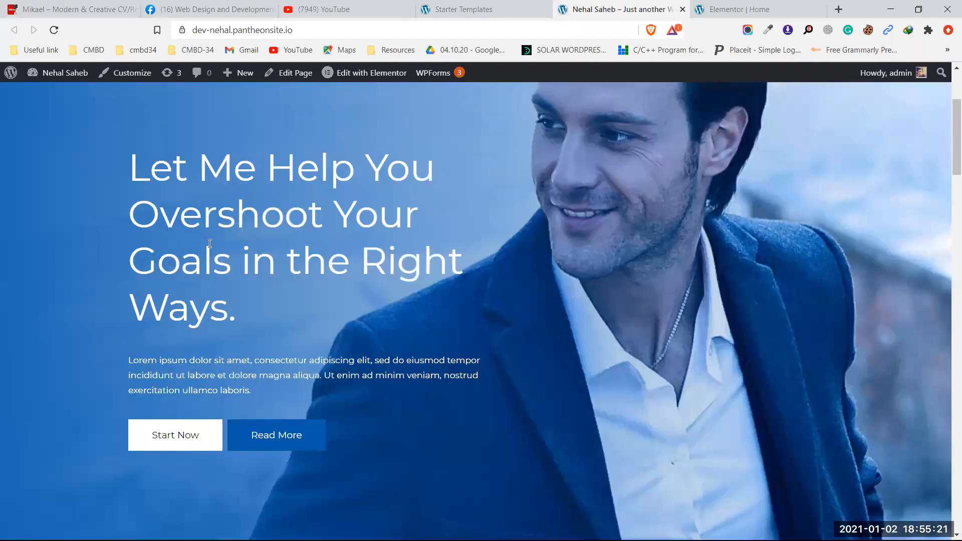
scroll(241, 386, down, 1)
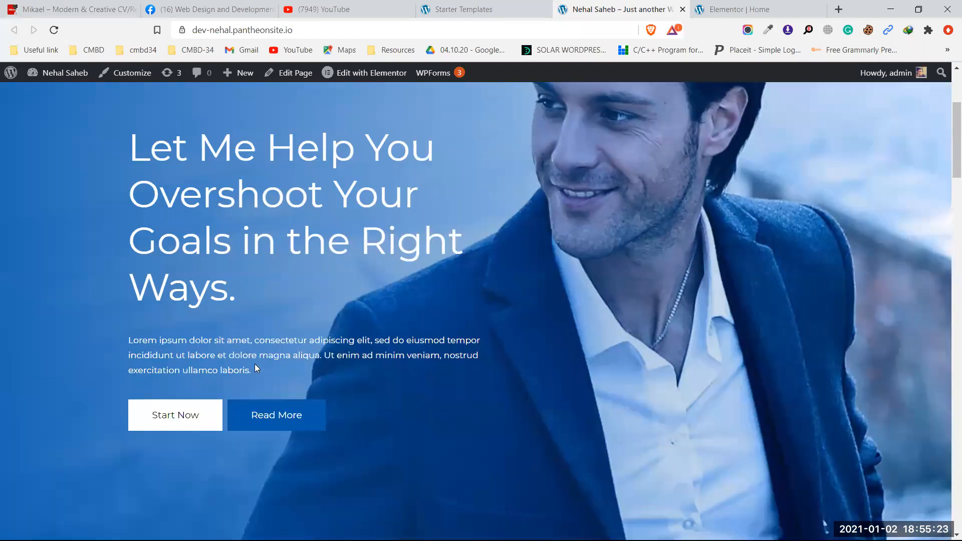
scroll(341, 323, up, 3)
scroll(60, 183, up, 1)
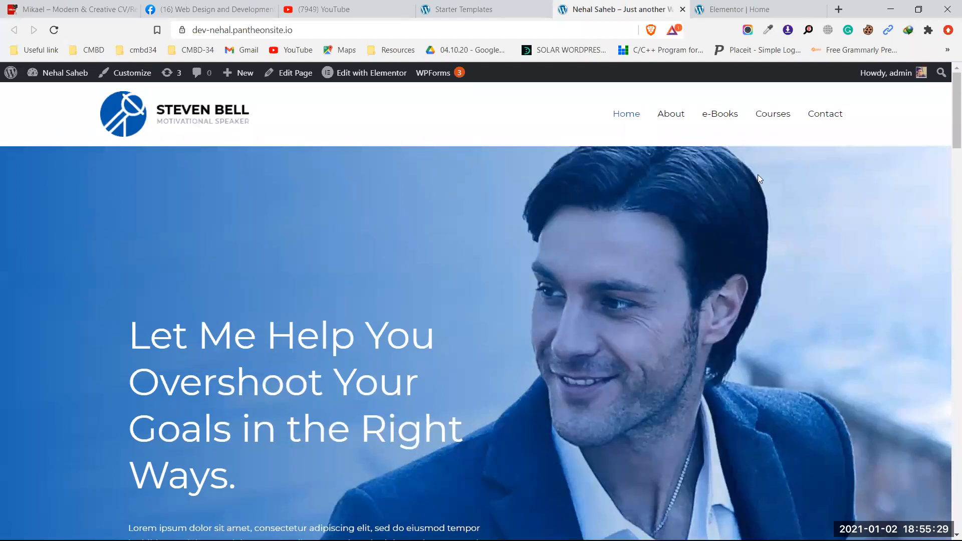
Step: Open the site's About page and skim it from the header down to the footer
click(675, 119)
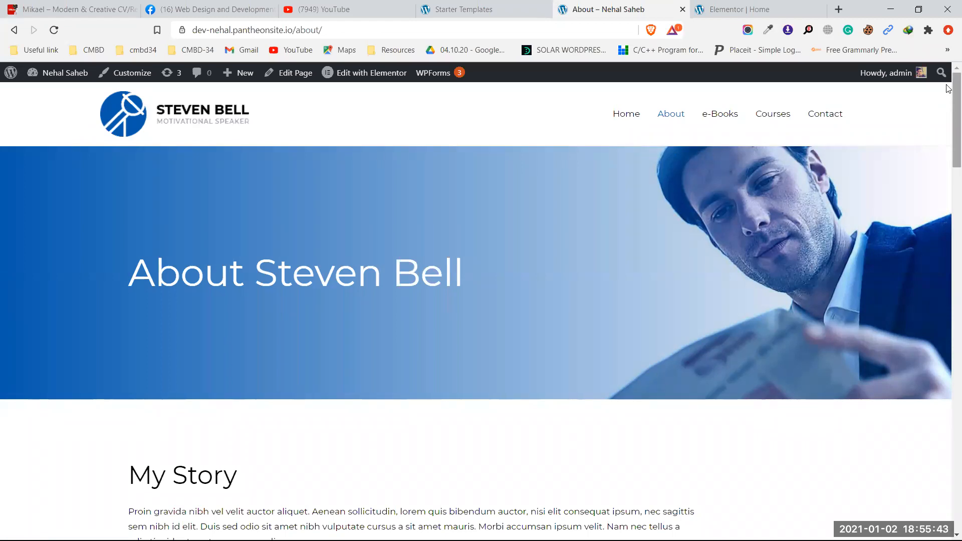
click(949, 379)
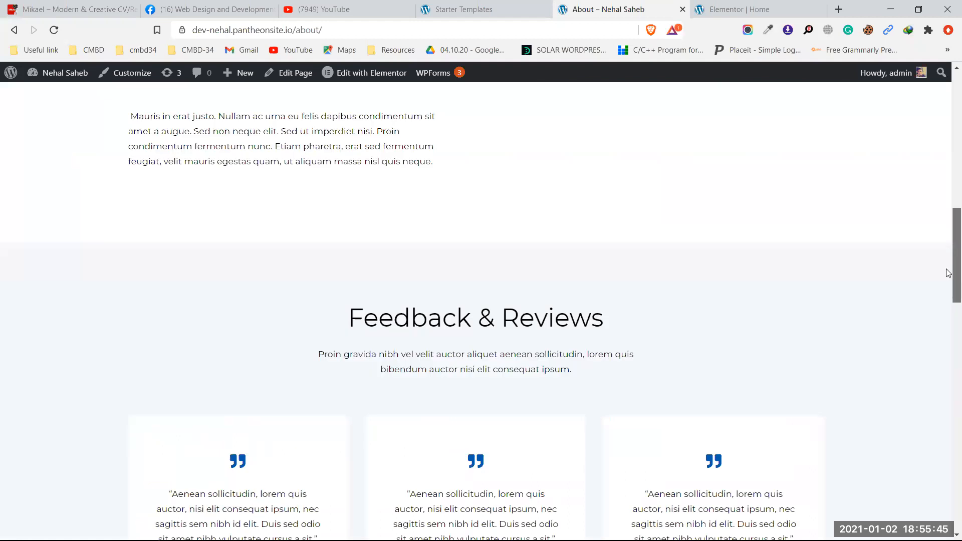
drag(946, 375, 947, 503)
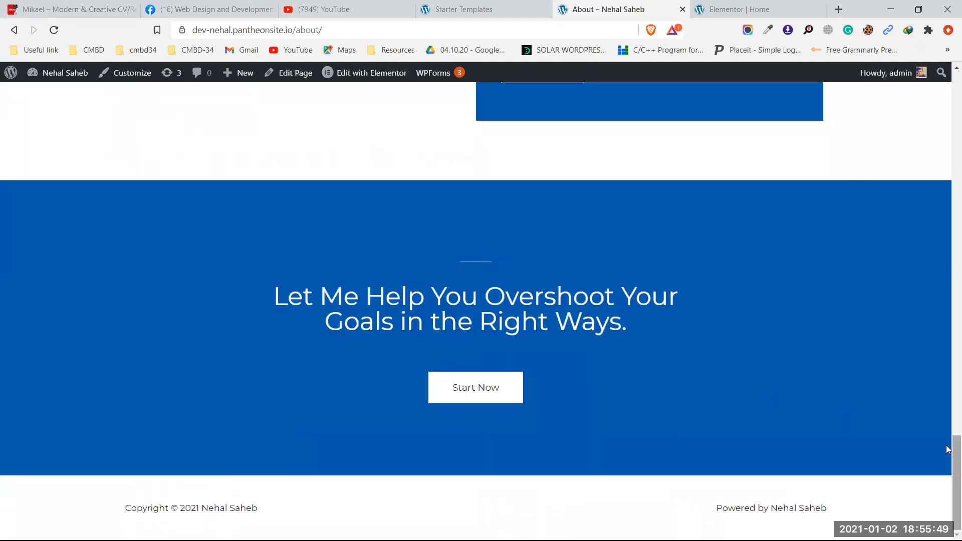
drag(948, 464, 946, 47)
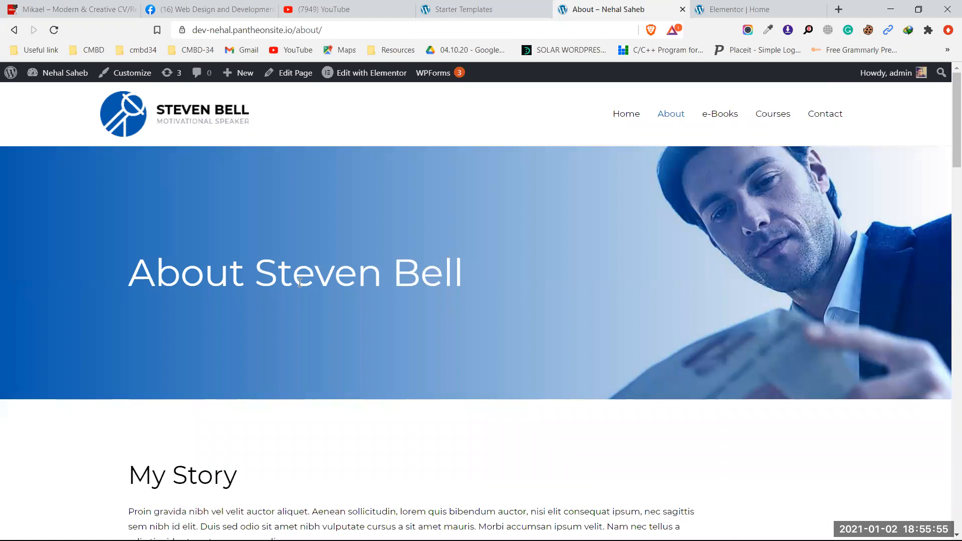
Step: Read through the About page's My Story, Feedback & Reviews and Need Advice? sections
scroll(469, 281, down, 8)
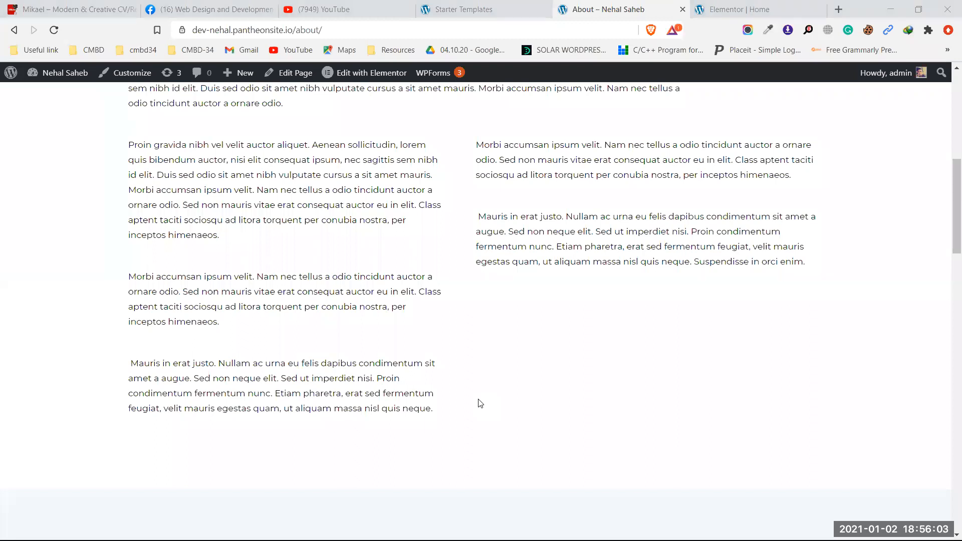
scroll(516, 206, up, 9)
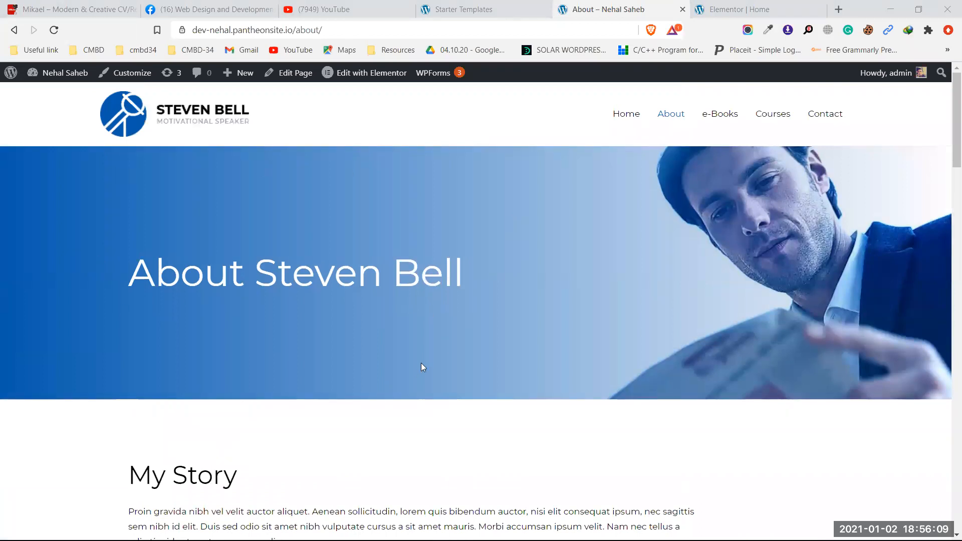
scroll(423, 369, down, 12)
scroll(460, 373, down, 15)
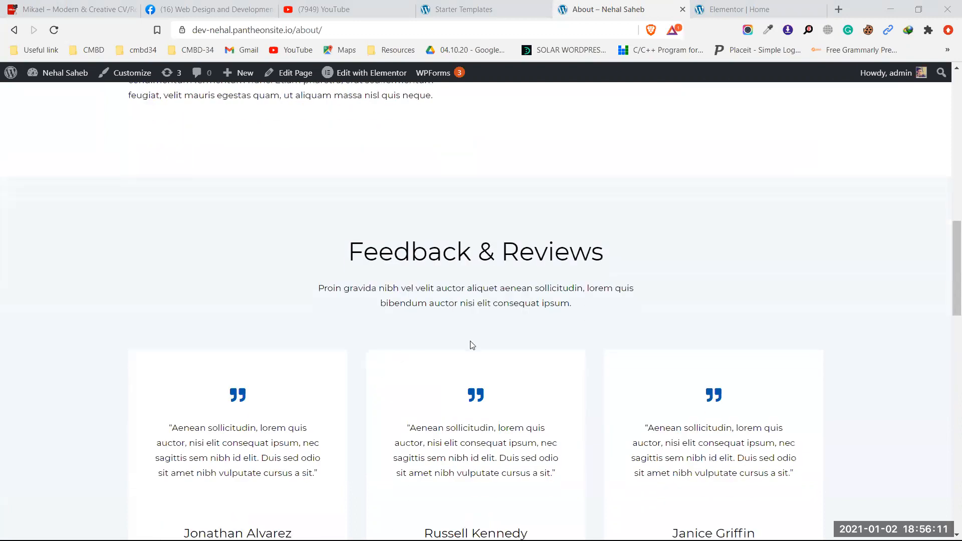
scroll(525, 347, down, 9)
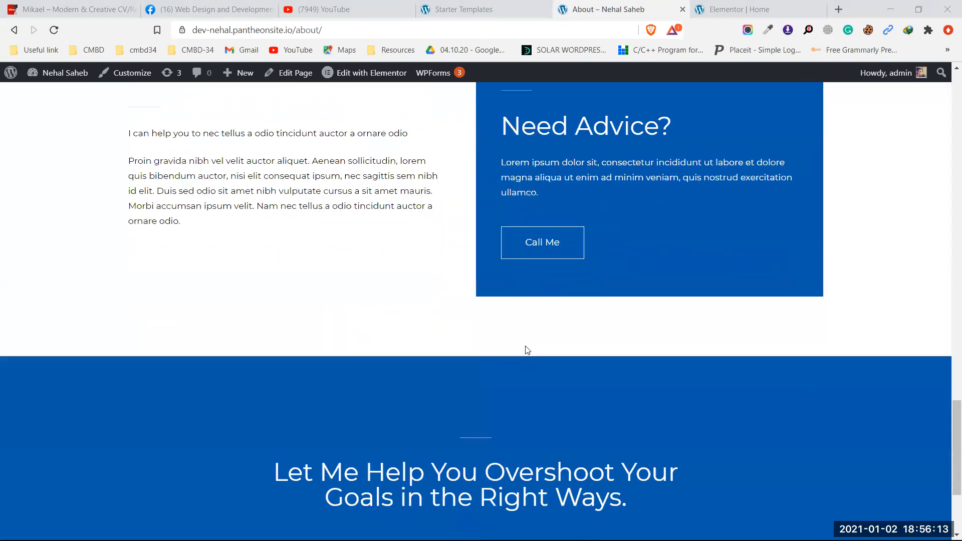
scroll(525, 350, up, 20)
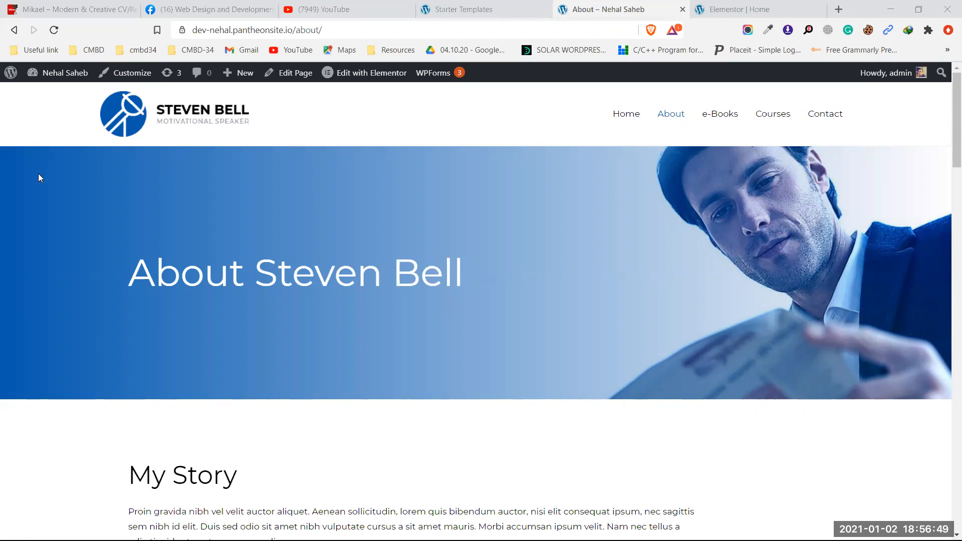
Step: Go over the About page again, from the My Story text through What Can I Do for You? and back
scroll(580, 327, down, 2)
scroll(580, 326, down, 12)
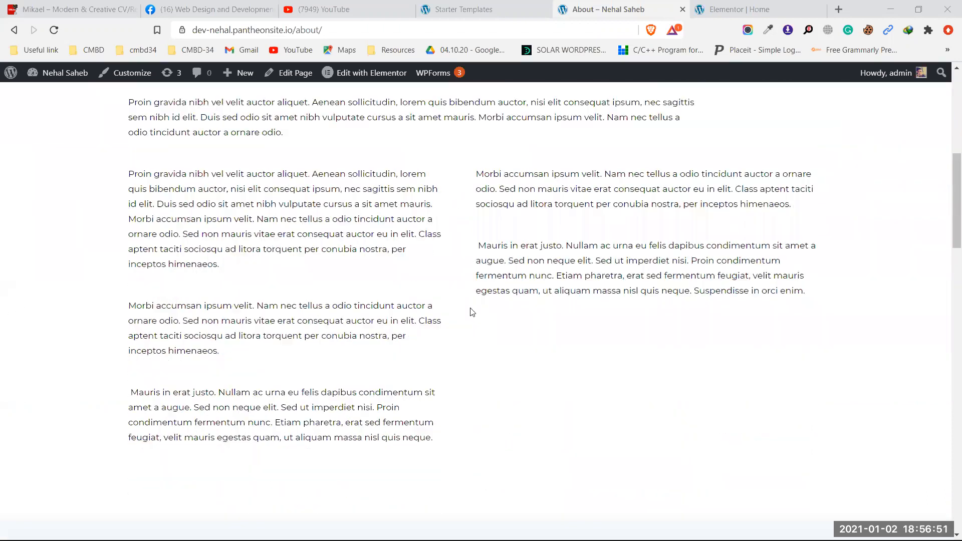
scroll(450, 324, down, 8)
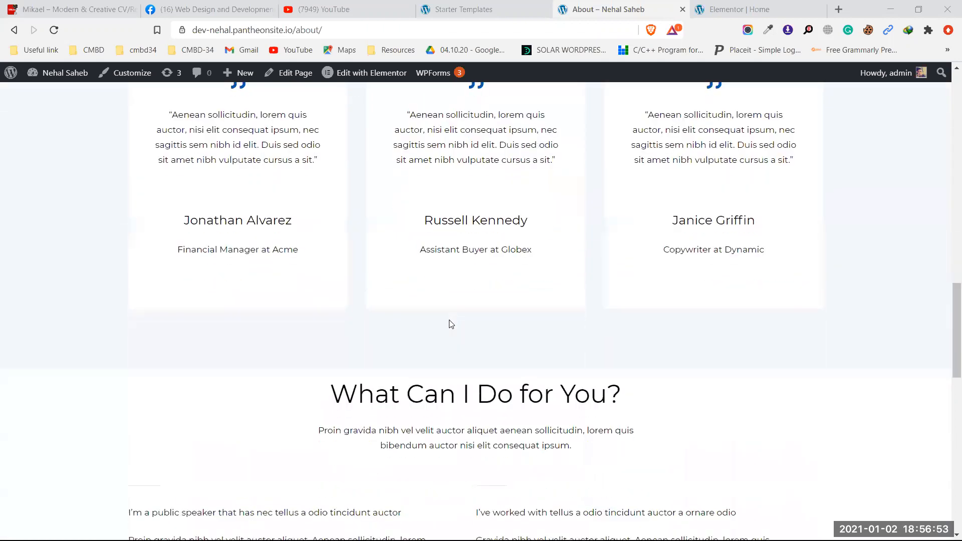
scroll(449, 324, down, 6)
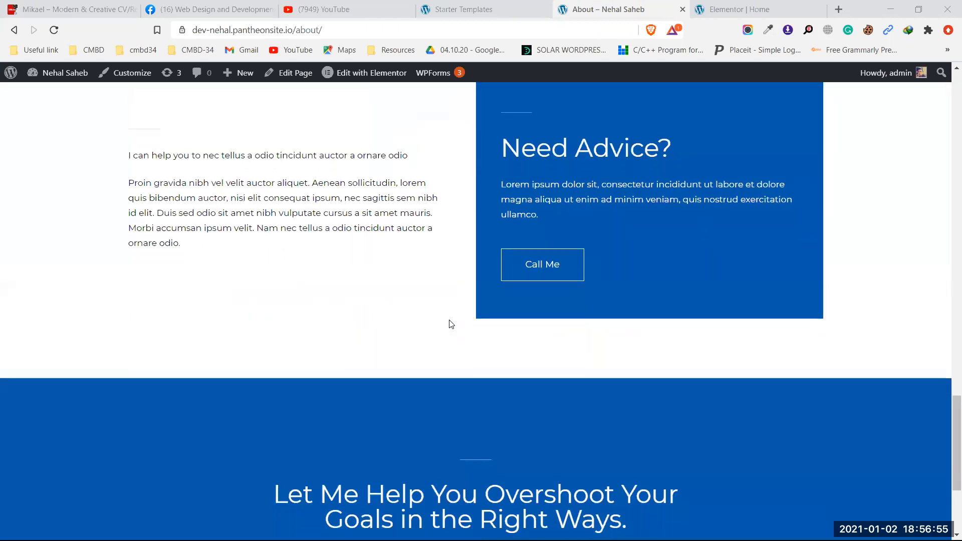
scroll(450, 323, up, 8)
scroll(450, 322, up, 10)
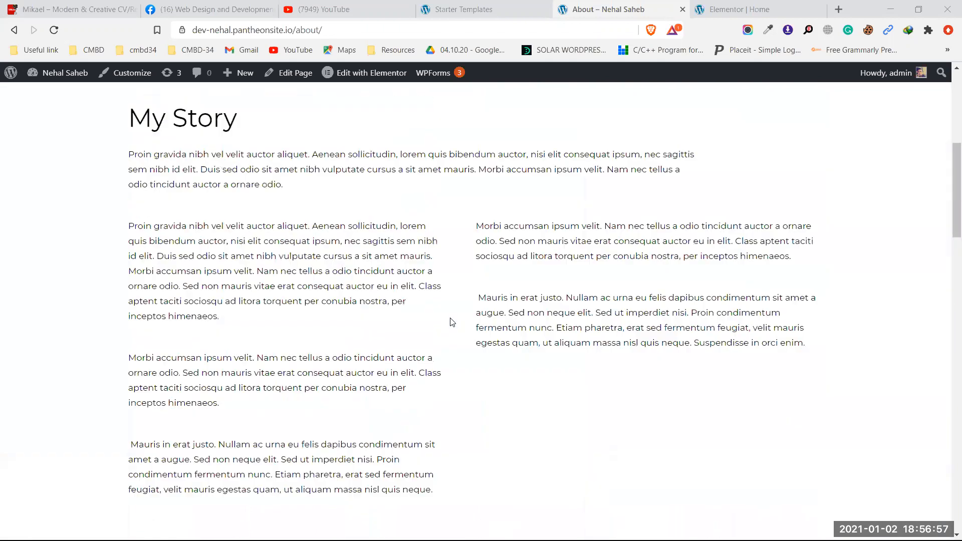
scroll(451, 321, up, 7)
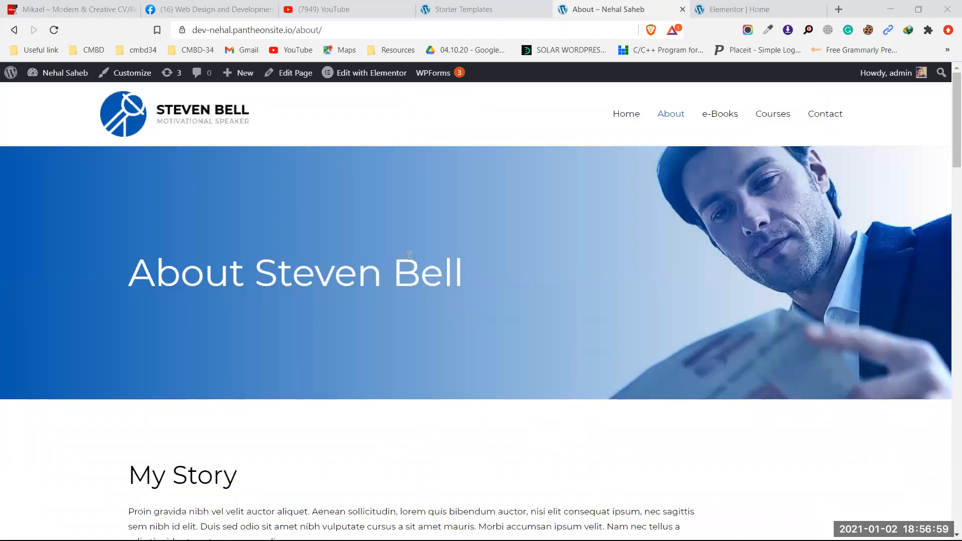
Step: Check the other open tabs, including Starter Templates, and switch to the home page open in the Elementor editor
click(466, 9)
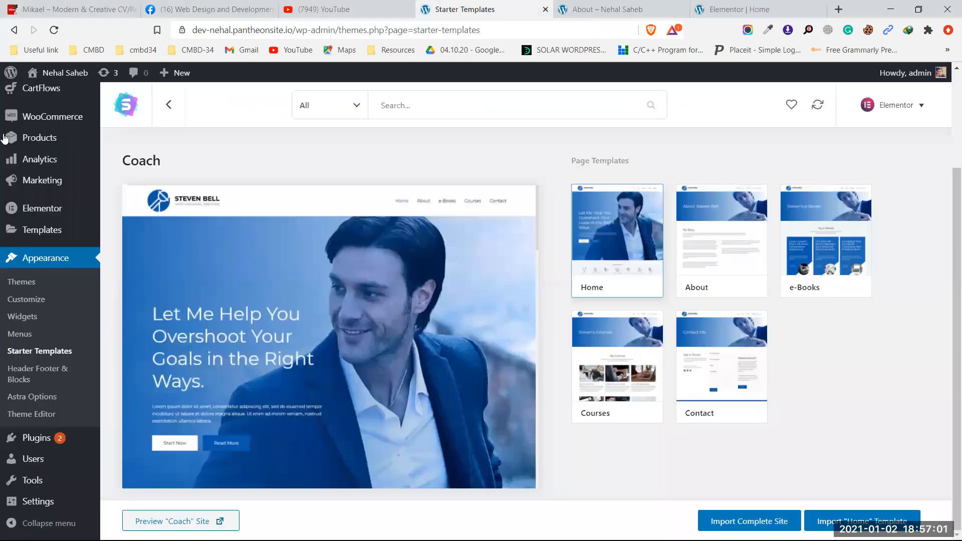
click(601, 9)
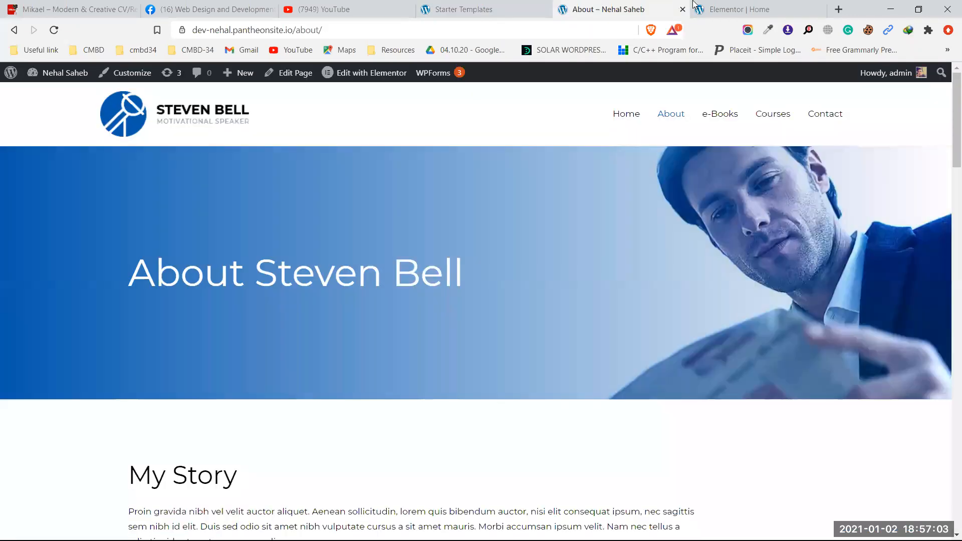
click(754, 7)
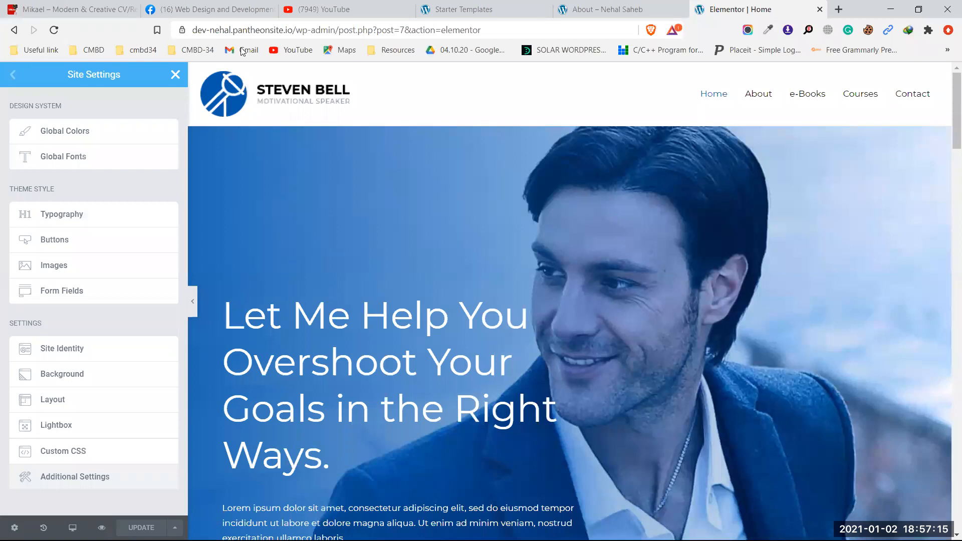
click(232, 7)
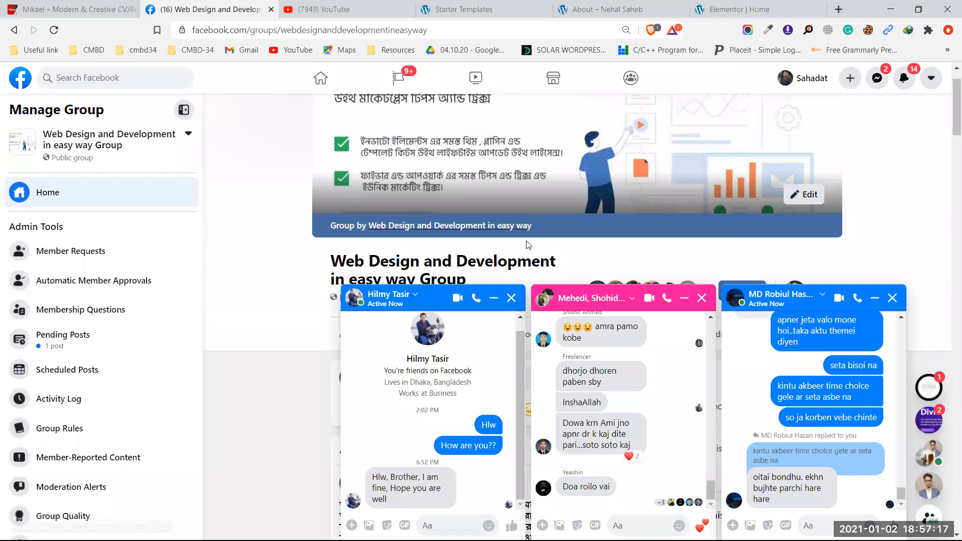
click(503, 6)
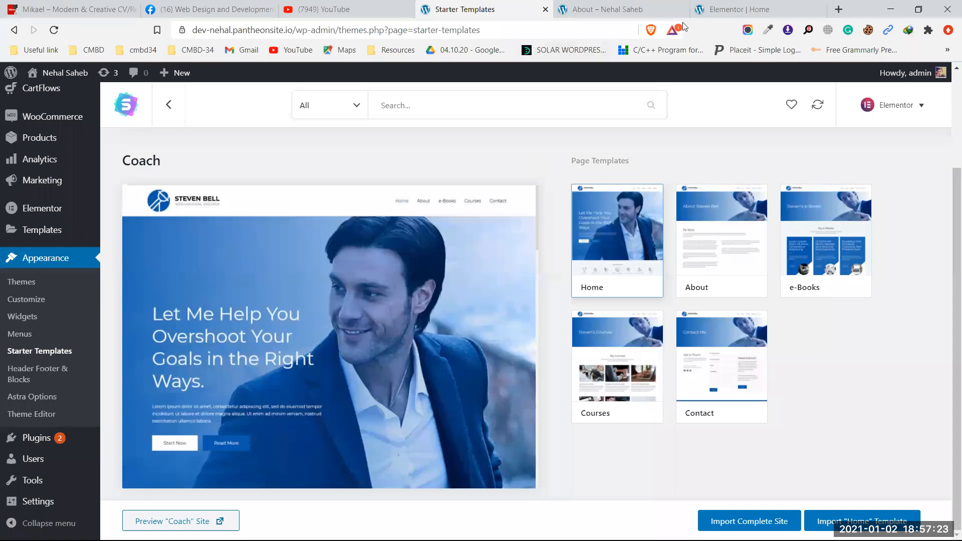
click(731, 9)
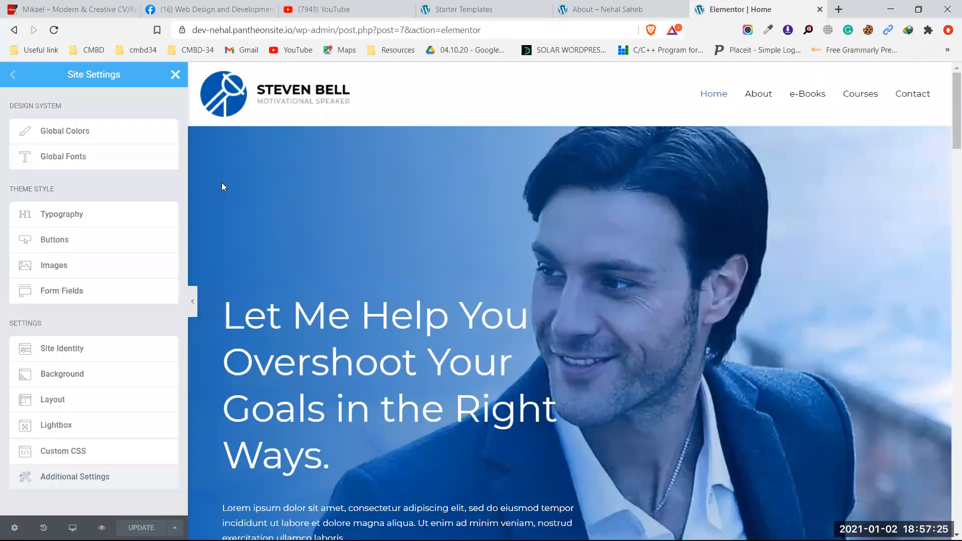
Step: Examine the whole home page in the Elementor preview, from the hero through What I Do and My Story to the closing call-to-action
scroll(518, 231, down, 6)
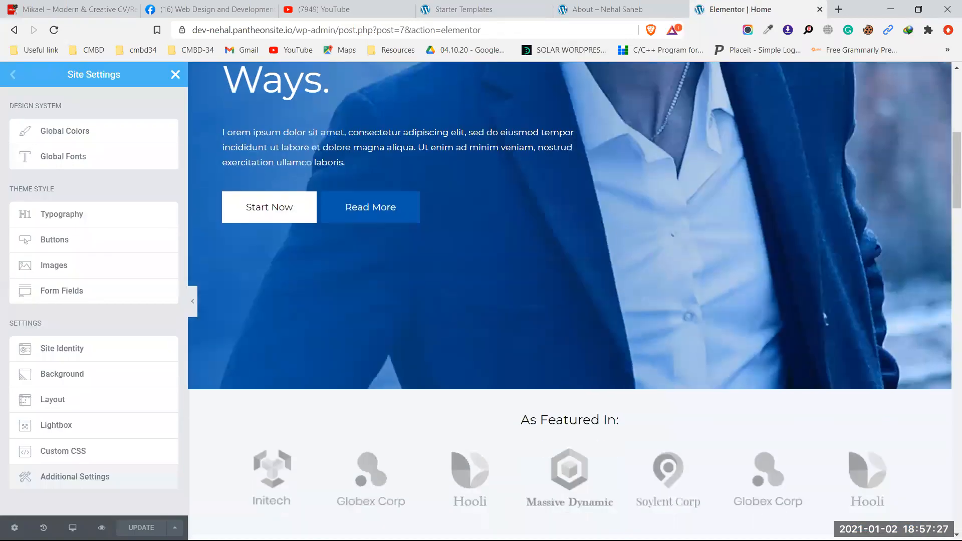
scroll(603, 305, up, 6)
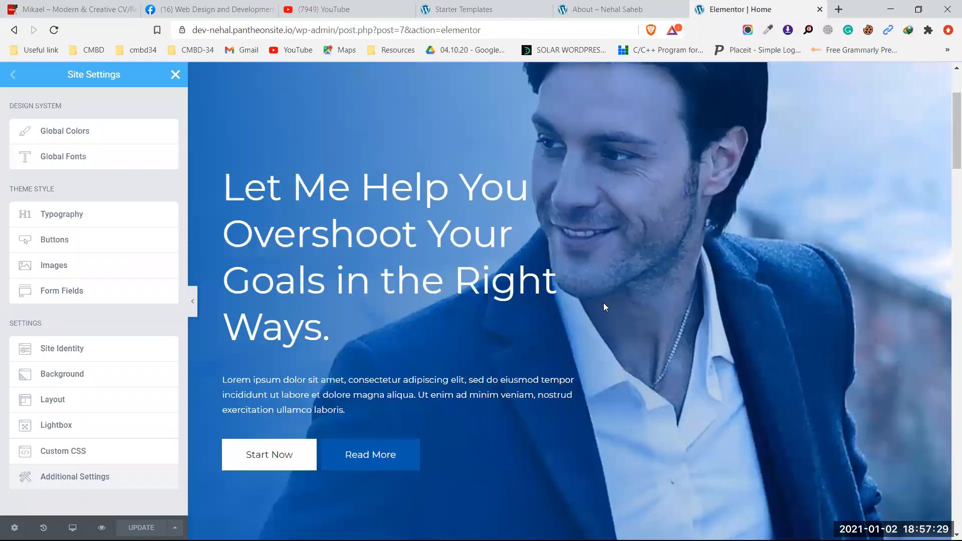
scroll(603, 305, down, 7)
scroll(603, 303, down, 18)
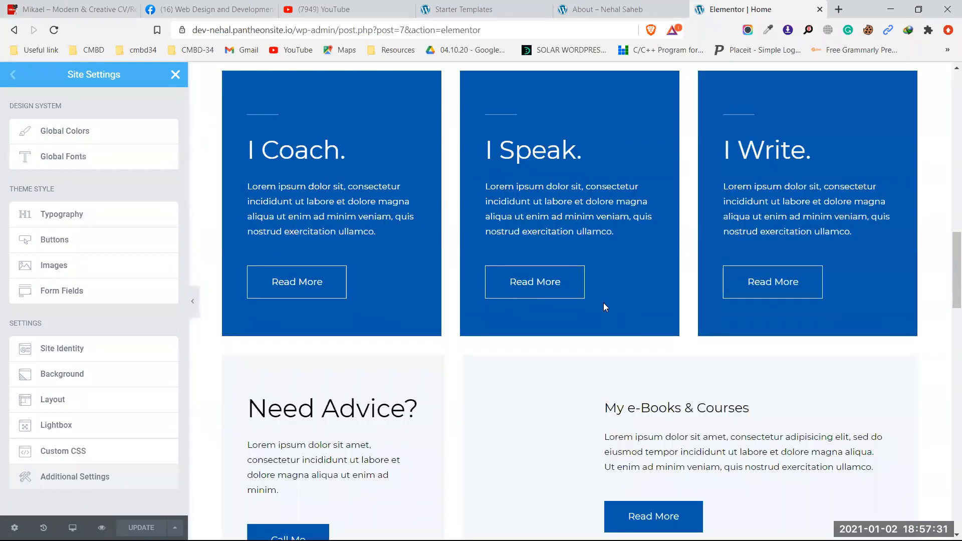
scroll(603, 306, down, 12)
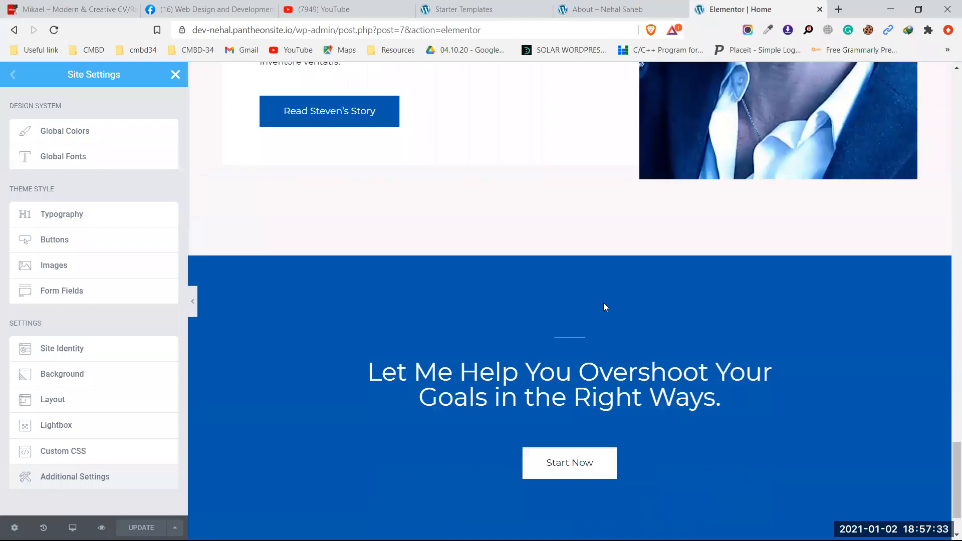
scroll(602, 358, up, 7)
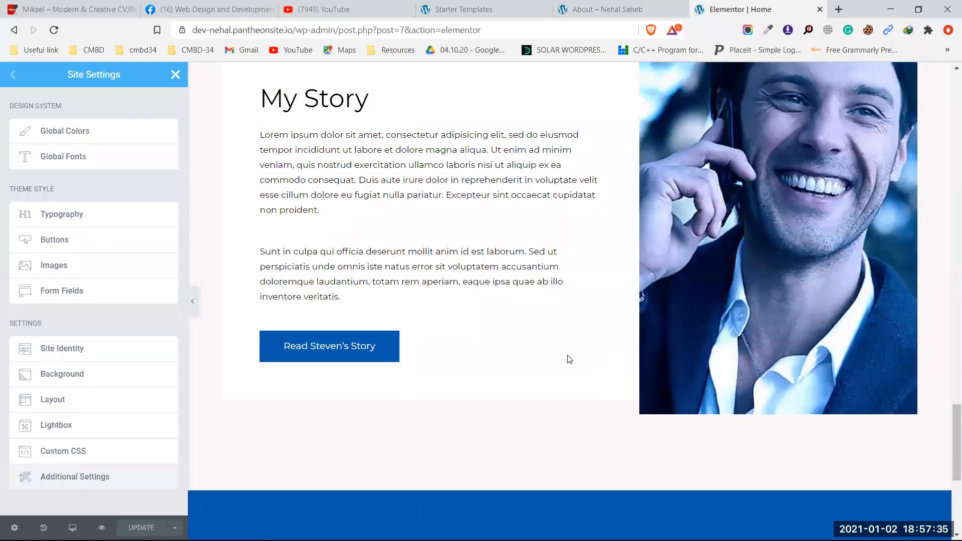
scroll(431, 399, up, 8)
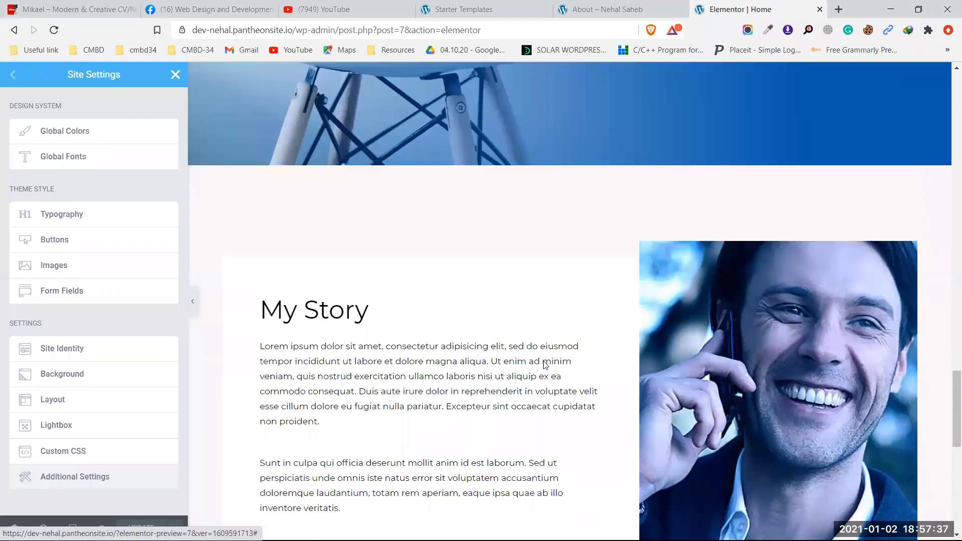
scroll(605, 349, up, 4)
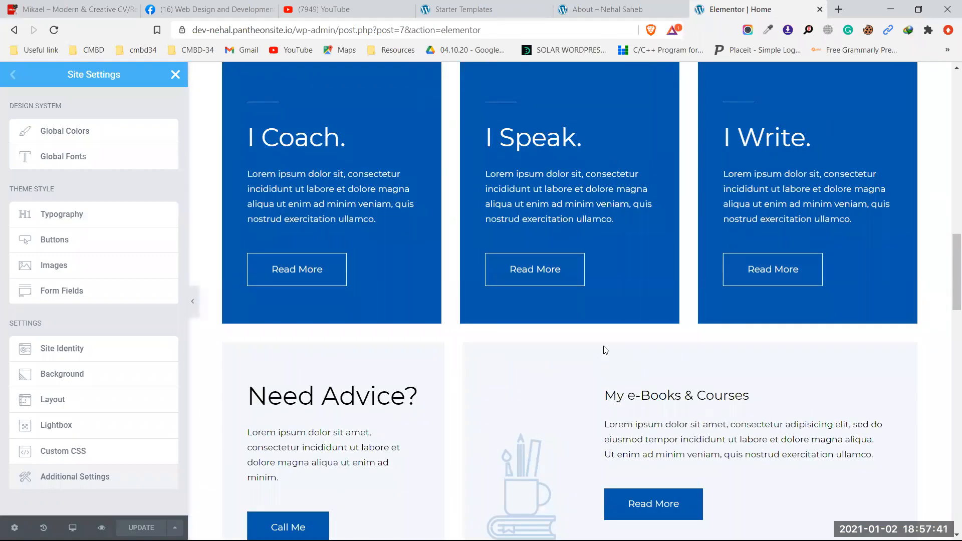
scroll(603, 346, up, 3)
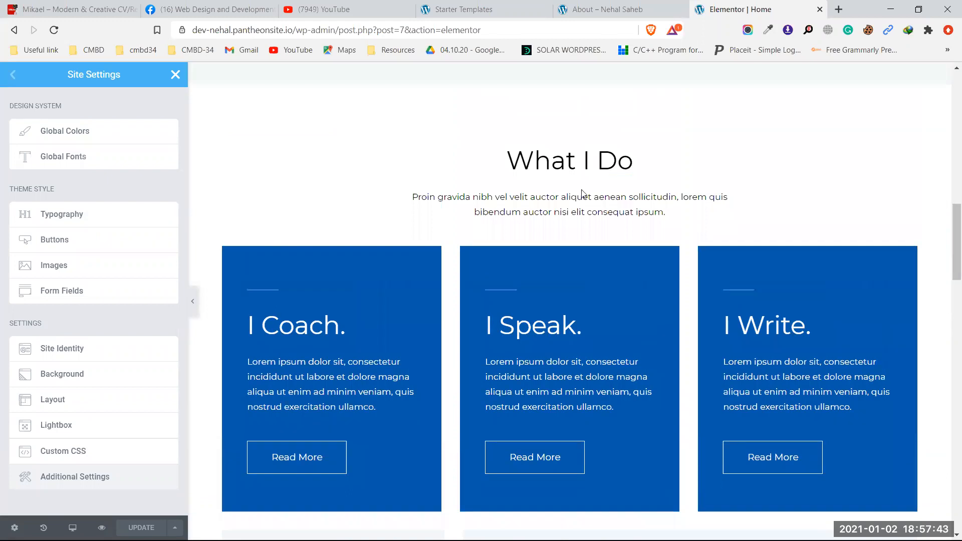
scroll(583, 194, up, 3)
scroll(581, 189, up, 5)
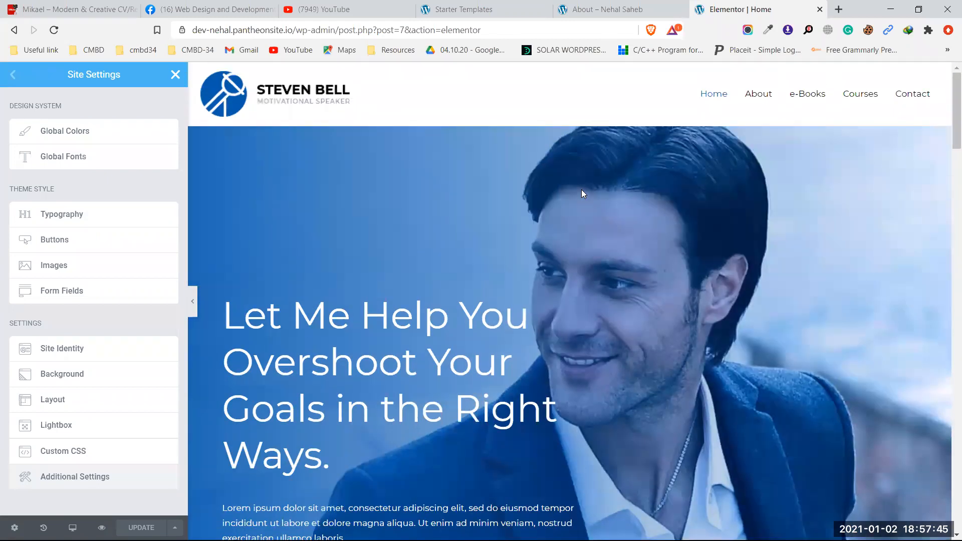
Step: Move the About page's browser tab behind the Elementor tab and open Global Colors in the Elementor site settings
click(637, 6)
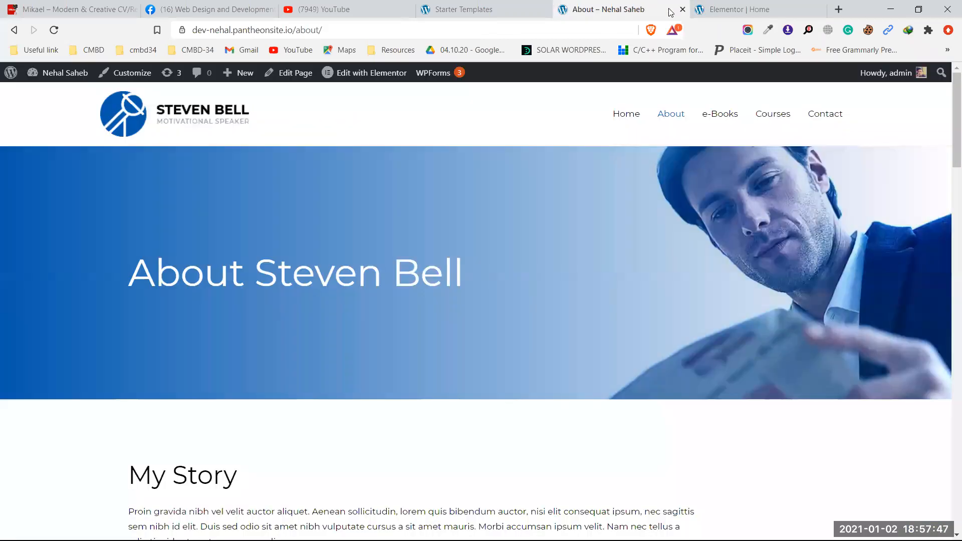
drag(631, 9, 785, 10)
click(624, 13)
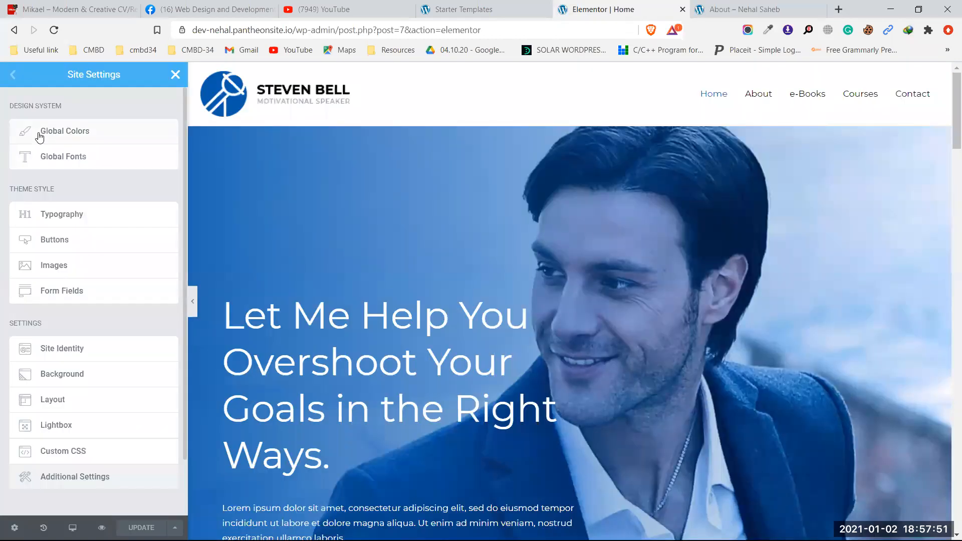
click(83, 134)
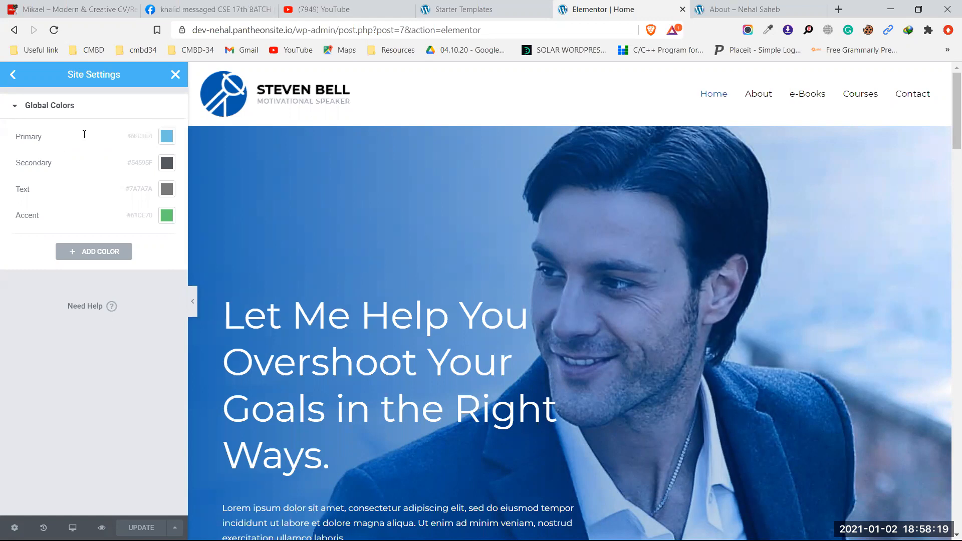
Step: Compare the global colors with the home page's hero, service cards and the paragraph under What I Do
scroll(462, 239, down, 3)
scroll(462, 238, down, 10)
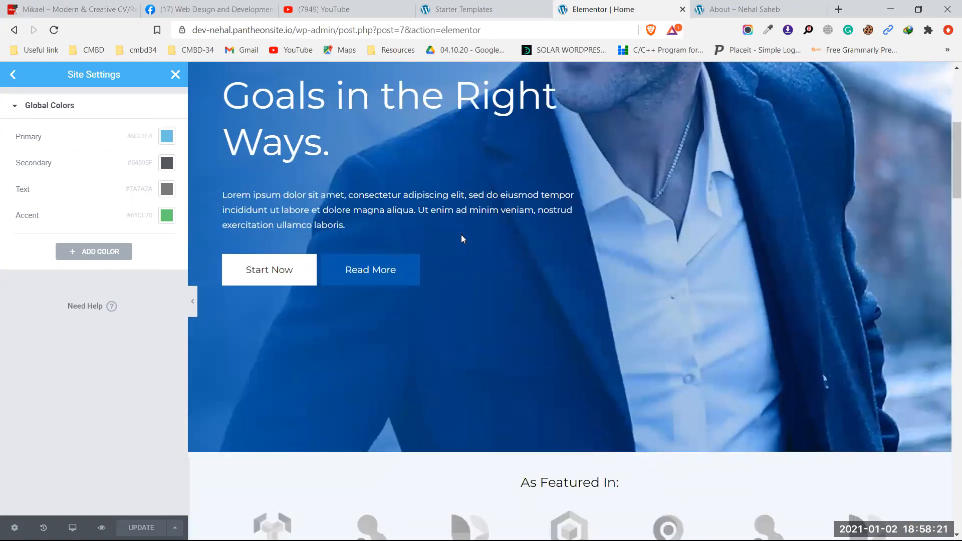
scroll(462, 238, down, 6)
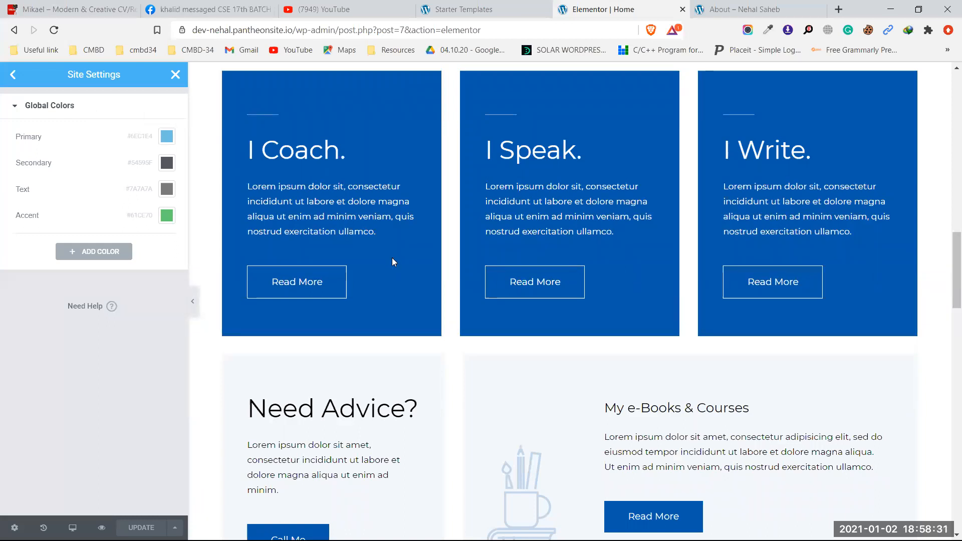
scroll(392, 258, up, 5)
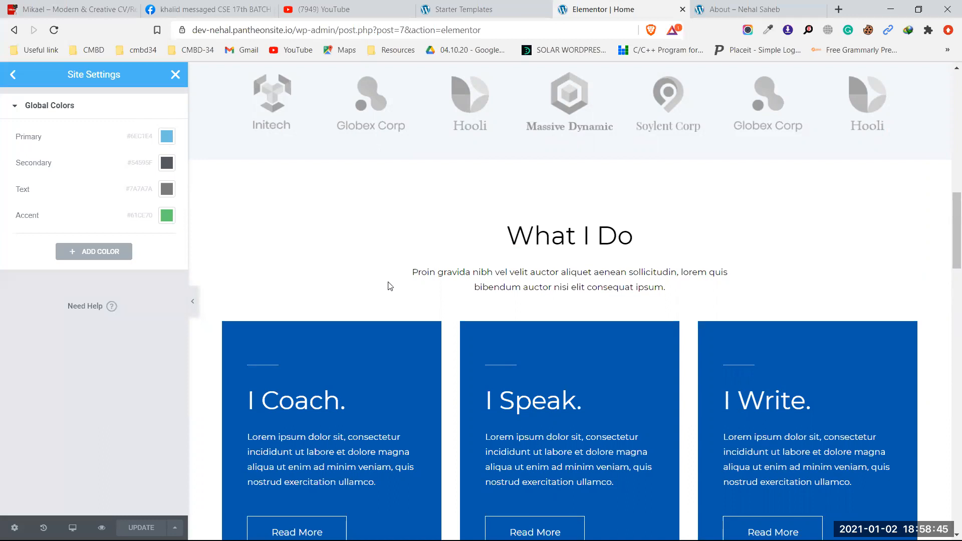
drag(417, 272, 660, 280)
click(690, 291)
drag(689, 291, 534, 289)
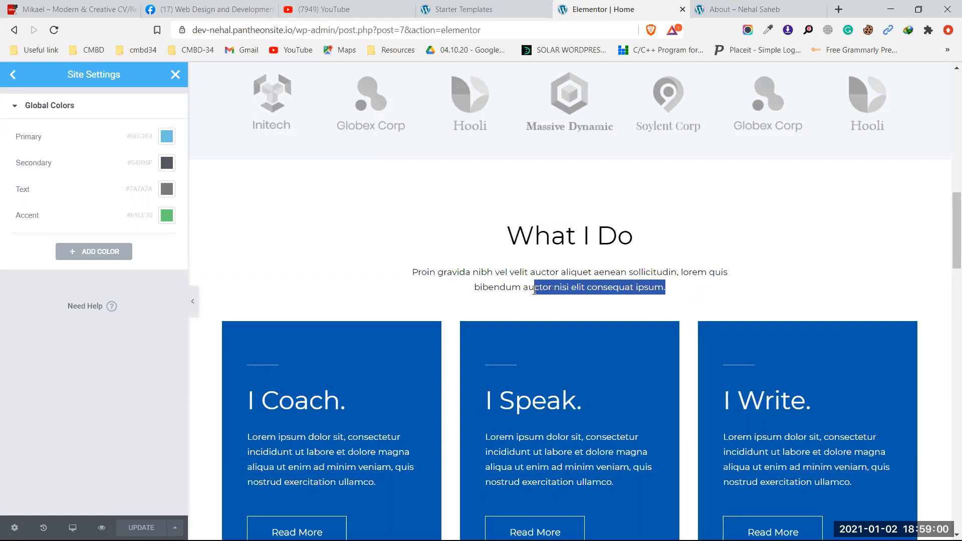
click(733, 247)
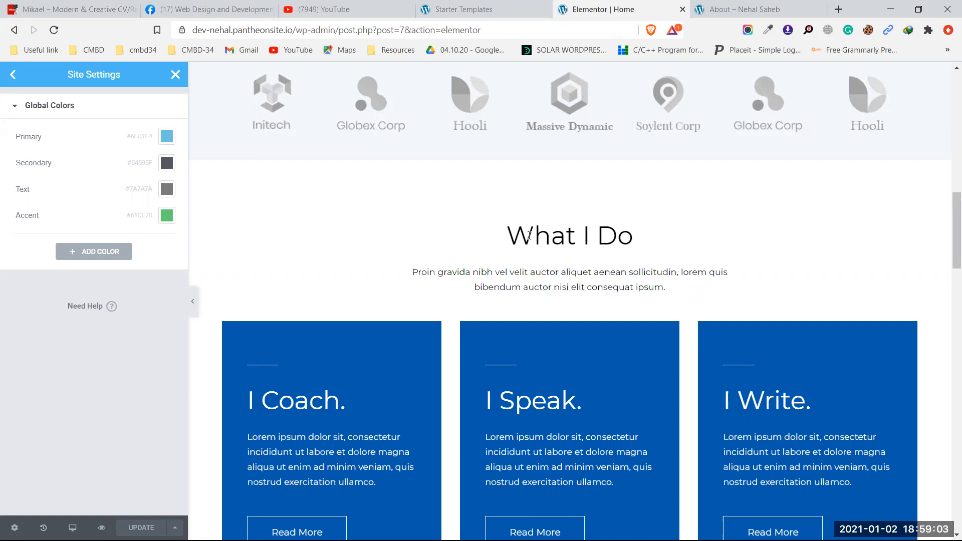
Step: Examine the What I Do heading as an example of heading color and return to the hero section
drag(529, 235, 650, 236)
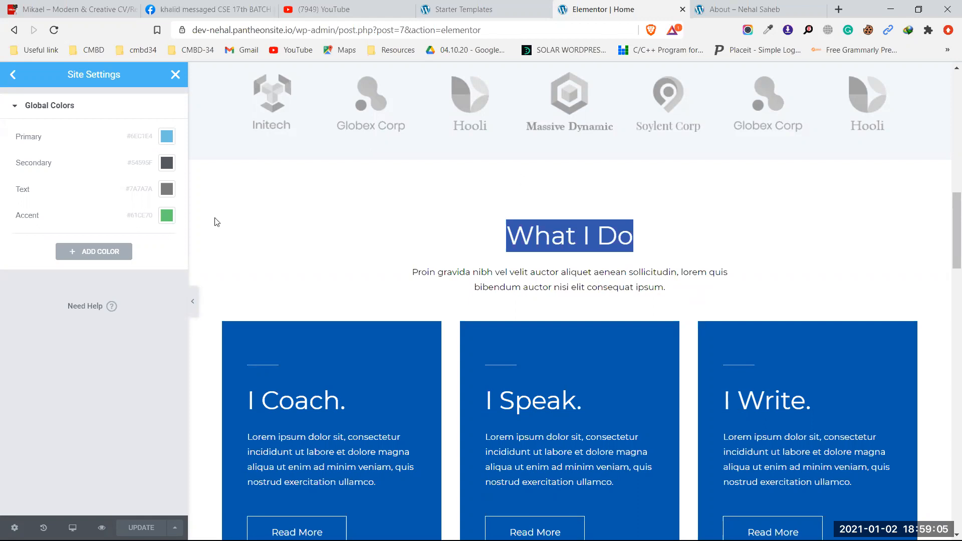
click(510, 222)
drag(510, 228, 537, 234)
click(620, 238)
click(677, 230)
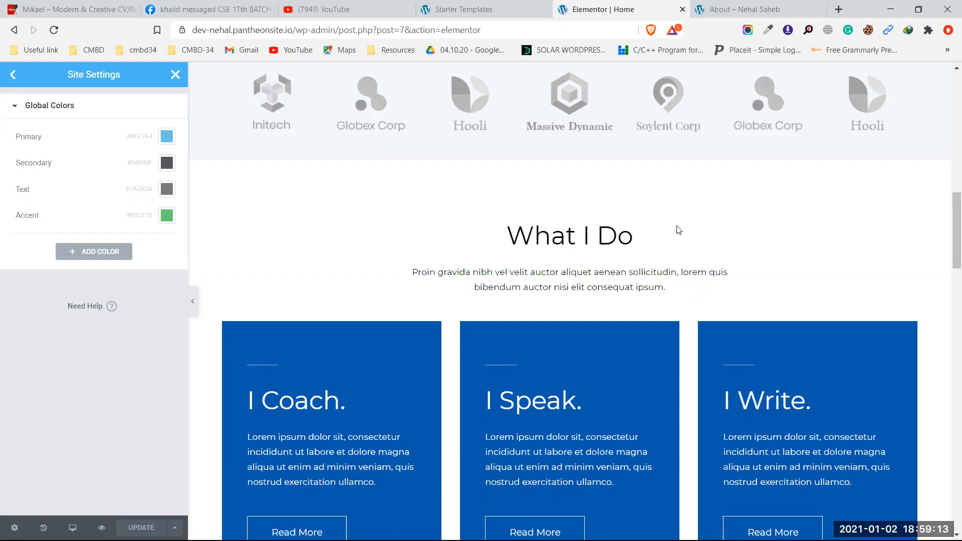
scroll(676, 230, up, 10)
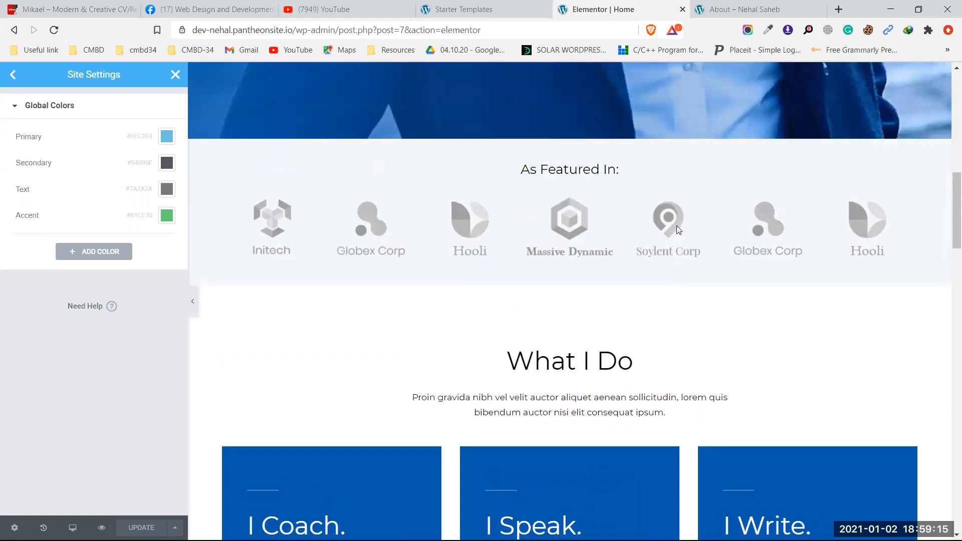
scroll(677, 230, up, 1)
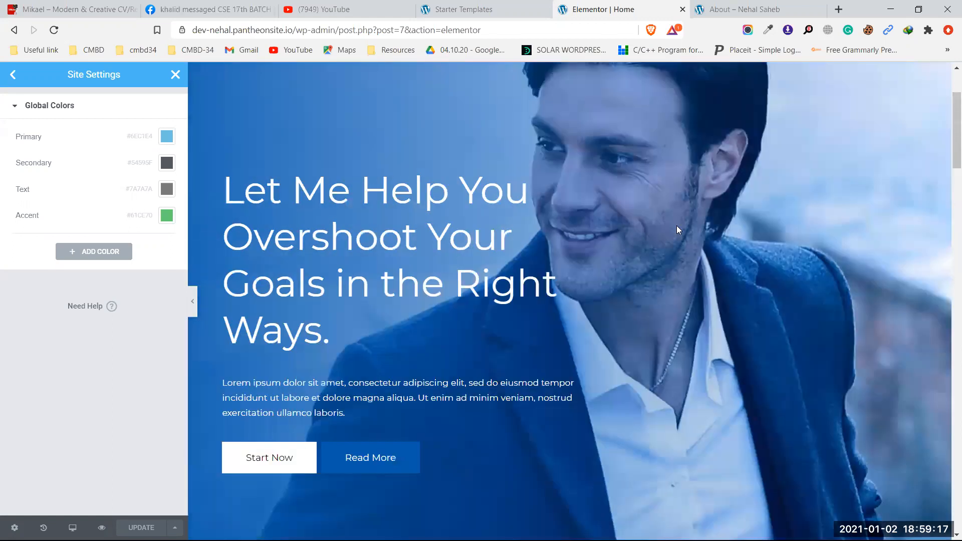
scroll(677, 230, up, 3)
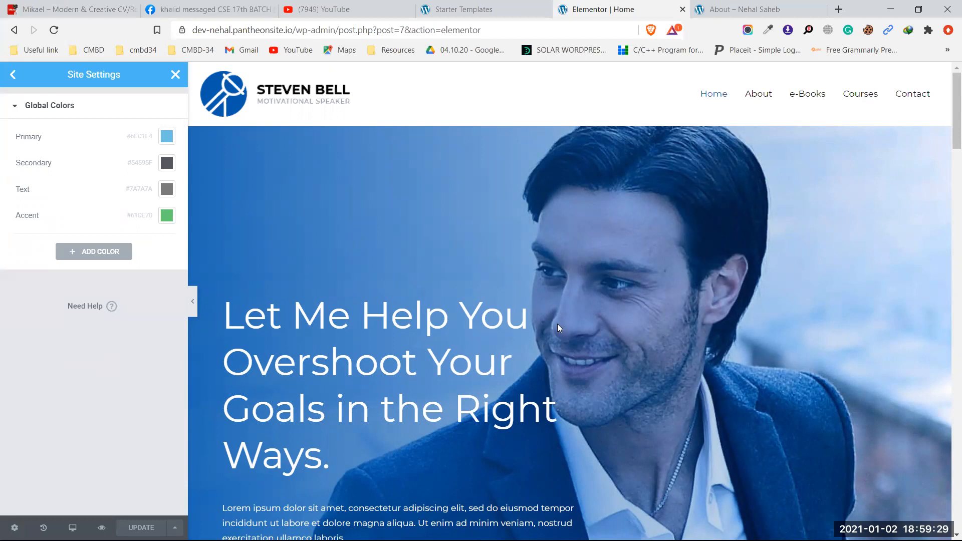
Step: Examine the large hero heading and the As Featured In heading as primary and secondary text examples
scroll(557, 324, down, 3)
drag(346, 333, 386, 328)
right_click(234, 209)
click(241, 183)
scroll(386, 328, down, 1)
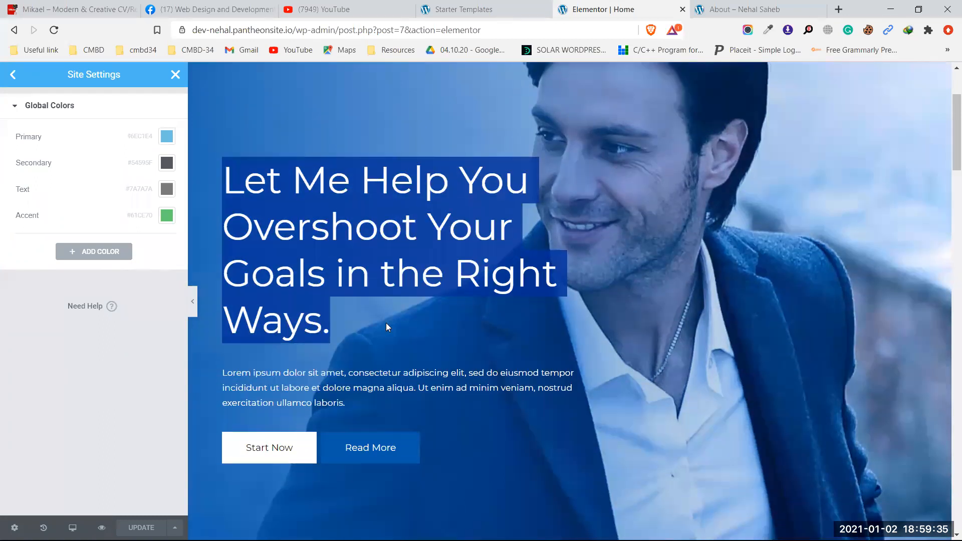
scroll(386, 327, down, 8)
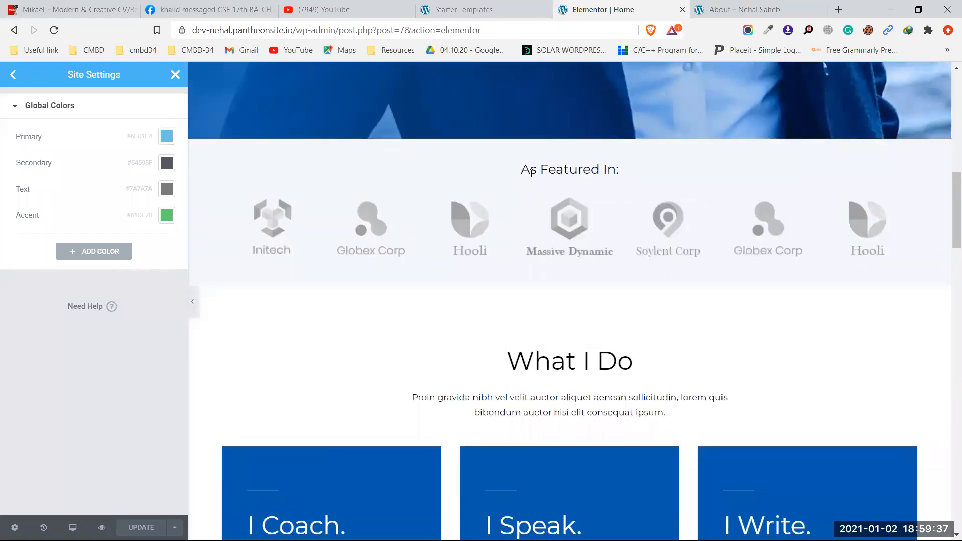
drag(531, 173, 621, 172)
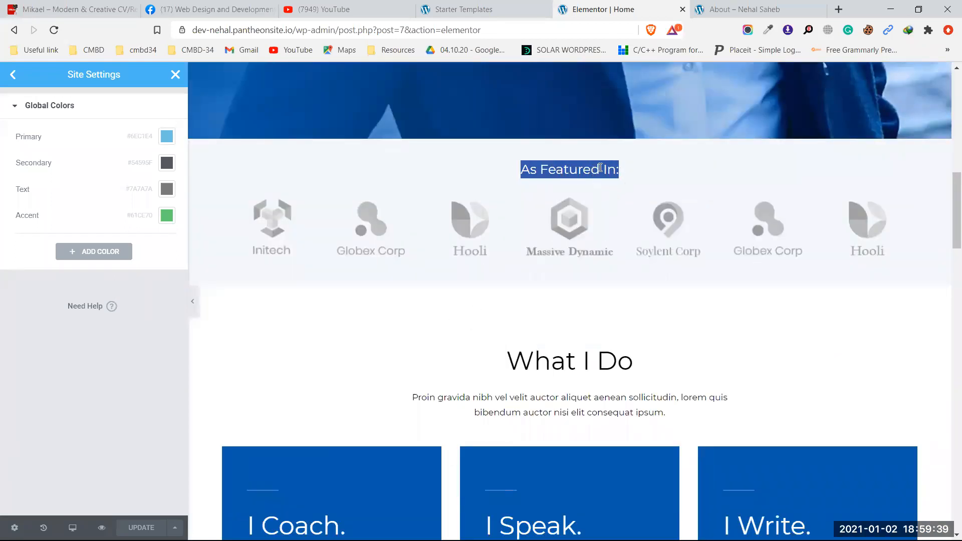
scroll(600, 169, up, 8)
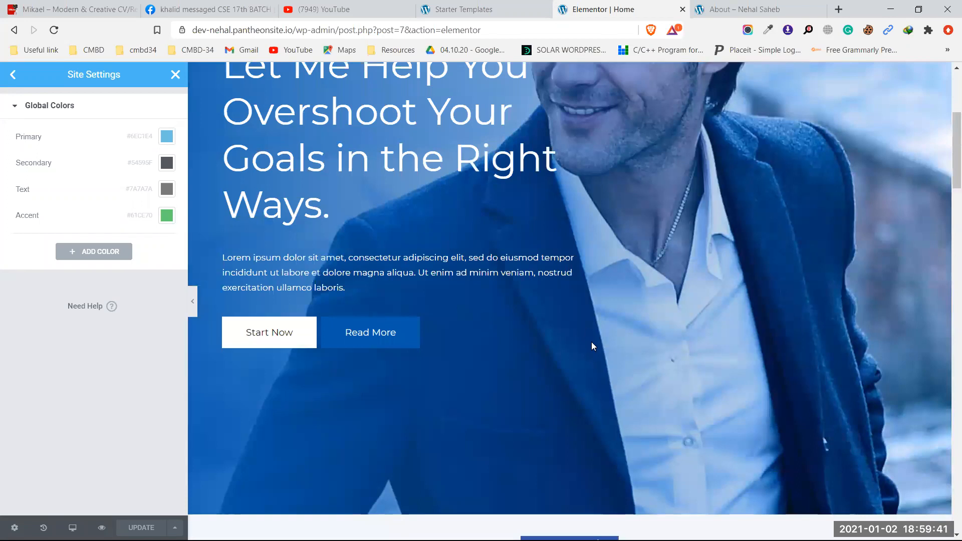
scroll(592, 343, down, 3)
drag(513, 361, 645, 357)
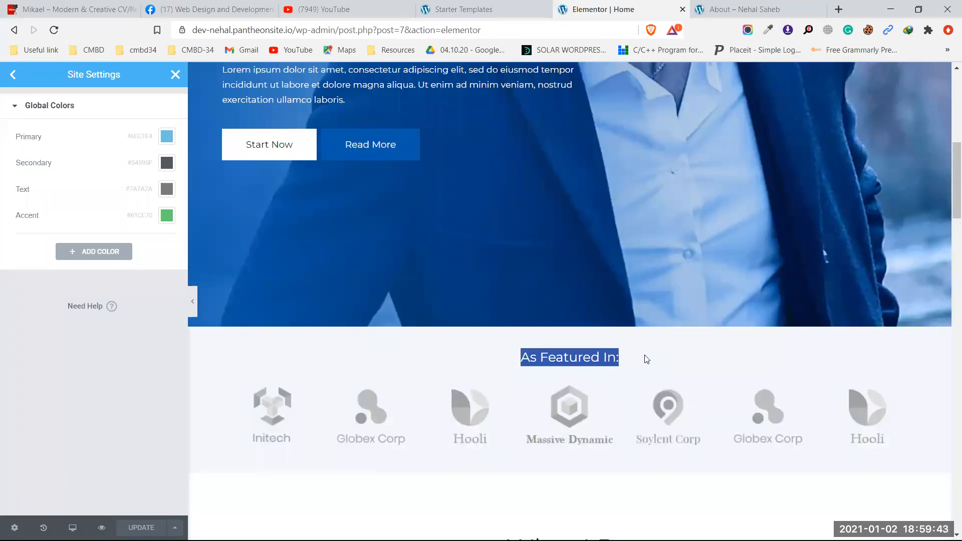
click(650, 359)
Step: Examine the paragraph under What I Do and the service cards in relation to the Text and Accent colors
scroll(644, 361, down, 3)
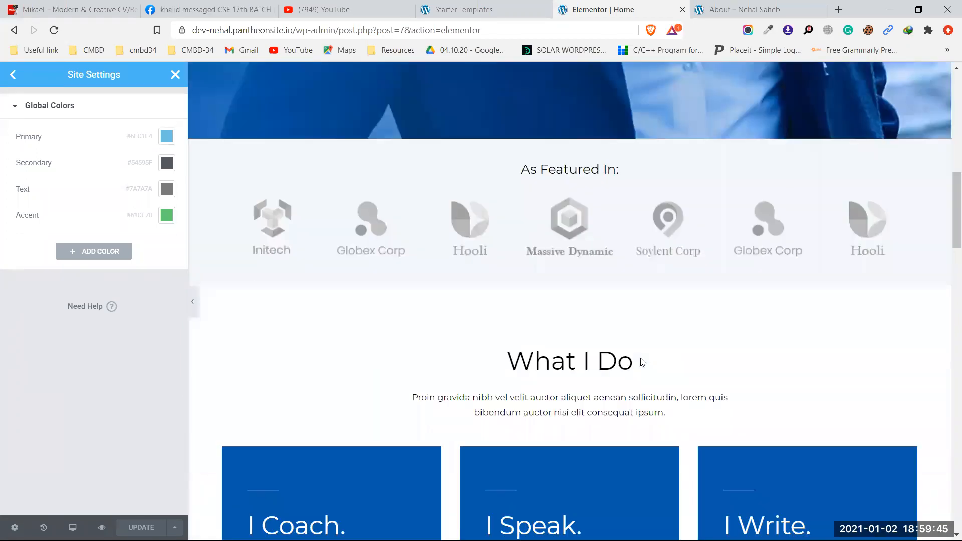
scroll(643, 362, down, 1)
mouse_move(415, 339)
mouse_down()
mouse_move(676, 347)
mouse_move(414, 335)
mouse_up()
click(680, 349)
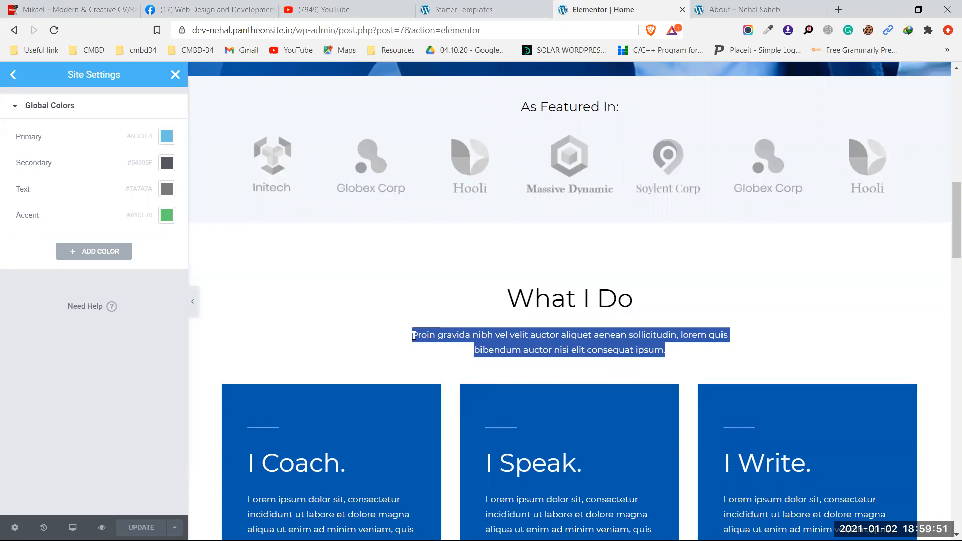
click(879, 312)
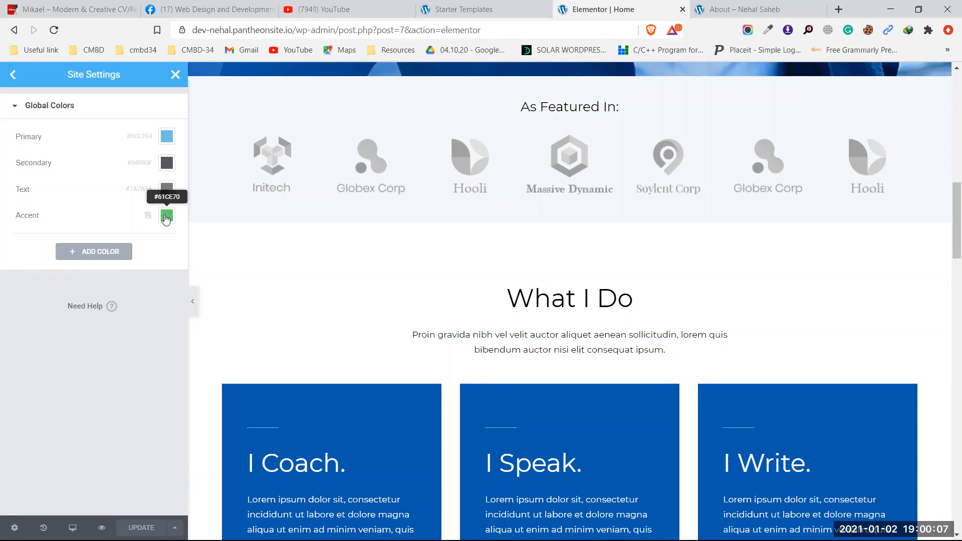
scroll(330, 253, down, 6)
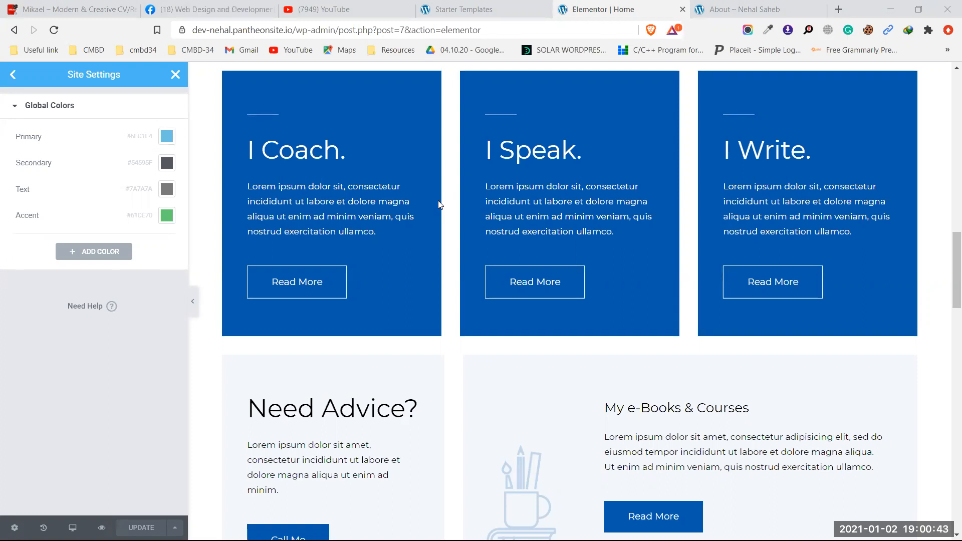
scroll(439, 204, up, 1)
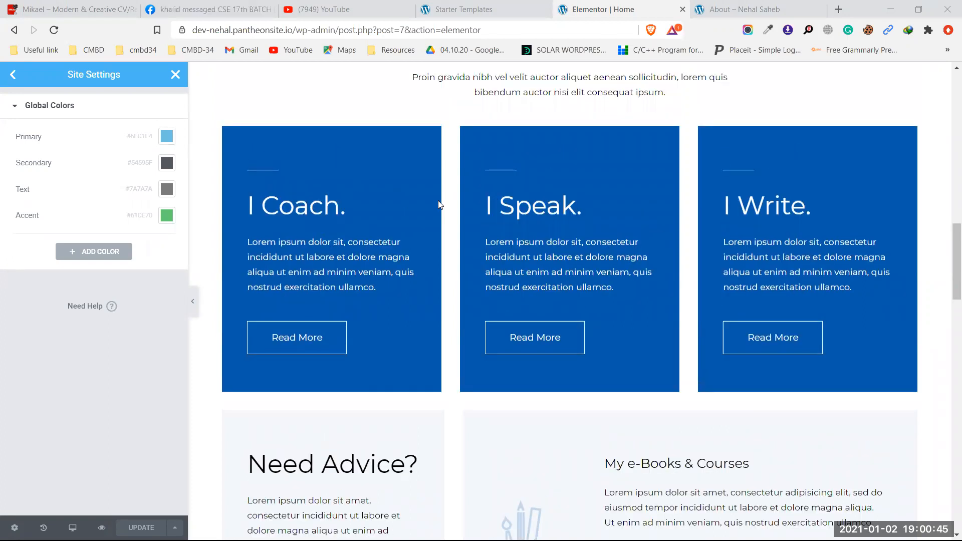
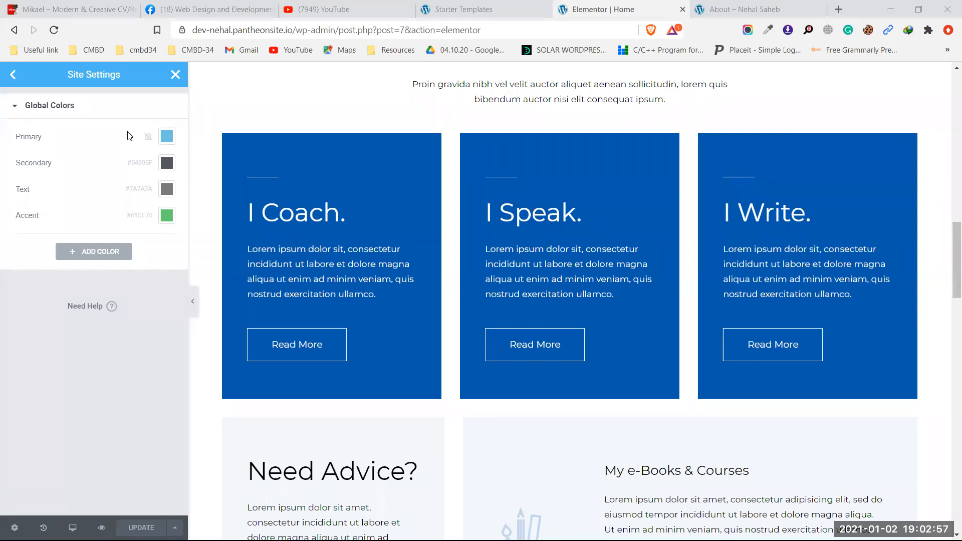
Step: Reopen the Global Colors settings and review them against the As Featured In and What I Do sections
click(15, 75)
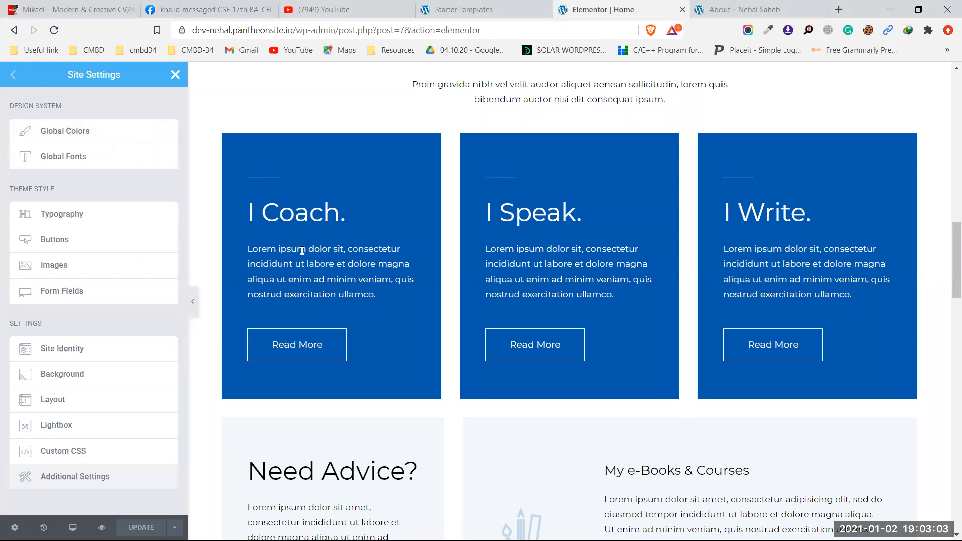
click(98, 131)
scroll(361, 261, up, 8)
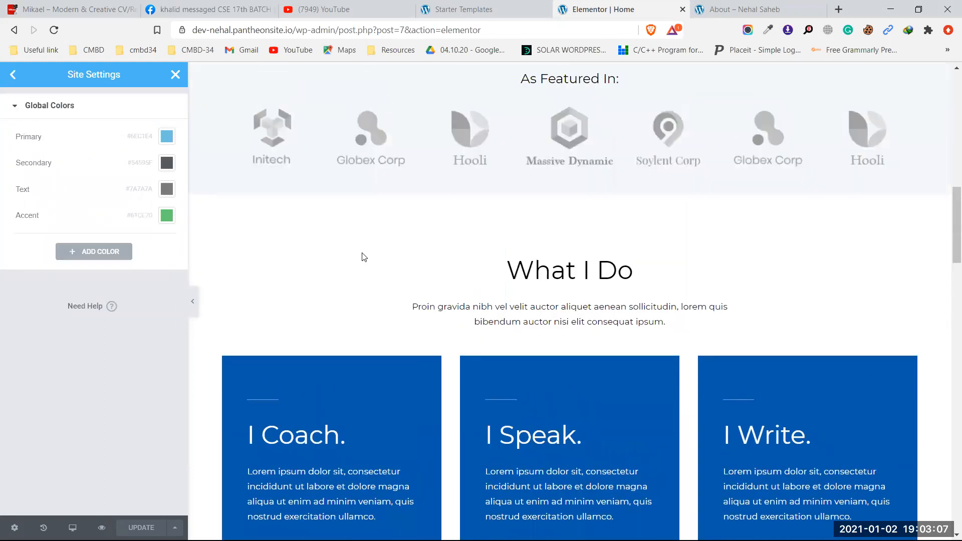
scroll(362, 253, up, 2)
scroll(360, 253, down, 5)
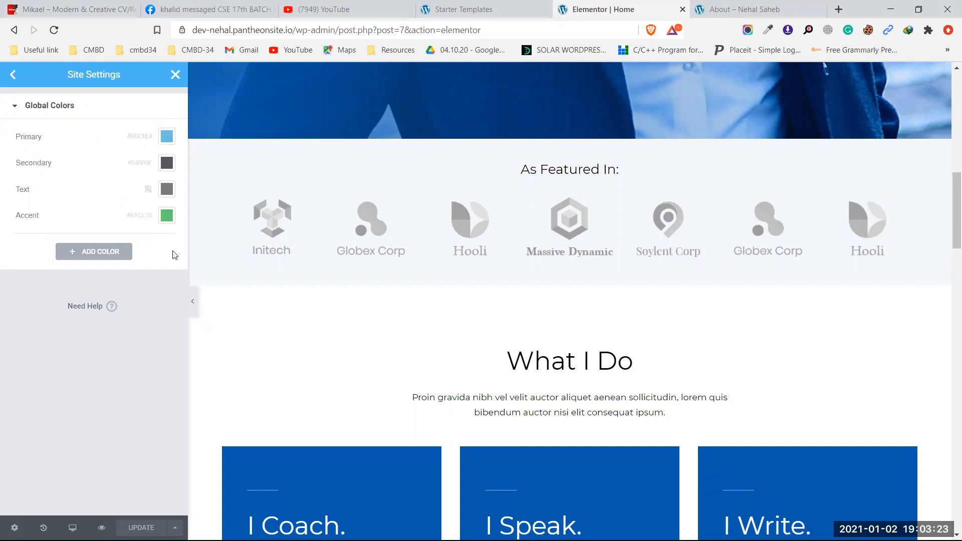
Step: Leave Site Settings and add a Heading widget above What I Do, with a Text Editor widget directly beneath it
click(14, 76)
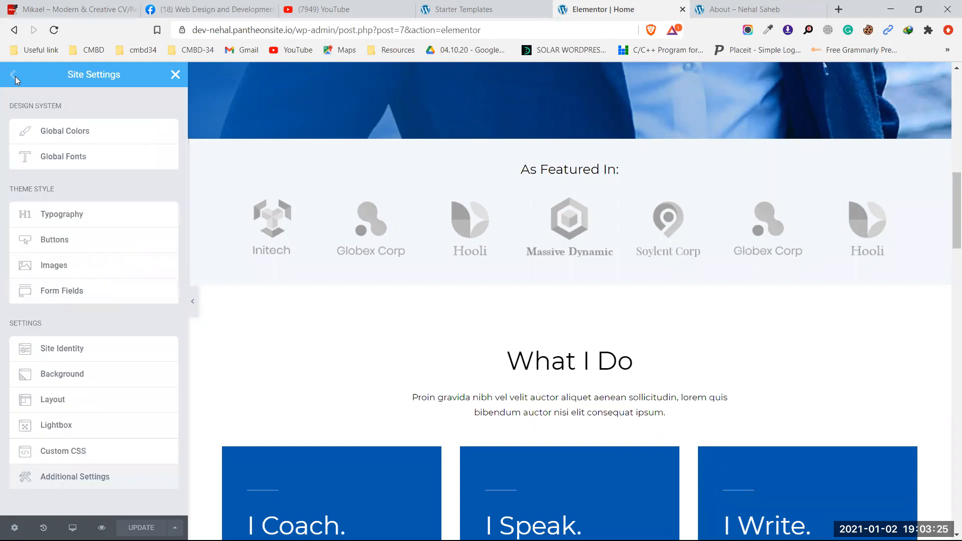
click(175, 75)
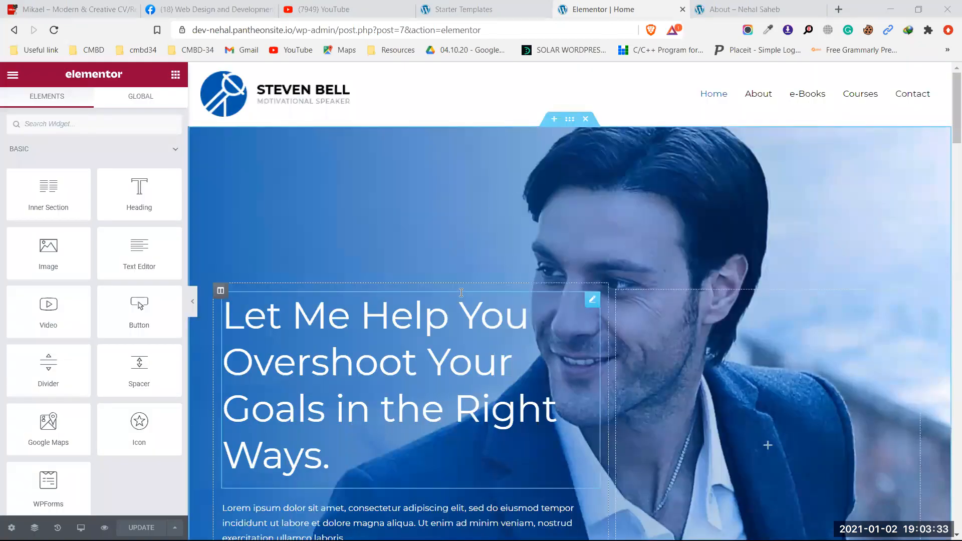
scroll(461, 293, down, 7)
scroll(461, 292, down, 7)
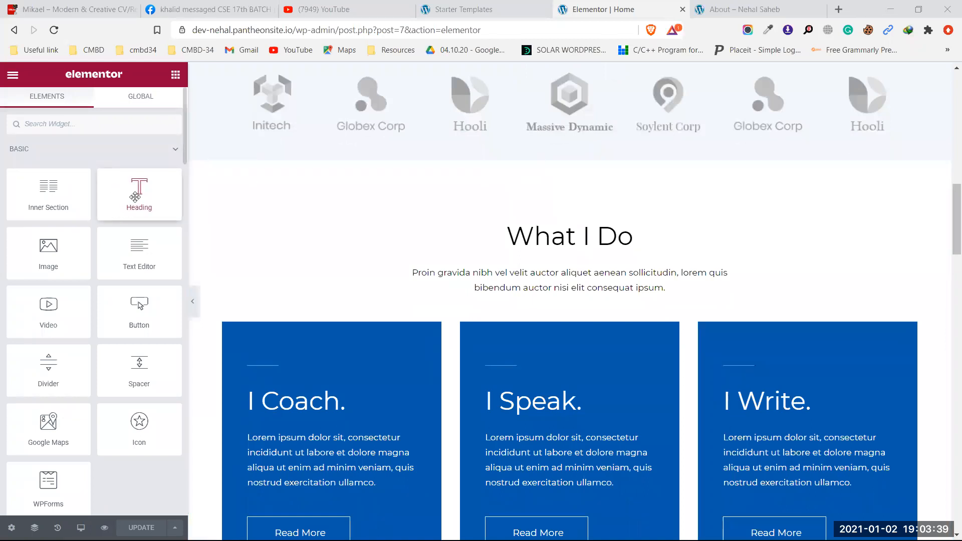
drag(204, 181, 548, 231)
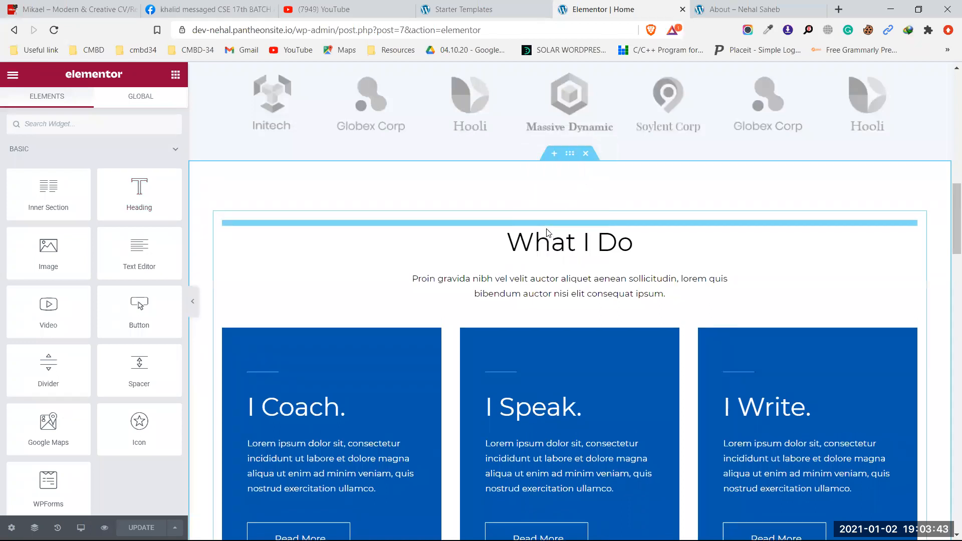
click(175, 74)
drag(139, 253, 356, 239)
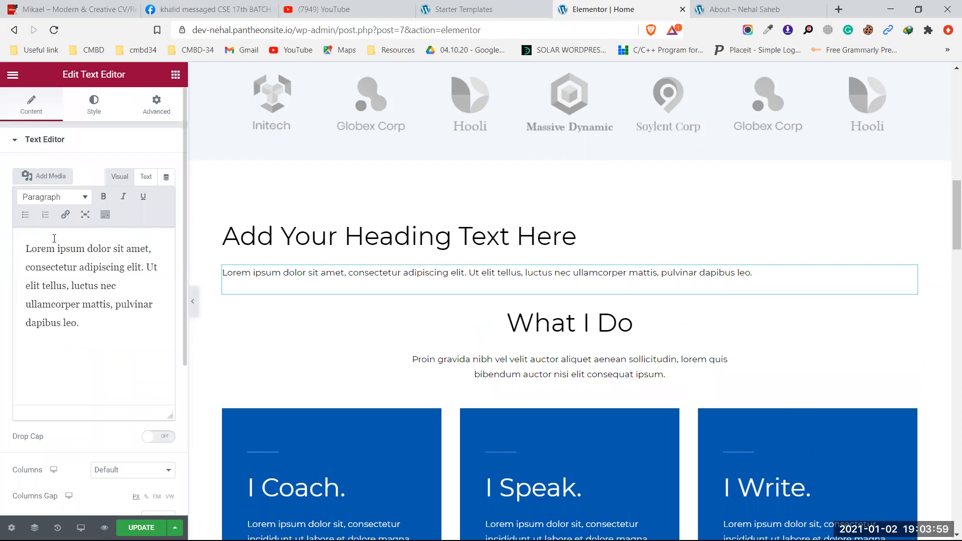
Step: Add a Button widget below the new text block and delete it again
click(175, 76)
drag(140, 305, 295, 281)
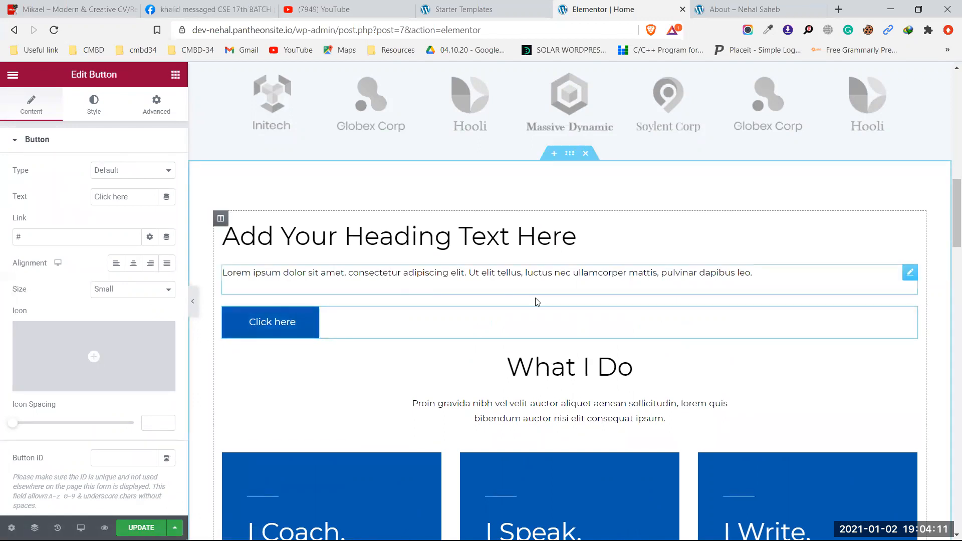
right_click(909, 314)
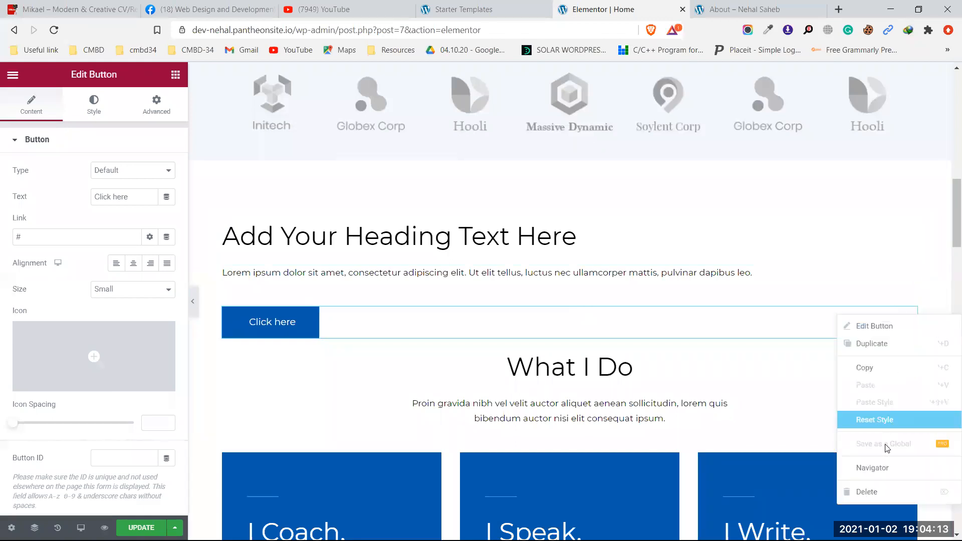
click(887, 490)
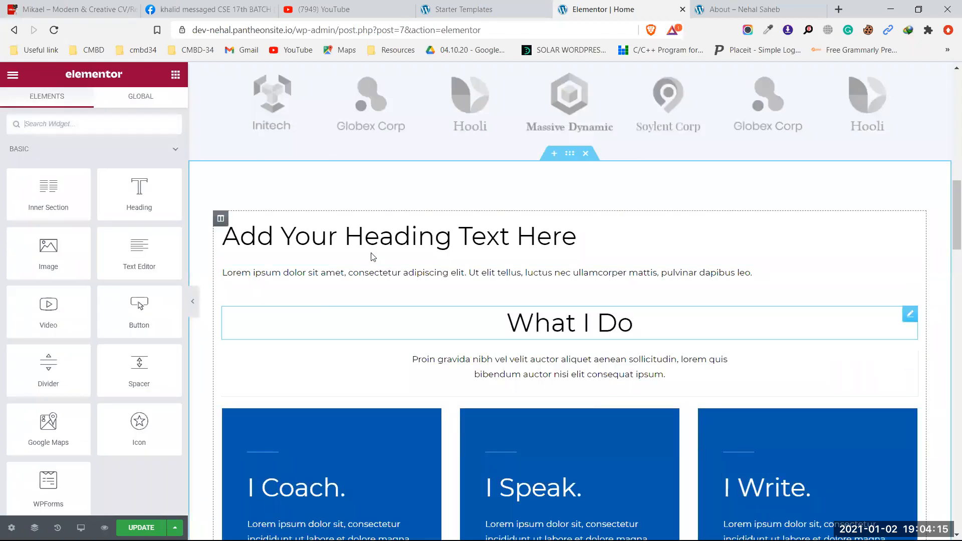
Step: Open the Global Colors in Site Settings and set the Text color to red, #FF0000
click(10, 74)
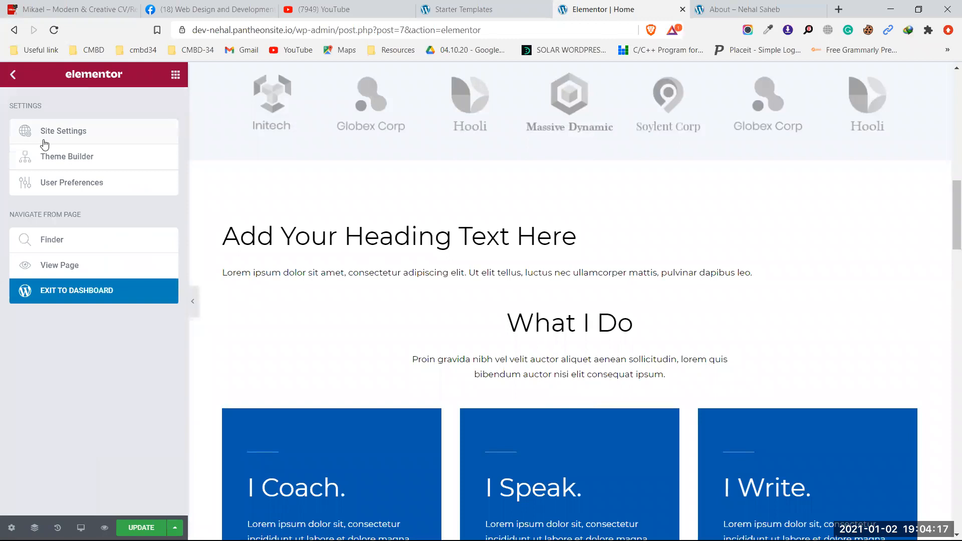
click(88, 132)
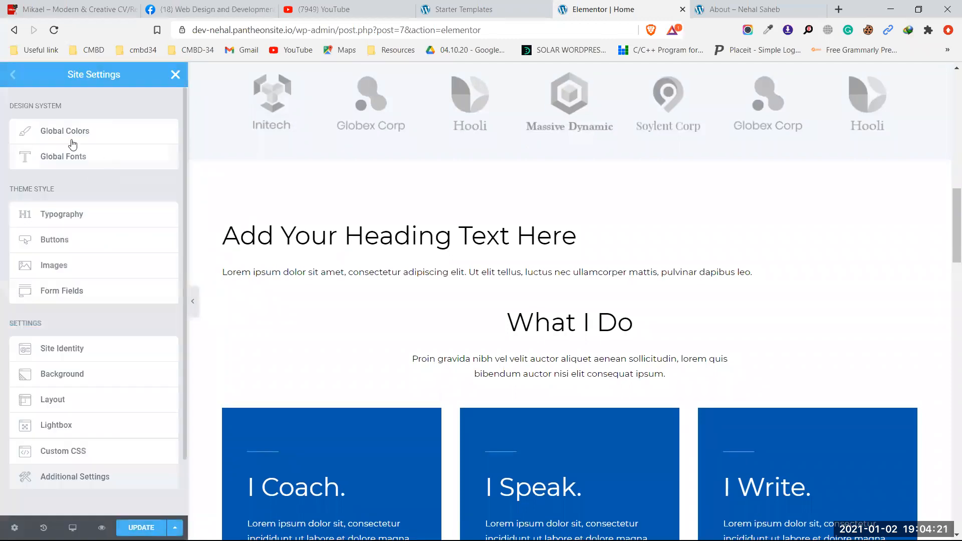
click(90, 132)
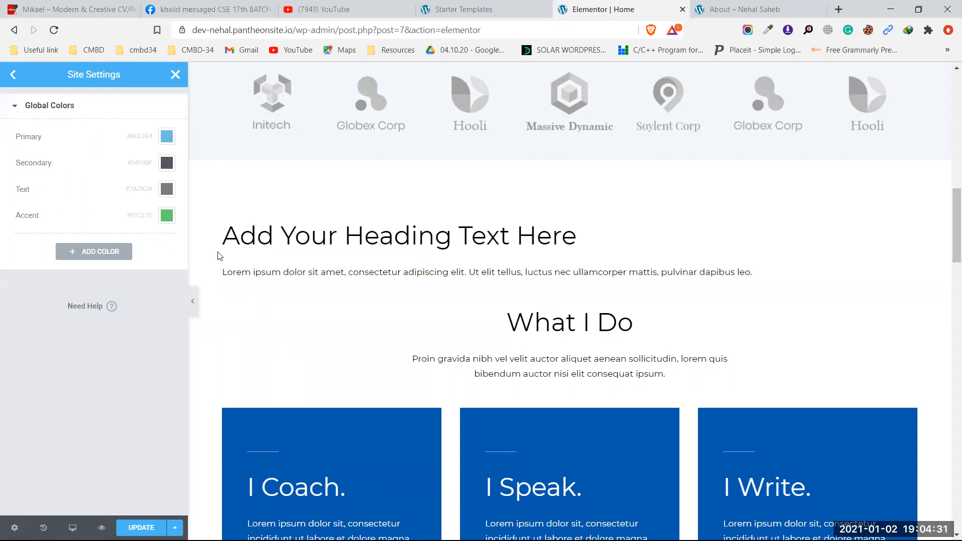
drag(401, 272, 302, 272)
click(402, 272)
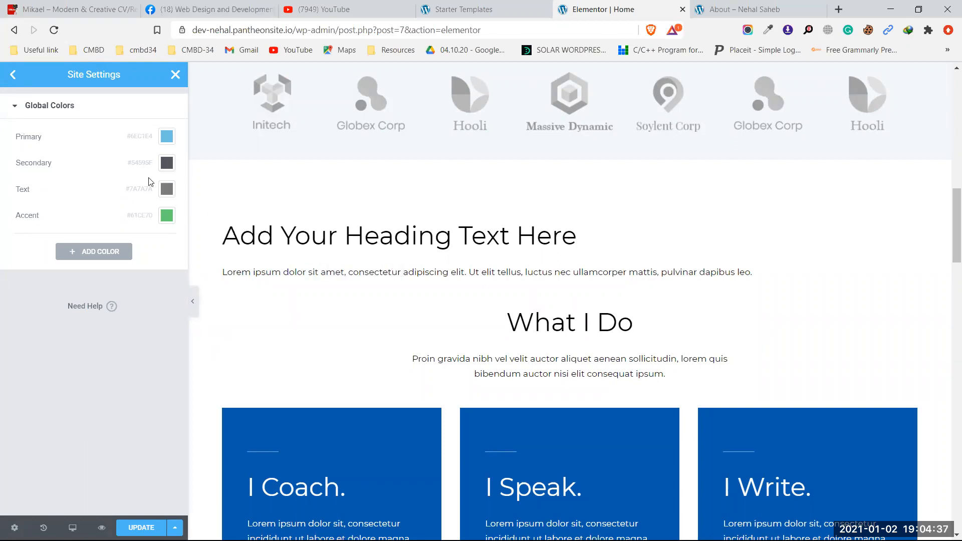
click(168, 190)
drag(146, 255, 184, 233)
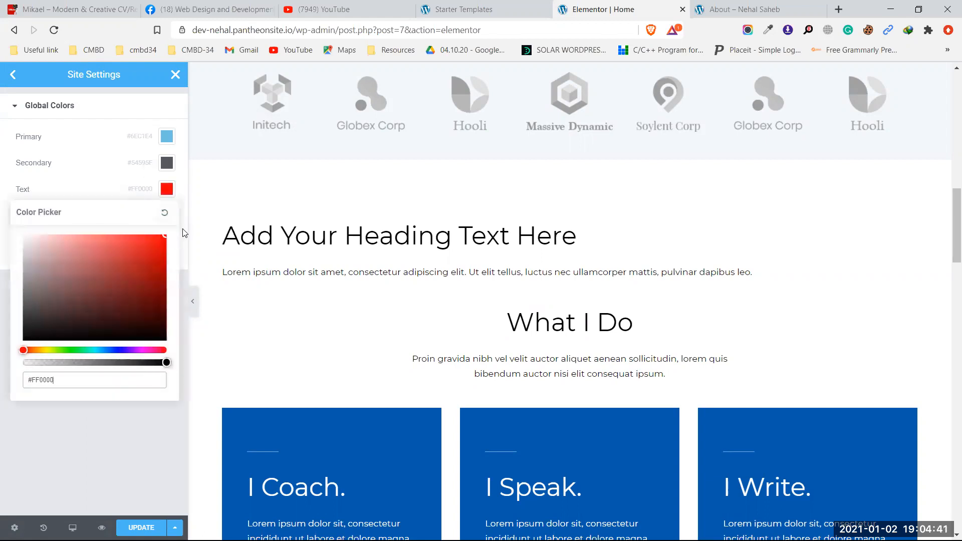
click(168, 189)
Step: Set the global Secondary color to blue, #0074FF, and save the site settings
click(167, 162)
drag(153, 233, 176, 209)
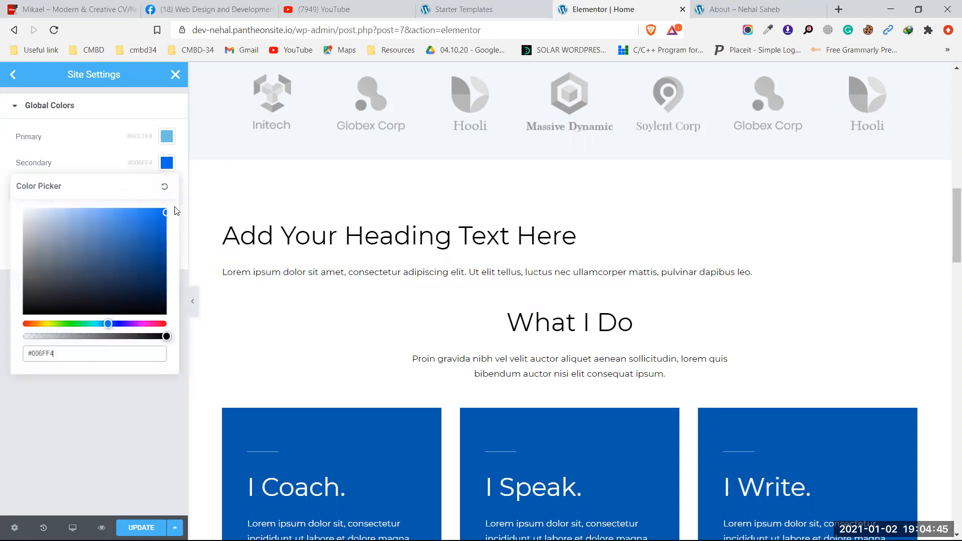
click(164, 166)
key(ctrl+s)
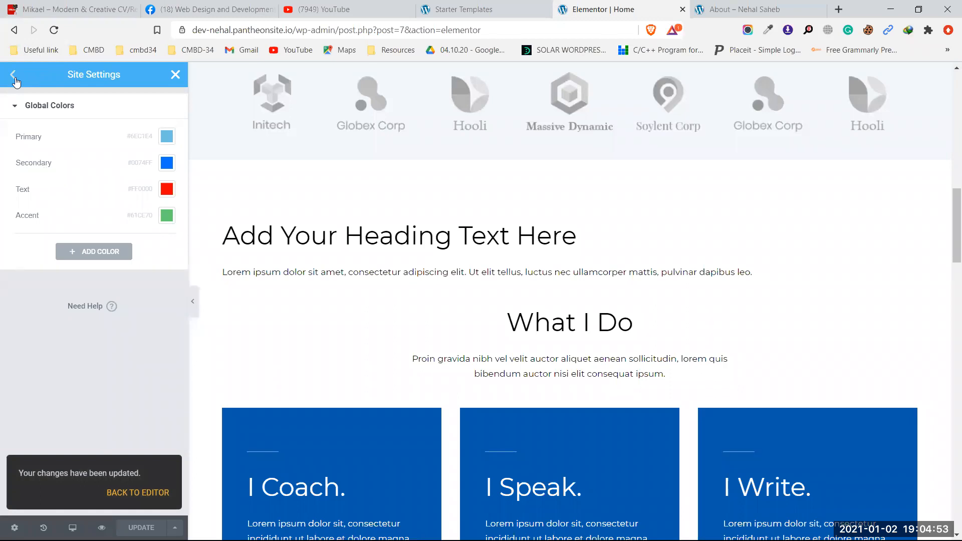
Step: Leave Site Settings and add a second Heading widget with a Text Editor widget beneath it, directly above What I Do
click(14, 76)
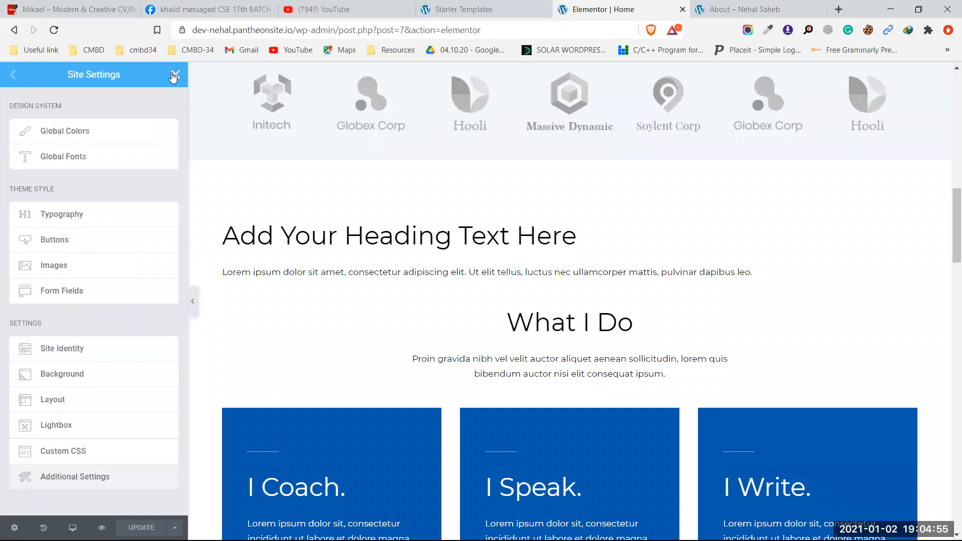
click(174, 75)
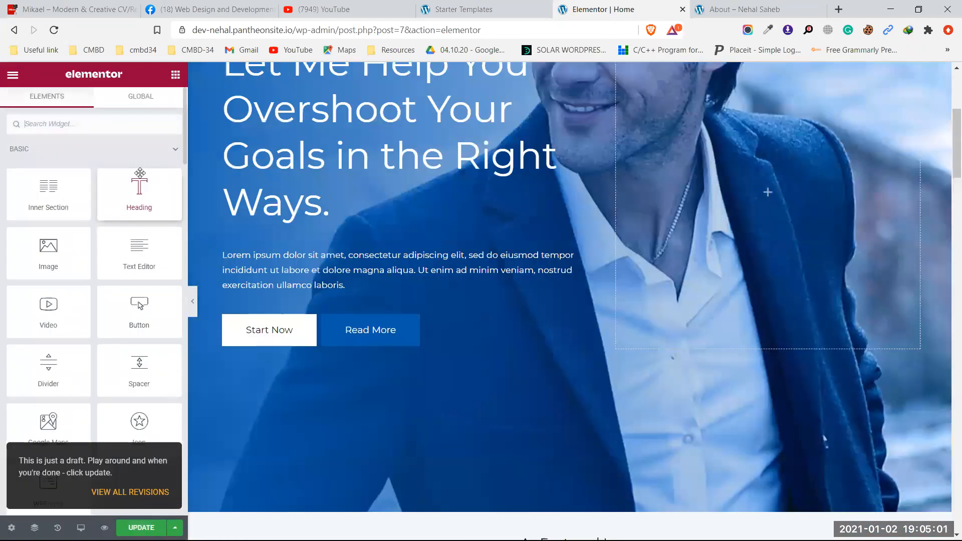
scroll(287, 260, up, 5)
scroll(320, 243, down, 12)
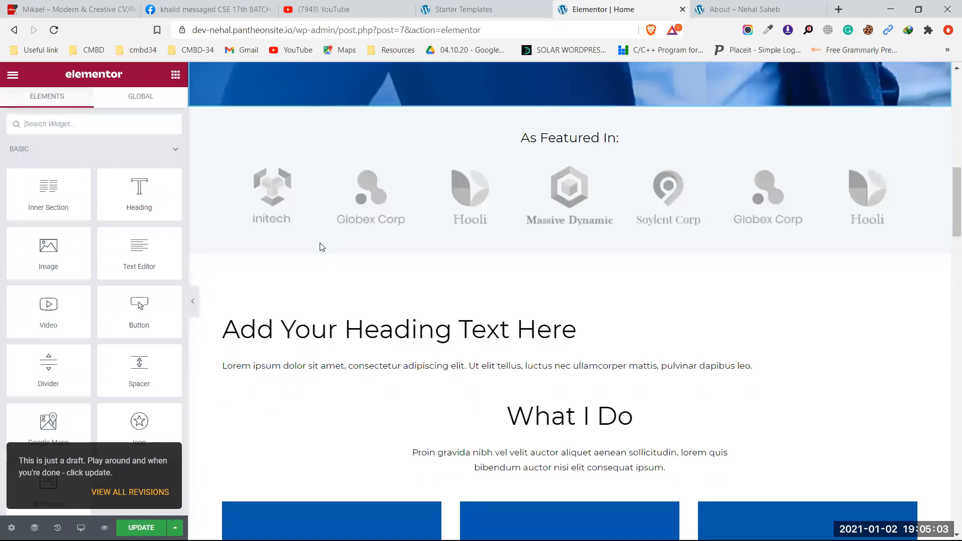
scroll(323, 247, down, 4)
drag(134, 196, 282, 164)
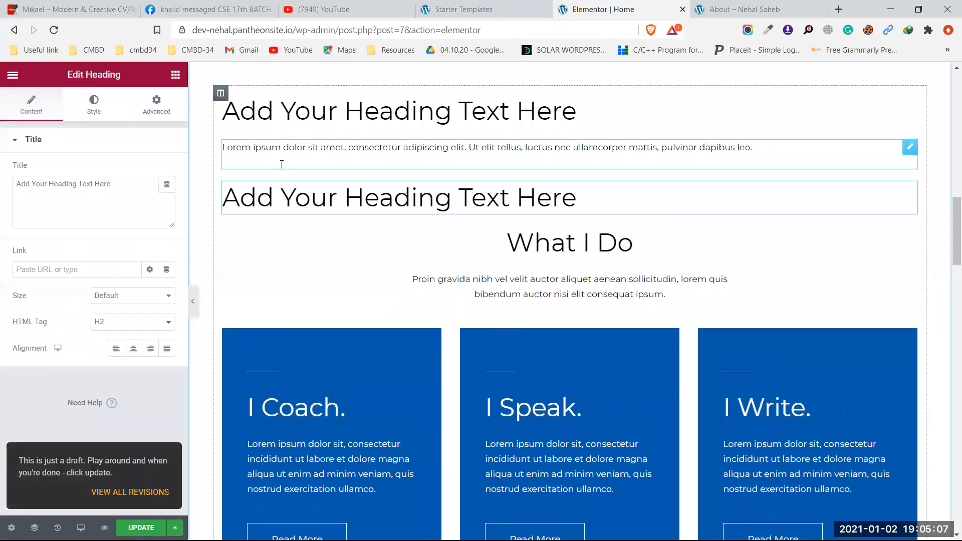
click(176, 75)
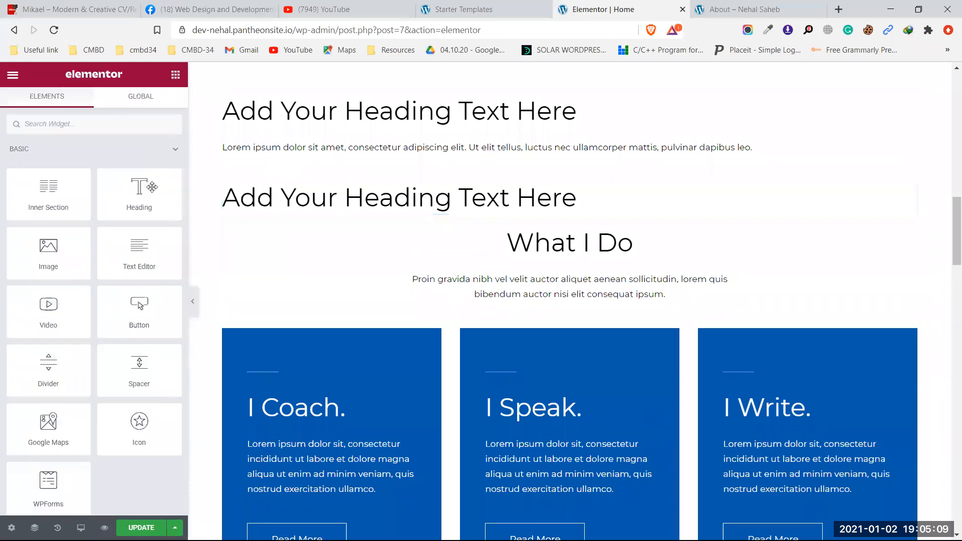
drag(320, 197, 323, 203)
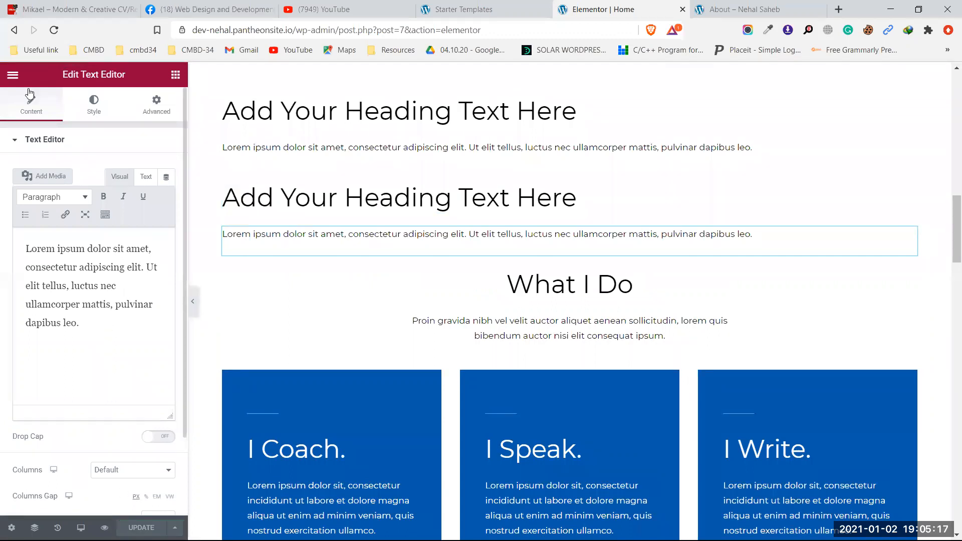
Step: Check the saved Global Colors in Site Settings, return to the widget list and look over the page from its hero section
click(12, 76)
click(105, 130)
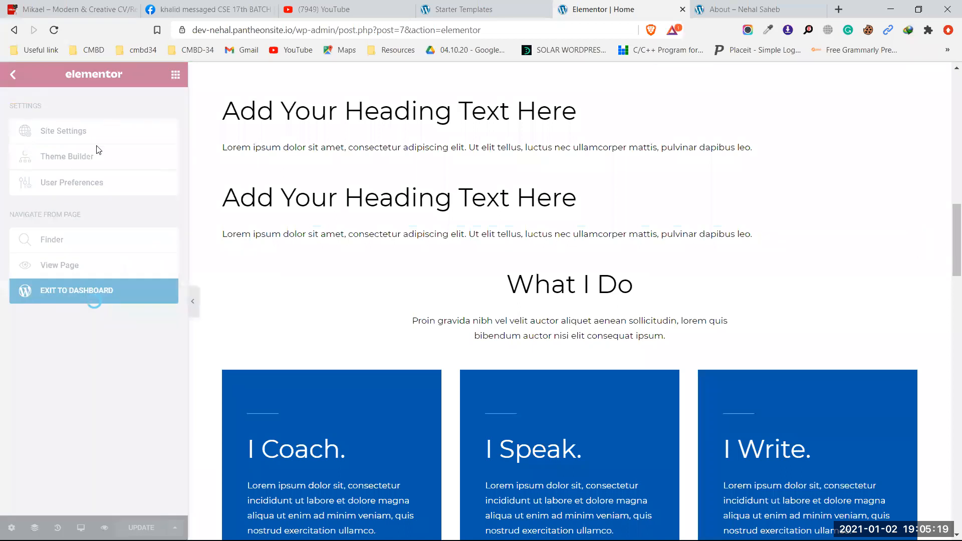
click(95, 131)
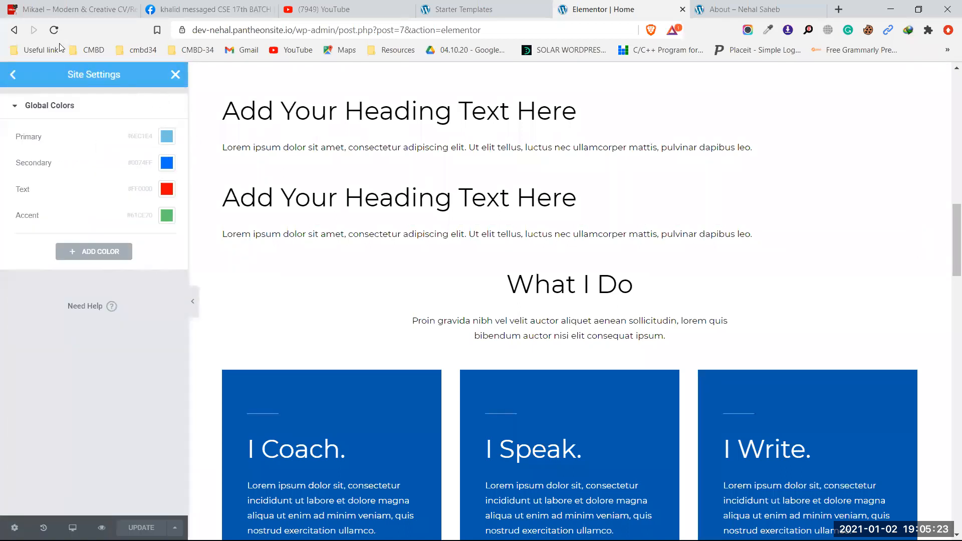
click(176, 74)
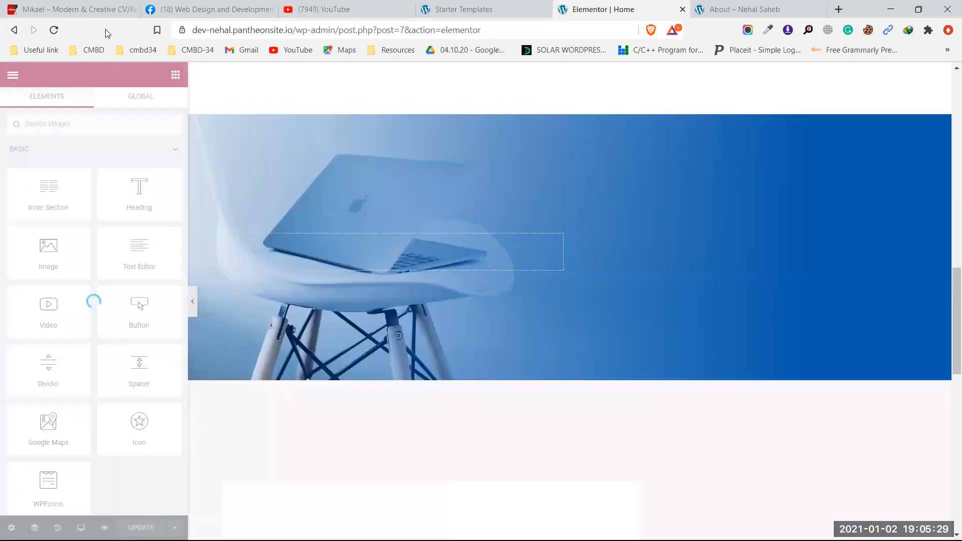
scroll(451, 181, up, 10)
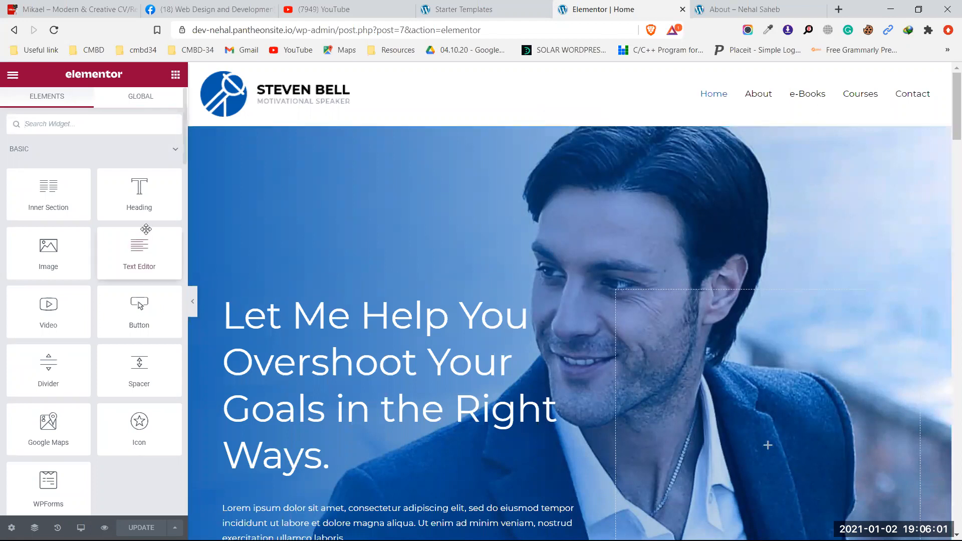
drag(46, 194, 63, 207)
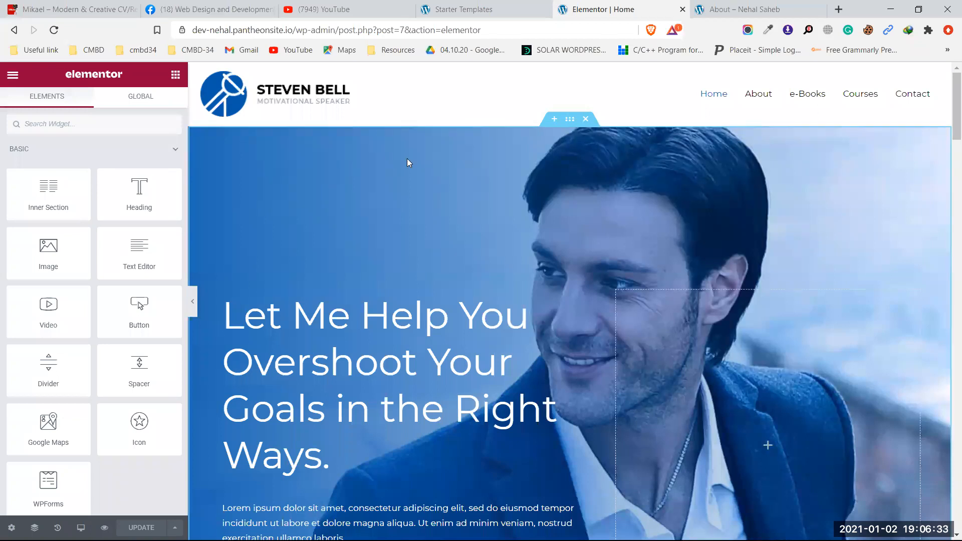
Step: Reload the editor and add another Text Editor widget directly above the What I Do heading
key(F5)
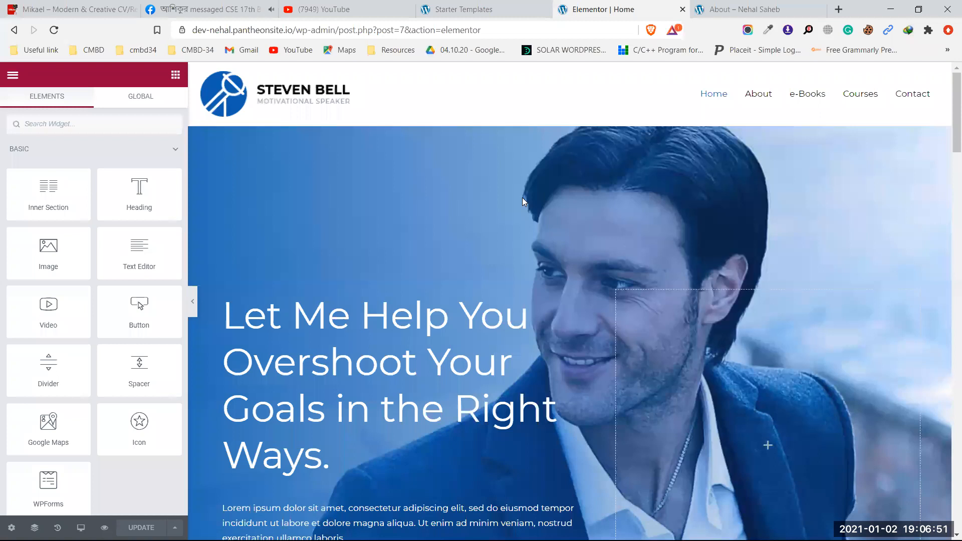
scroll(522, 197, down, 9)
scroll(522, 198, up, 9)
scroll(522, 198, down, 9)
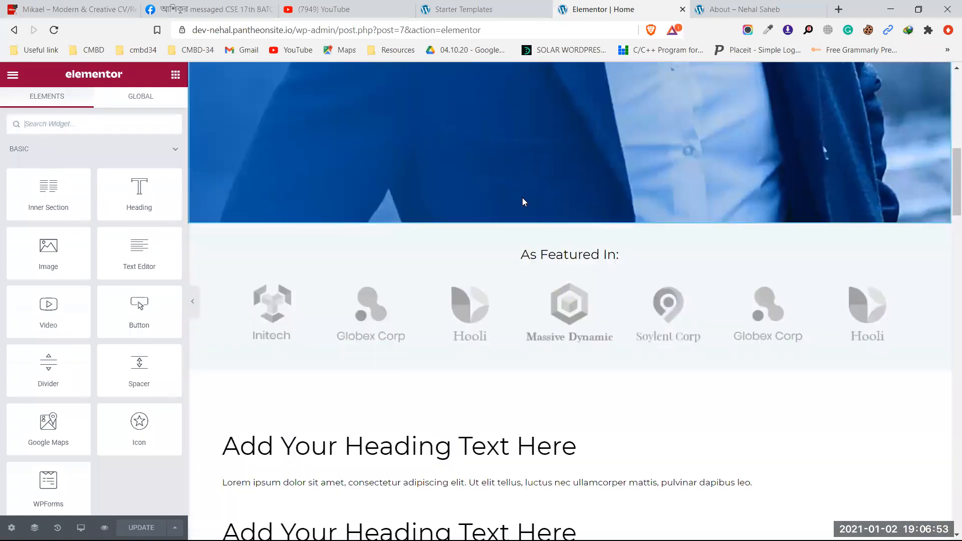
scroll(522, 202, down, 7)
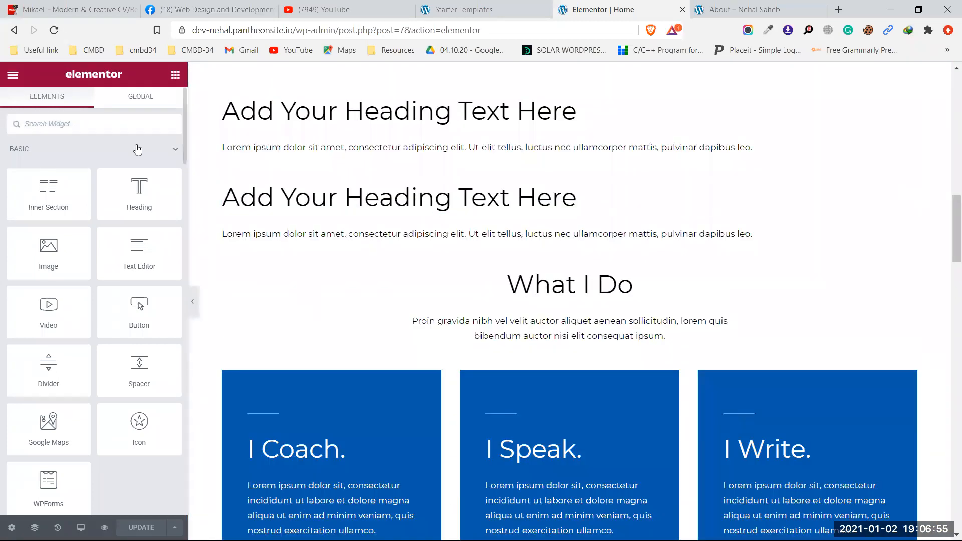
drag(132, 249, 301, 247)
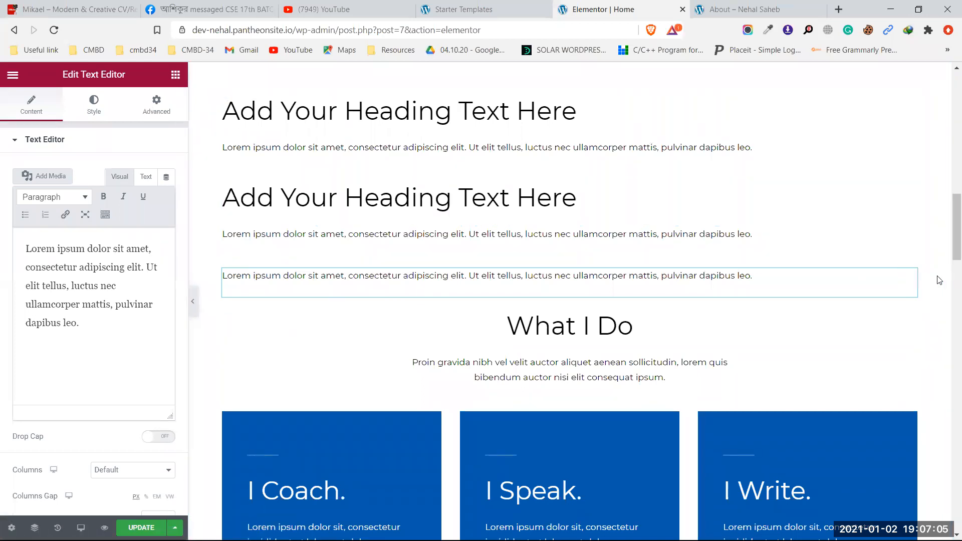
right_click(911, 279)
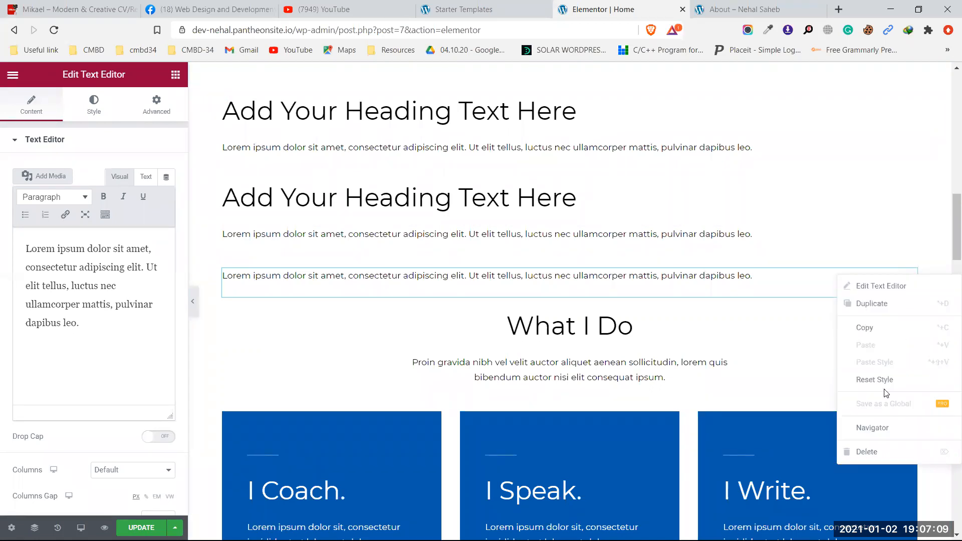
click(847, 328)
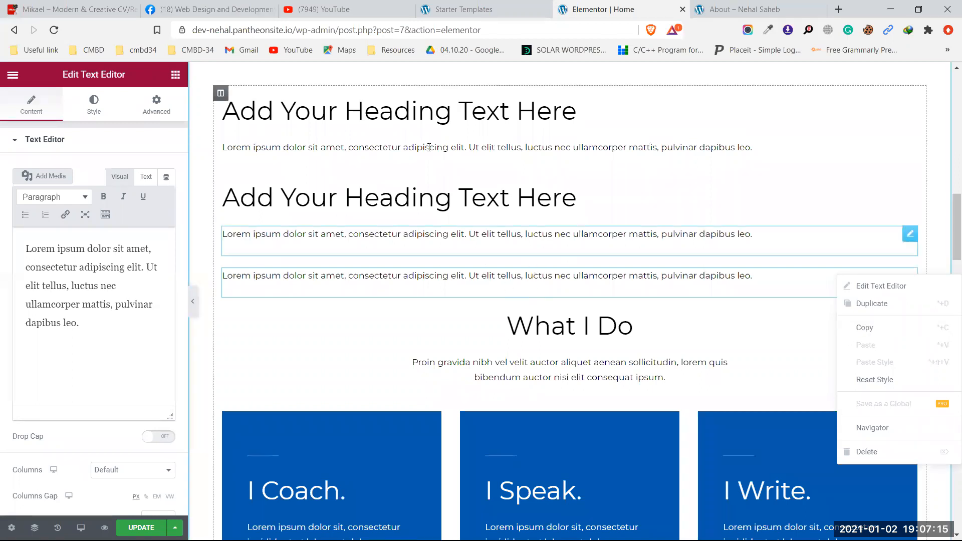
Step: Reopen the Global Colors, compare them with the added headings, text blocks and card buttons on the page, and leave Site Settings
click(12, 76)
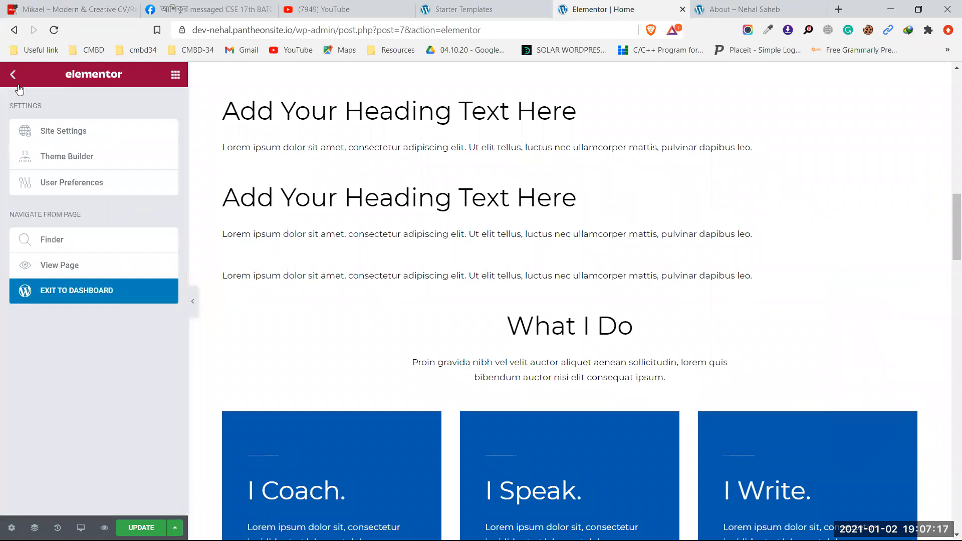
click(80, 132)
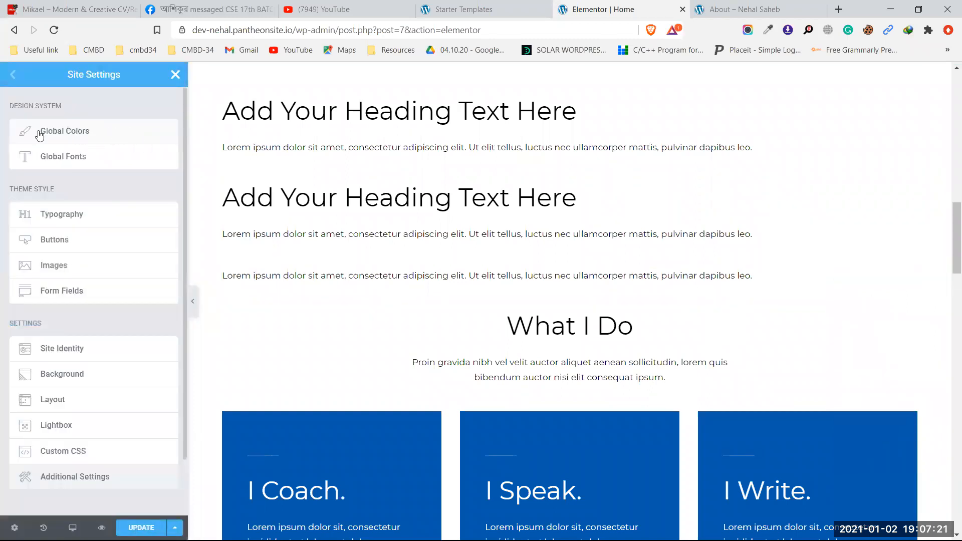
click(70, 133)
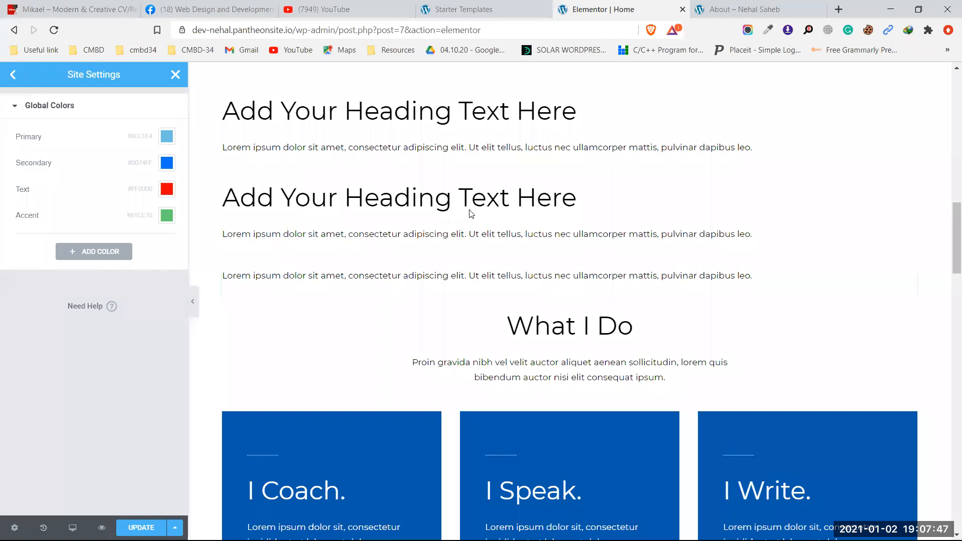
scroll(421, 198, down, 4)
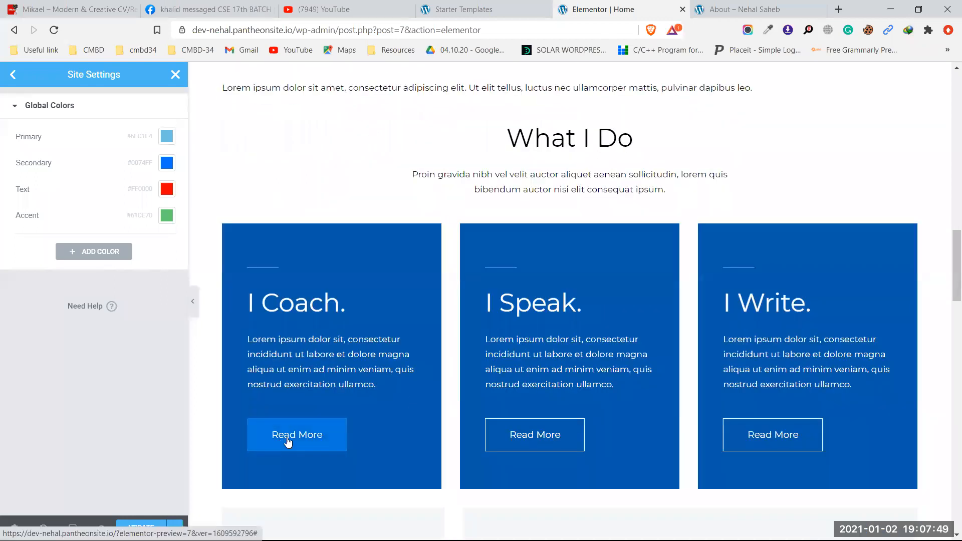
scroll(503, 434, down, 6)
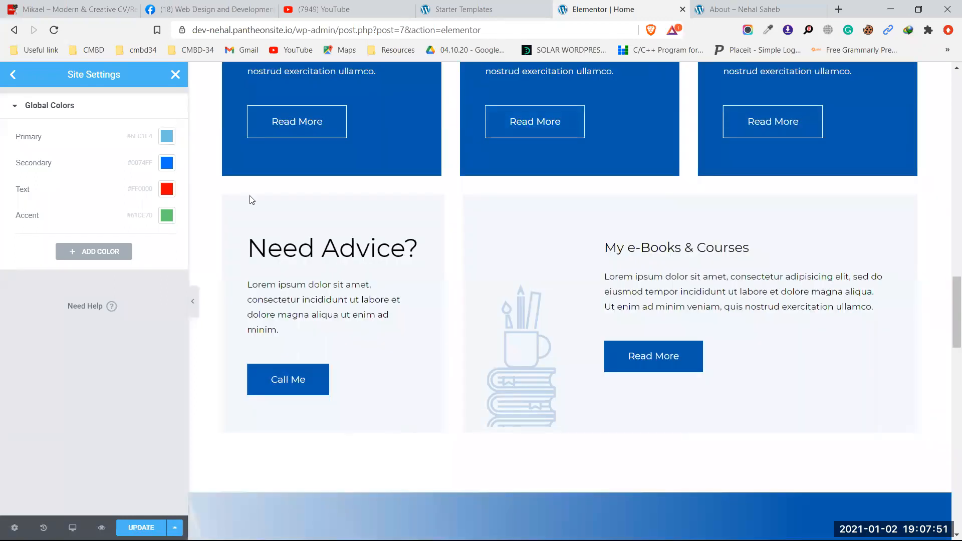
scroll(266, 260, up, 5)
scroll(276, 257, up, 6)
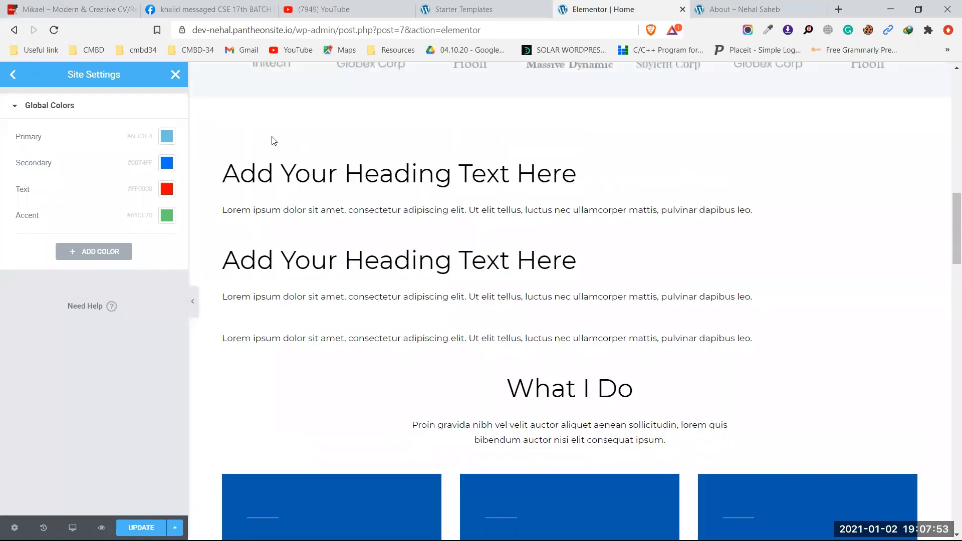
drag(247, 170, 314, 171)
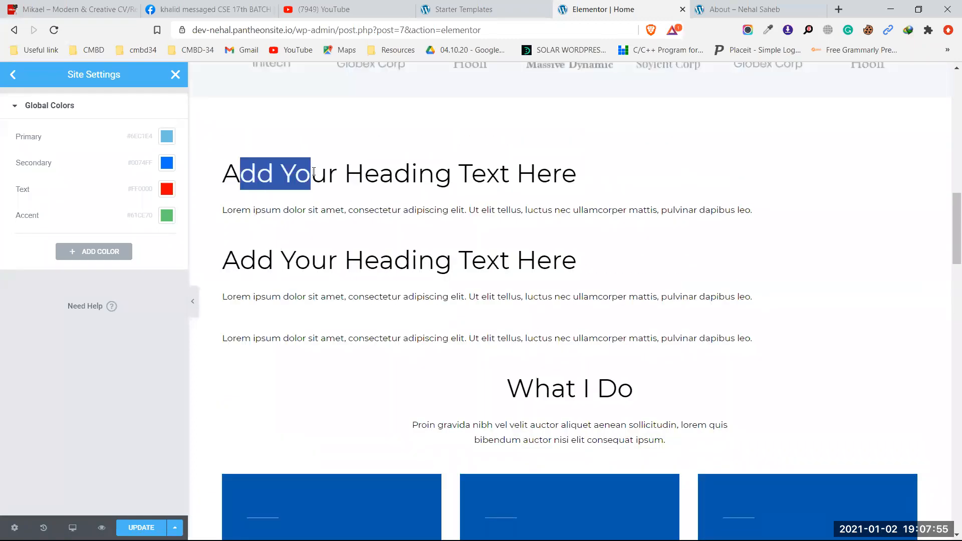
scroll(326, 182, down, 12)
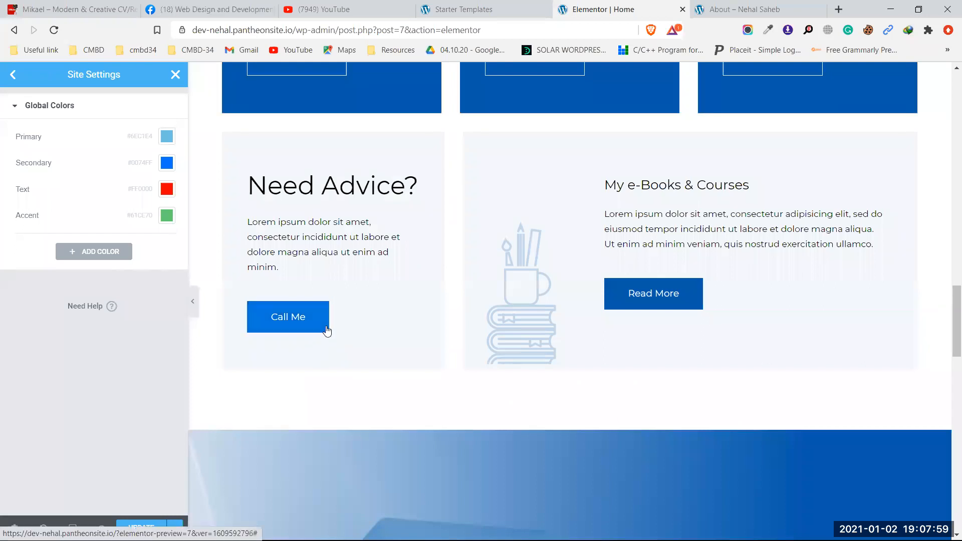
scroll(316, 338, up, 12)
scroll(327, 331, down, 2)
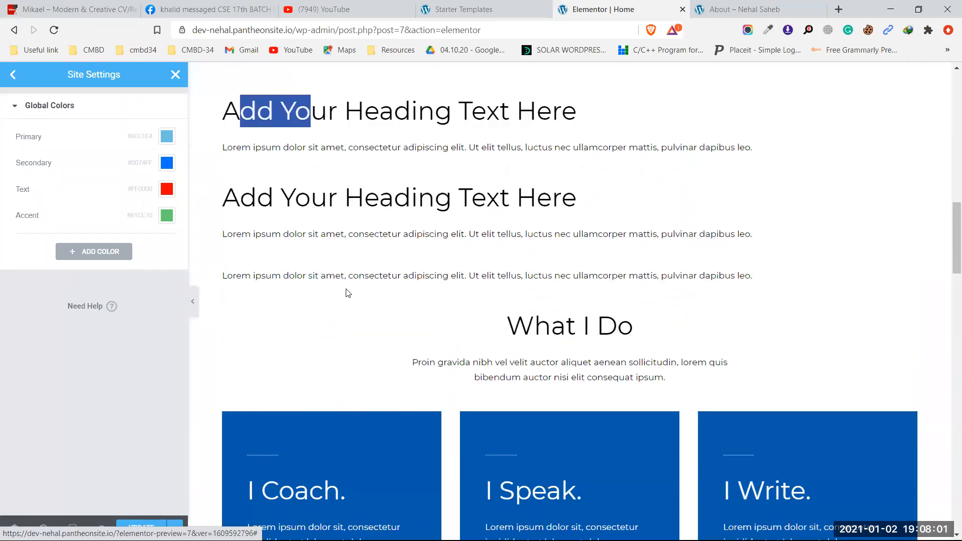
click(175, 75)
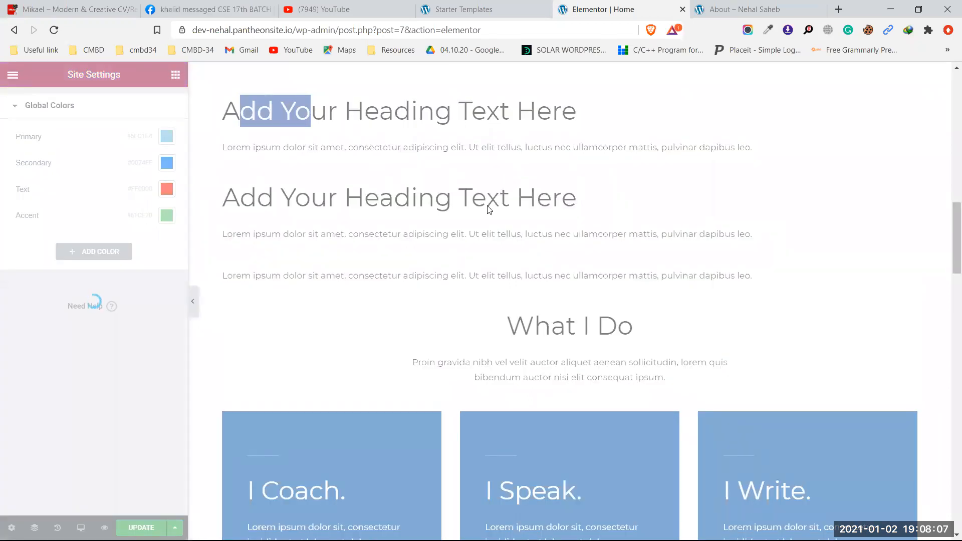
scroll(515, 215, up, 9)
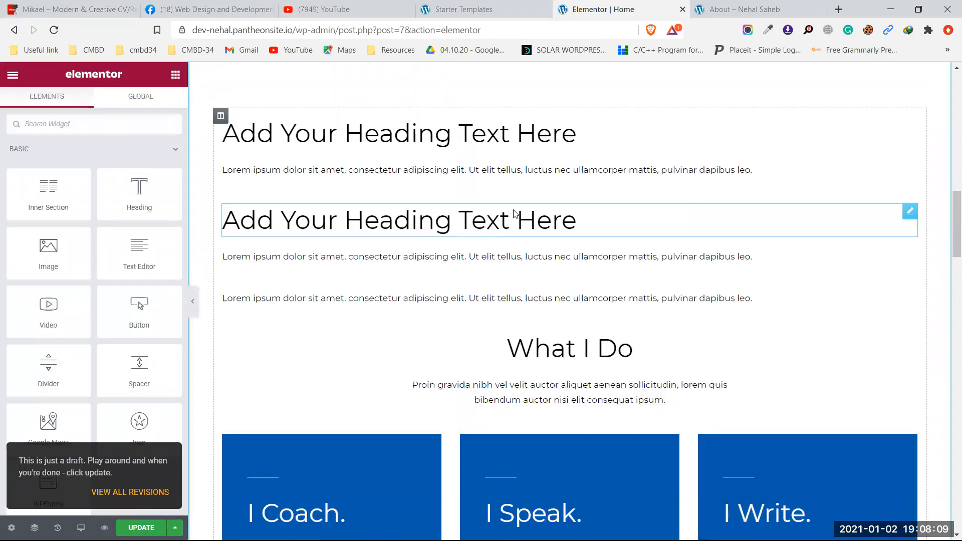
Step: Look over the added headings and text blocks above What I Do and reopen the Global Colors in Site Settings
scroll(577, 249, up, 7)
scroll(575, 254, down, 8)
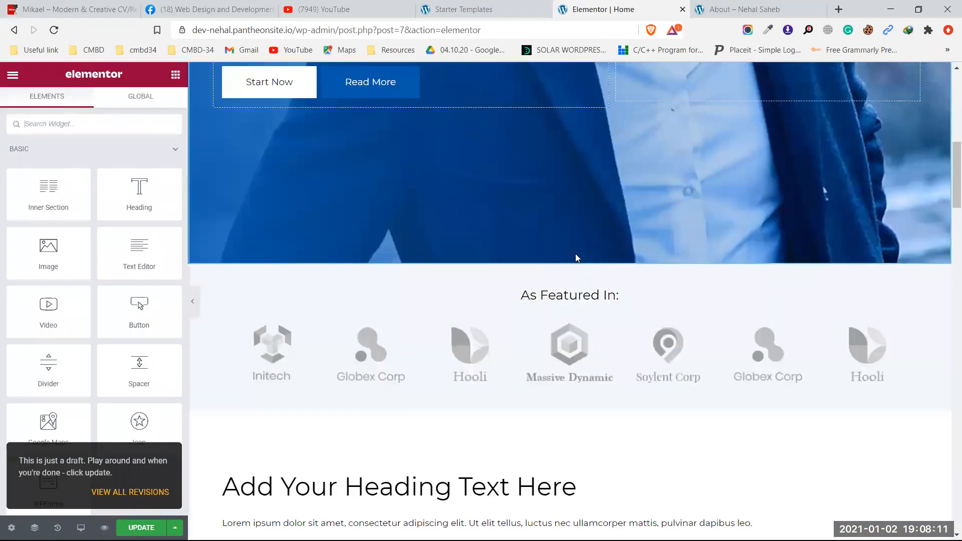
scroll(575, 253, down, 8)
scroll(575, 254, up, 2)
right_click(580, 200)
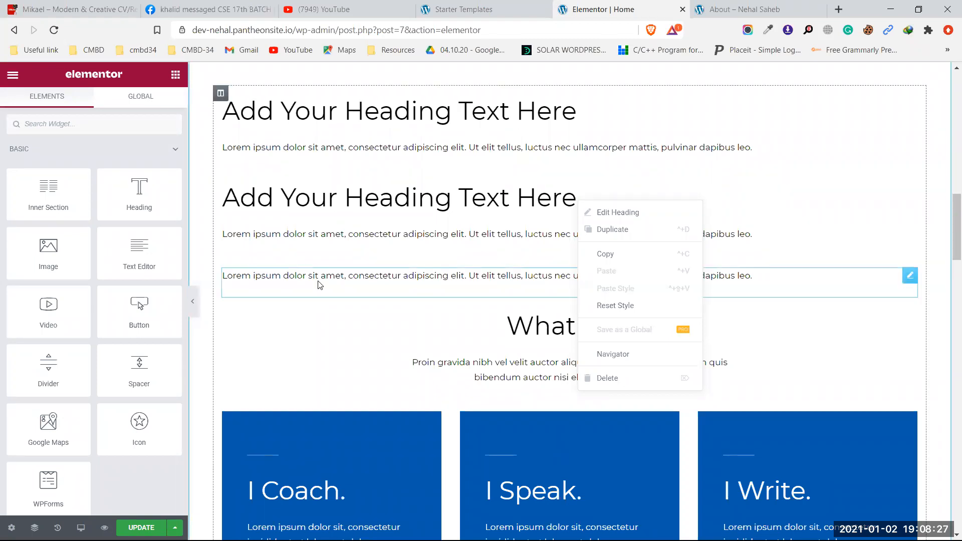
click(12, 74)
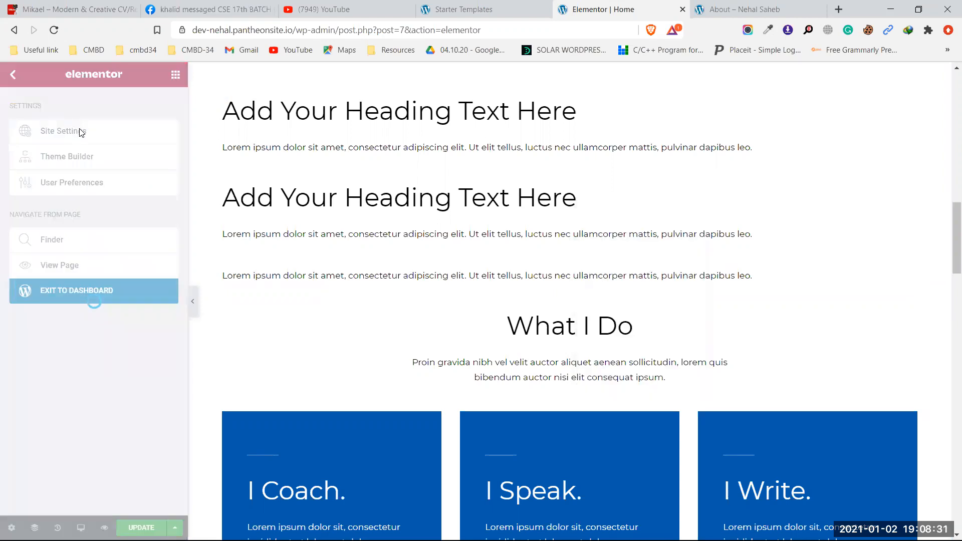
click(86, 133)
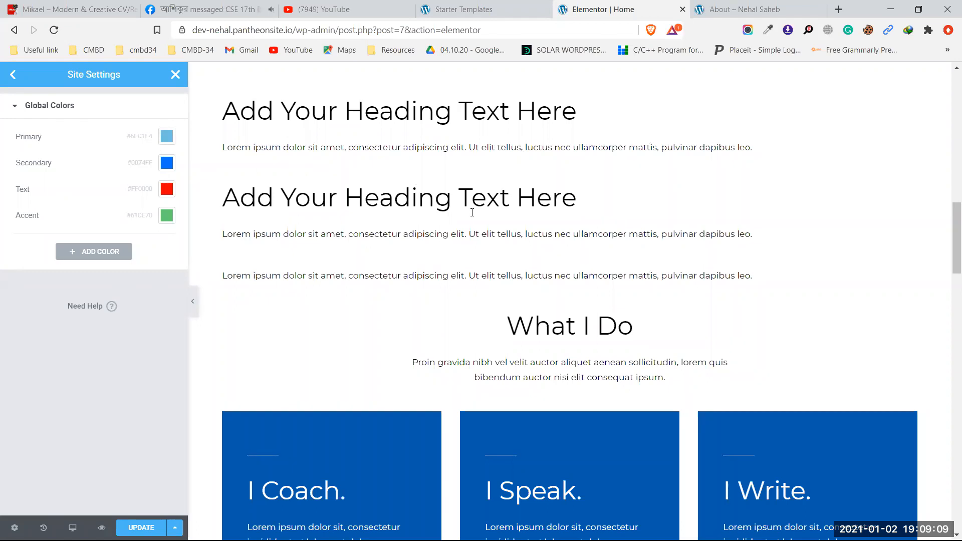
Step: Open the Global Fonts and examine the Primary font's typography options, including its family list
click(16, 74)
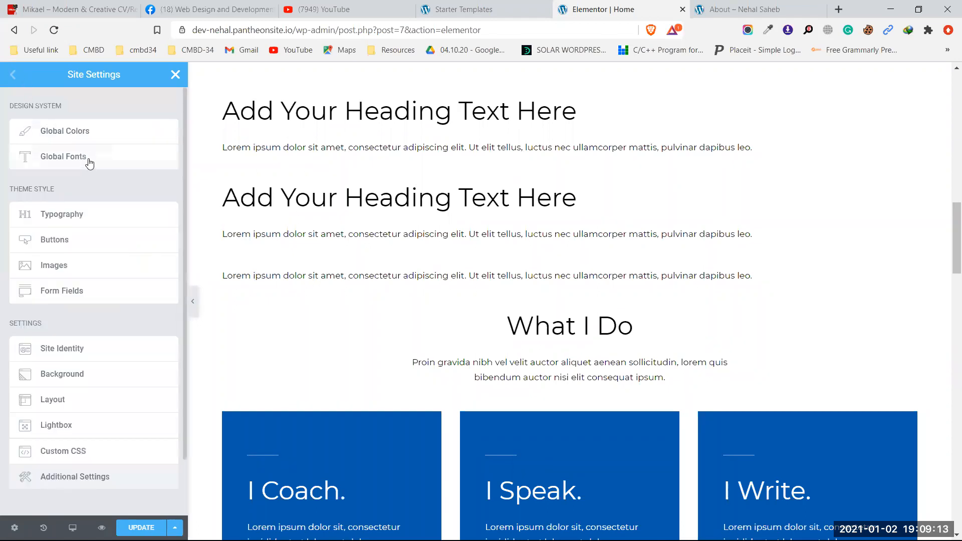
click(89, 163)
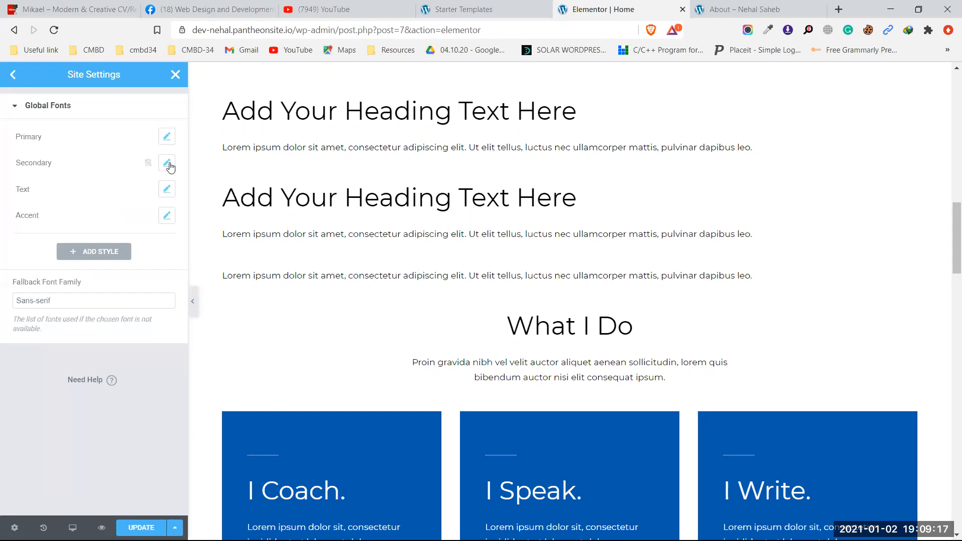
click(166, 136)
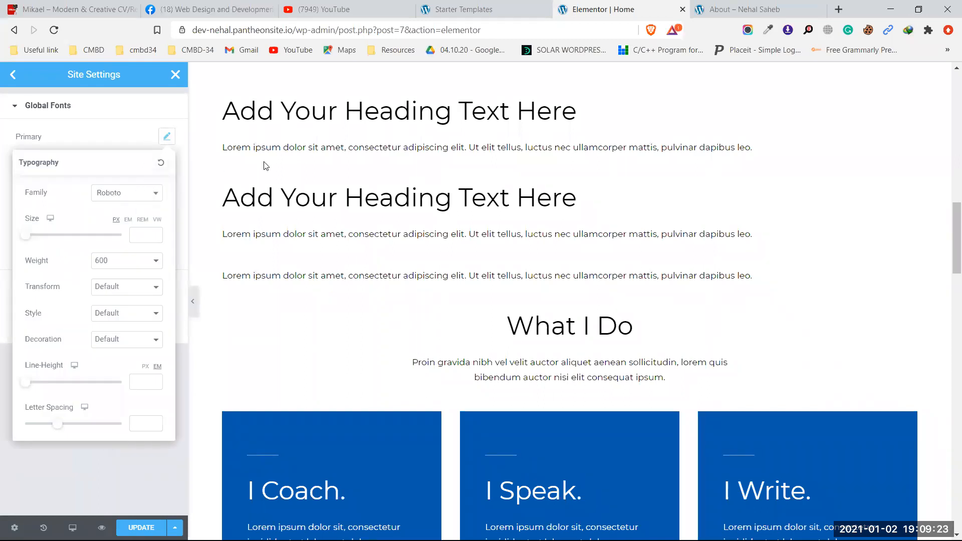
click(134, 195)
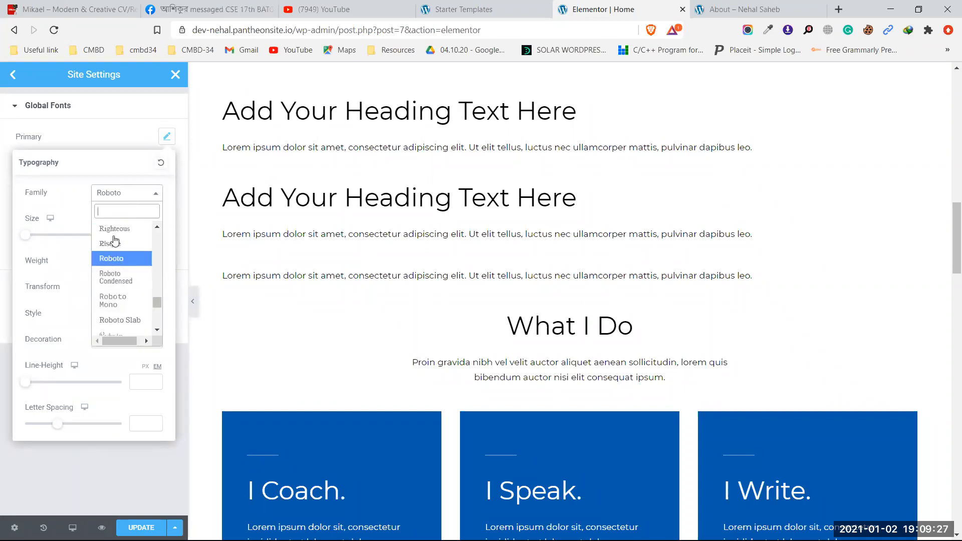
click(123, 189)
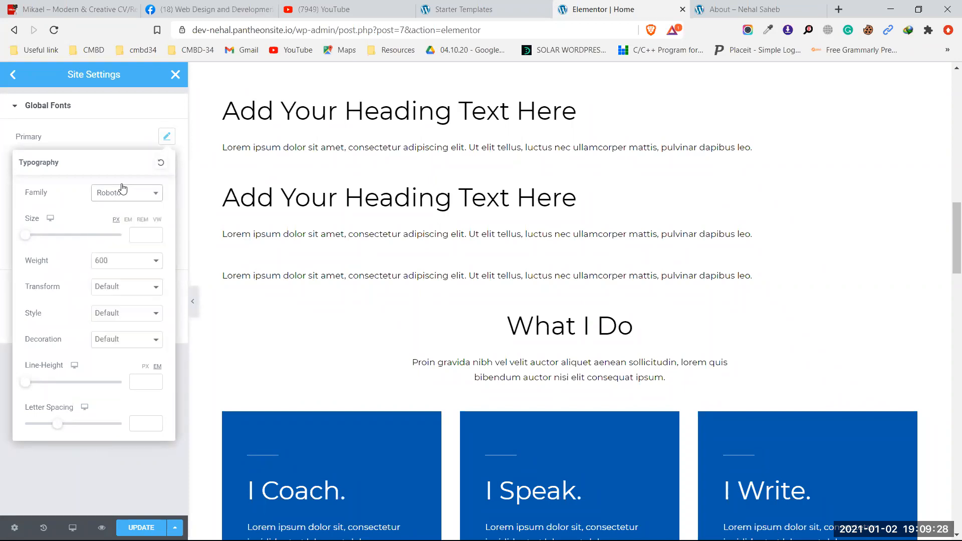
click(83, 128)
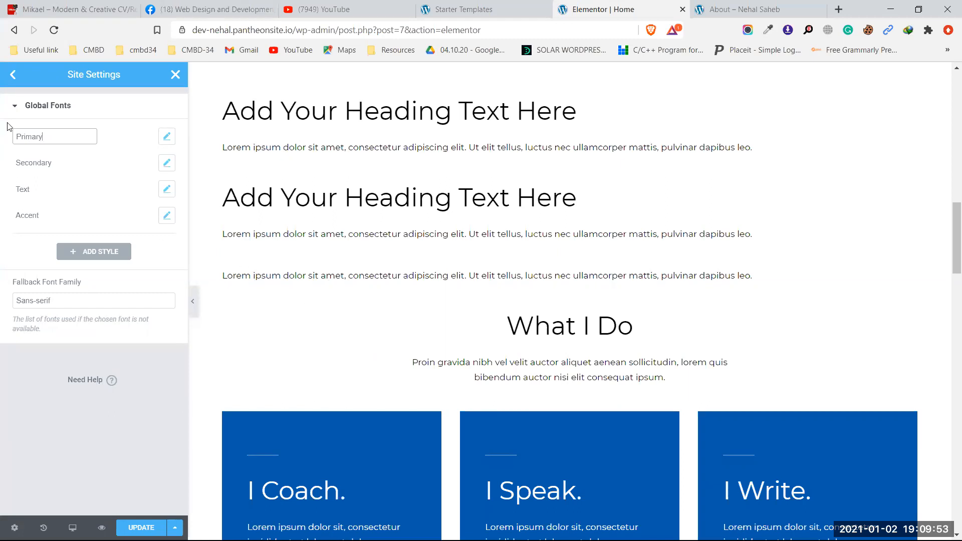
Step: Try Aclonica as the font family for the Body typography in the Theme Style settings
click(13, 76)
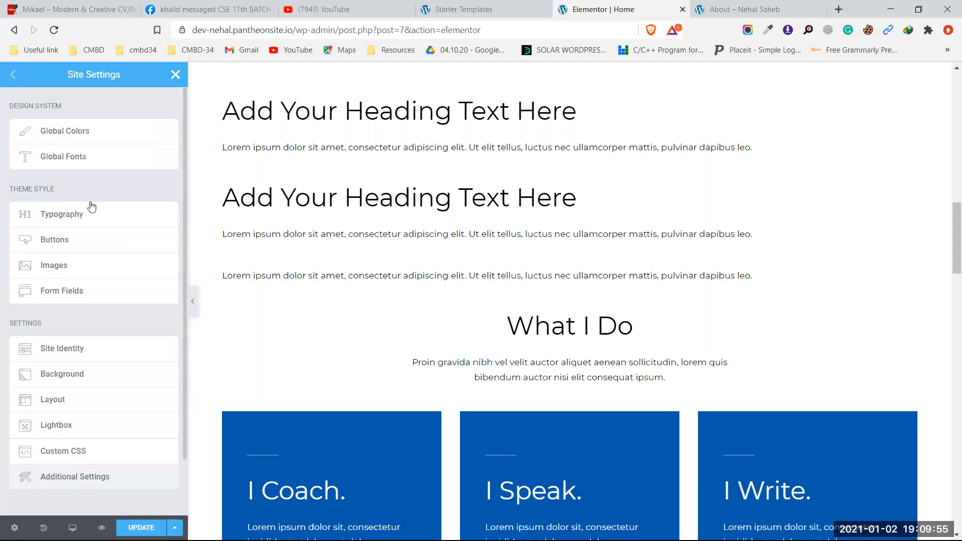
click(112, 221)
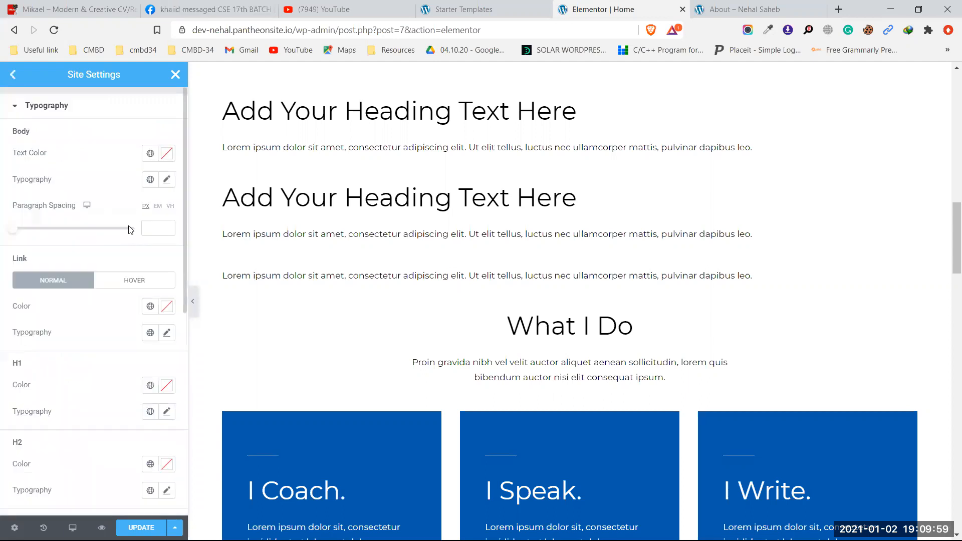
click(163, 181)
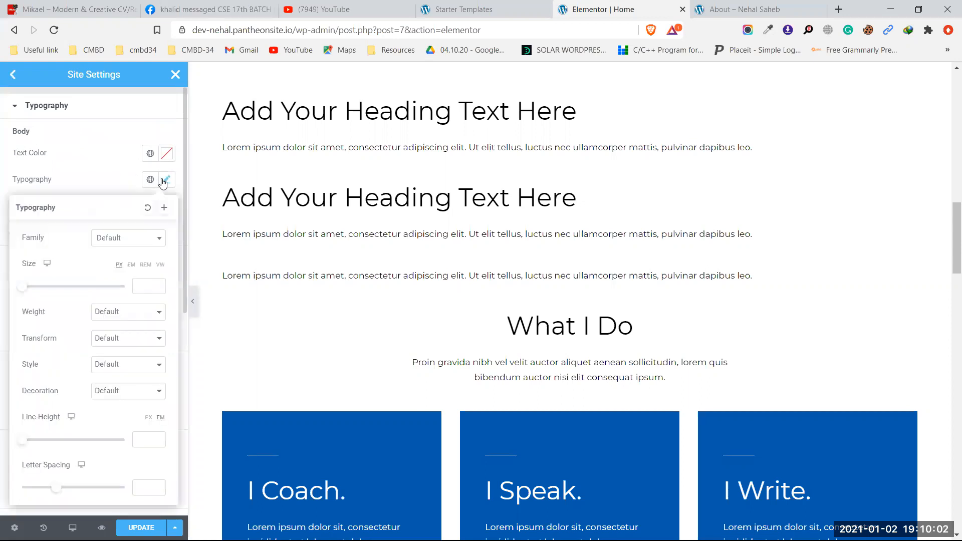
click(131, 243)
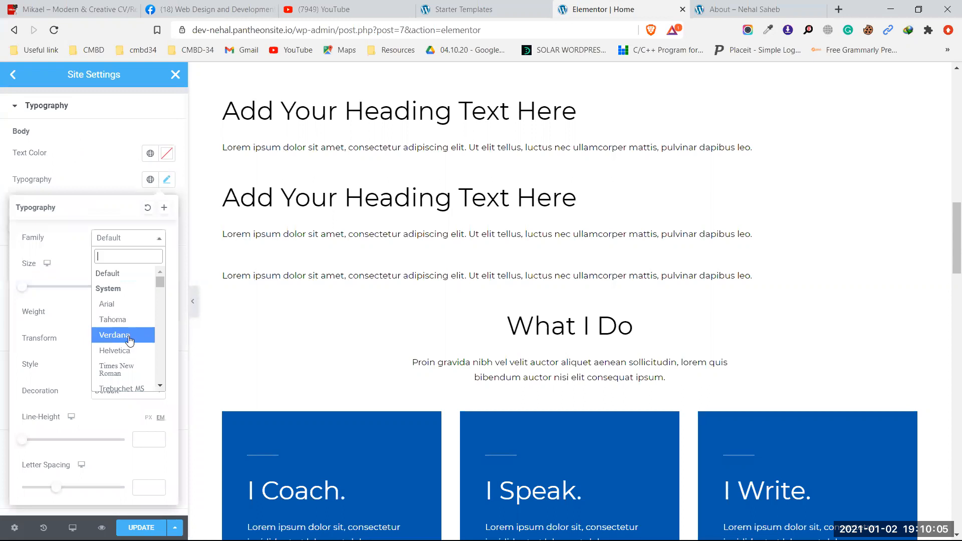
scroll(135, 368, down, 2)
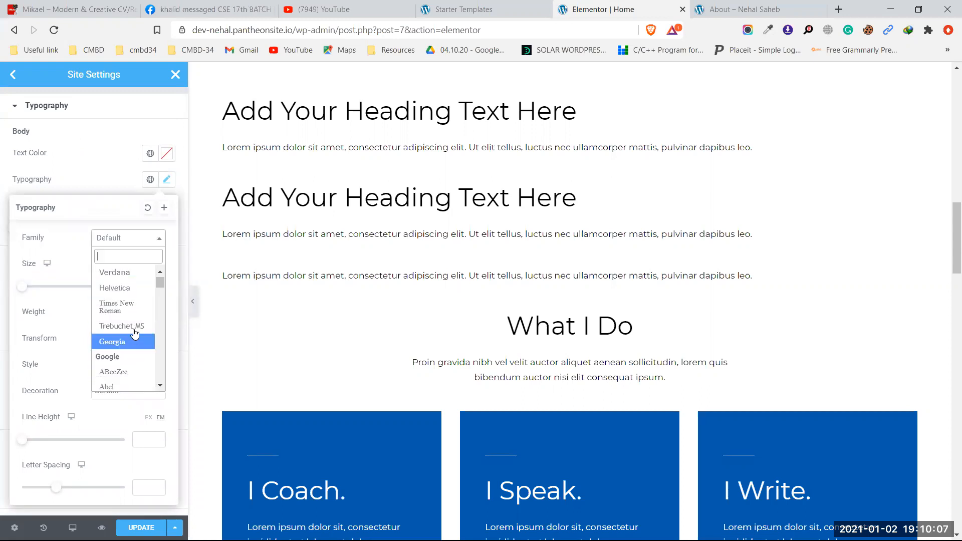
scroll(134, 327, down, 3)
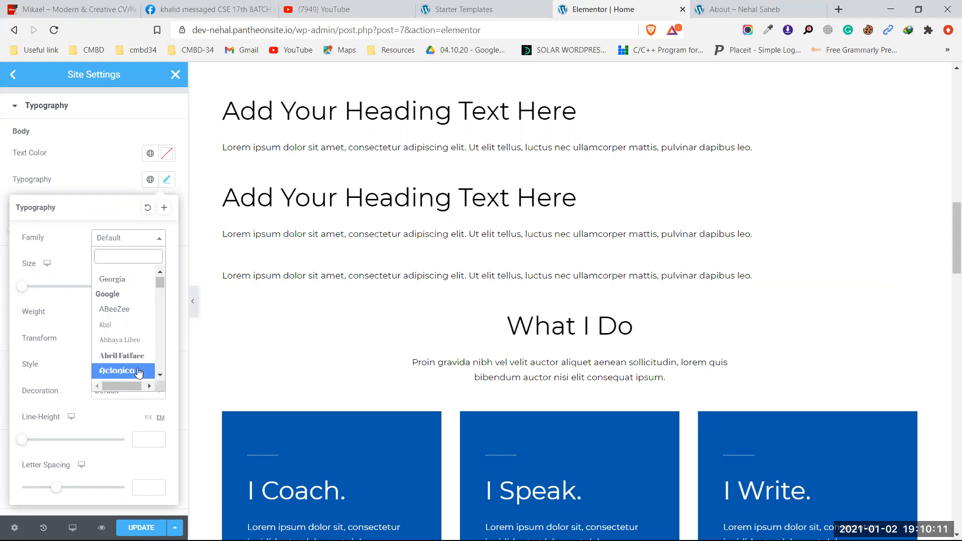
click(139, 371)
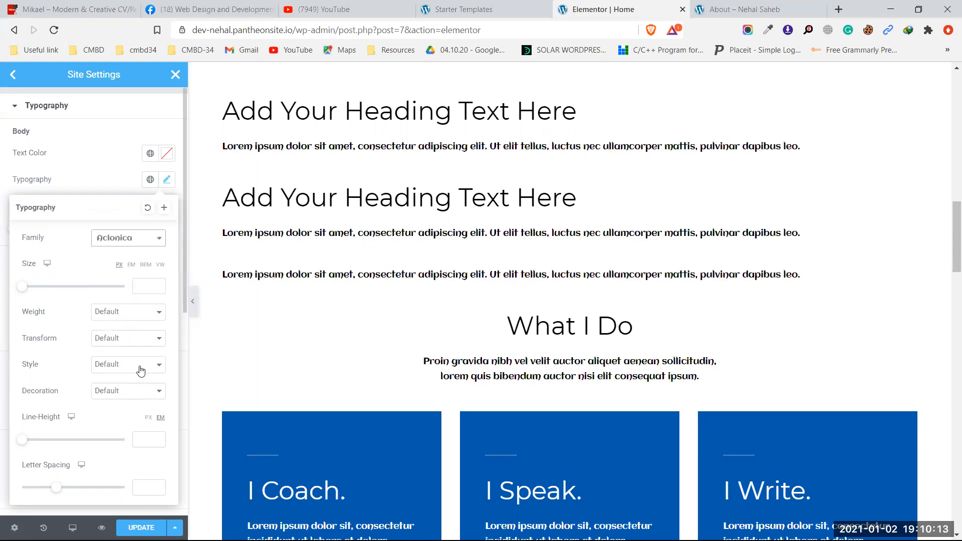
Step: Check the body text from What I Do down to Testimonials and set the Body font family back to Default
scroll(421, 332, down, 3)
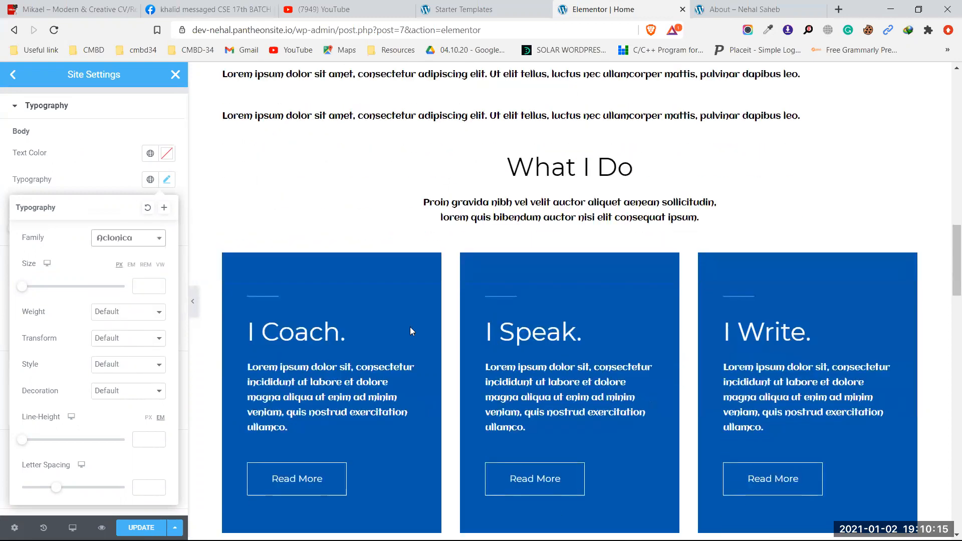
scroll(410, 327, down, 3)
scroll(311, 294, down, 6)
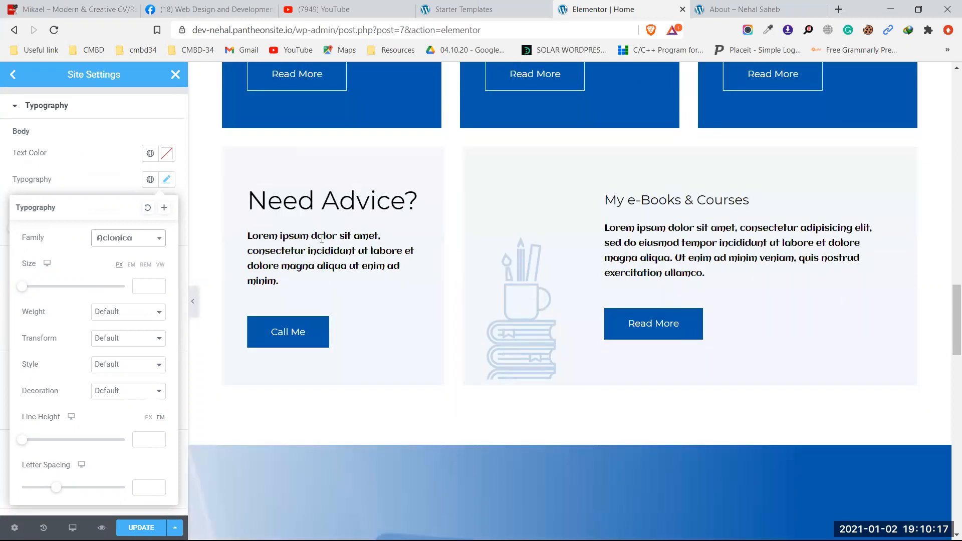
scroll(313, 256, down, 9)
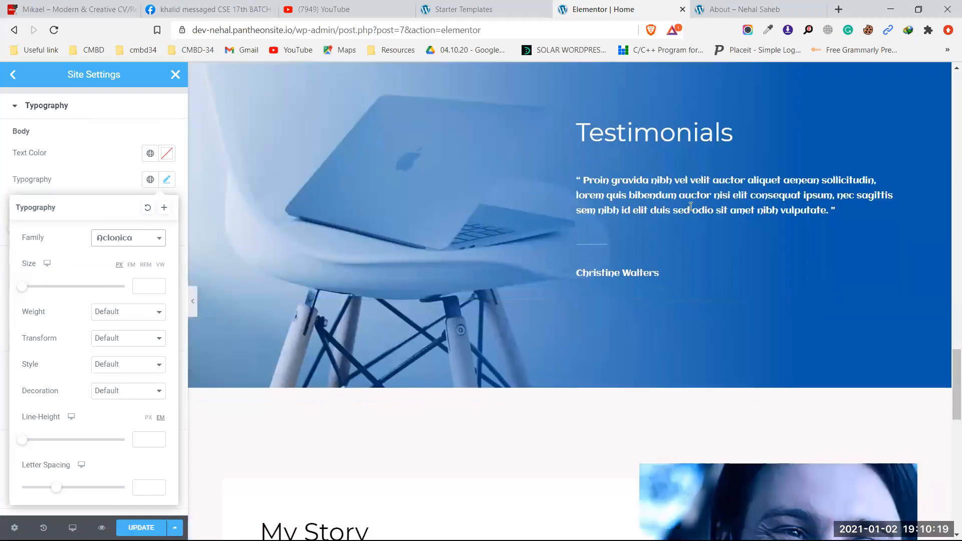
click(128, 239)
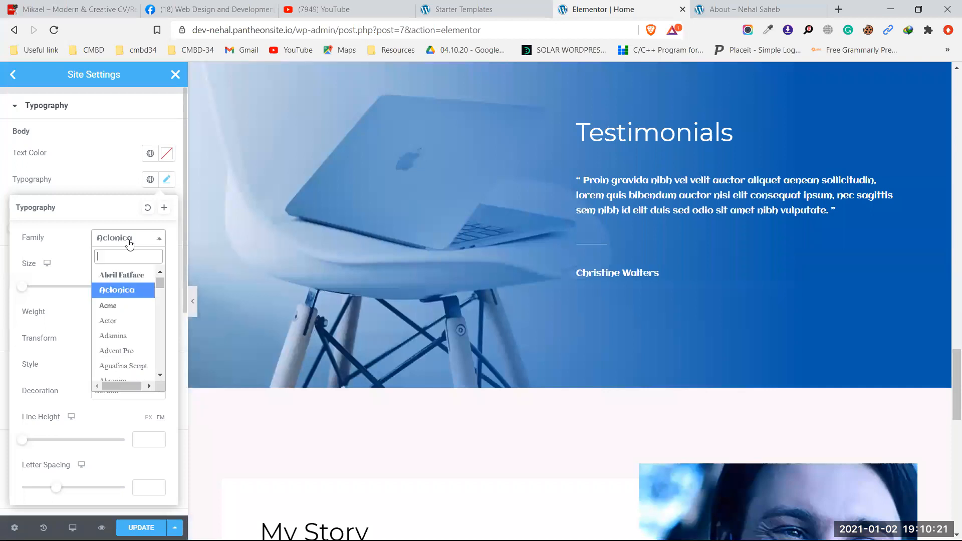
scroll(132, 301, up, 3)
click(131, 279)
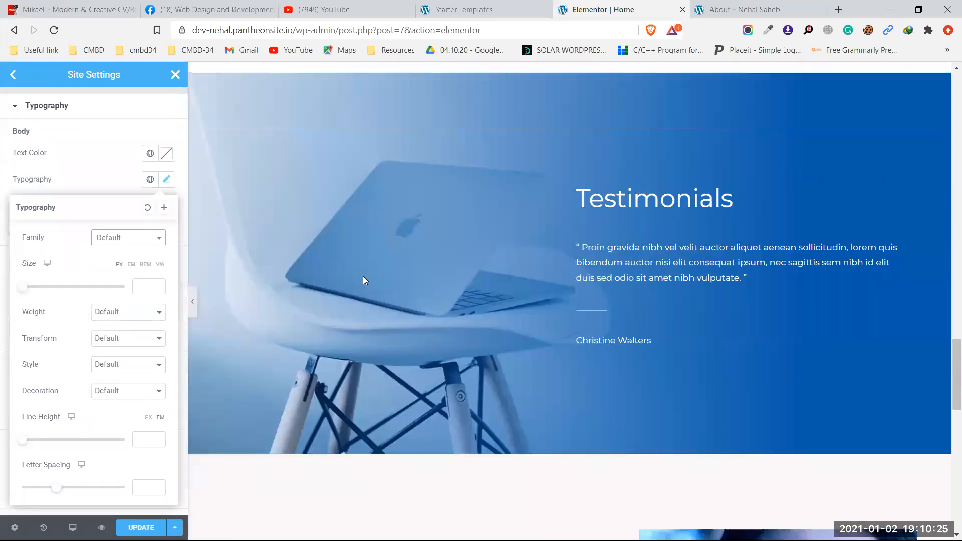
Step: Return to the What I Do cards and try Verdana and Times New Roman as the Body font family
scroll(362, 275, up, 7)
scroll(271, 200, up, 4)
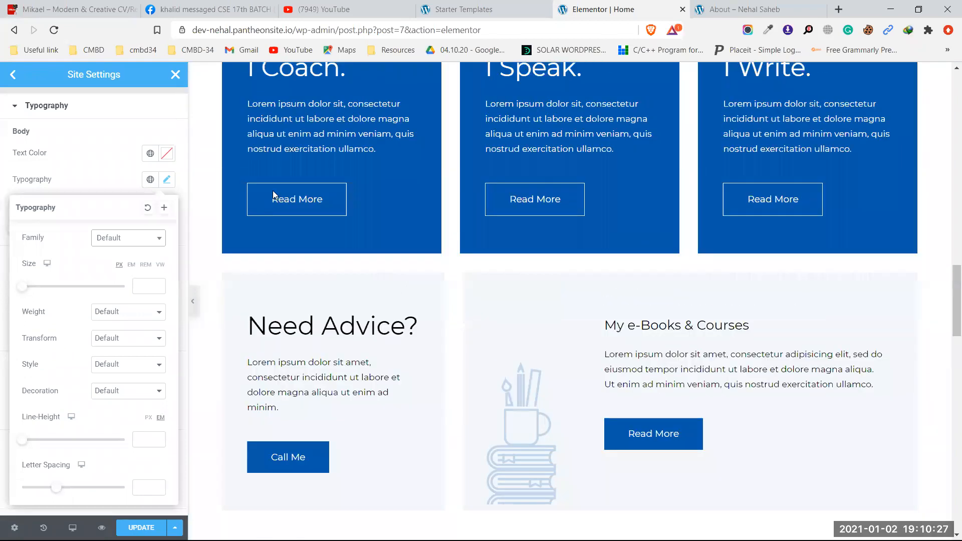
scroll(236, 292, up, 4)
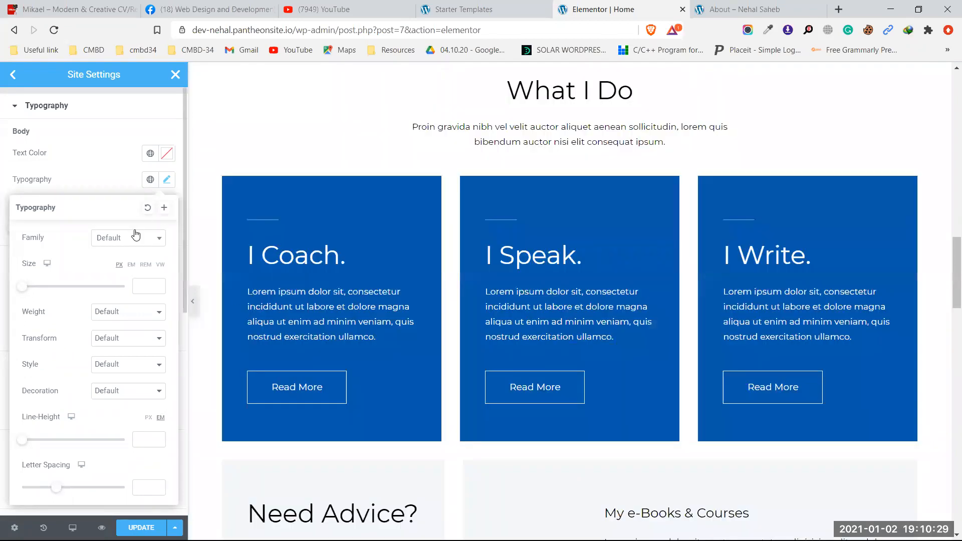
click(136, 237)
click(130, 333)
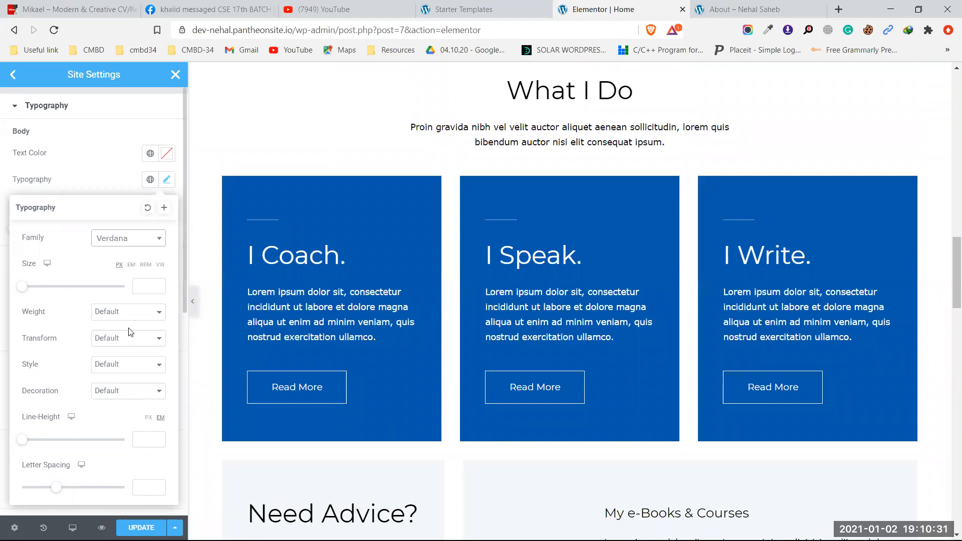
click(137, 240)
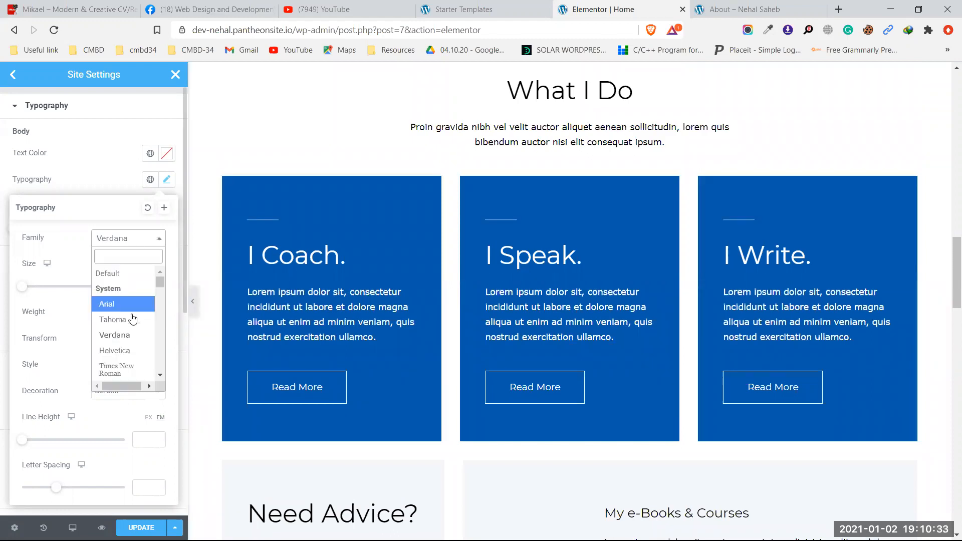
click(128, 369)
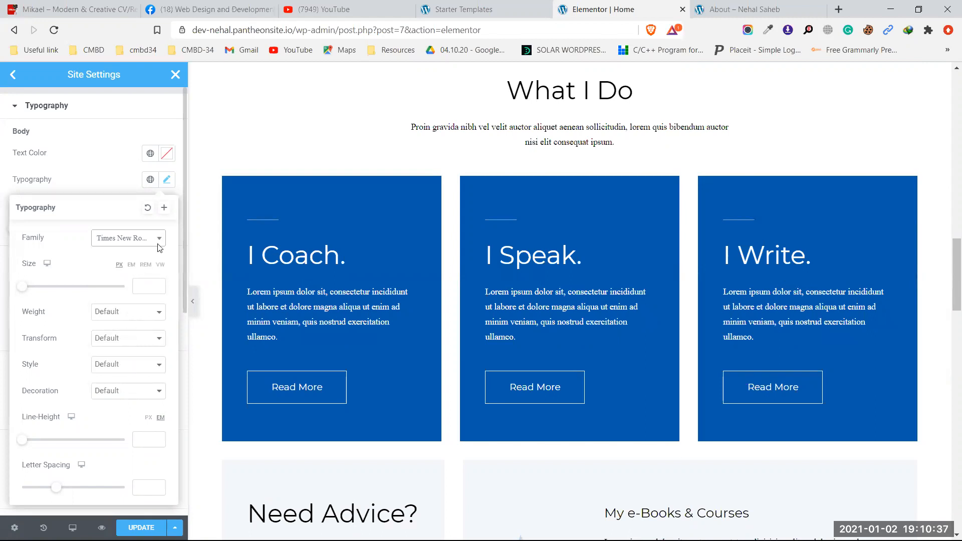
Step: Reset the Body typography to its default settings
click(147, 208)
click(166, 182)
click(164, 182)
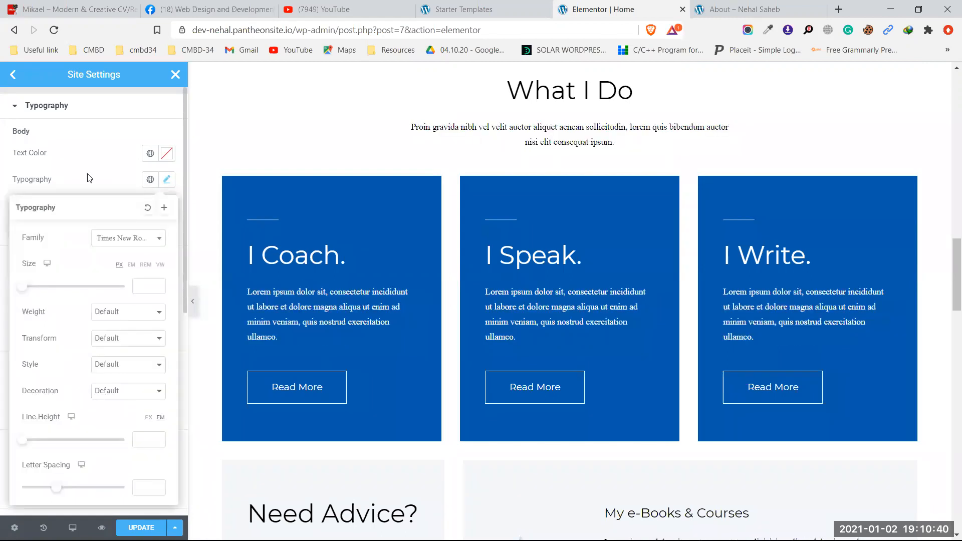
click(167, 181)
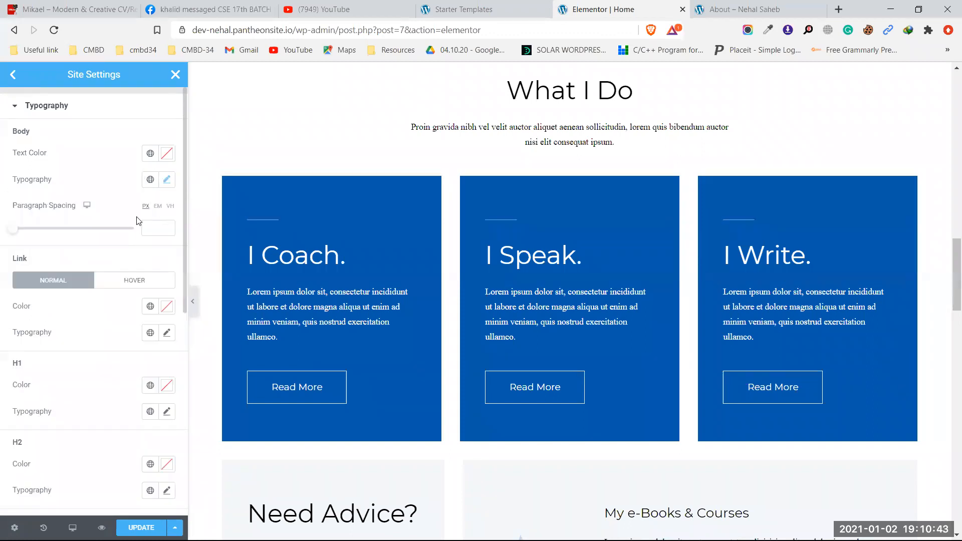
click(166, 181)
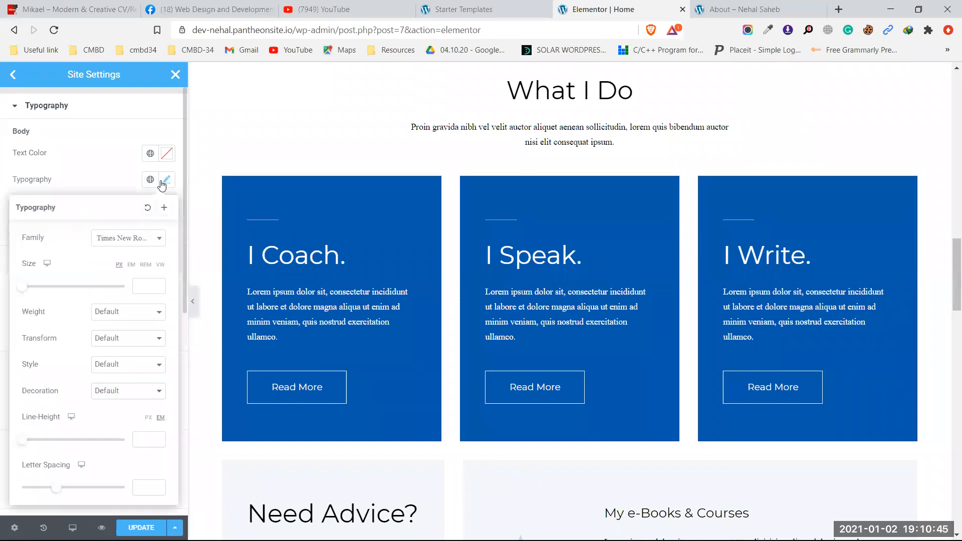
click(145, 207)
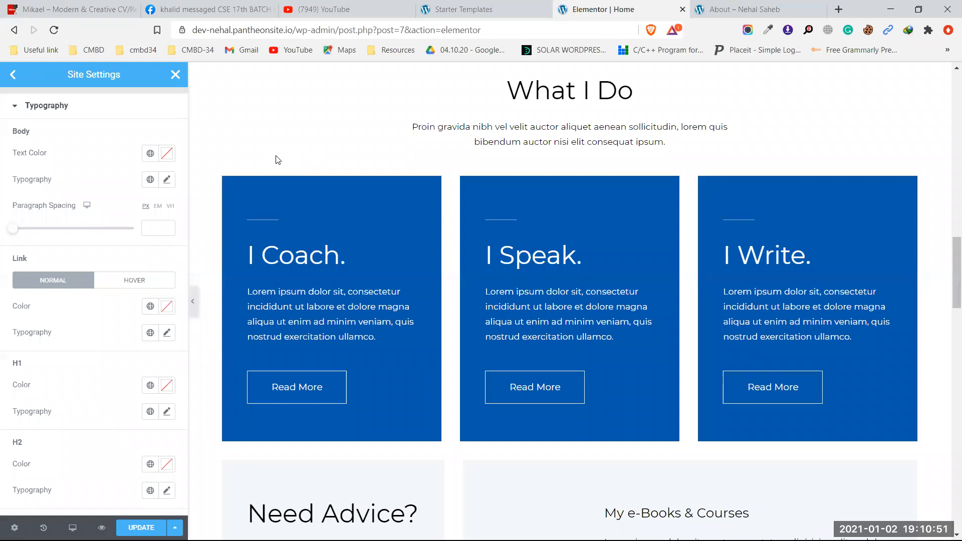
Step: Look over the hero section's heading and text, and check the Link and H1 to H3 typography settings
scroll(361, 223, up, 15)
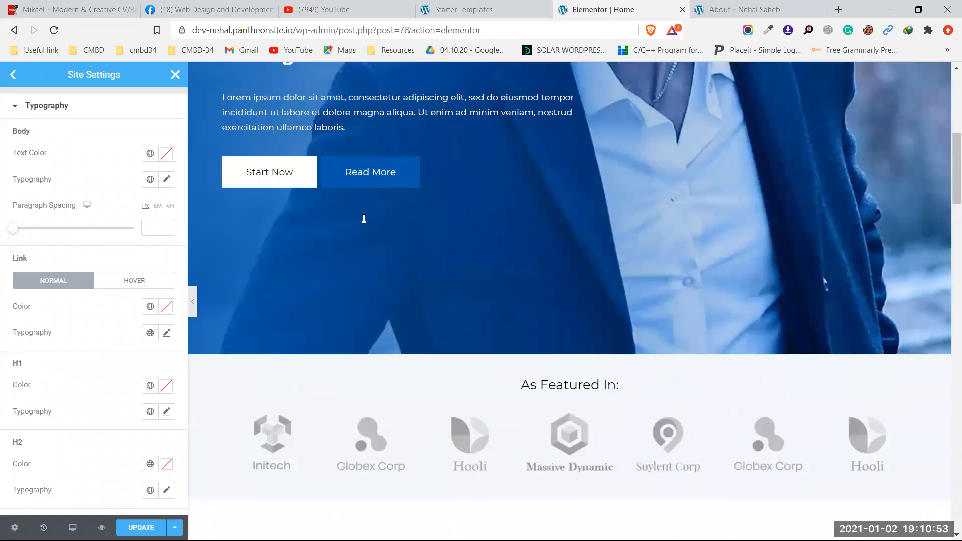
scroll(300, 181, up, 1)
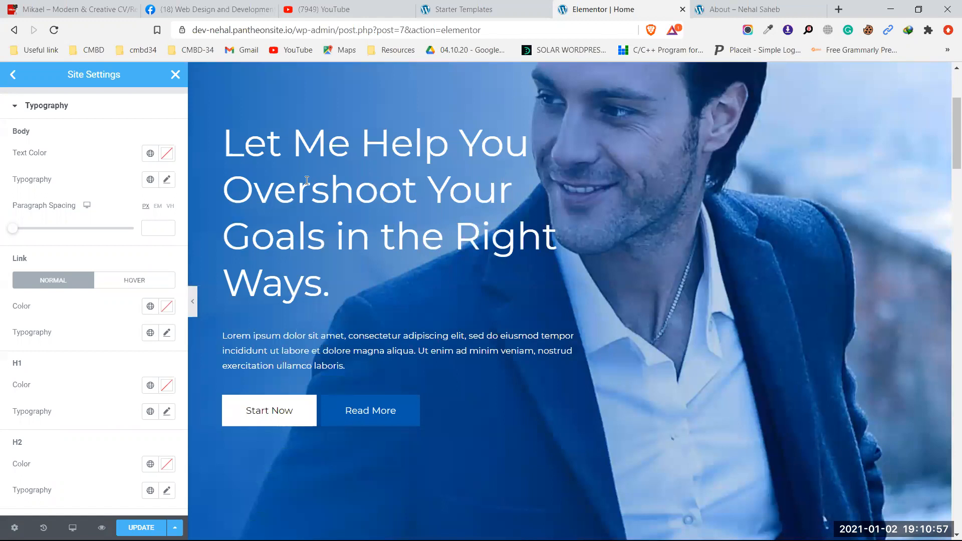
scroll(307, 180, up, 3)
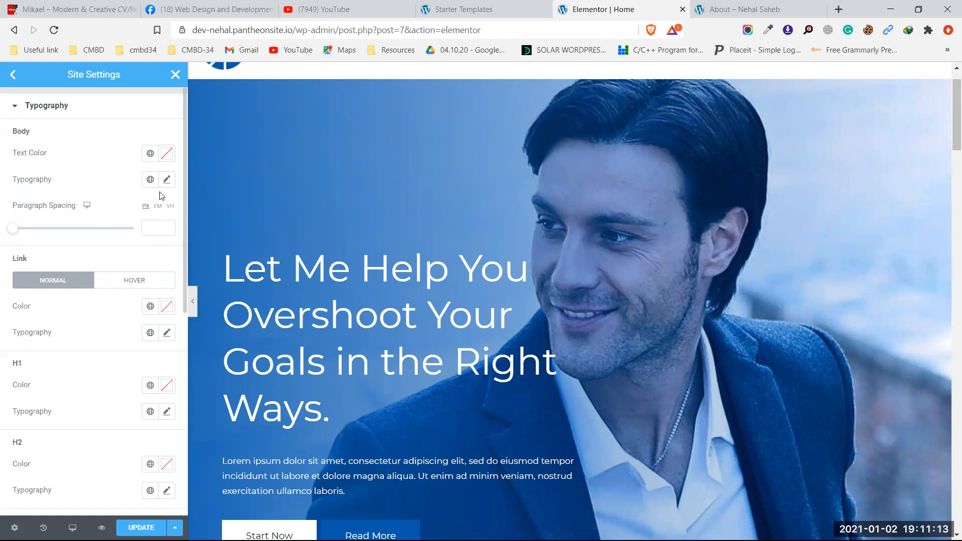
scroll(150, 382, down, 2)
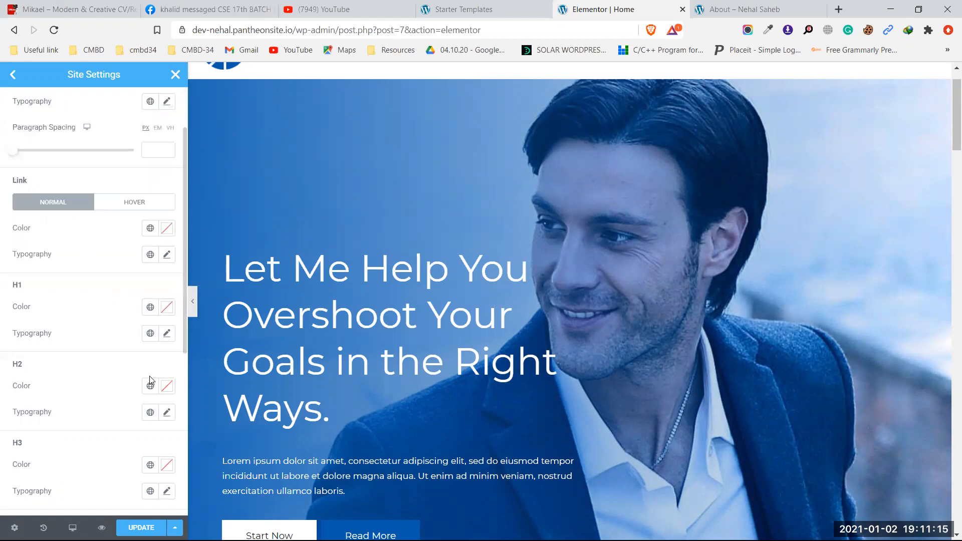
Step: Review the theme typography options from the Body and Link settings down to the H6 heading settings
scroll(126, 404, down, 6)
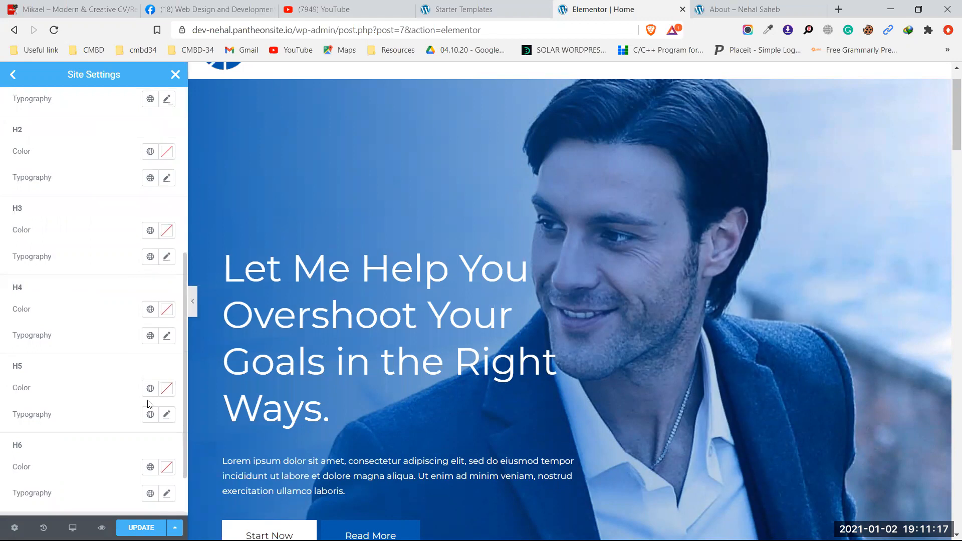
scroll(149, 404, down, 2)
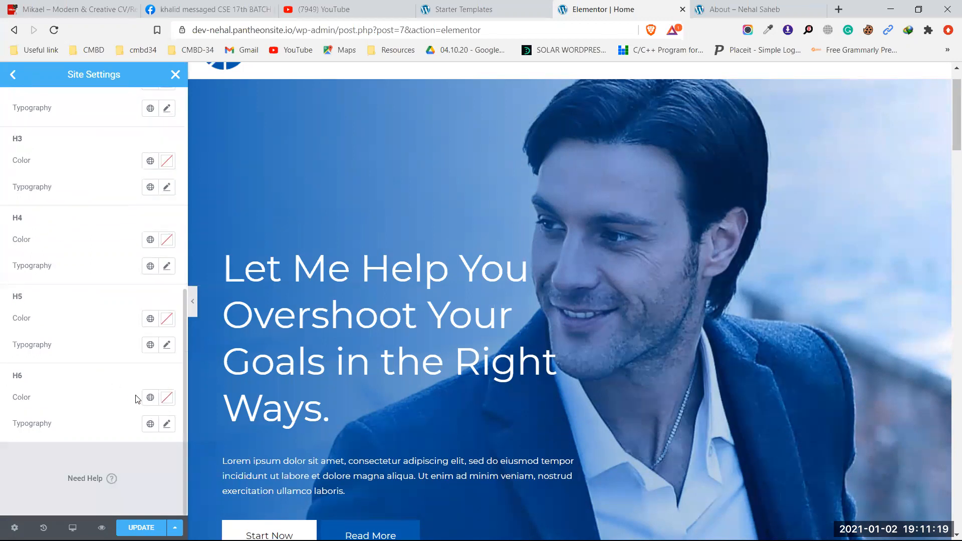
scroll(133, 215, up, 6)
scroll(129, 281, down, 5)
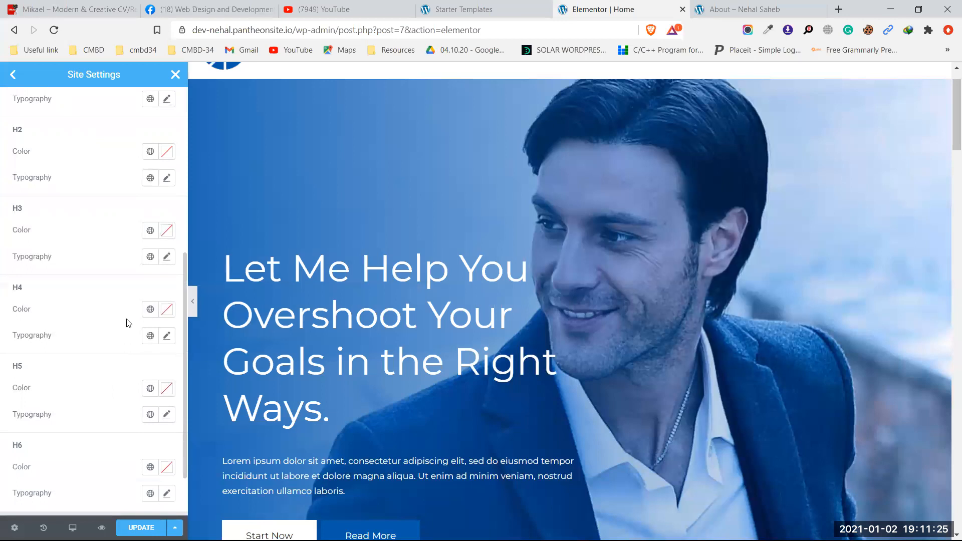
scroll(128, 324, up, 6)
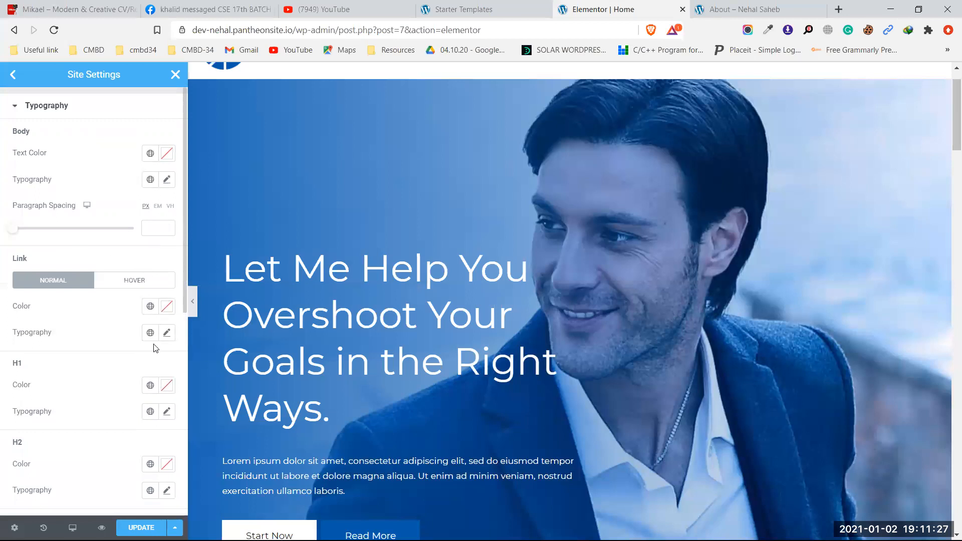
scroll(125, 401, down, 7)
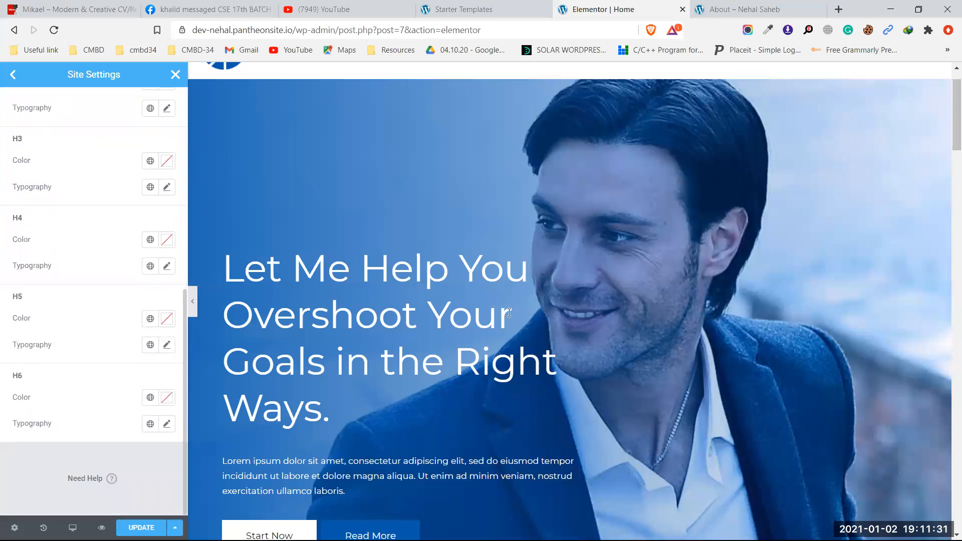
Step: Compare the "As Featured In:" heading with the hero heading and text on the home page
scroll(508, 312, down, 10)
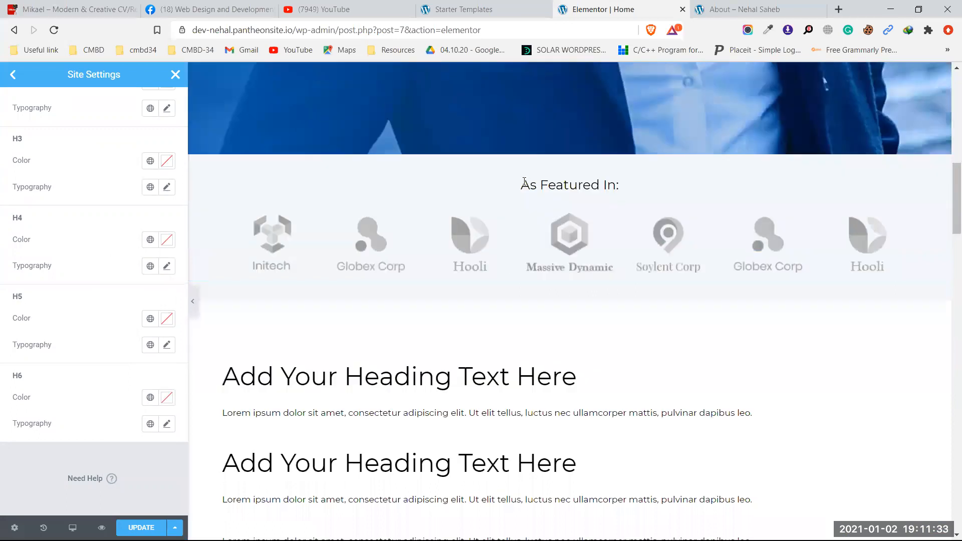
drag(523, 183, 629, 184)
click(637, 186)
scroll(599, 200, up, 10)
double_click(305, 316)
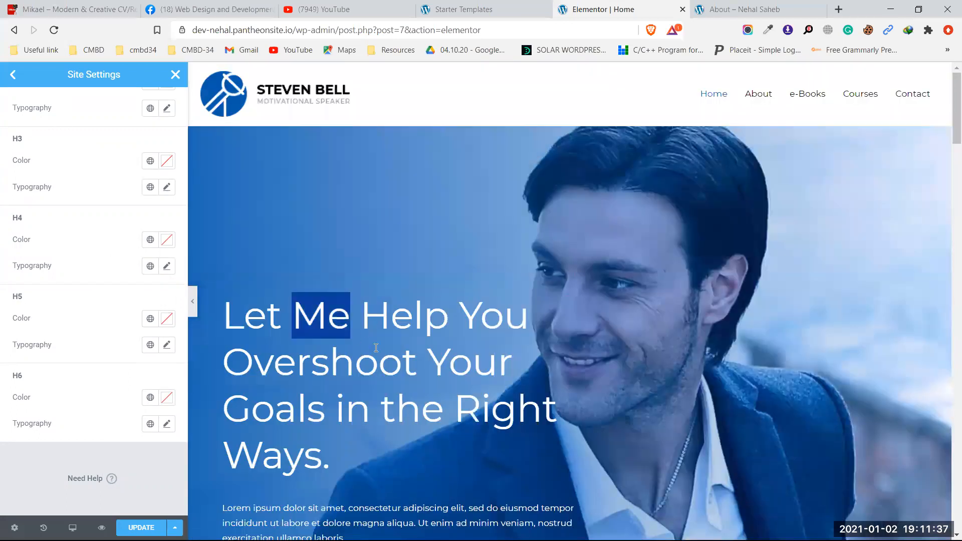
drag(375, 348, 410, 359)
click(451, 334)
scroll(451, 335, down, 3)
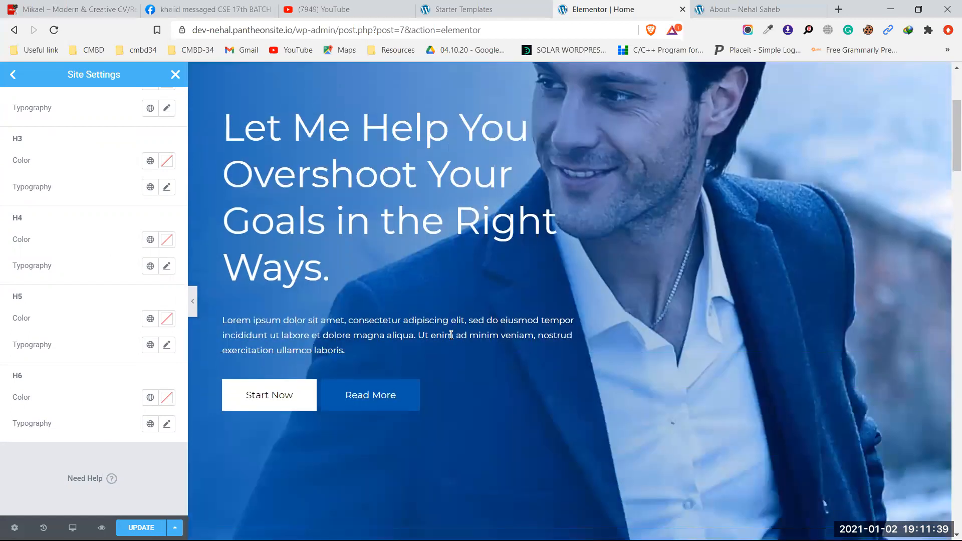
scroll(451, 334, down, 5)
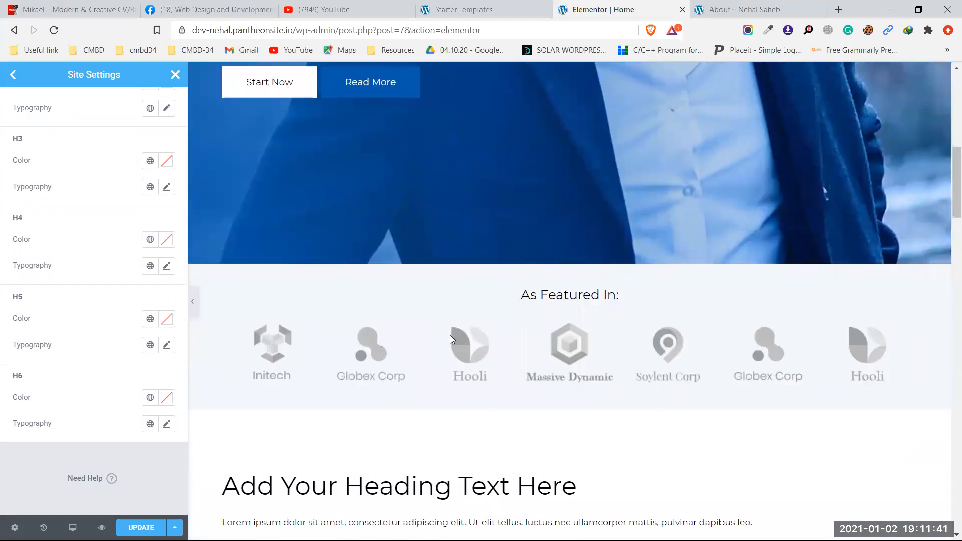
scroll(450, 334, down, 1)
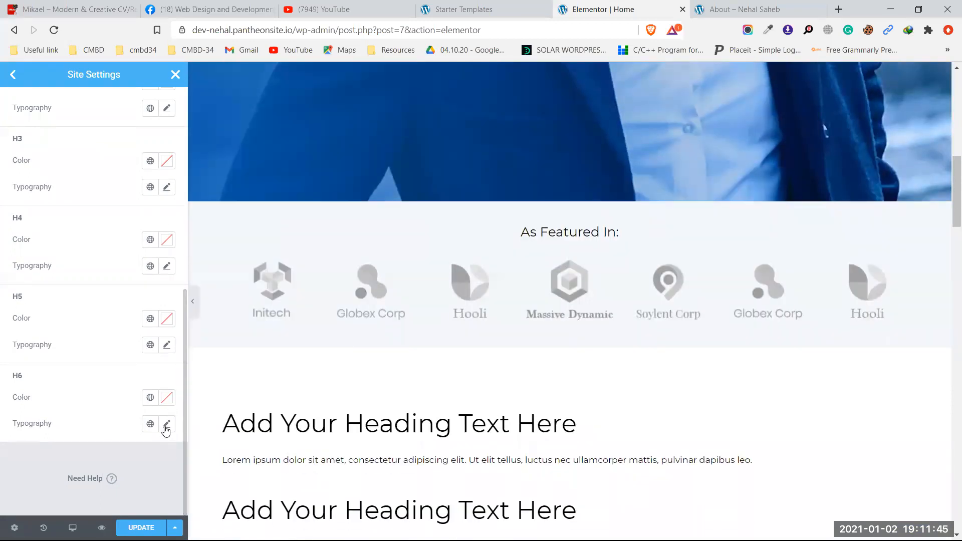
mouse_move(519, 231)
mouse_down()
mouse_move(631, 229)
mouse_move(523, 232)
mouse_up()
click(419, 216)
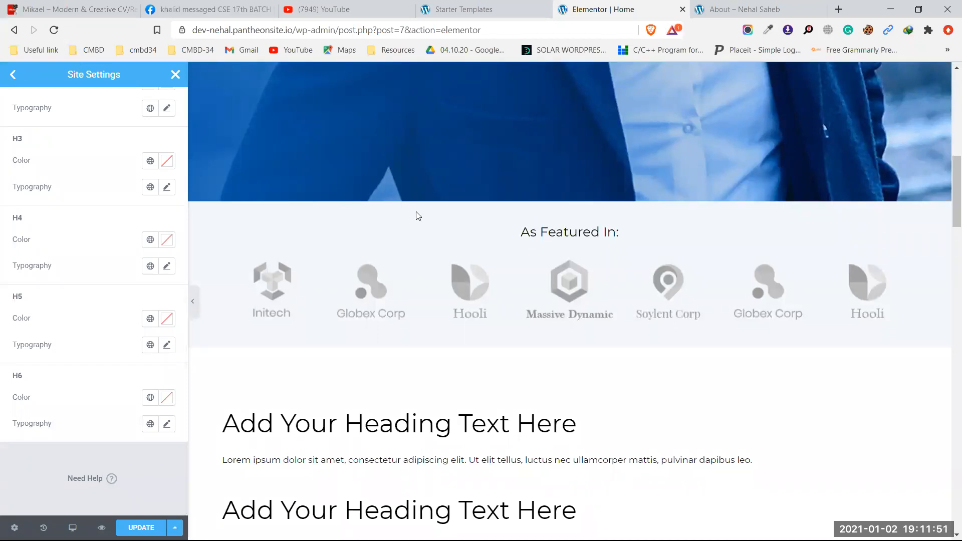
Step: Try Helvetica as the H4 font family with the "As Featured In:" section in view
scroll(451, 243, up, 1)
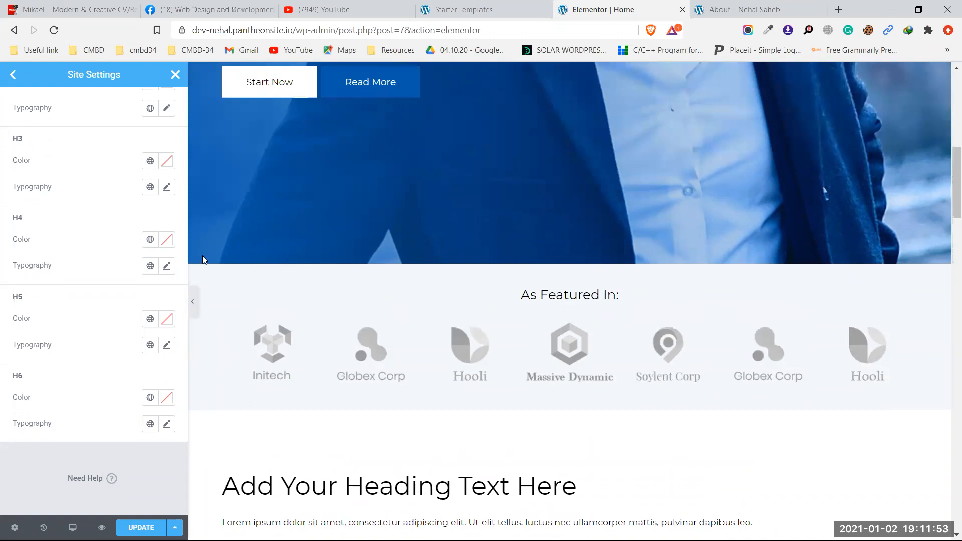
click(167, 266)
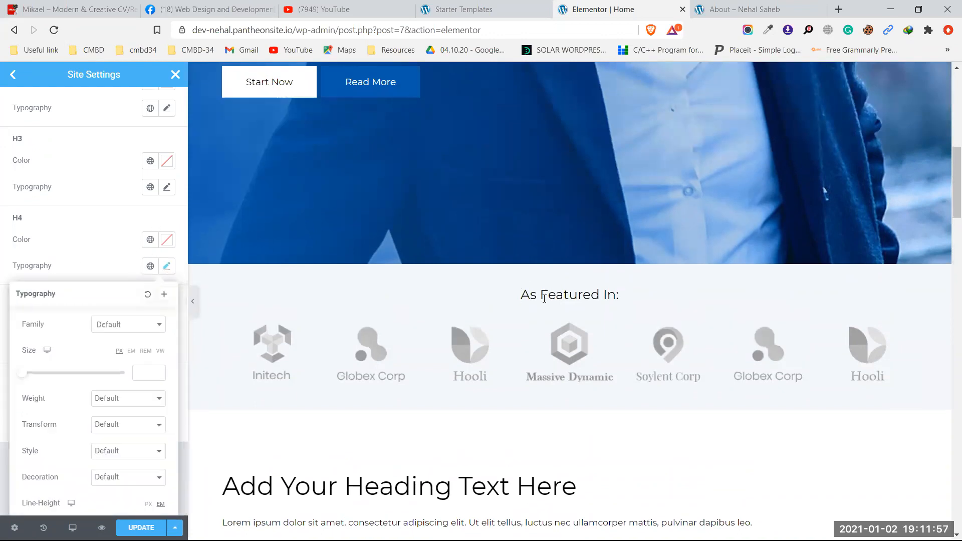
click(115, 325)
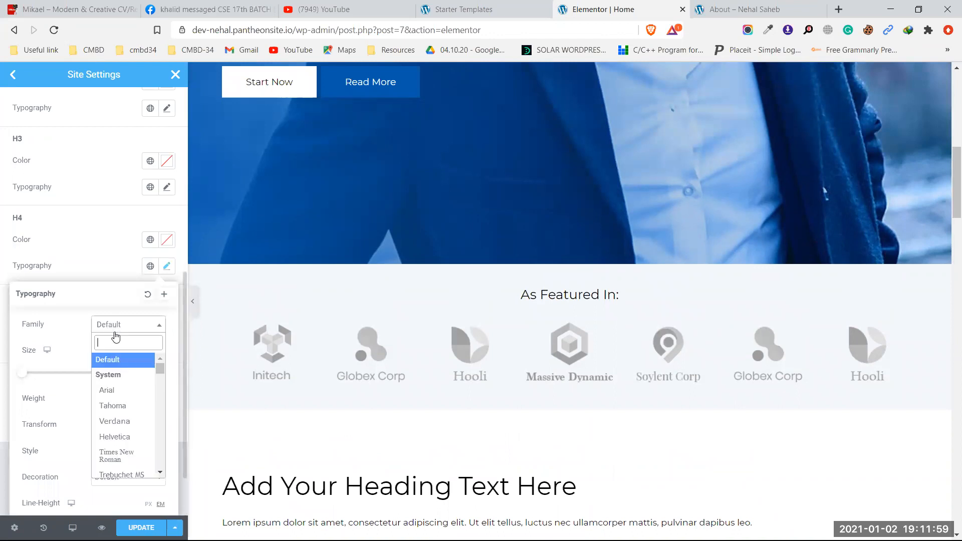
click(128, 436)
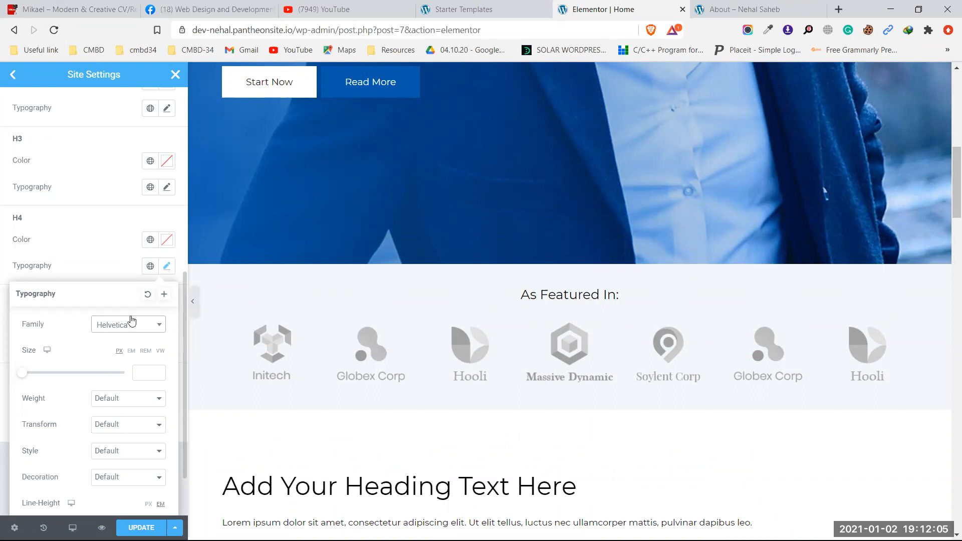
click(166, 267)
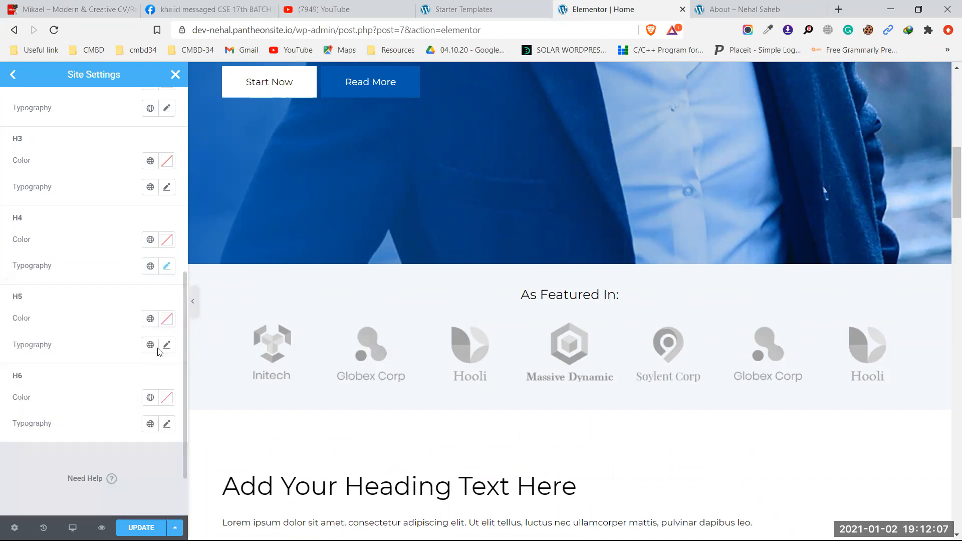
Step: Try Trebuchet MS as the H6 font family and Times New Roman as the H5 font family
click(166, 426)
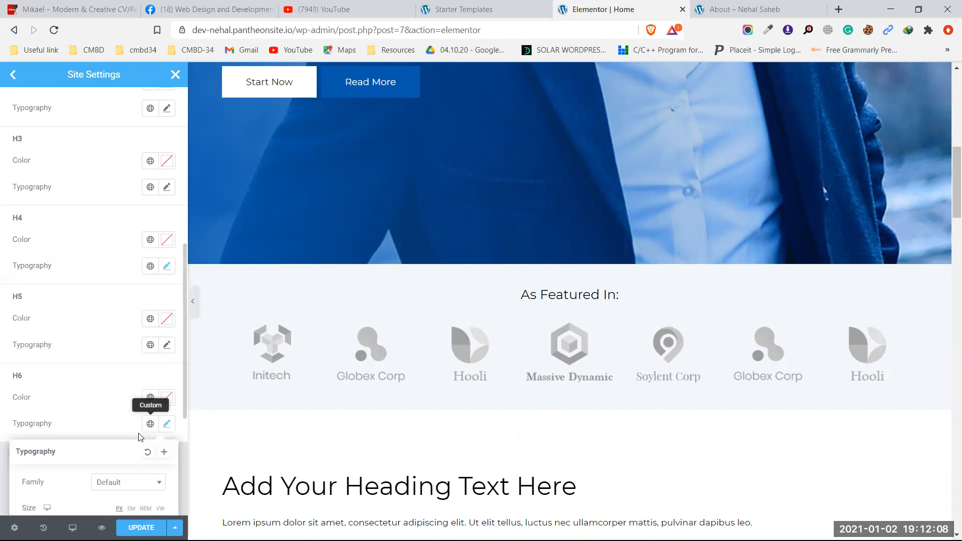
click(133, 482)
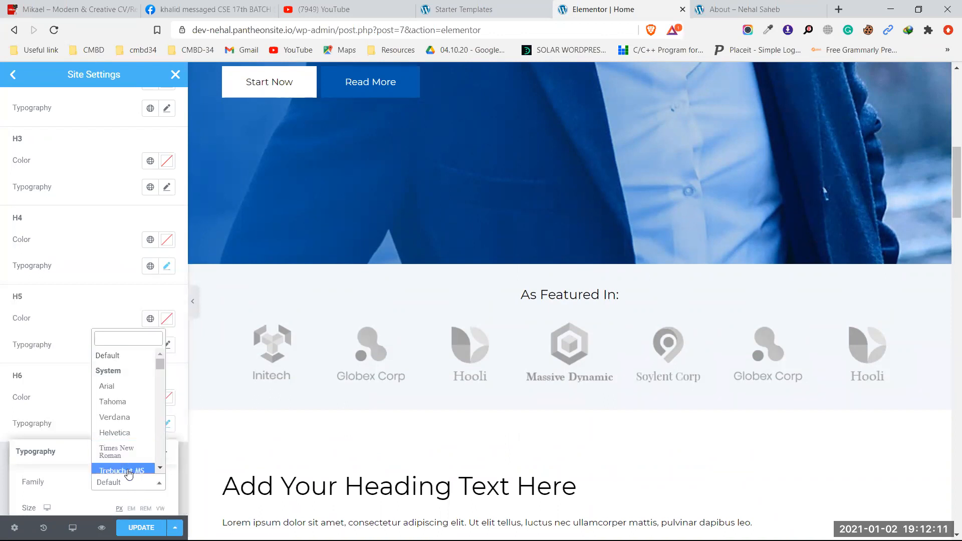
click(129, 471)
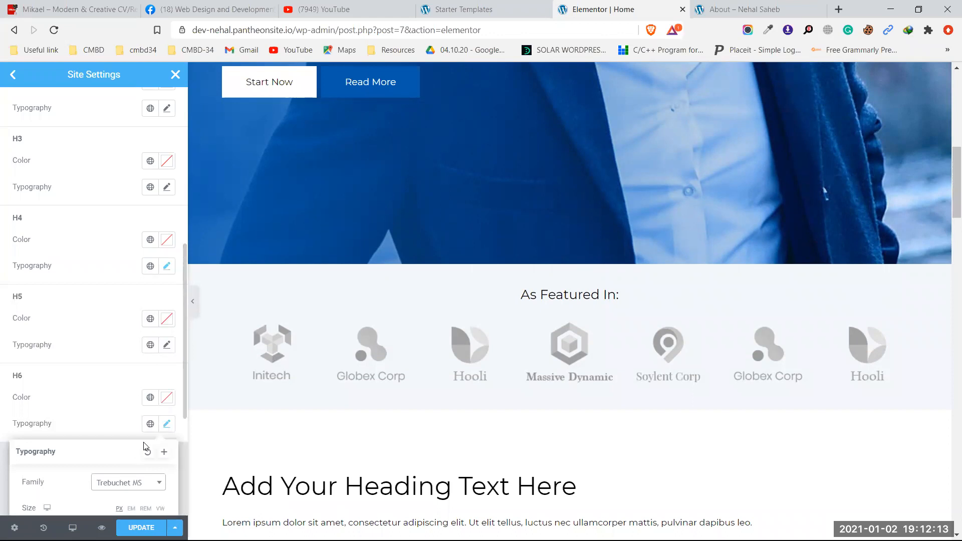
click(166, 345)
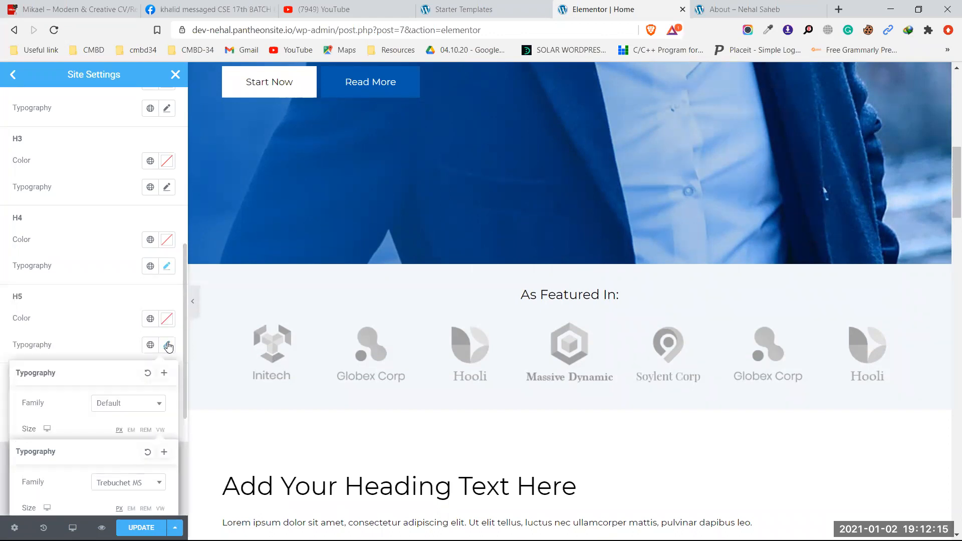
click(142, 405)
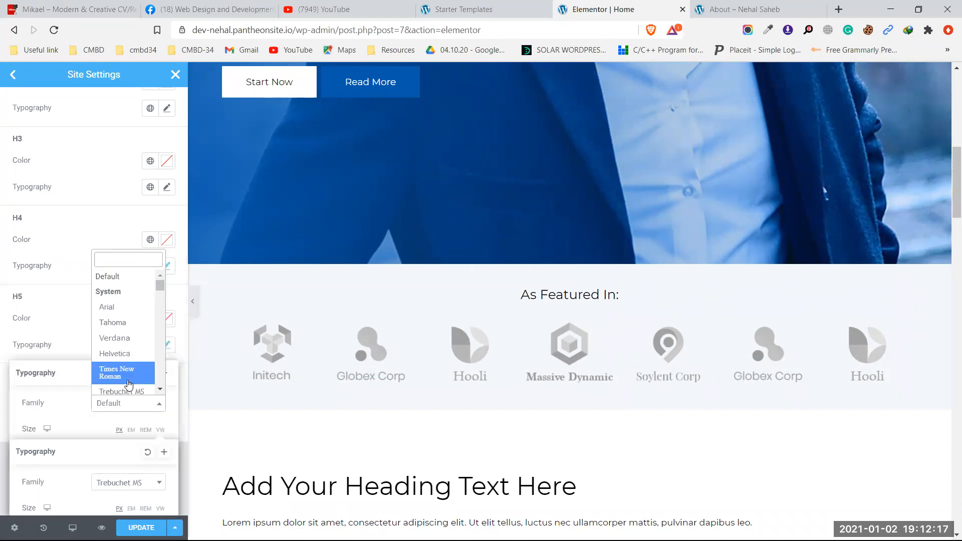
click(130, 380)
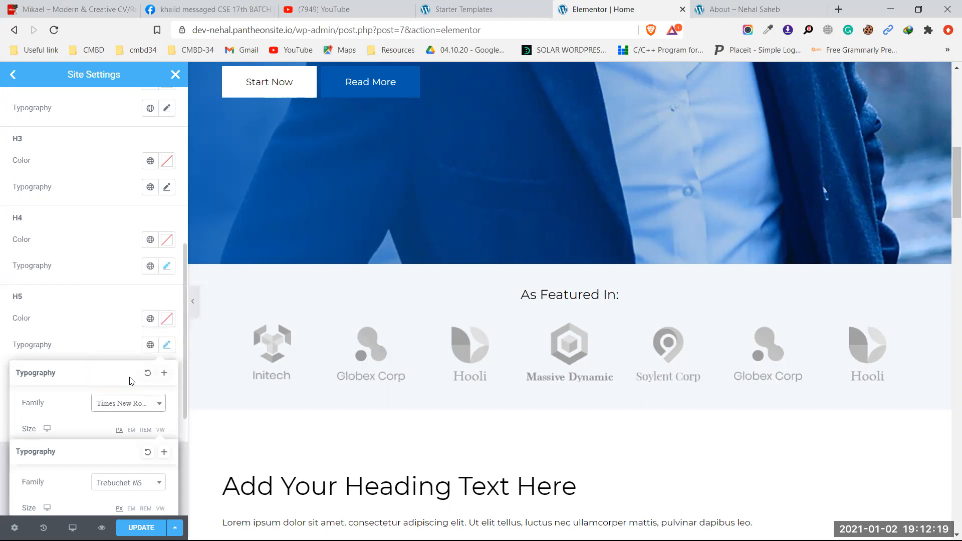
click(161, 345)
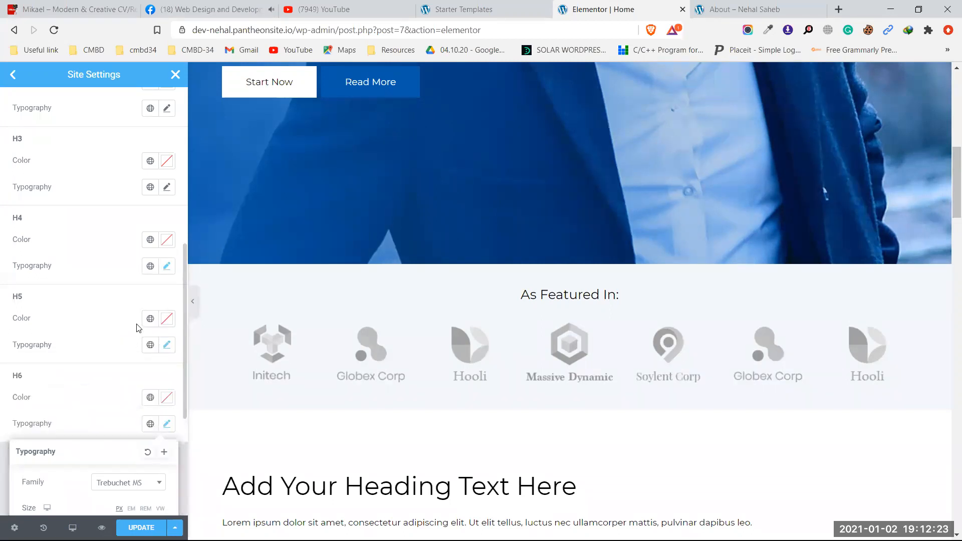
Step: Try Trebuchet MS as the H3 font family and check the "As Featured In:" heading
click(167, 188)
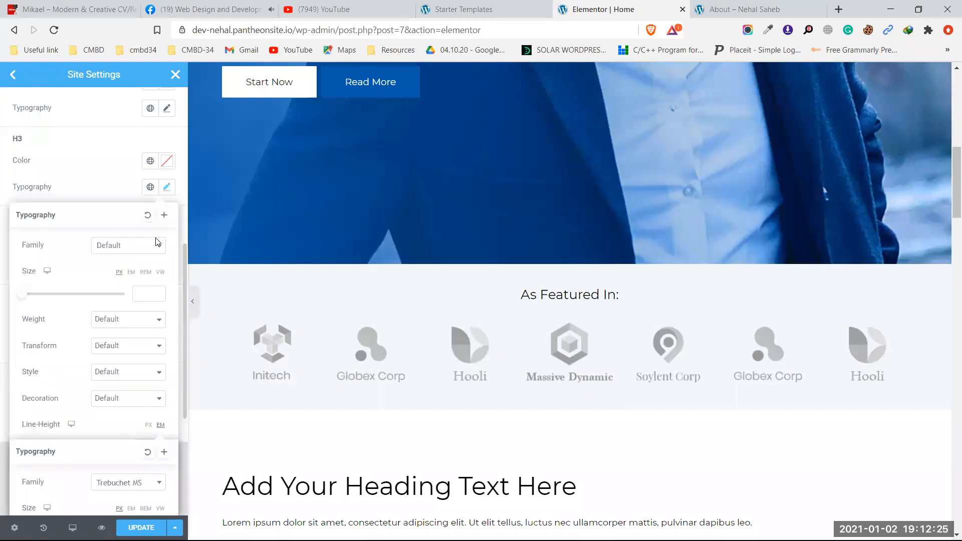
click(131, 245)
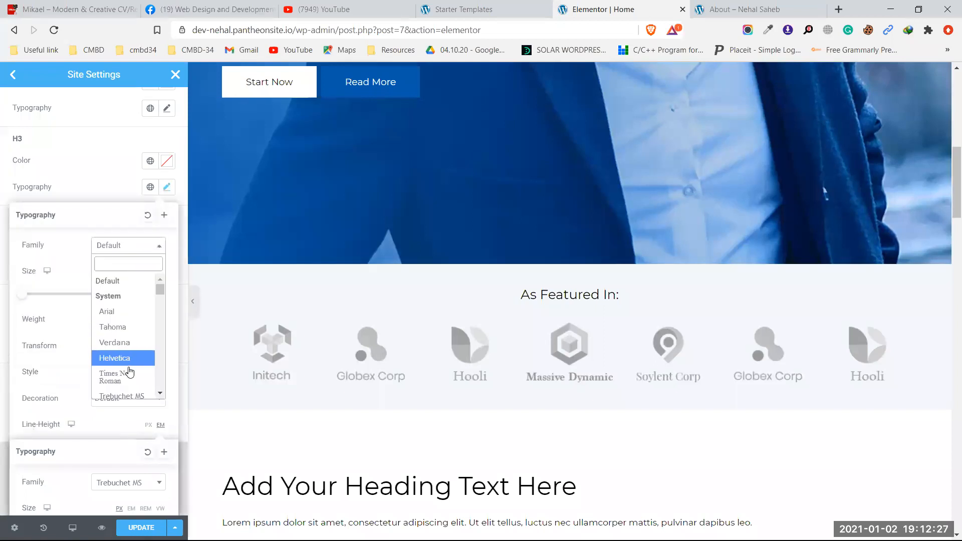
scroll(128, 363, down, 2)
click(132, 337)
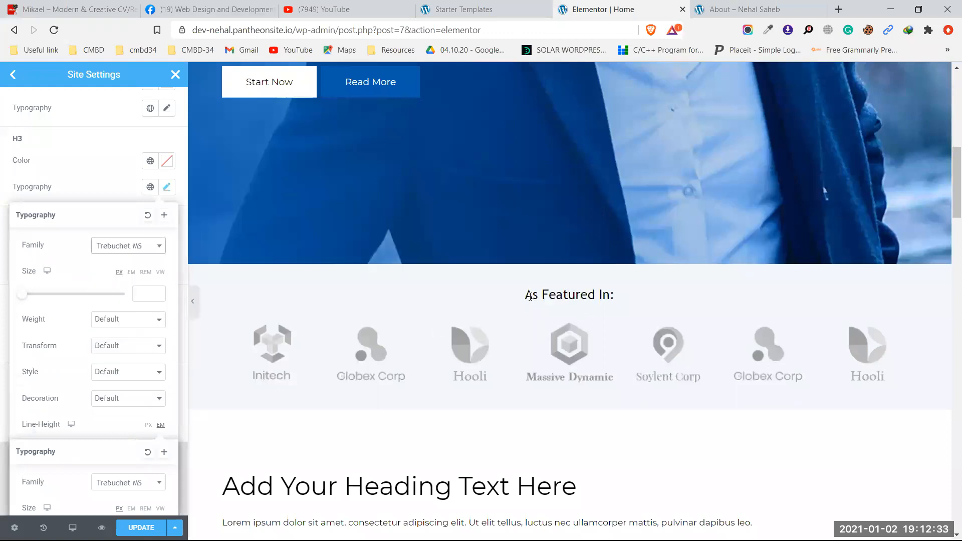
click(170, 191)
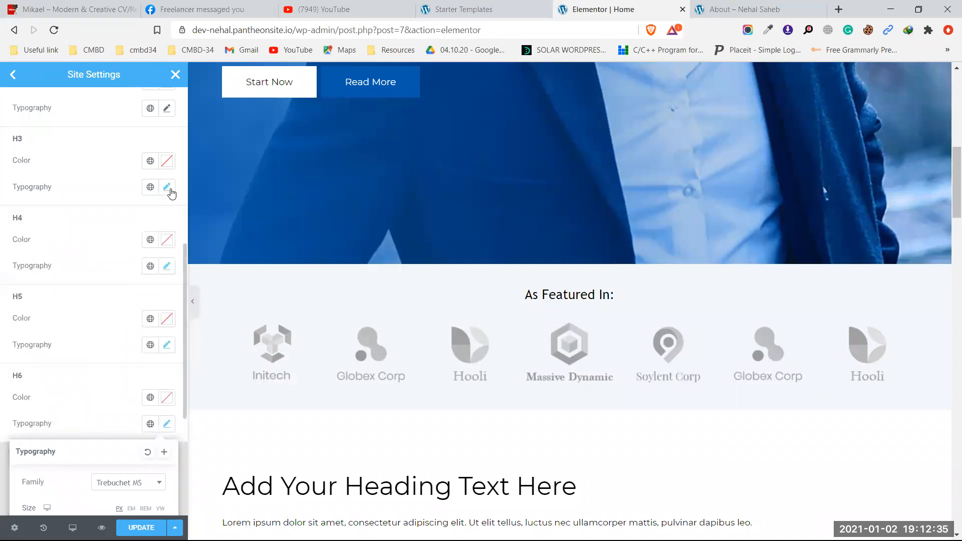
Step: Reset the H4, H5 and H6 typography to their default settings
click(166, 267)
click(144, 295)
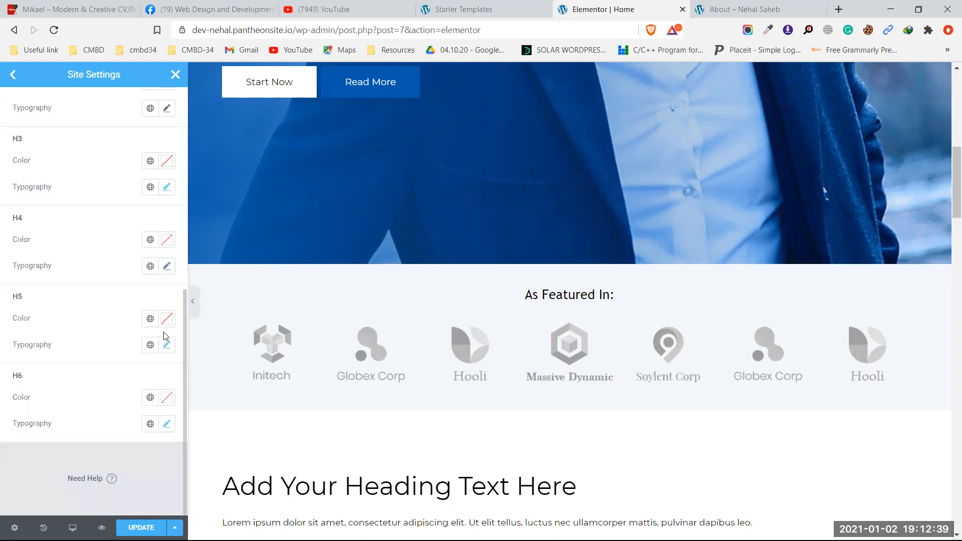
click(161, 349)
click(146, 373)
click(167, 344)
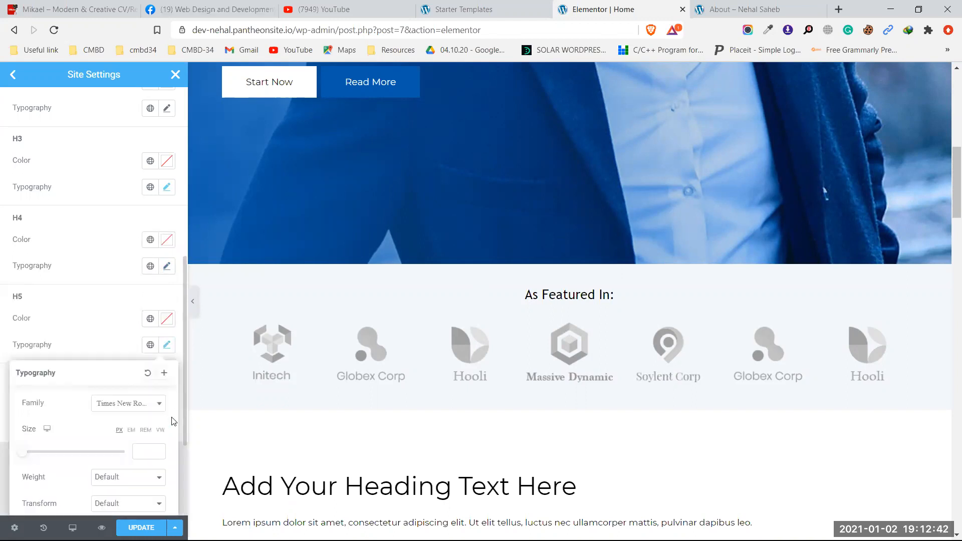
click(147, 373)
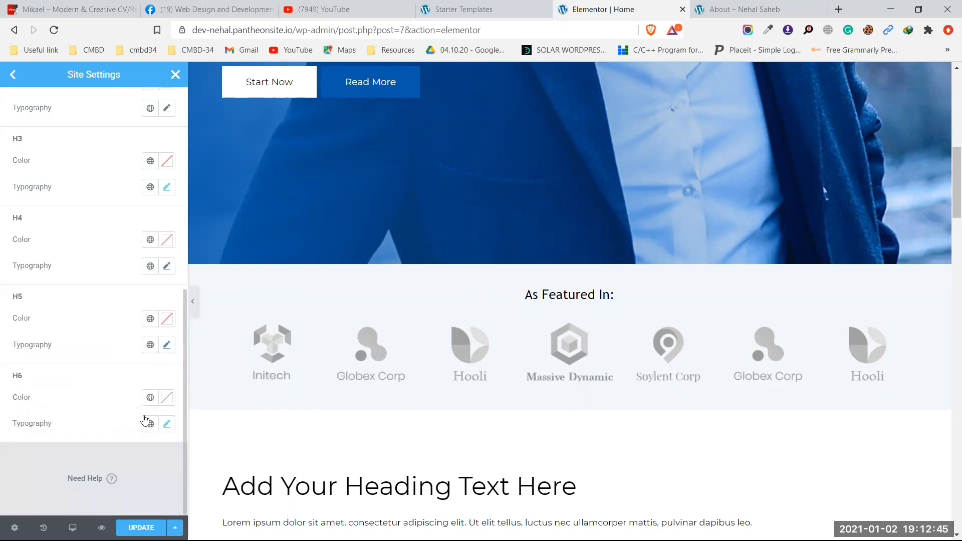
click(144, 453)
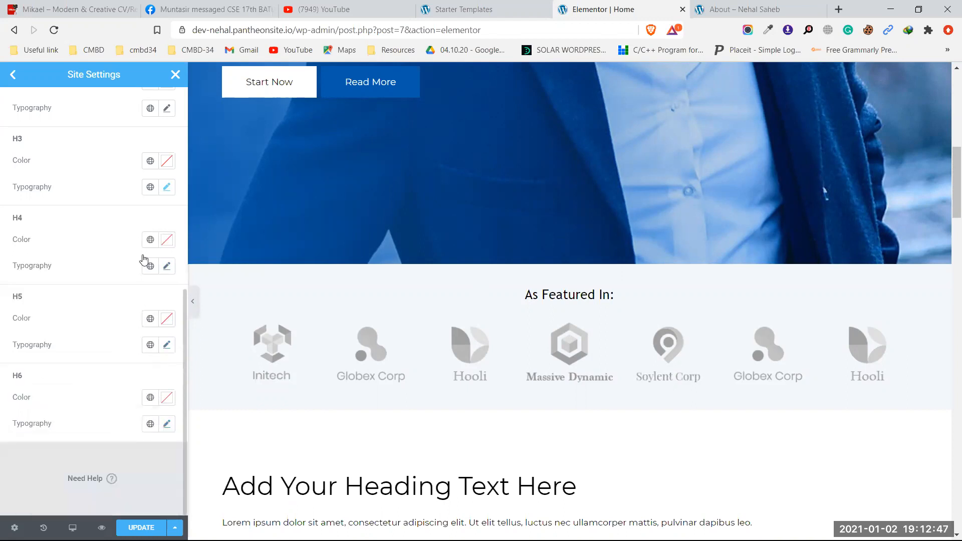
Step: Try Abril Fatface and Advent Pro as the H3 font family with the "As Featured In:" heading in view
click(169, 188)
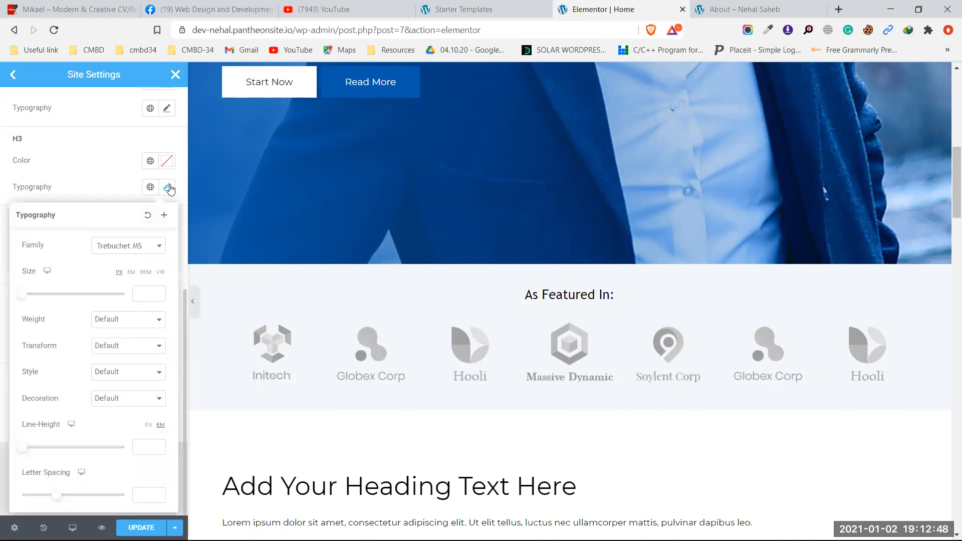
click(120, 252)
scroll(131, 351, down, 2)
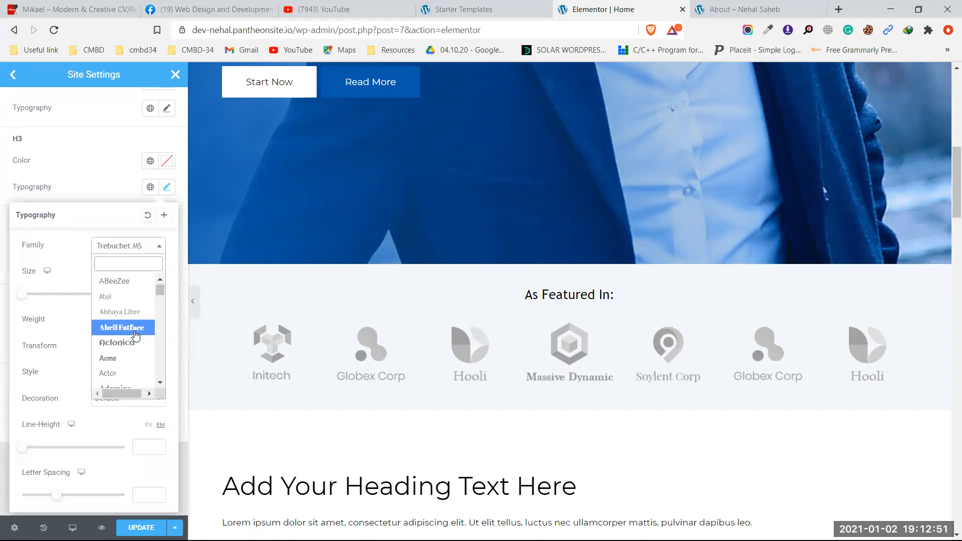
click(134, 332)
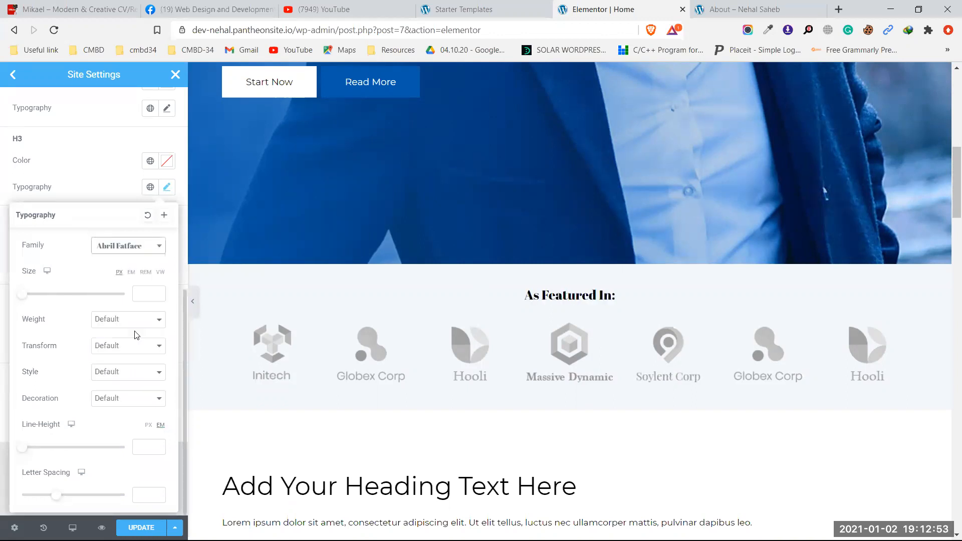
click(130, 246)
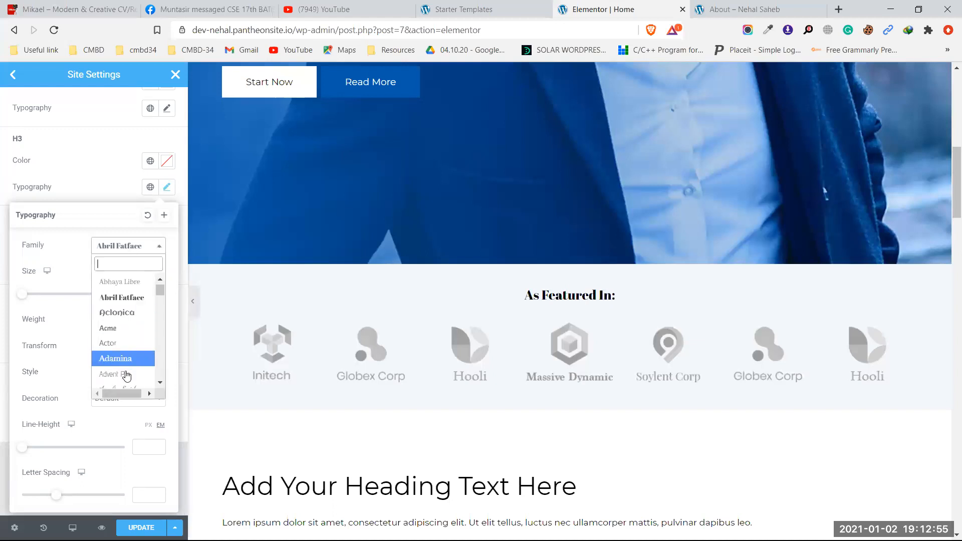
click(129, 378)
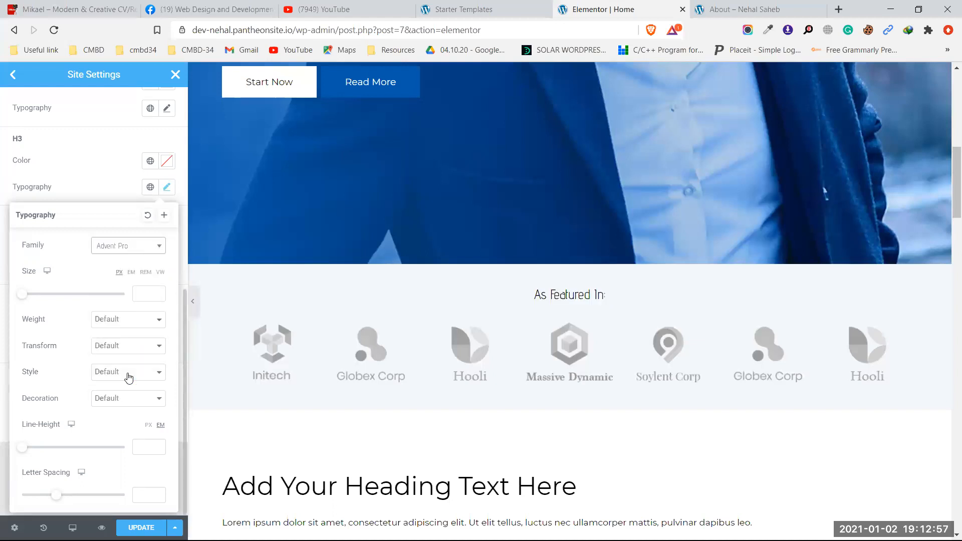
Step: Return the theme H3 font family to Default
click(125, 245)
scroll(120, 296, up, 5)
click(121, 282)
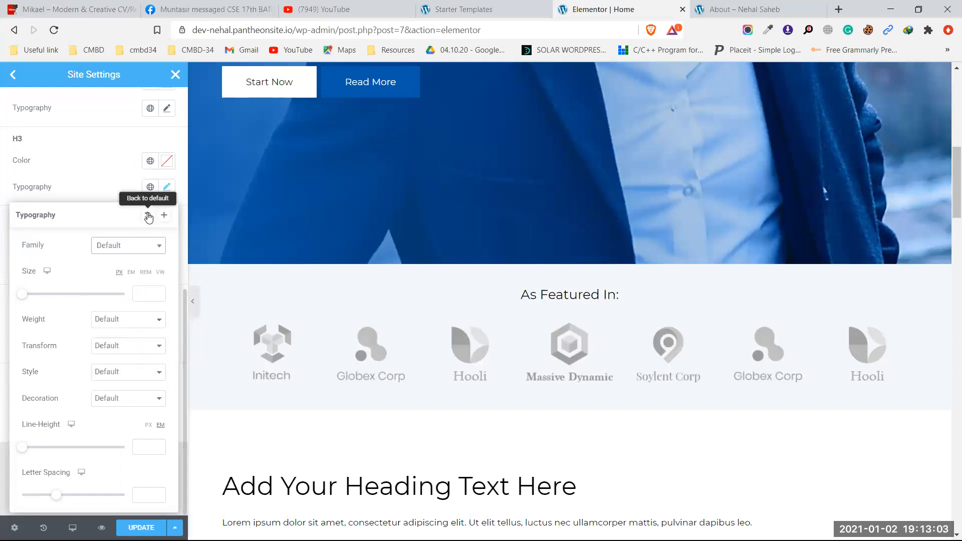
click(154, 203)
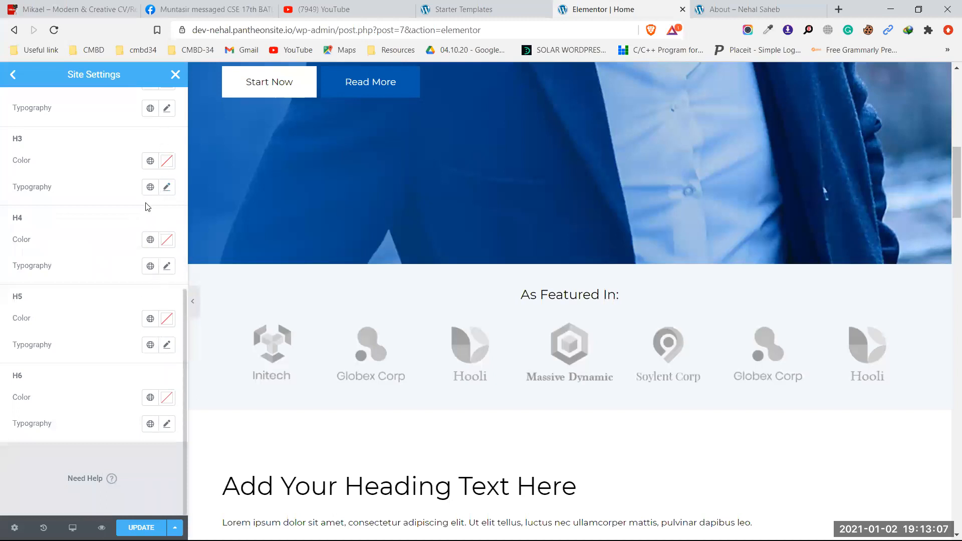
Step: Review the home page and theme typography, then leave Site Settings and save the changes
scroll(144, 203, up, 5)
scroll(540, 301, up, 3)
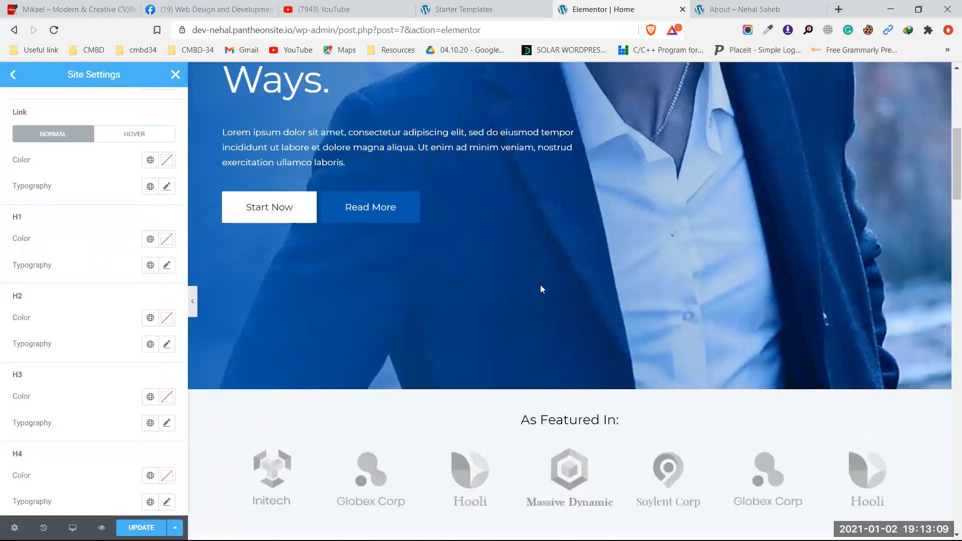
scroll(539, 312, down, 4)
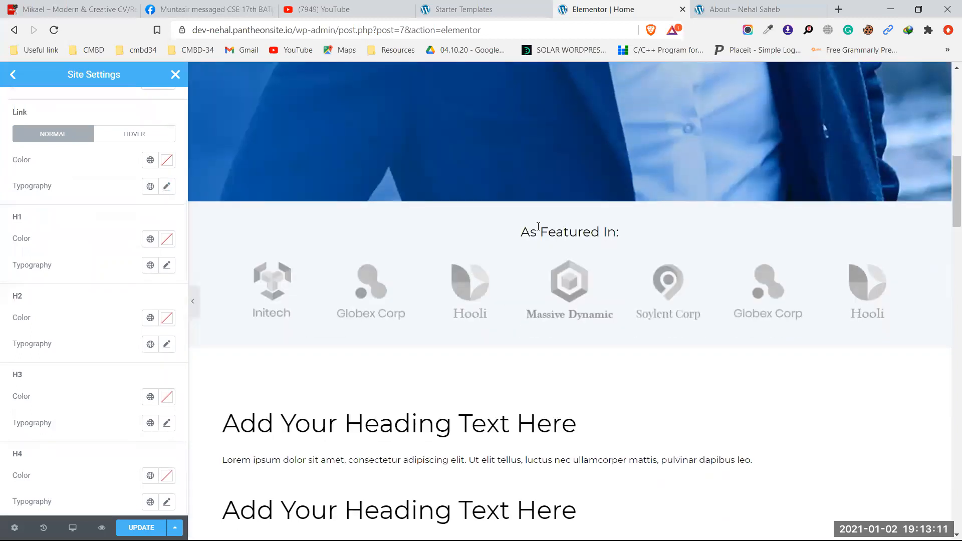
scroll(98, 225, up, 3)
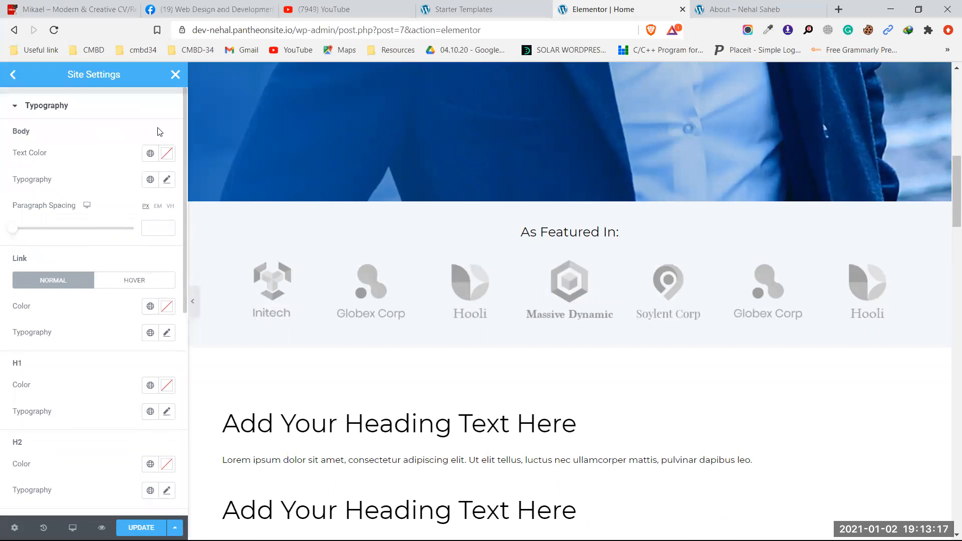
click(174, 74)
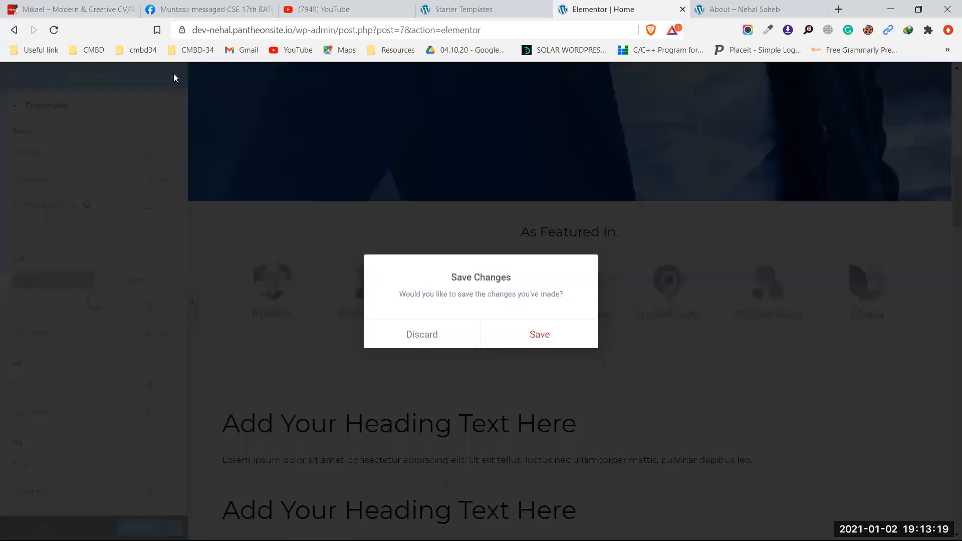
click(549, 338)
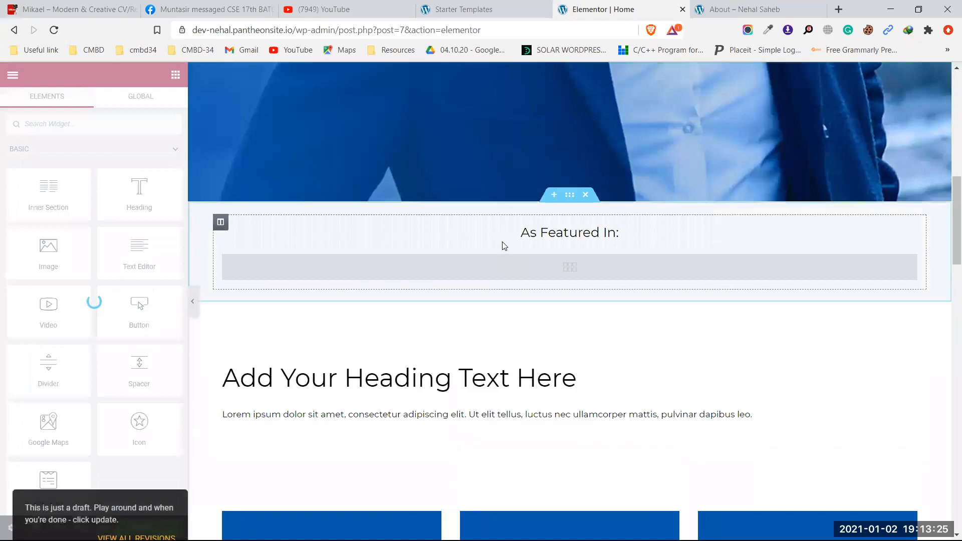
Step: Insert a Heading widget directly below the "As Featured In:" heading on the home page
scroll(564, 281, down, 12)
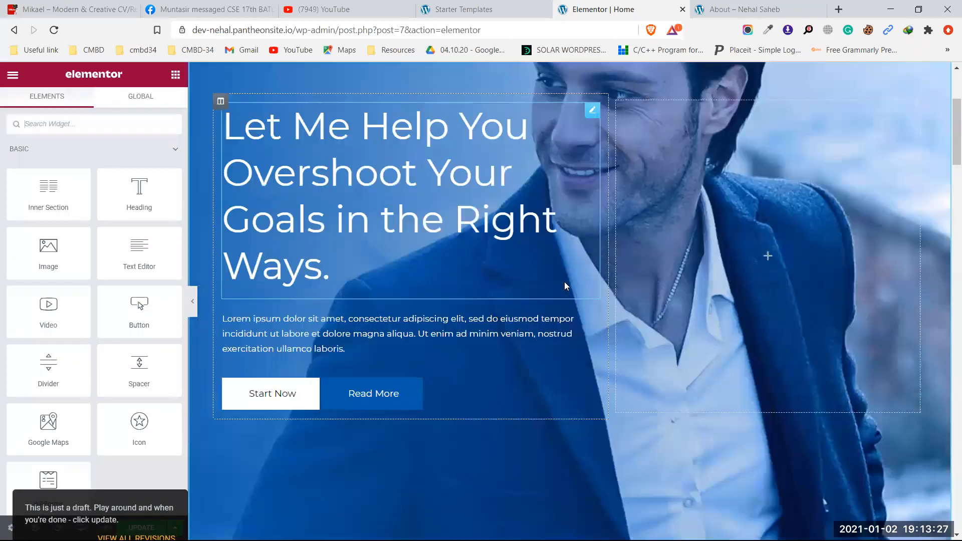
scroll(575, 213, up, 1)
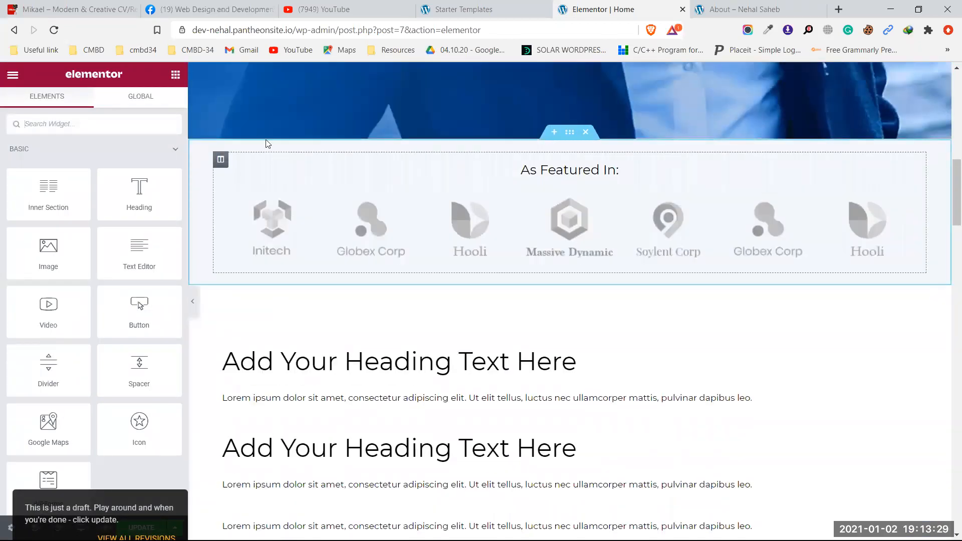
drag(135, 195, 548, 172)
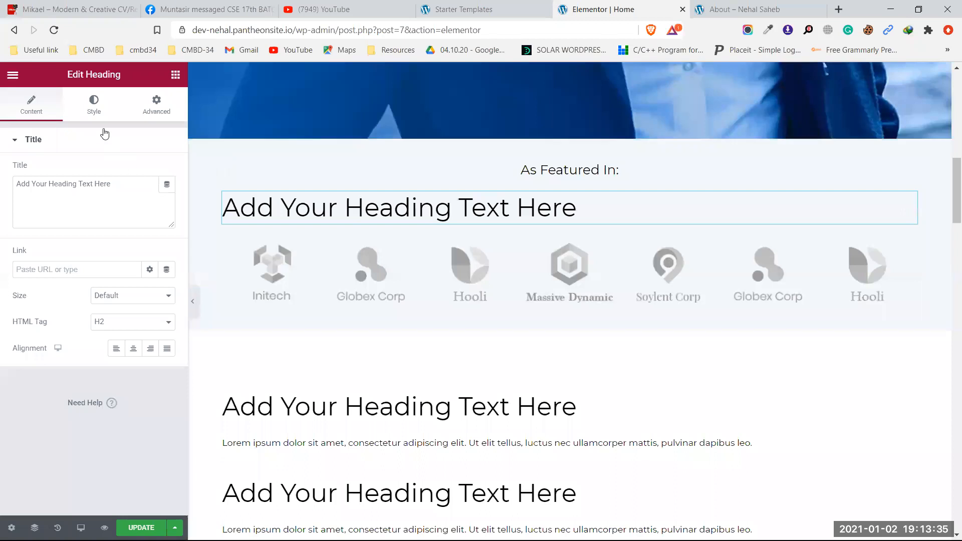
Step: Set the inserted heading's own font family to Aguafina Script and update the page
click(103, 112)
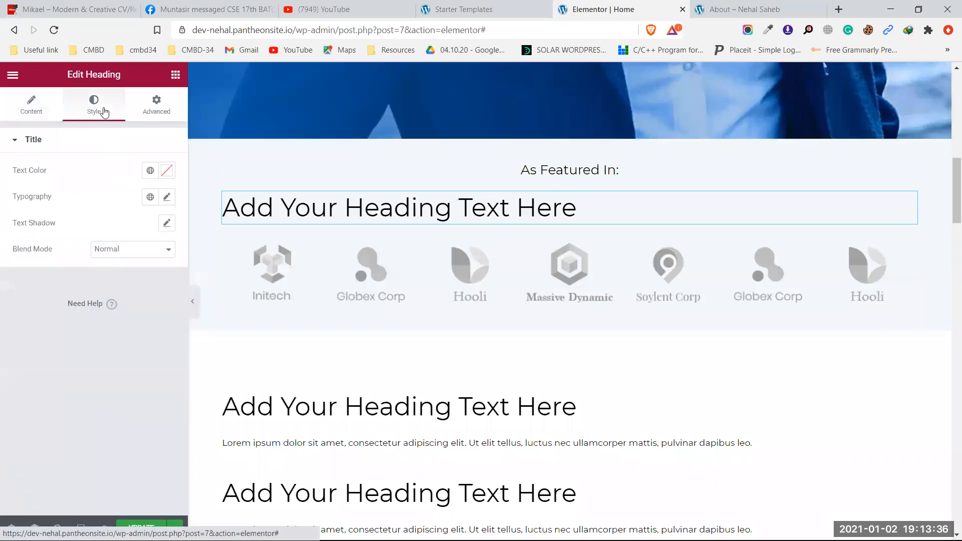
click(165, 199)
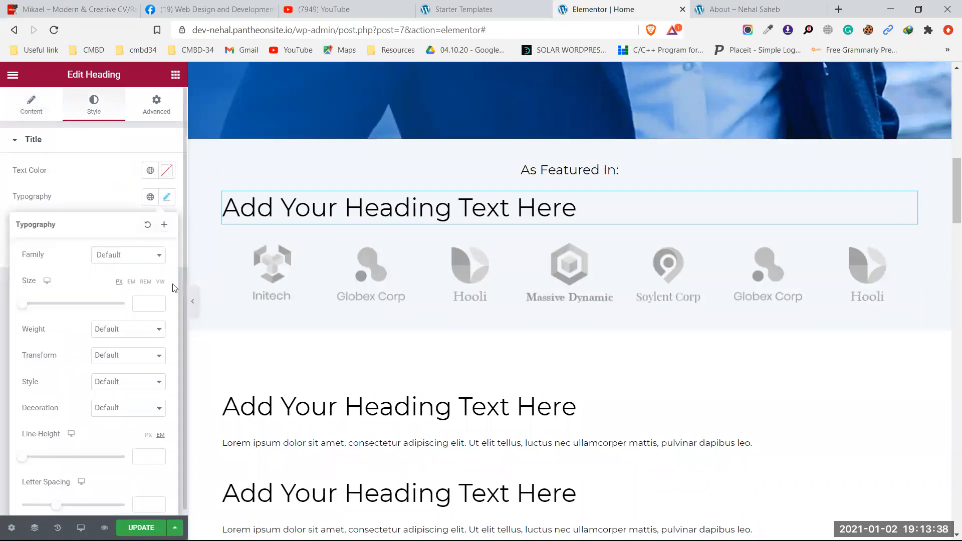
click(145, 260)
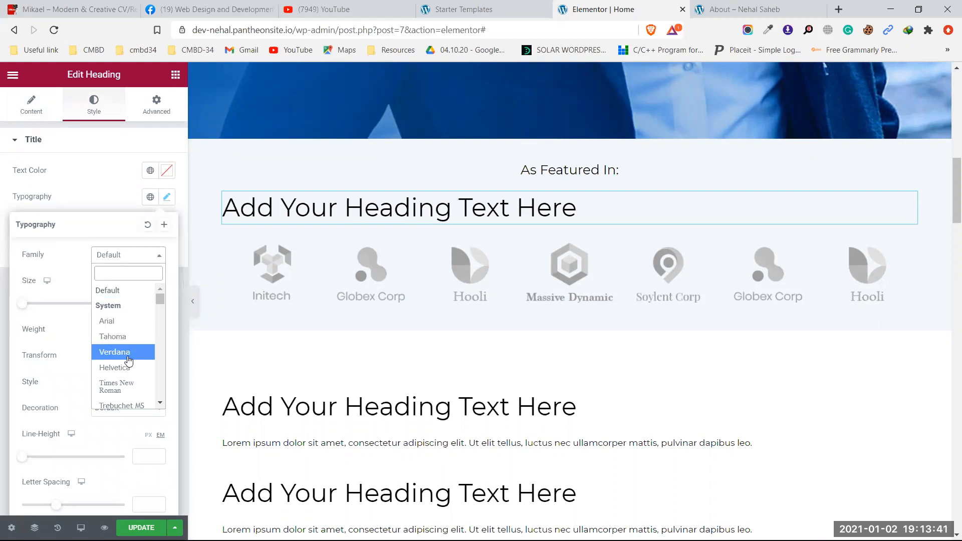
scroll(130, 376, down, 1)
scroll(132, 381, down, 1)
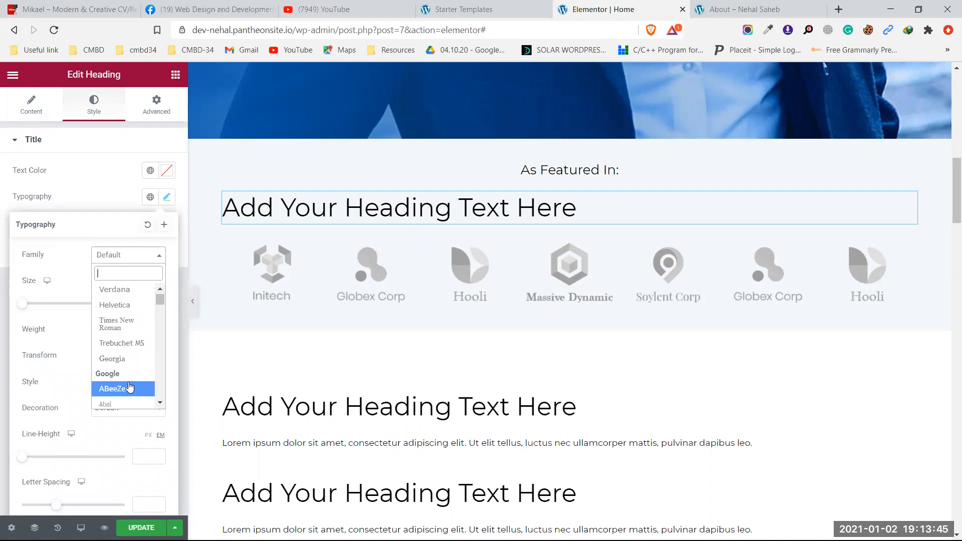
scroll(133, 381, down, 3)
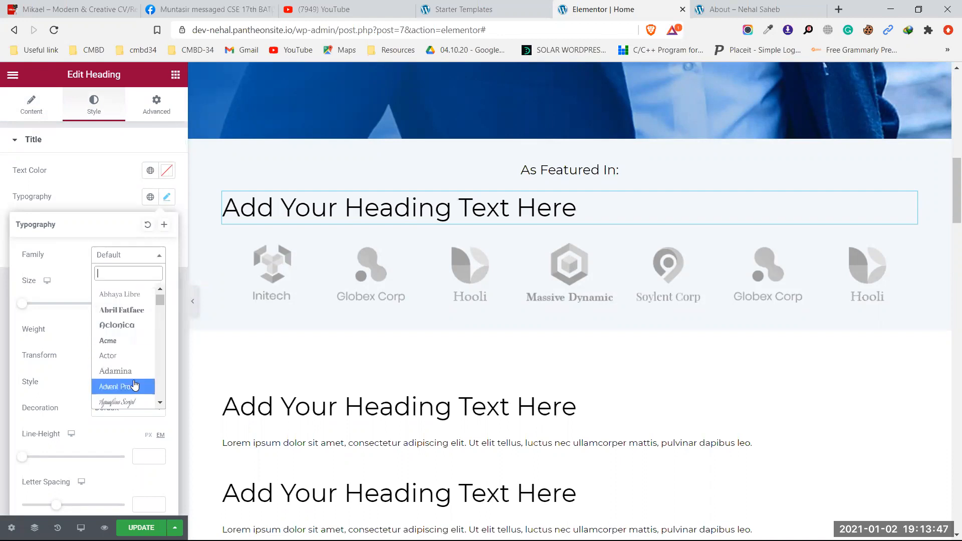
click(133, 401)
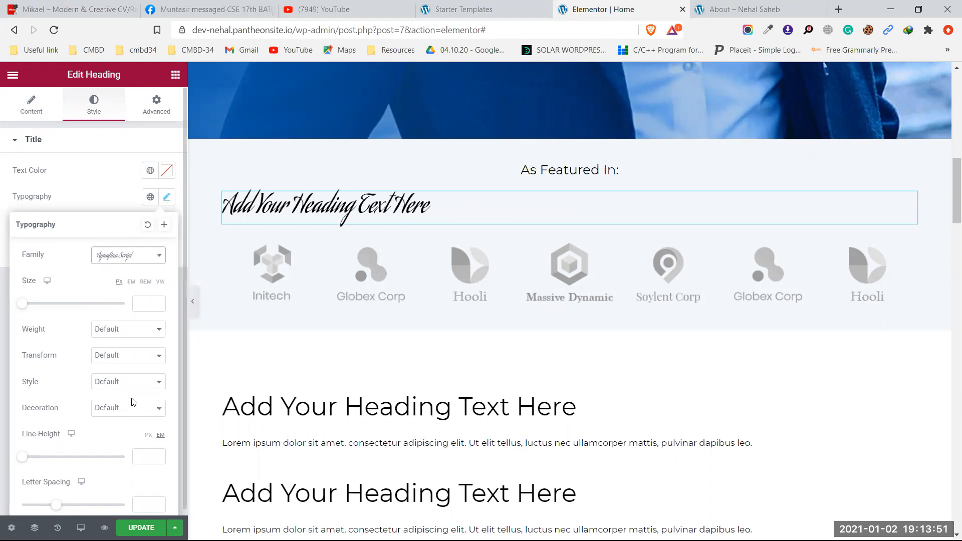
click(142, 527)
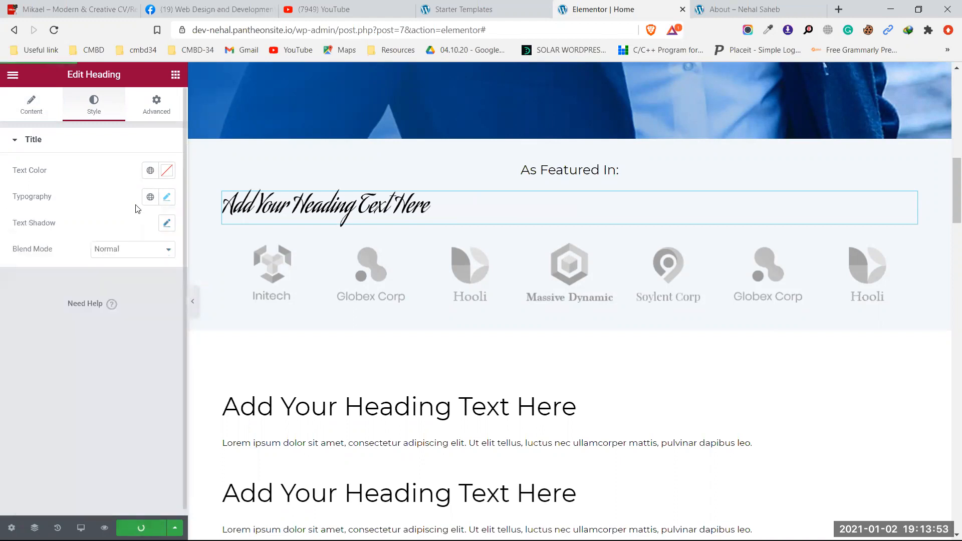
Step: Add a second Heading widget directly below "As Featured In:" with Aguafina Script as its font family, and update the page
click(176, 74)
drag(127, 200, 321, 203)
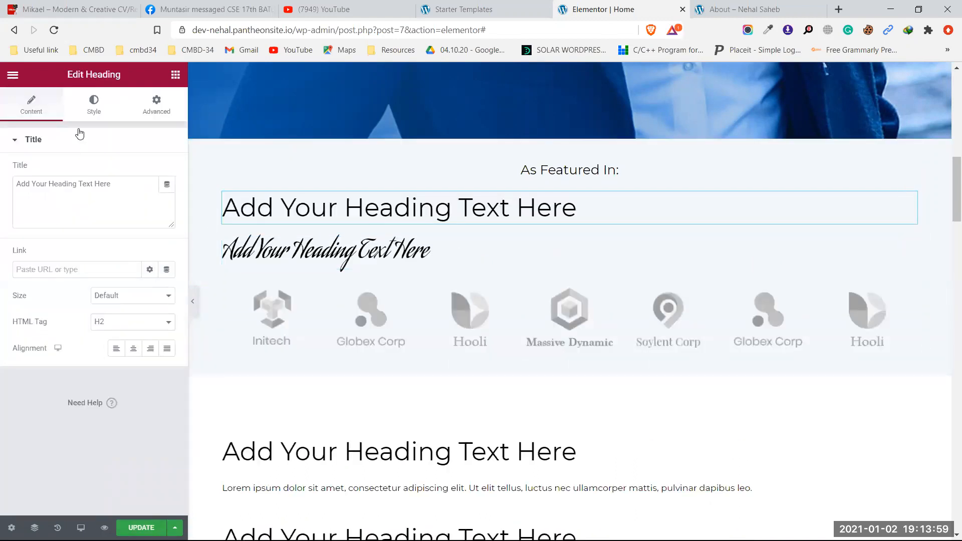
click(94, 103)
click(167, 197)
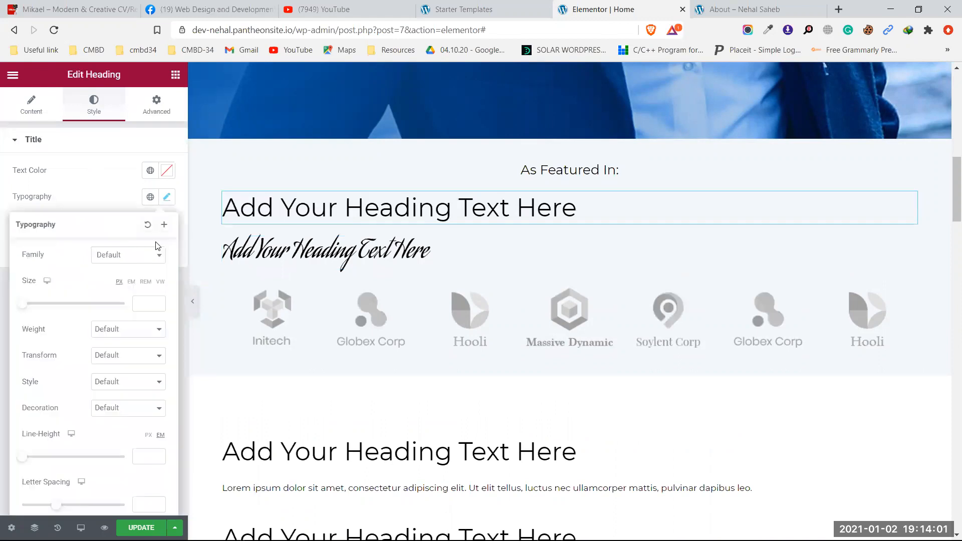
click(136, 255)
scroll(139, 372, down, 5)
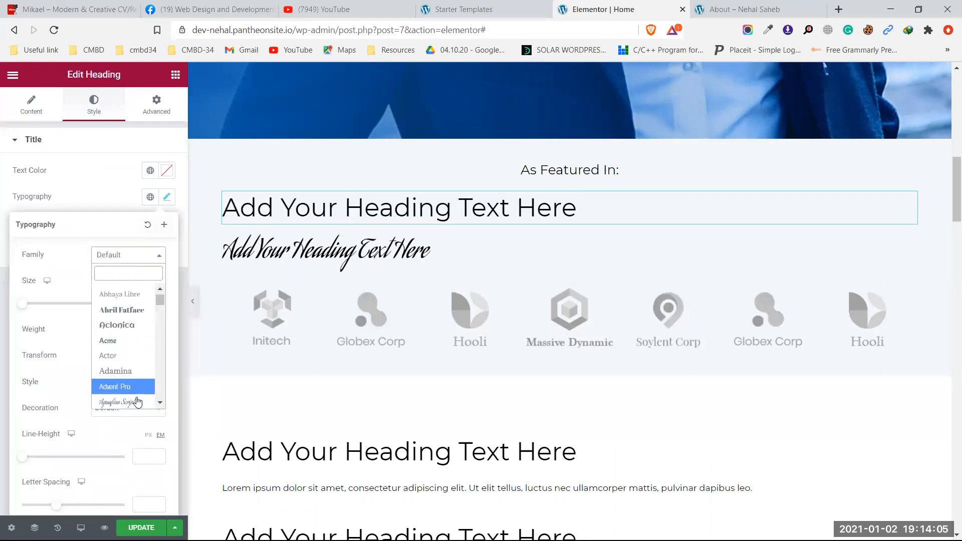
click(134, 402)
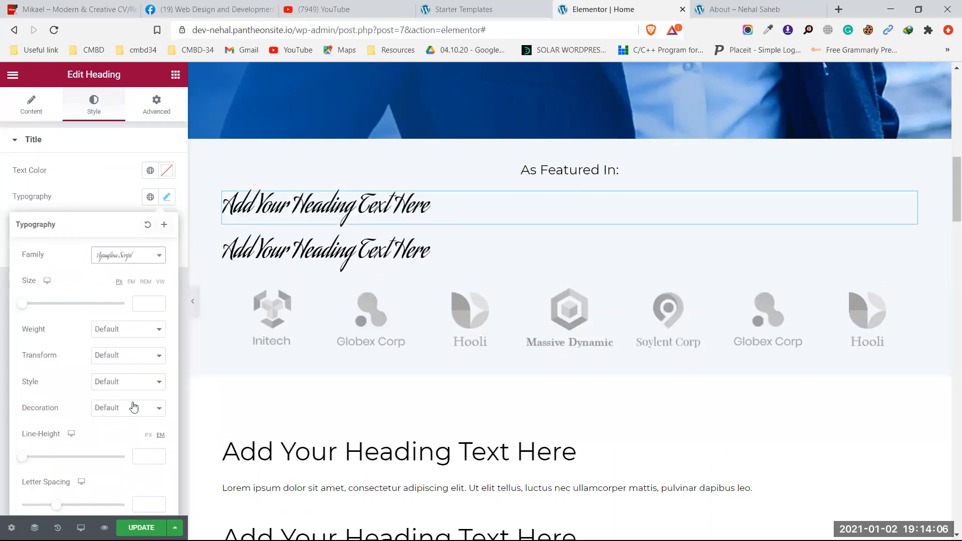
click(140, 528)
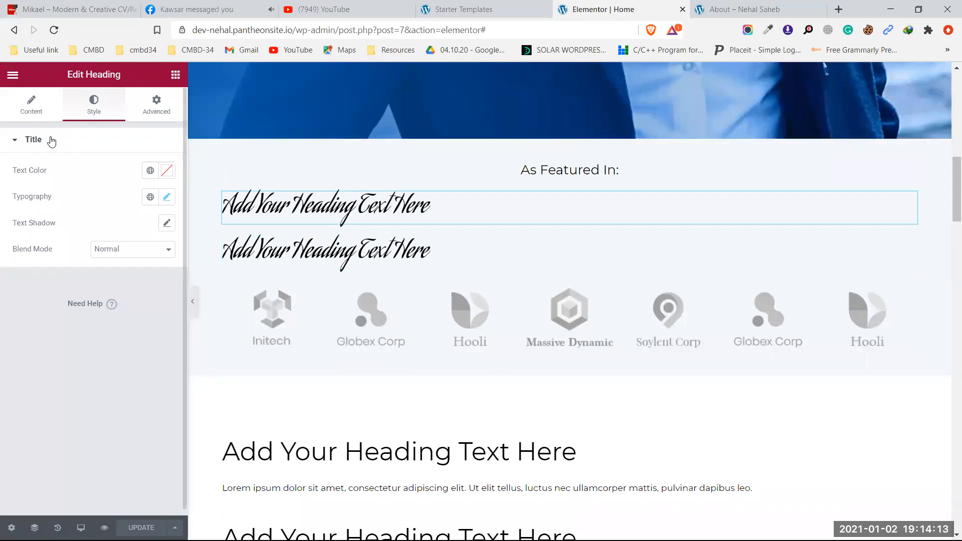
Step: Set the theme H1 font family to Aguafina Script in the site's typography settings and save the update
click(13, 74)
click(82, 132)
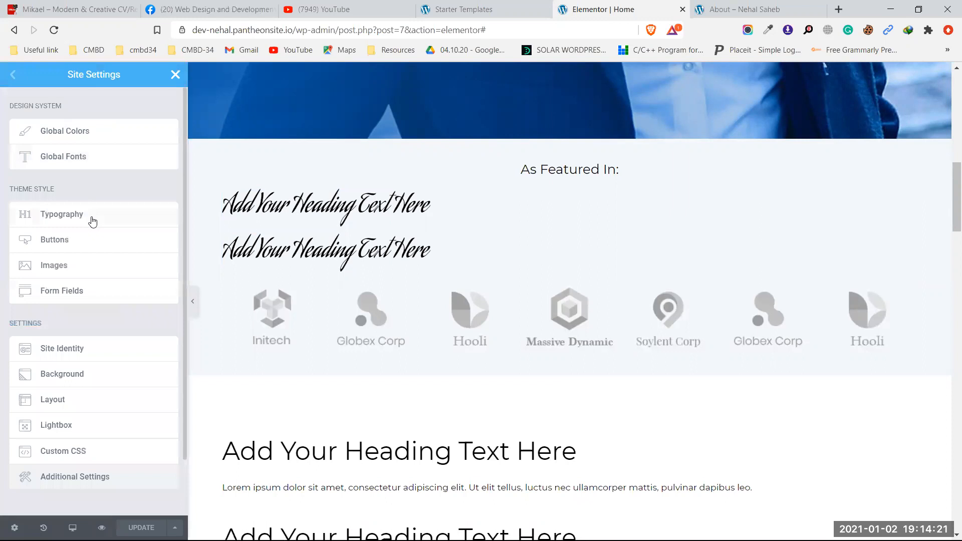
click(92, 221)
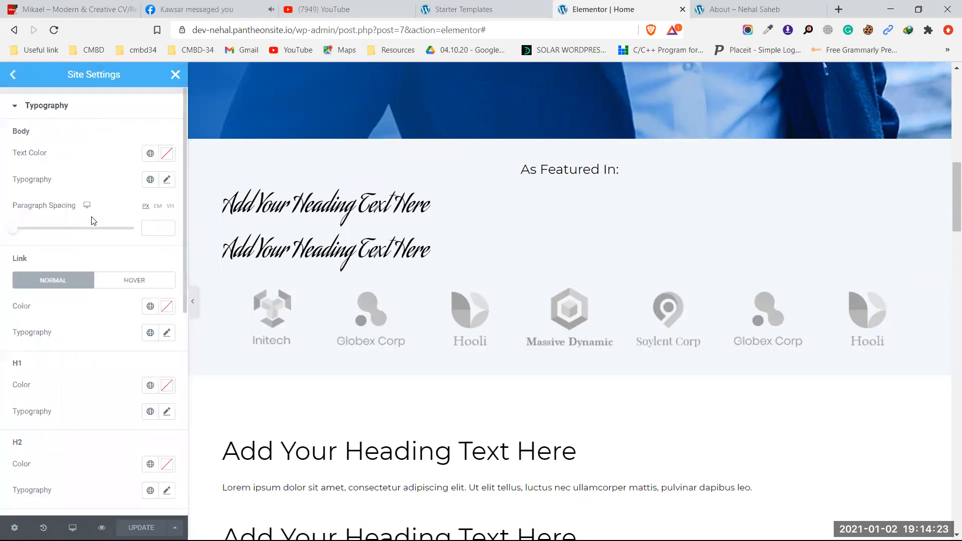
click(167, 413)
scroll(114, 395, down, 3)
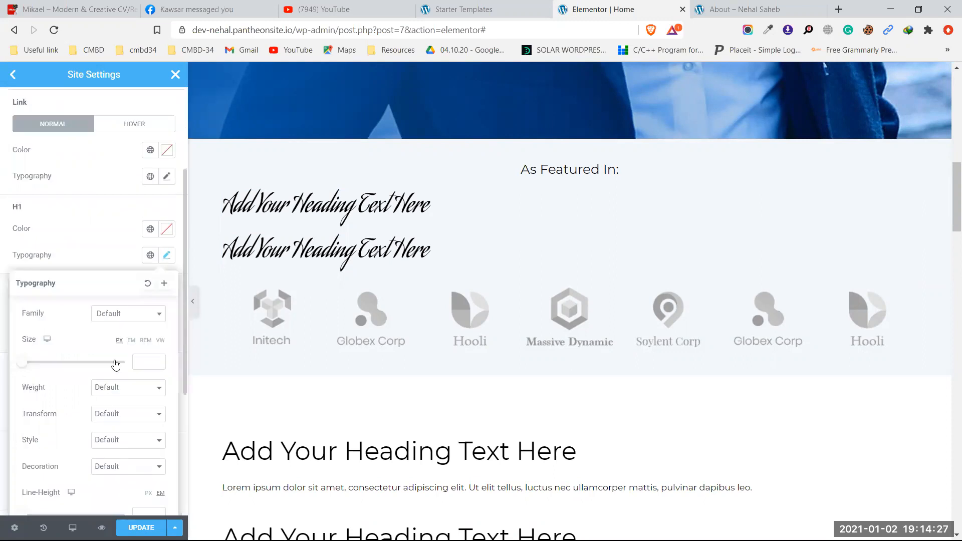
click(127, 314)
scroll(118, 360, down, 2)
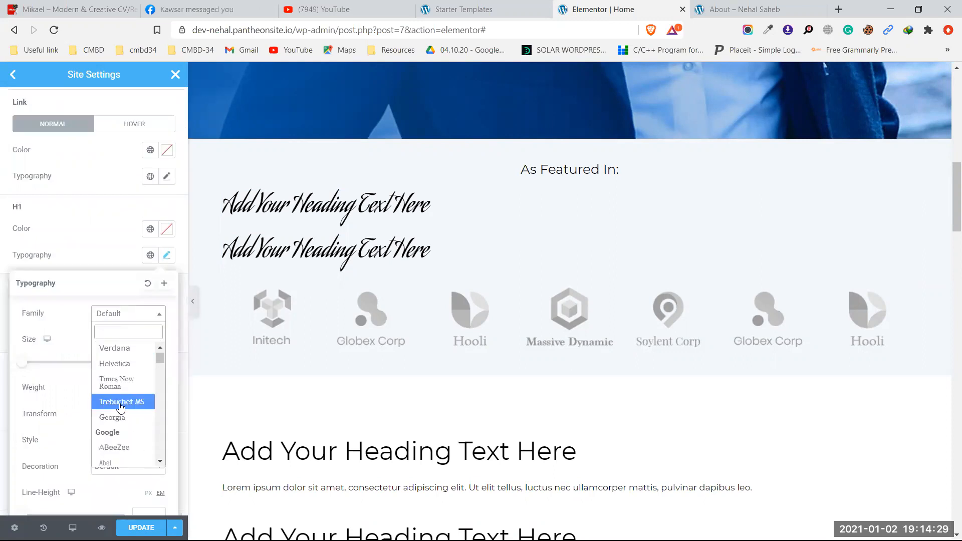
scroll(121, 407, down, 2)
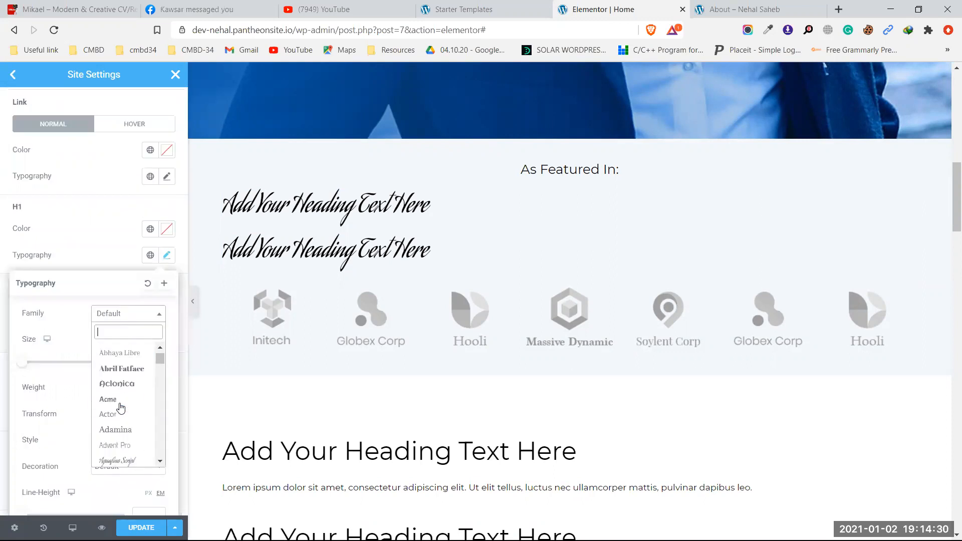
click(125, 460)
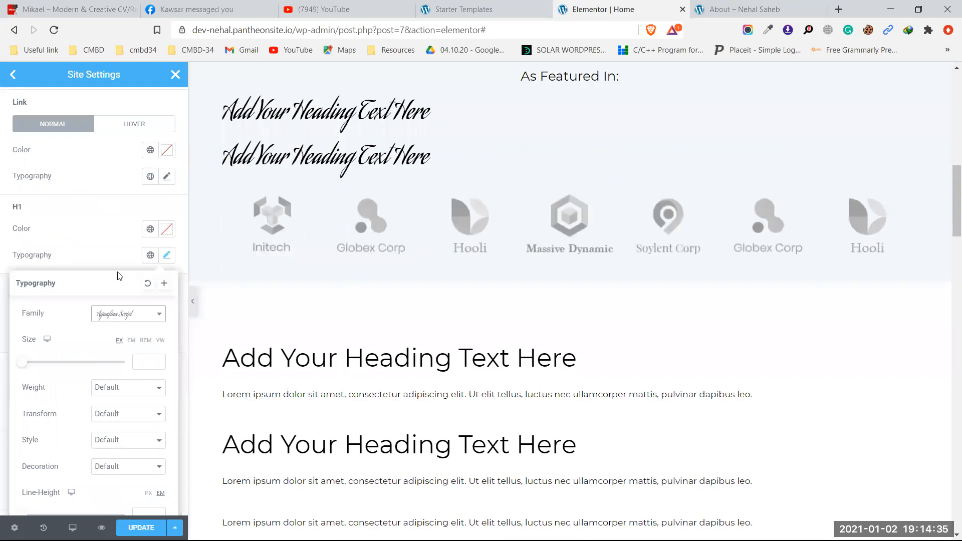
click(166, 256)
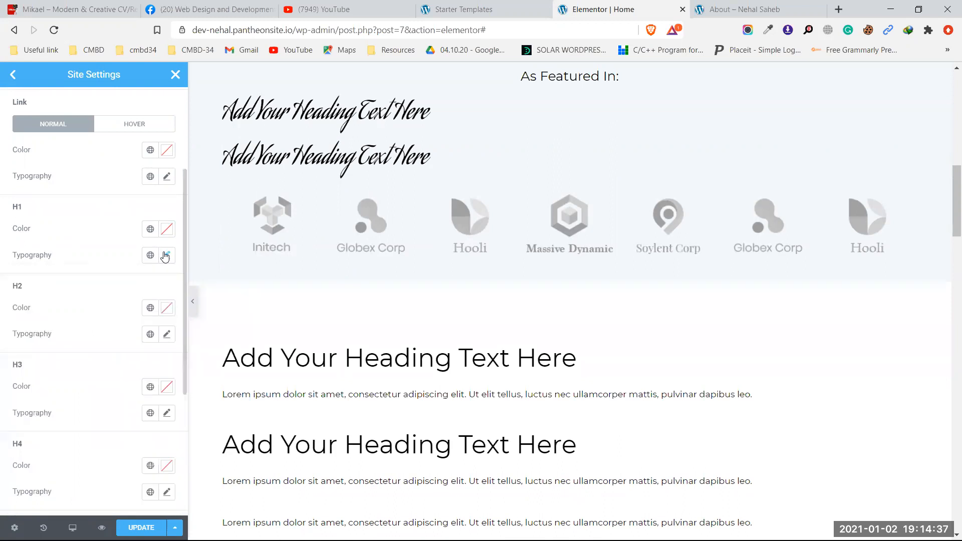
click(148, 526)
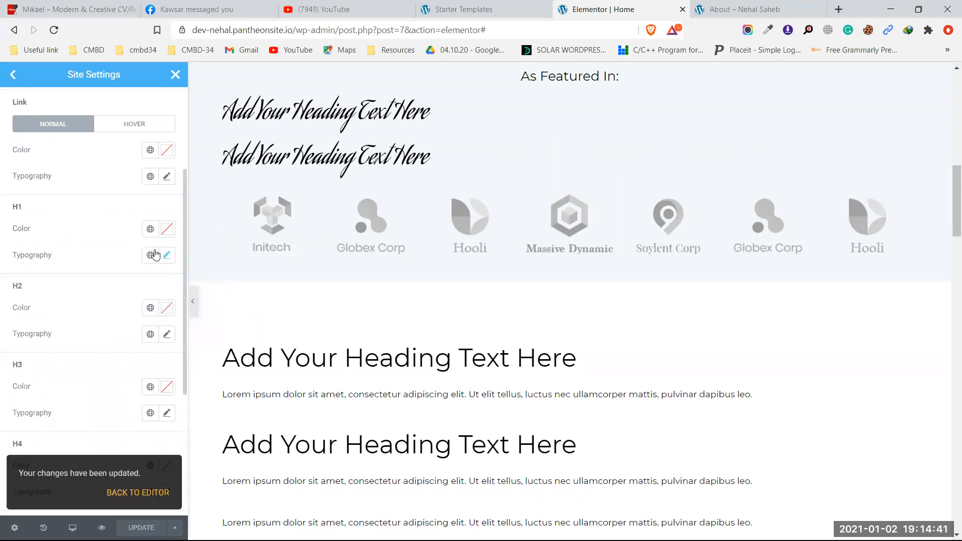
Step: Close the site settings, add a third Heading widget below the existing script headings, and set its HTML tag to H1
click(175, 76)
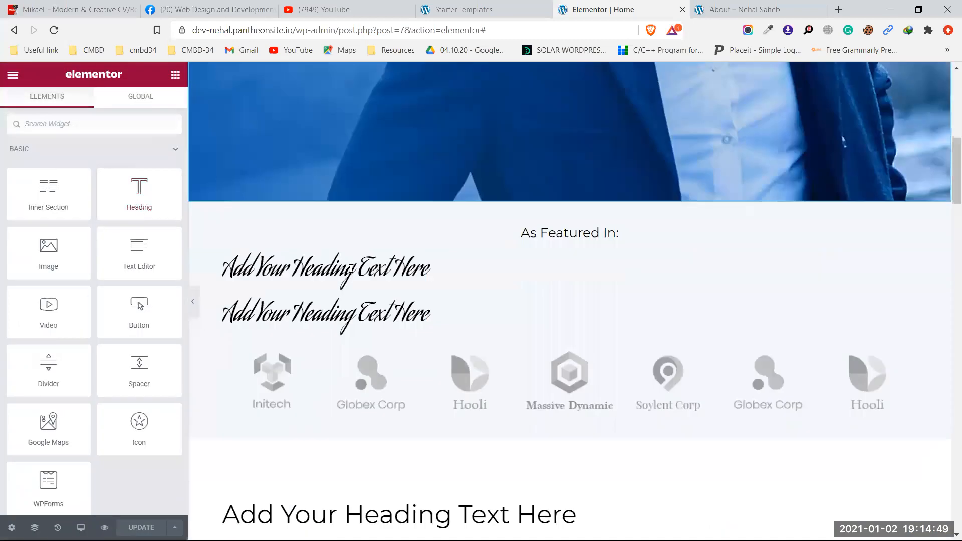
drag(130, 195, 260, 295)
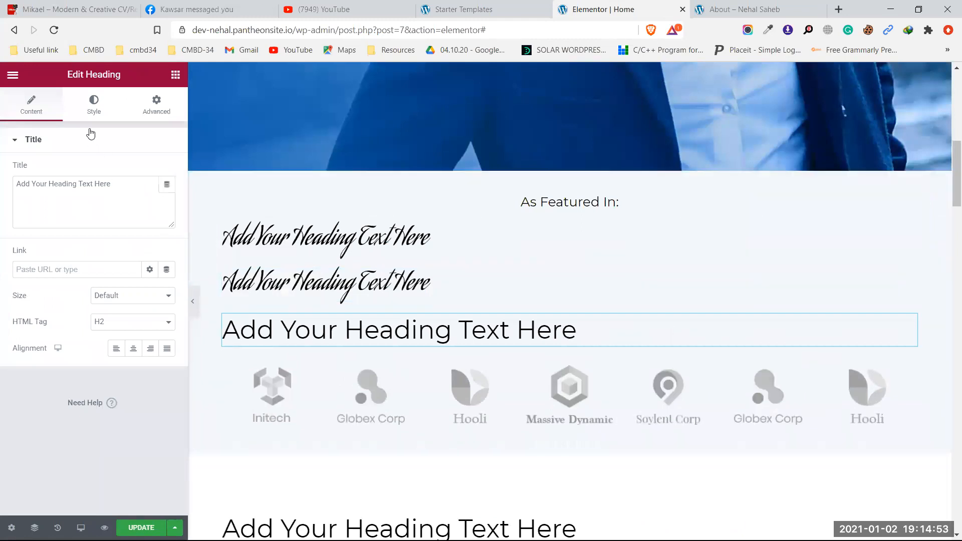
click(118, 326)
click(116, 333)
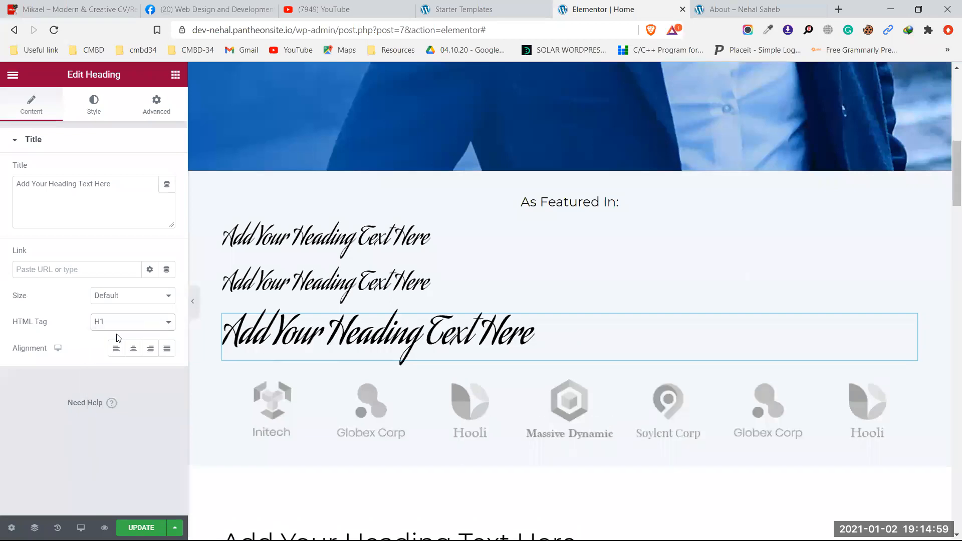
Step: Add a fourth Heading widget under the third one and set its HTML tag to H1
click(174, 76)
drag(133, 201, 295, 357)
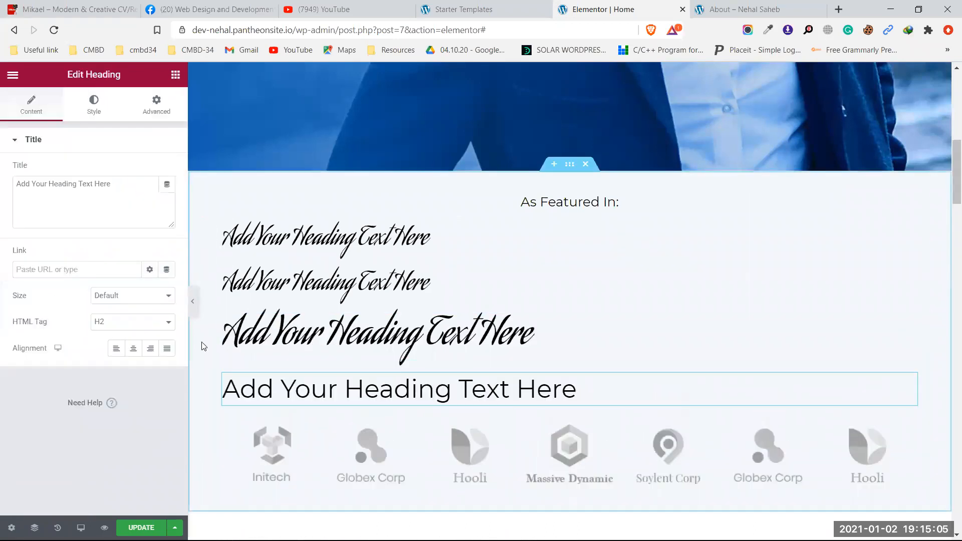
click(143, 323)
click(127, 344)
click(125, 323)
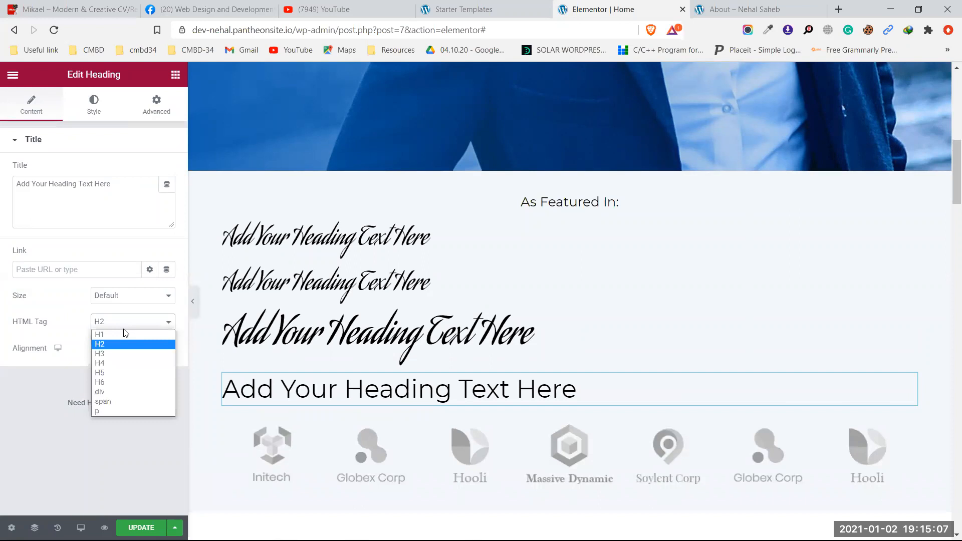
click(124, 334)
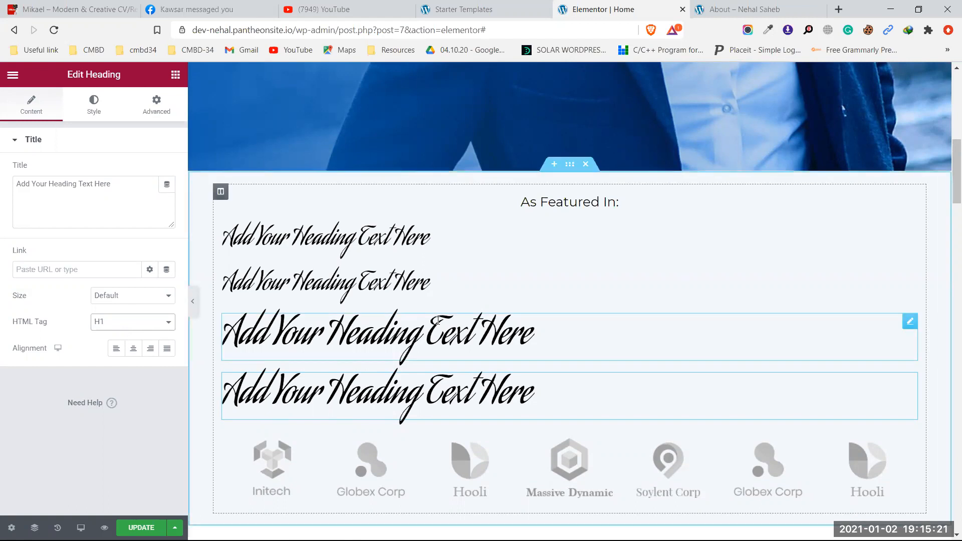
Step: Delete all four test headings between "As Featured In:" and the company logos
scroll(429, 310, down, 5)
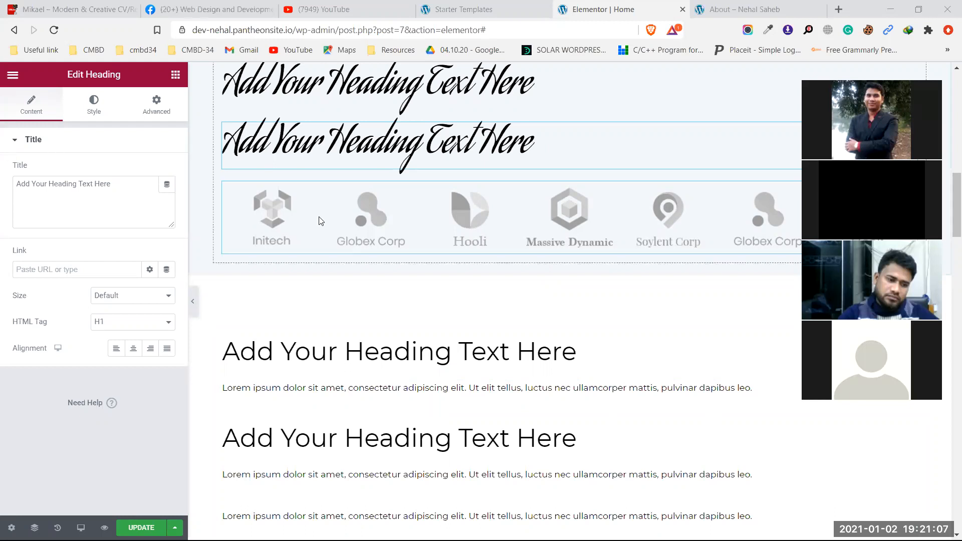
scroll(379, 234, up, 2)
scroll(379, 236, up, 2)
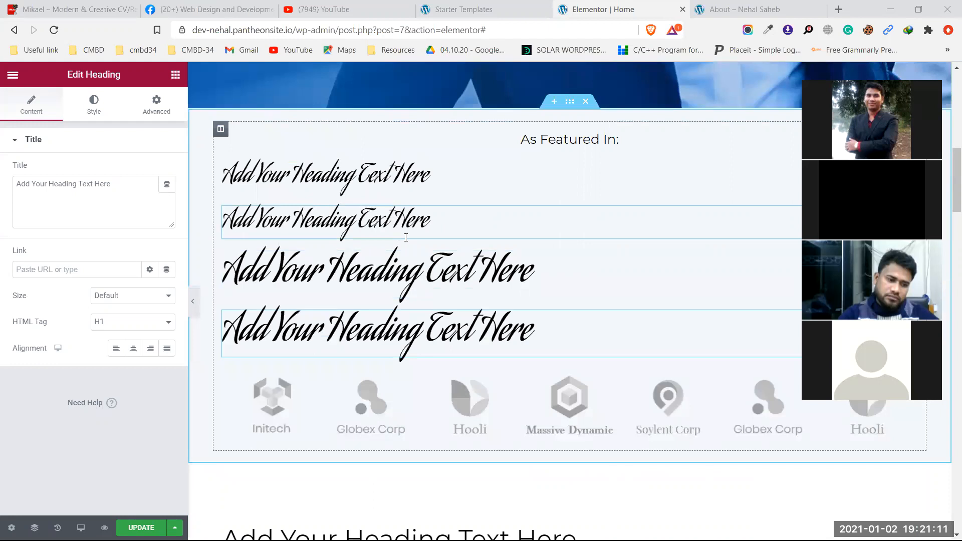
right_click(461, 185)
click(501, 361)
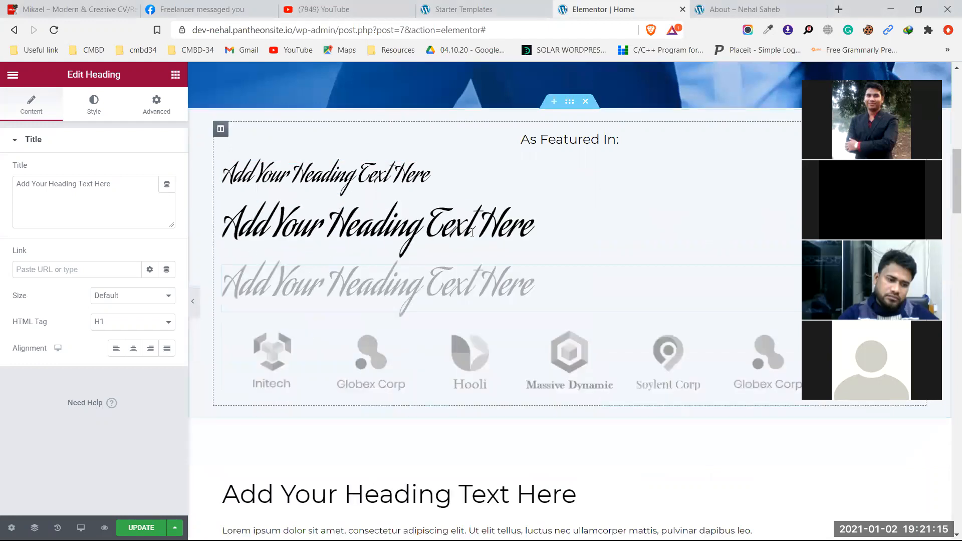
right_click(461, 189)
click(491, 368)
right_click(464, 191)
click(501, 371)
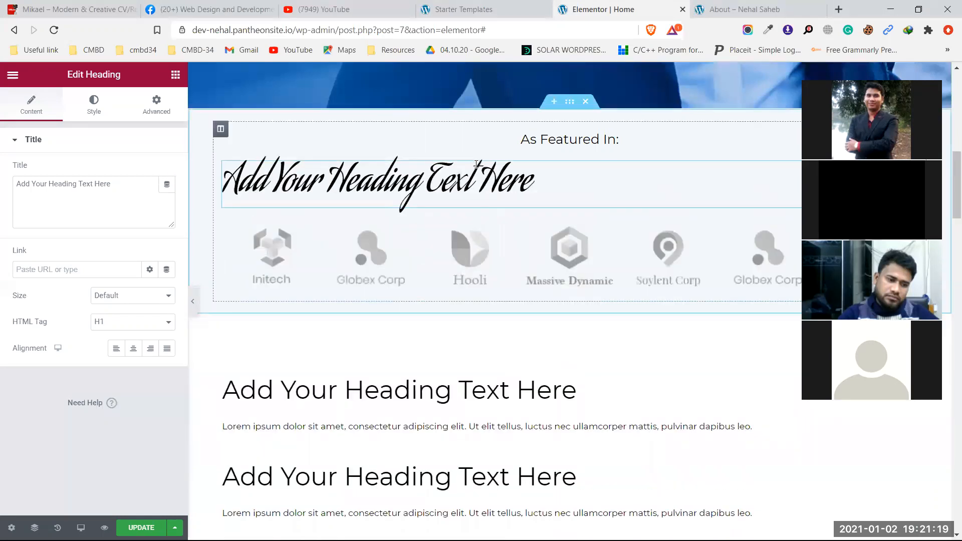
right_click(475, 170)
click(506, 345)
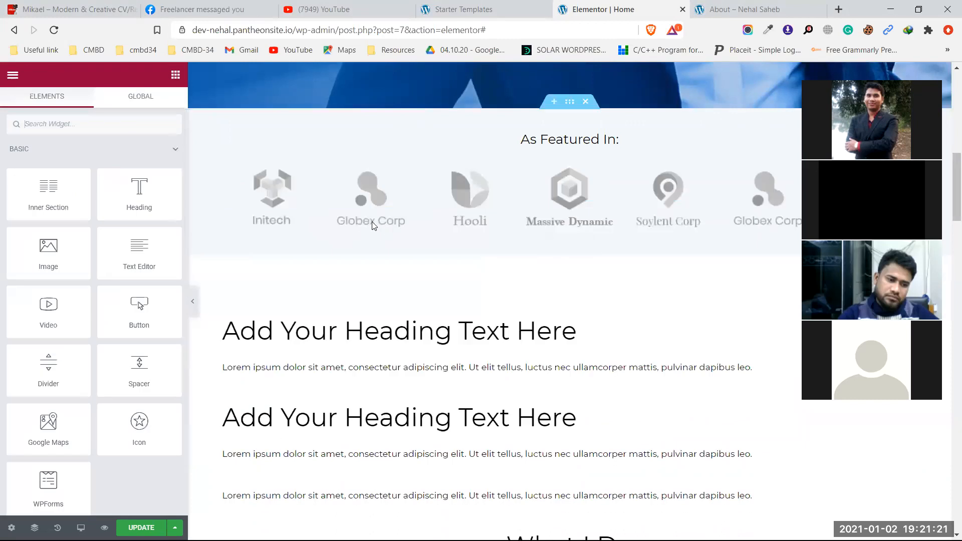
Step: Open the theme style settings for buttons and examine the home page's buttons alongside the normal-state color options
click(12, 75)
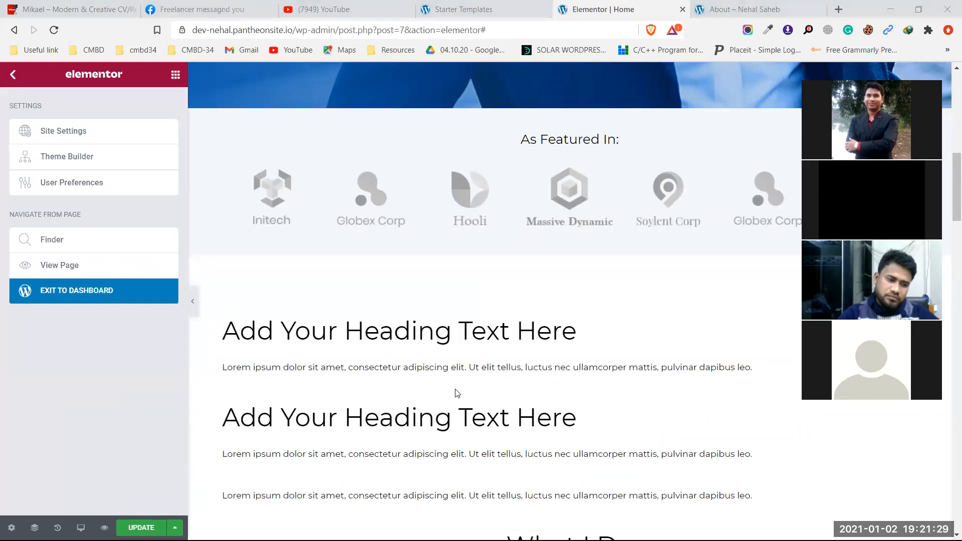
click(96, 140)
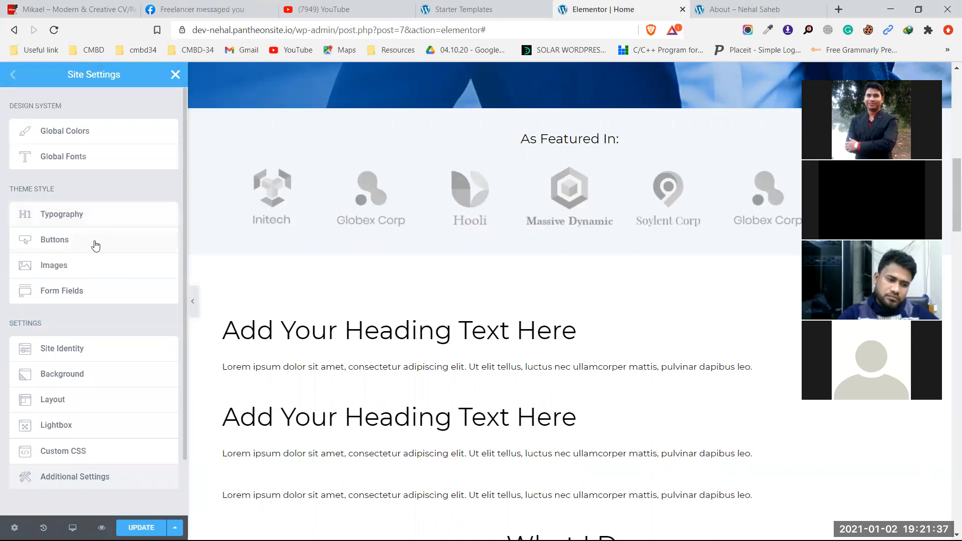
click(75, 245)
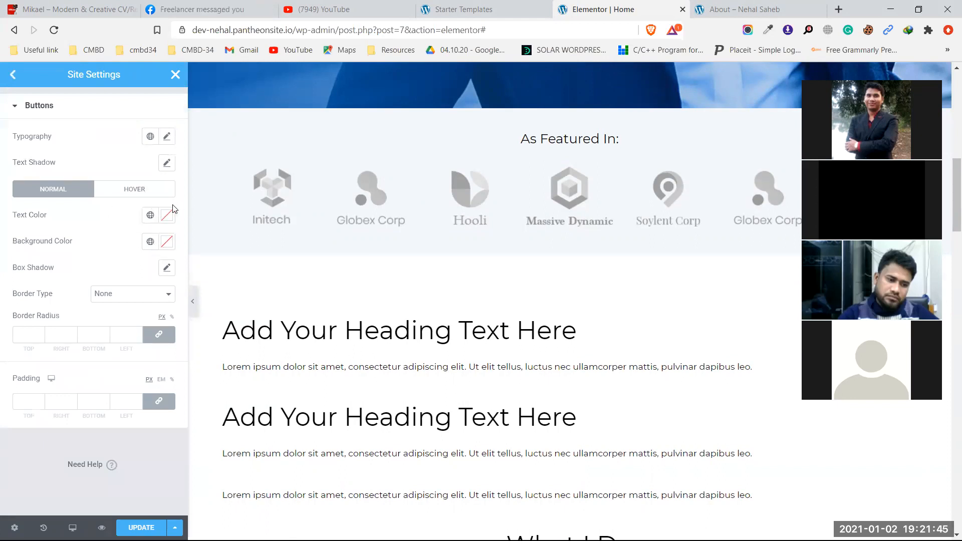
scroll(453, 278, down, 3)
scroll(453, 279, down, 8)
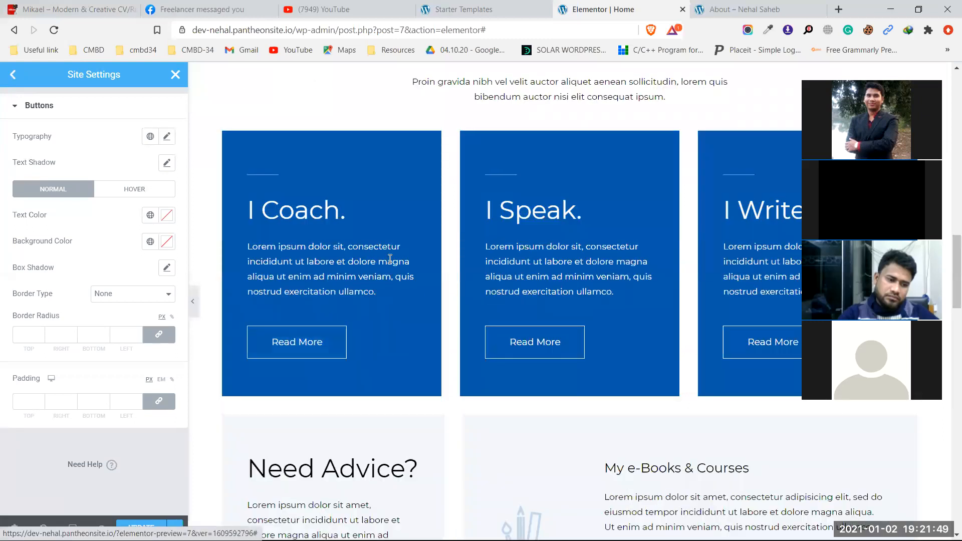
scroll(390, 258, up, 7)
scroll(390, 259, up, 6)
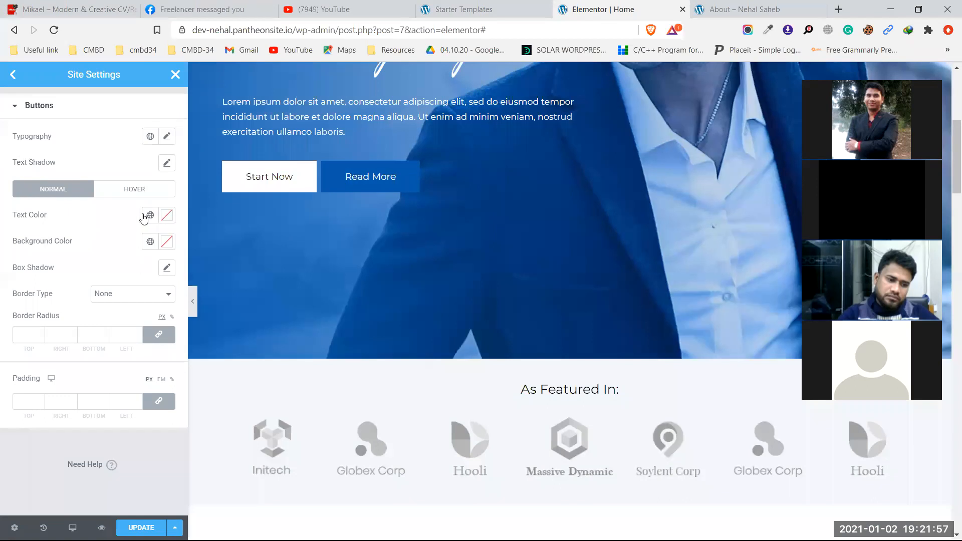
drag(52, 216, 16, 219)
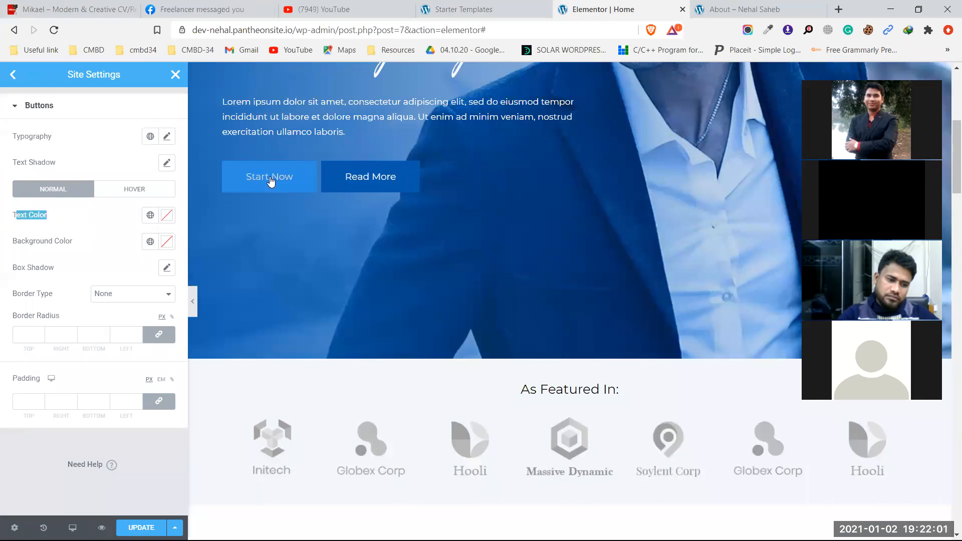
click(30, 244)
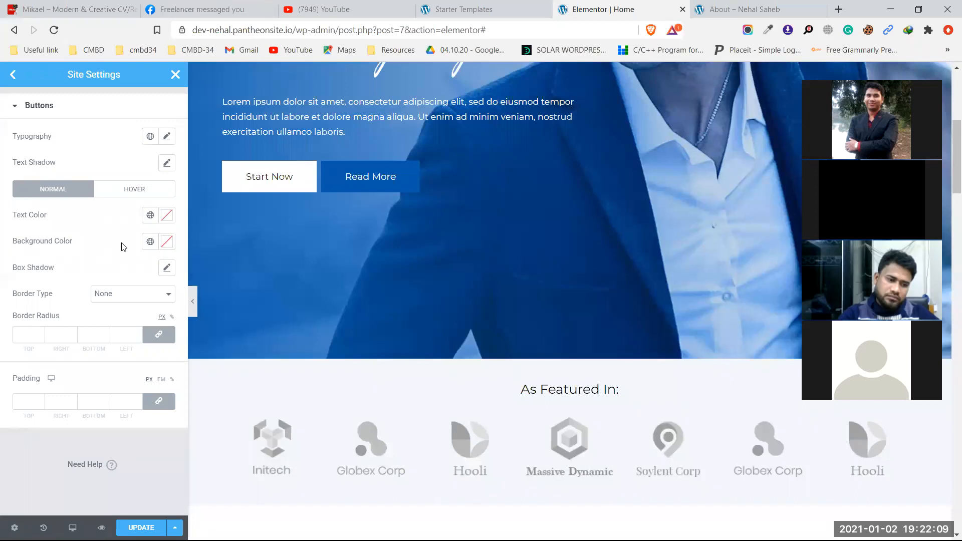
Step: Set the theme buttons' normal text color to #FF0000 and background color to #000000
click(167, 215)
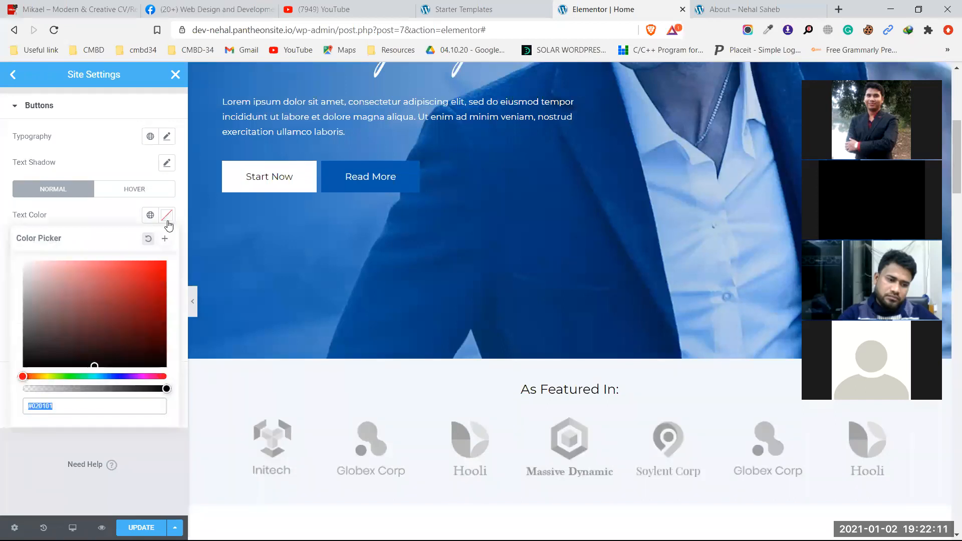
click(166, 262)
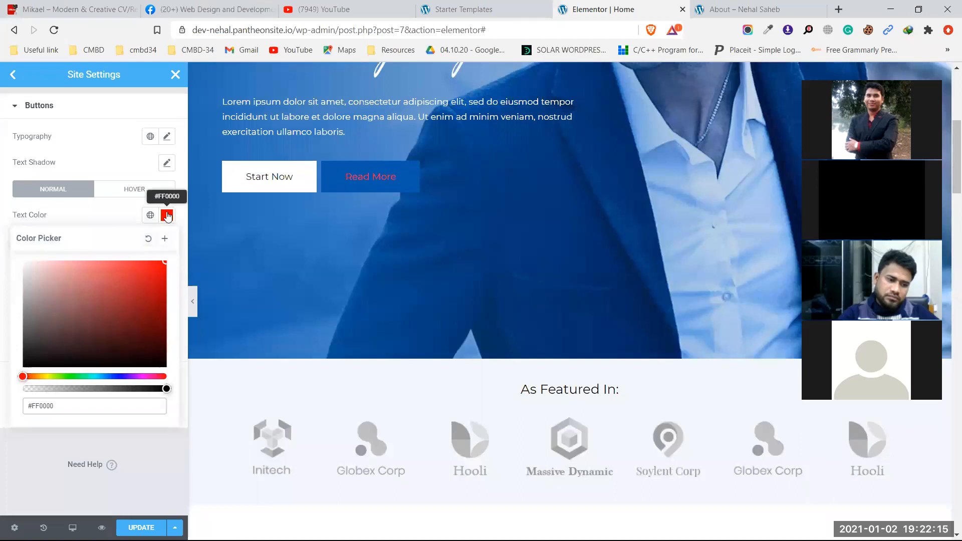
click(166, 215)
click(166, 242)
drag(134, 315, 174, 414)
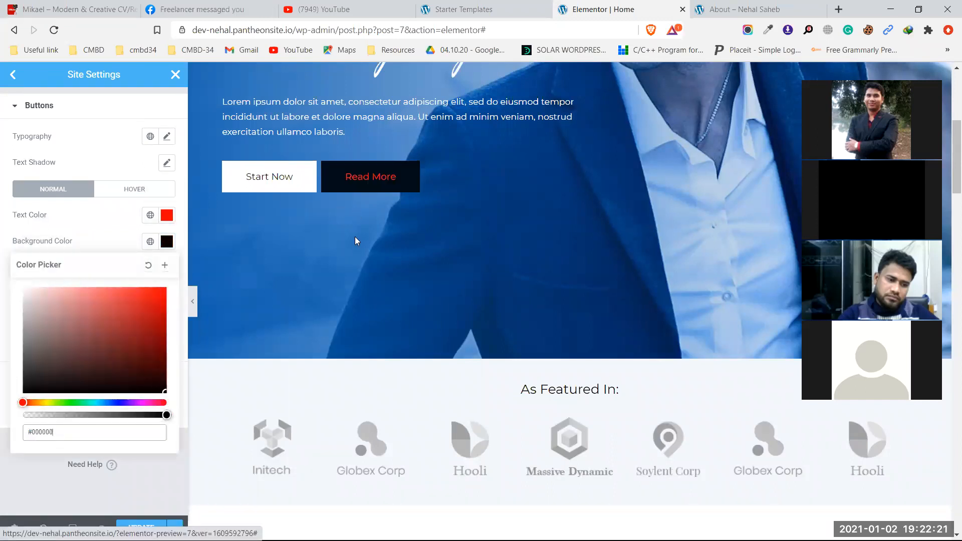
Step: Examine the buttons throughout the home page for the effect of the theme's text and background colors
scroll(403, 222, down, 12)
scroll(405, 225, down, 8)
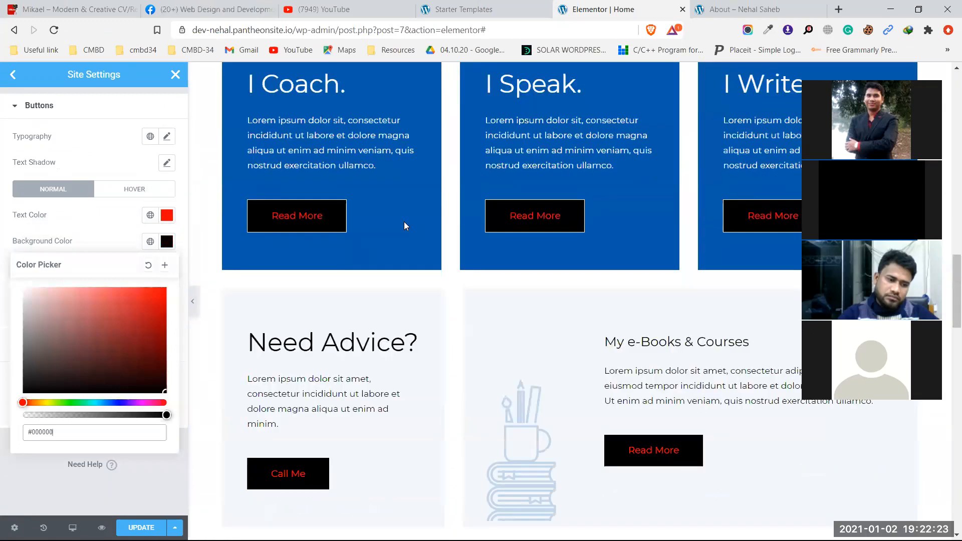
scroll(405, 225, down, 10)
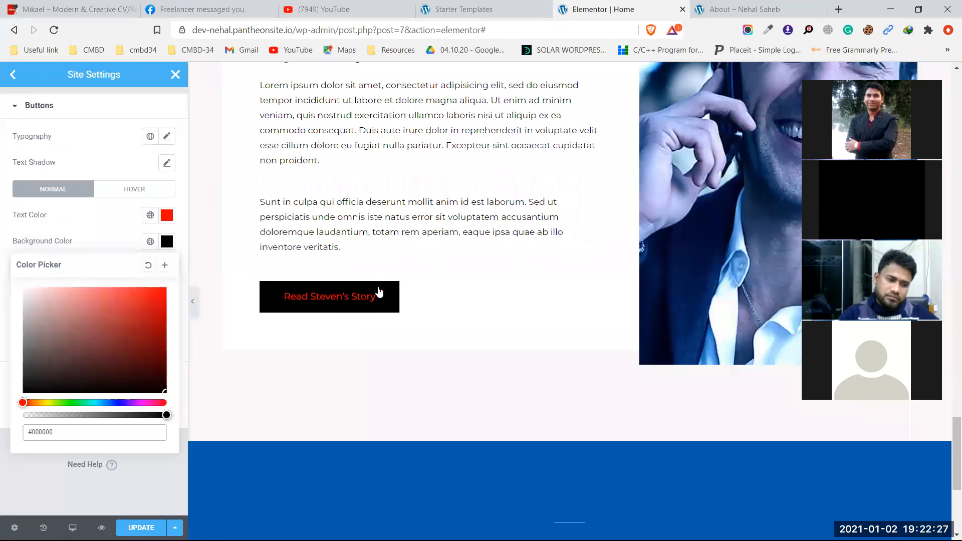
scroll(440, 293, down, 5)
scroll(440, 291, up, 8)
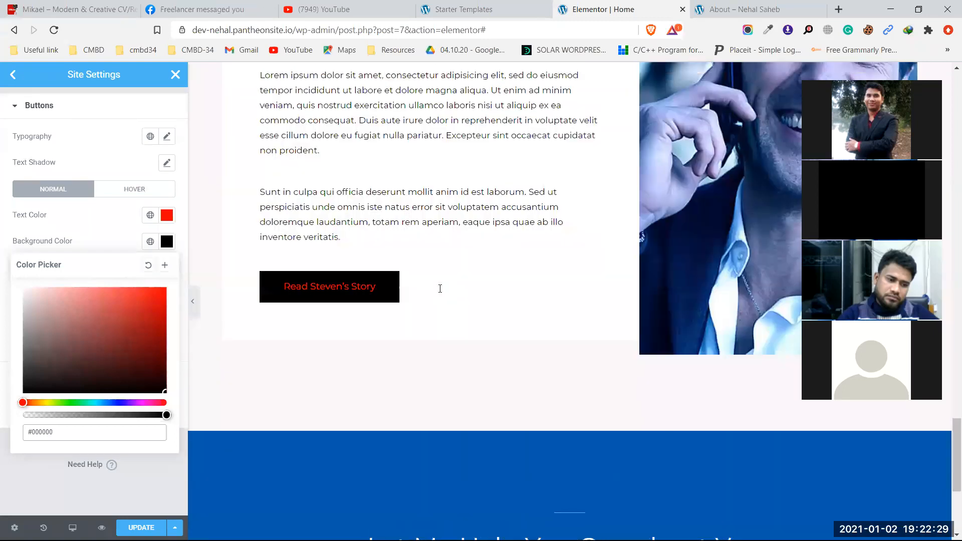
scroll(440, 289, up, 10)
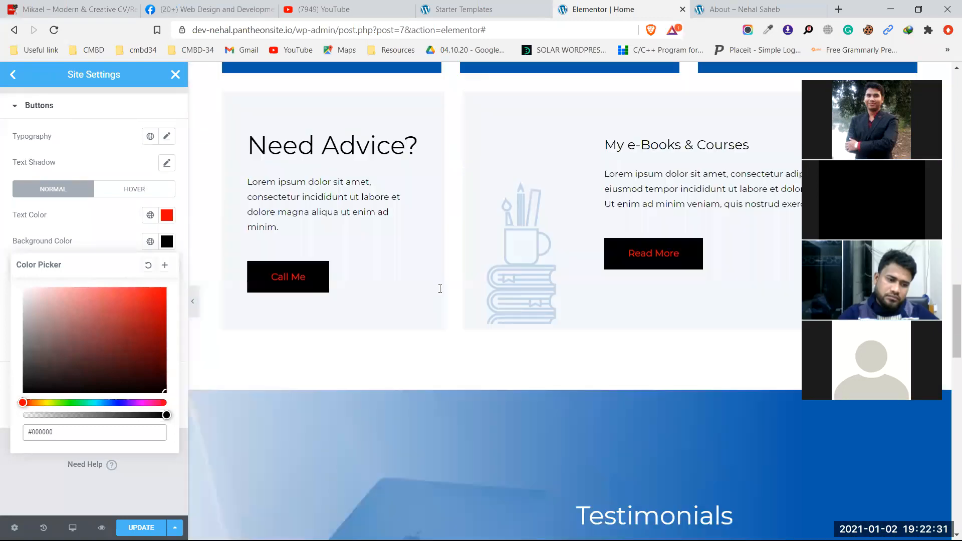
scroll(440, 289, up, 10)
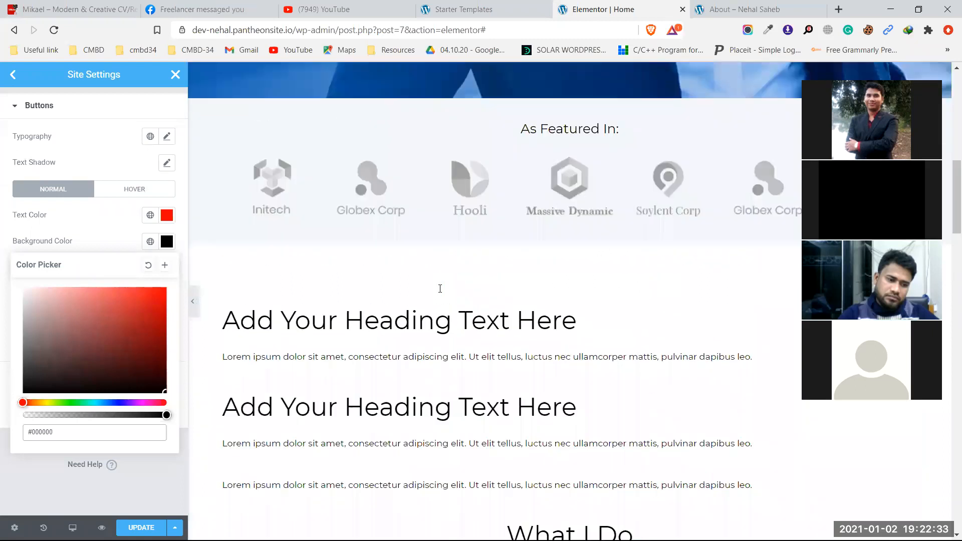
scroll(439, 289, up, 6)
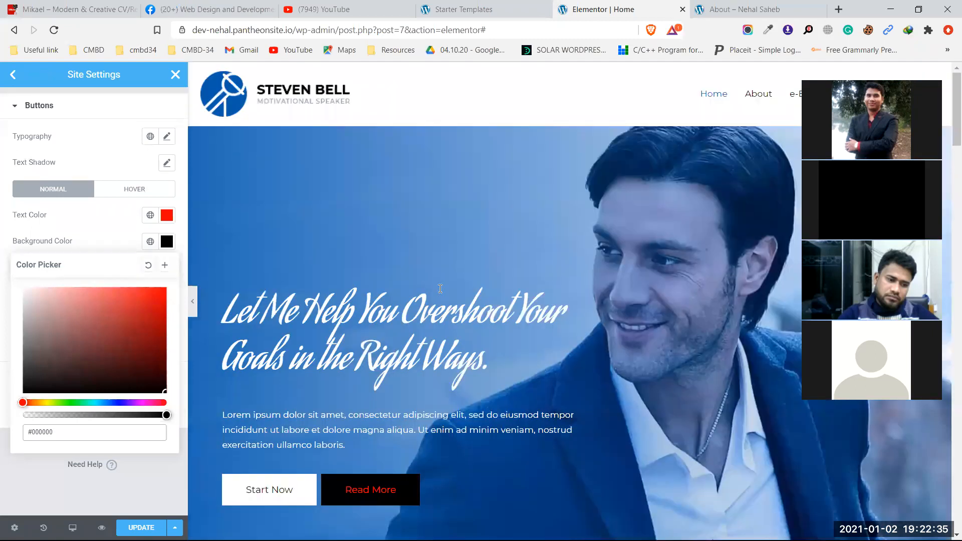
scroll(440, 289, down, 7)
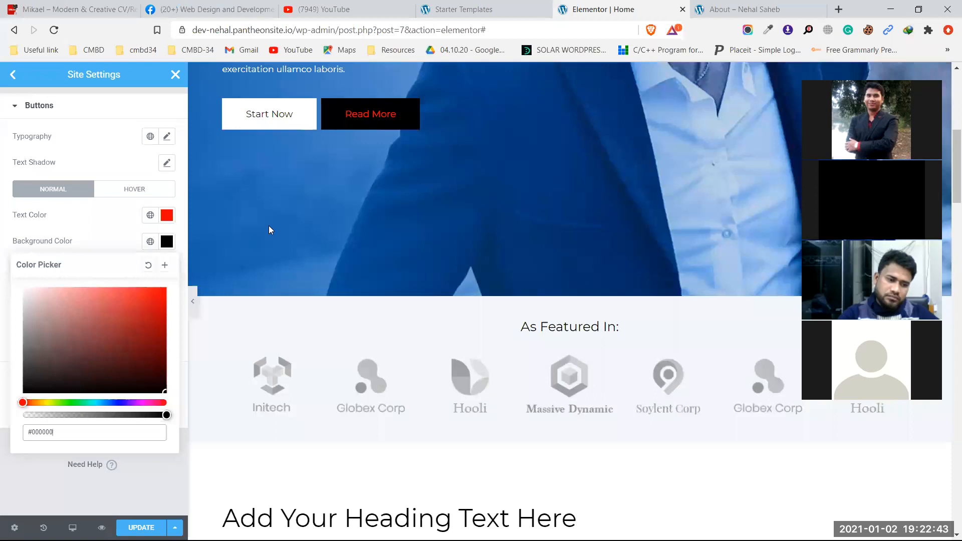
Step: Reset the theme buttons' background color and text color to their defaults
click(147, 266)
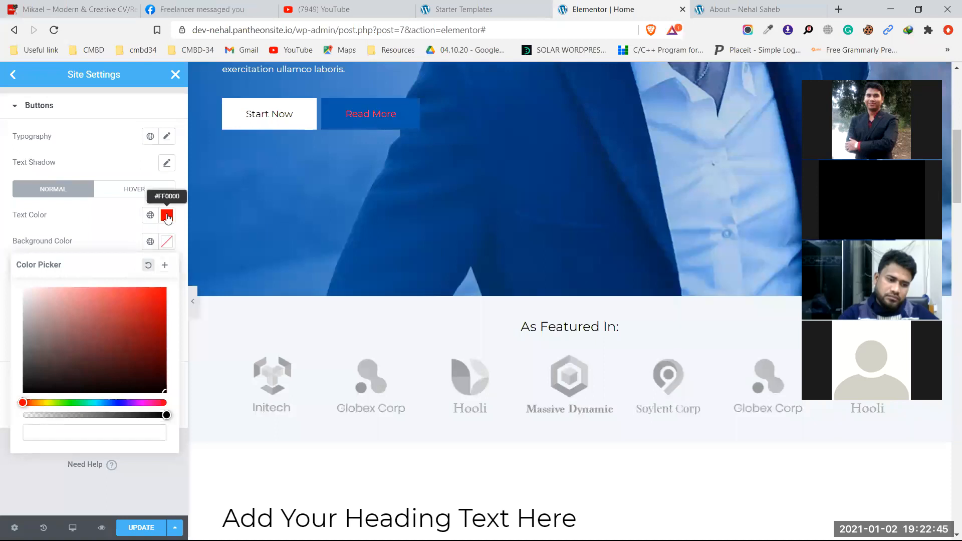
click(149, 238)
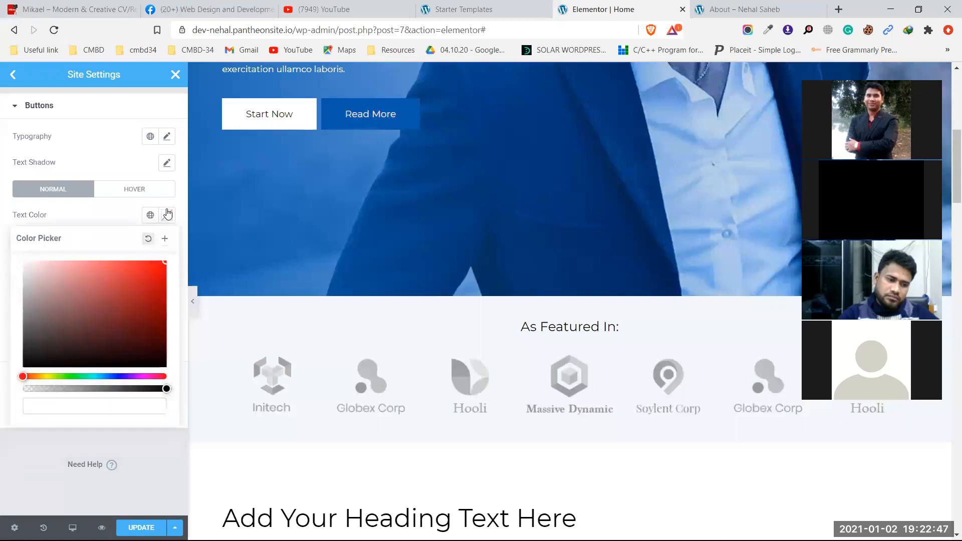
click(167, 214)
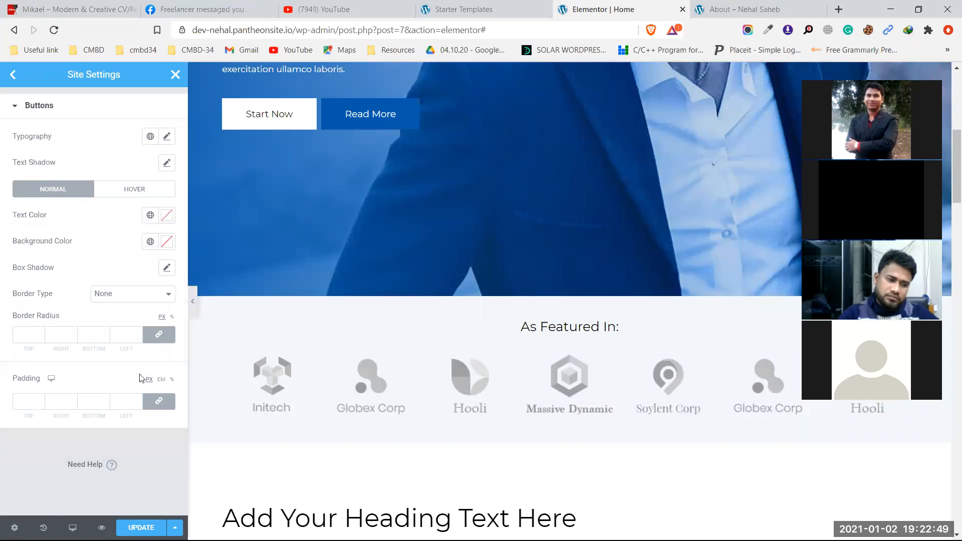
Step: Leave the Site Settings and open the Theme Builder to examine site parts such as Header, Footer, Single Page and Single Post
click(11, 76)
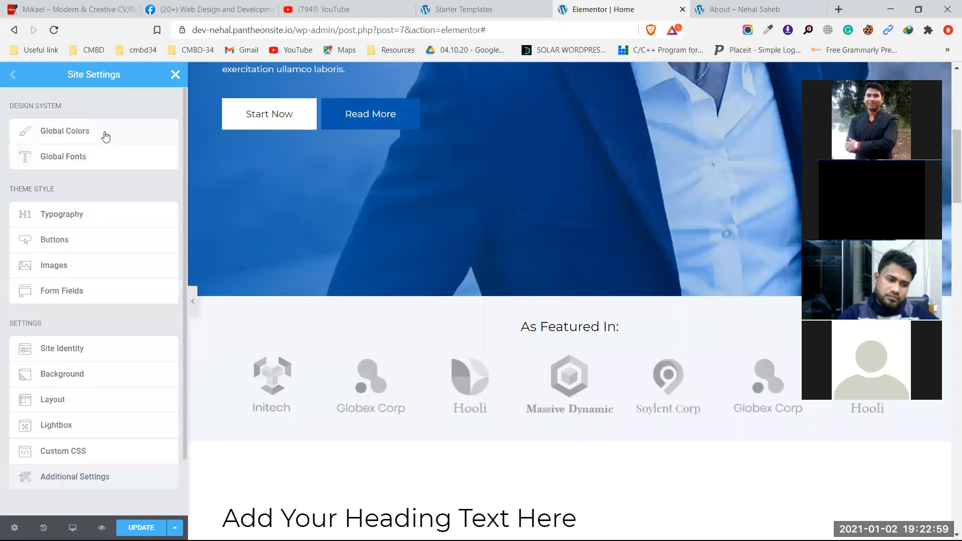
click(171, 84)
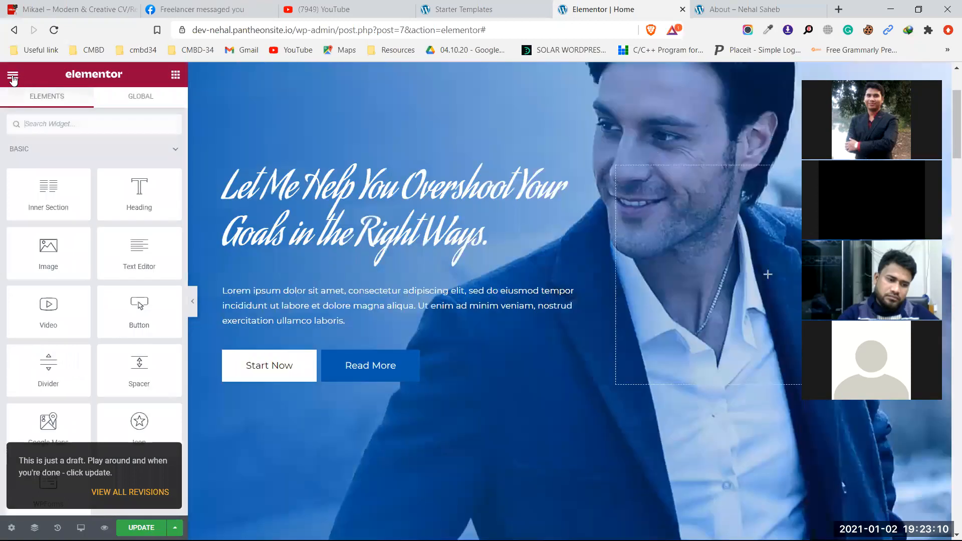
click(13, 77)
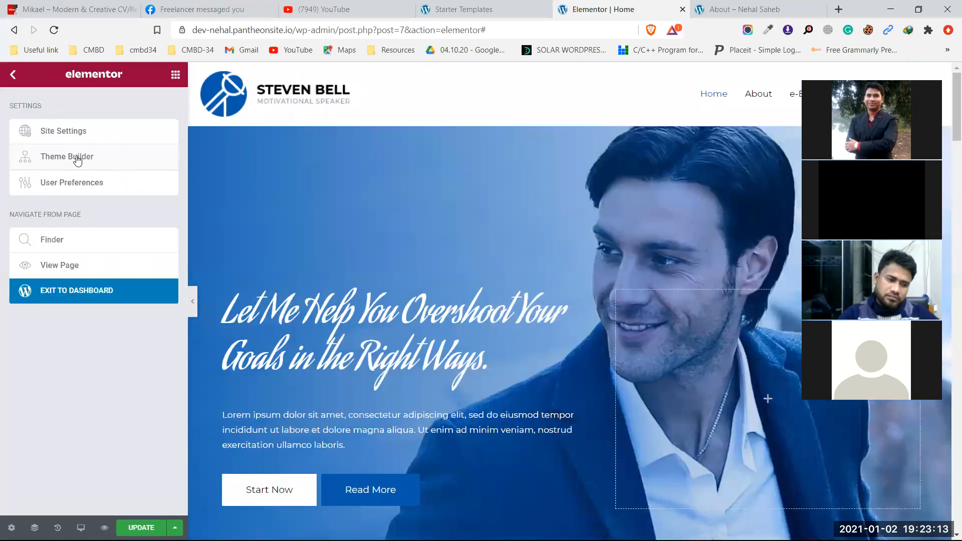
click(93, 160)
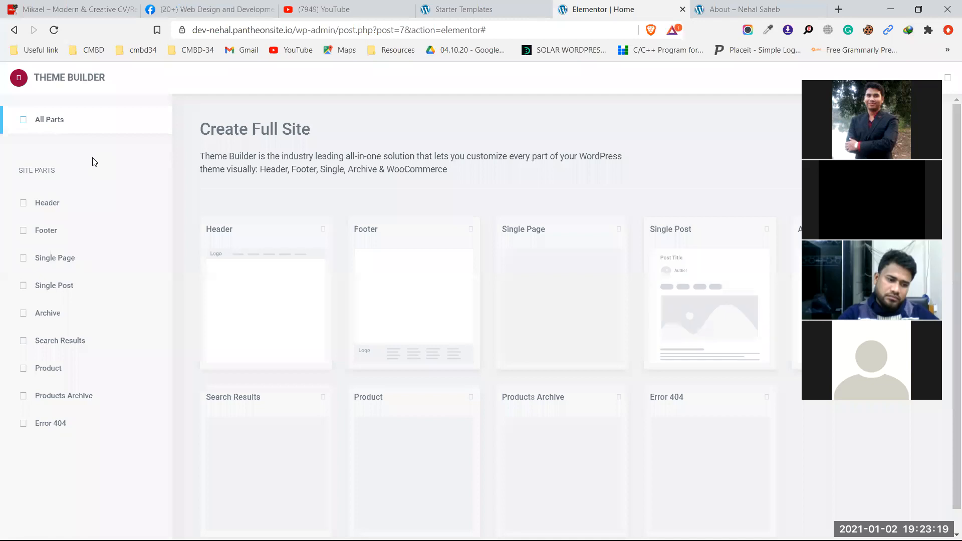
mouse_move(282, 297)
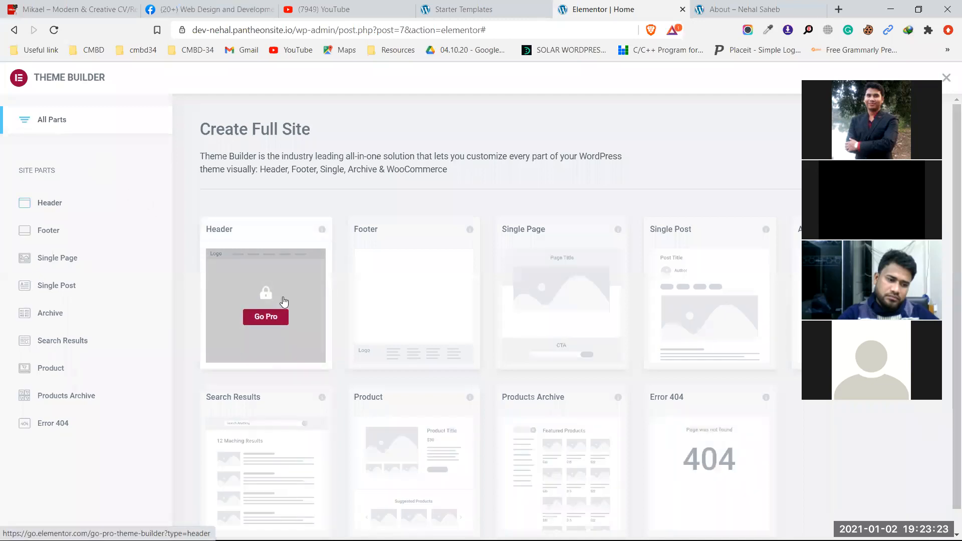
mouse_move(415, 353)
mouse_move(543, 296)
mouse_move(704, 271)
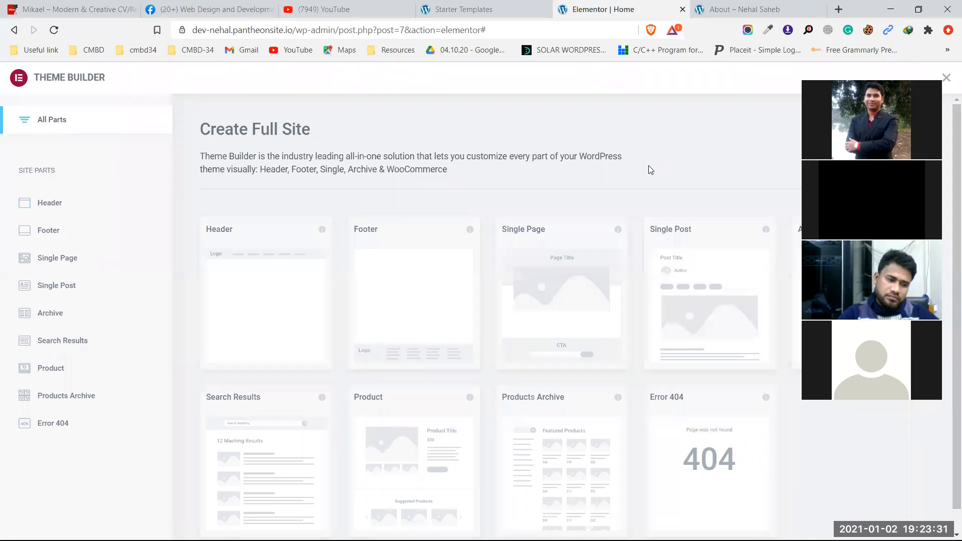
mouse_move(598, 307)
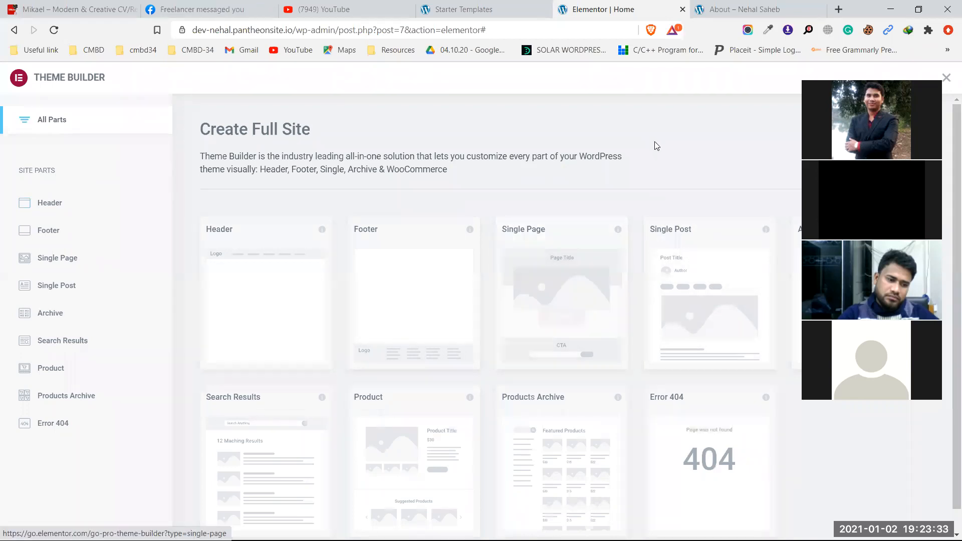
Step: Compare the published About page with the Theme Builder's site parts, including a look at the Header part's Go Pro link
key(ctrl+Tab)
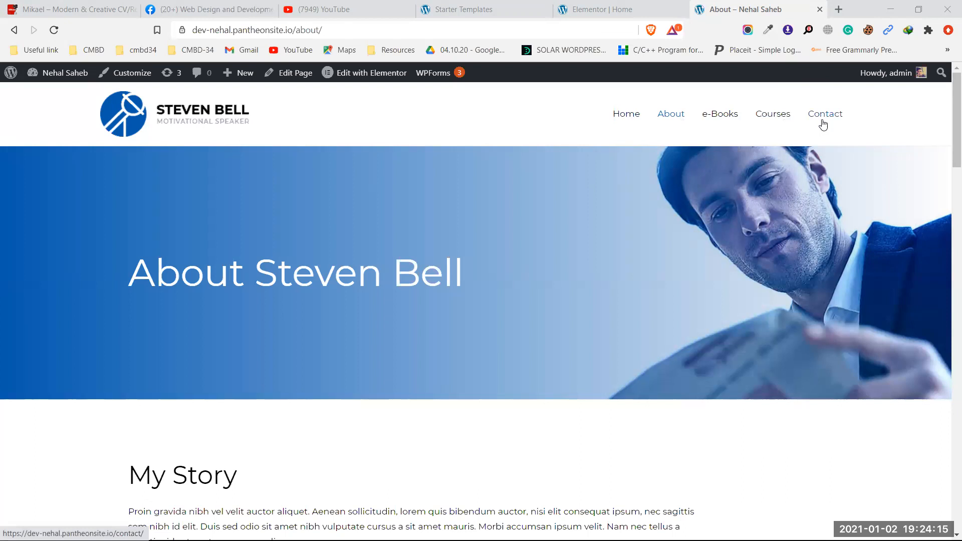
click(598, 5)
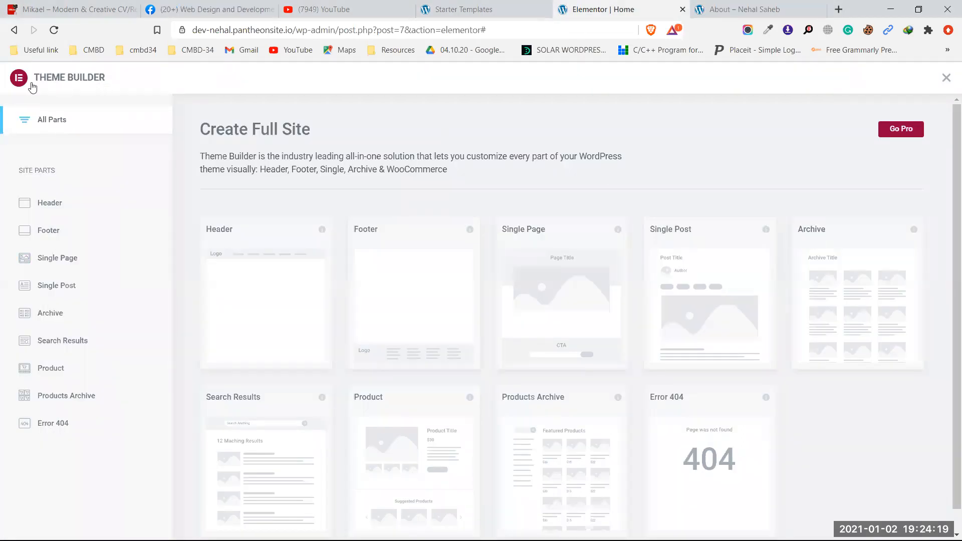
click(721, 7)
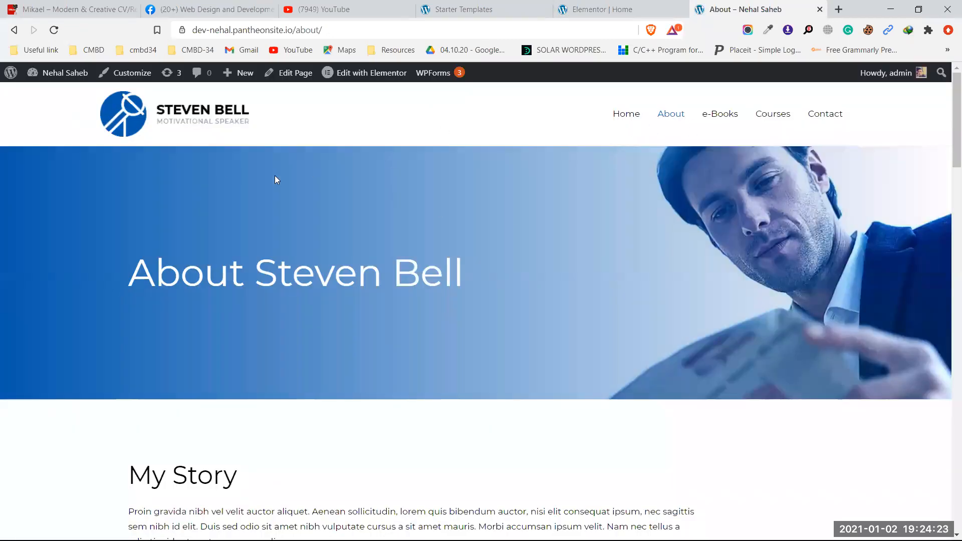
click(604, 9)
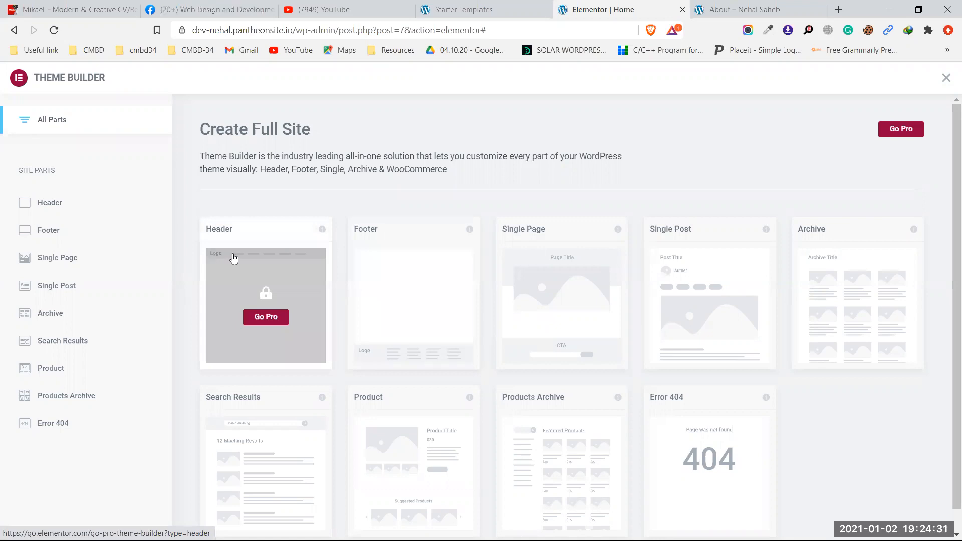
click(254, 290)
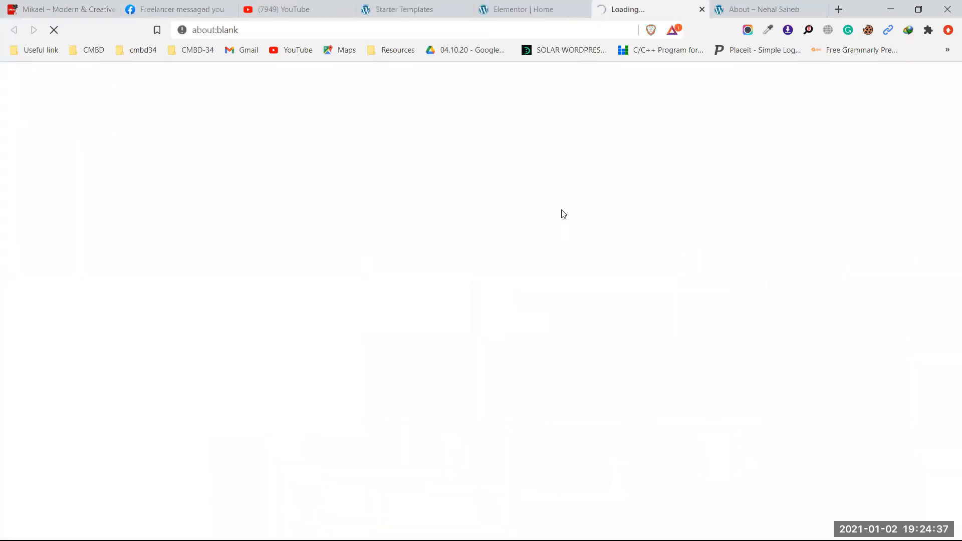
click(702, 9)
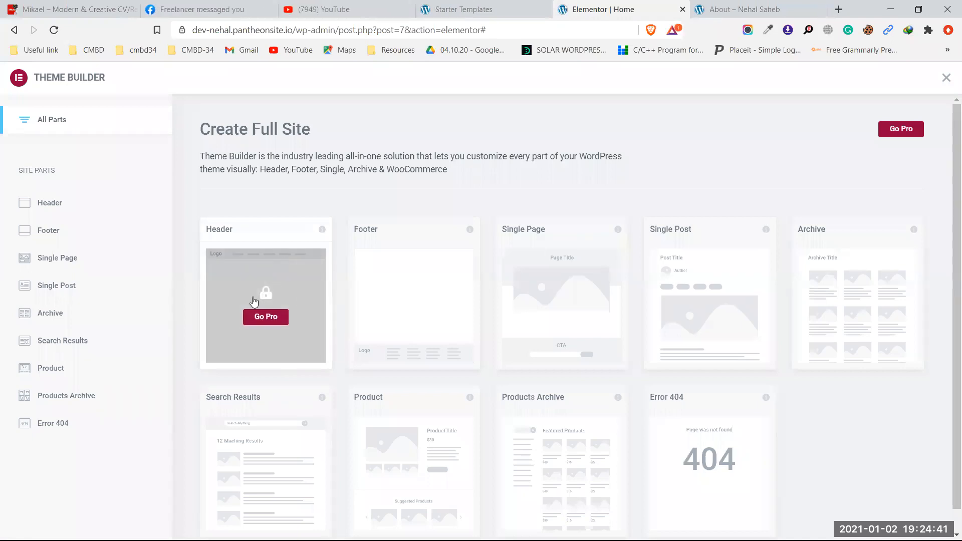
click(731, 6)
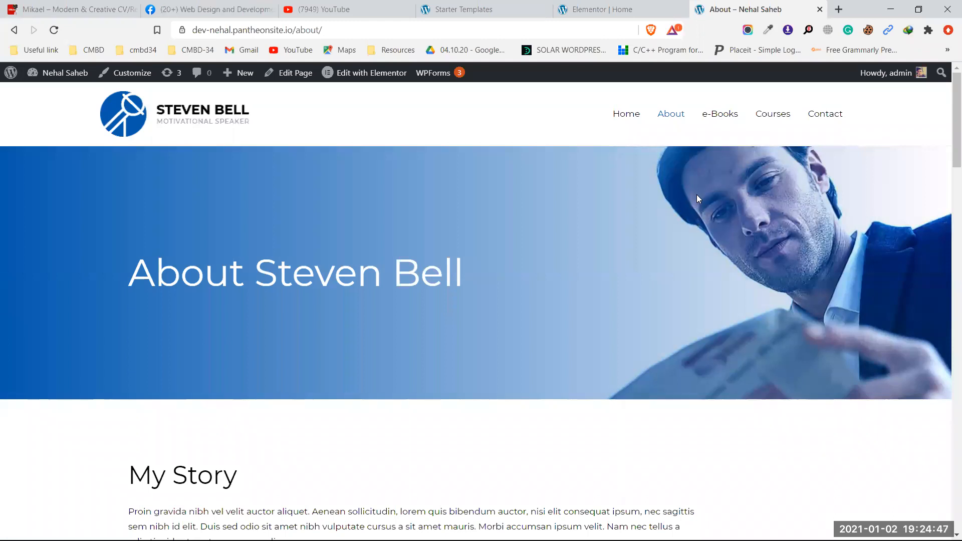
click(614, 9)
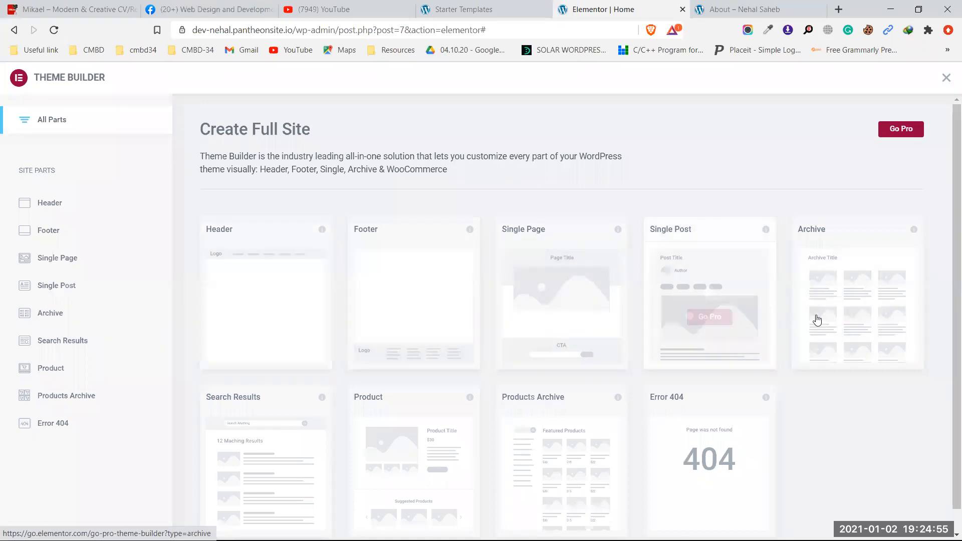
scroll(515, 354, down, 1)
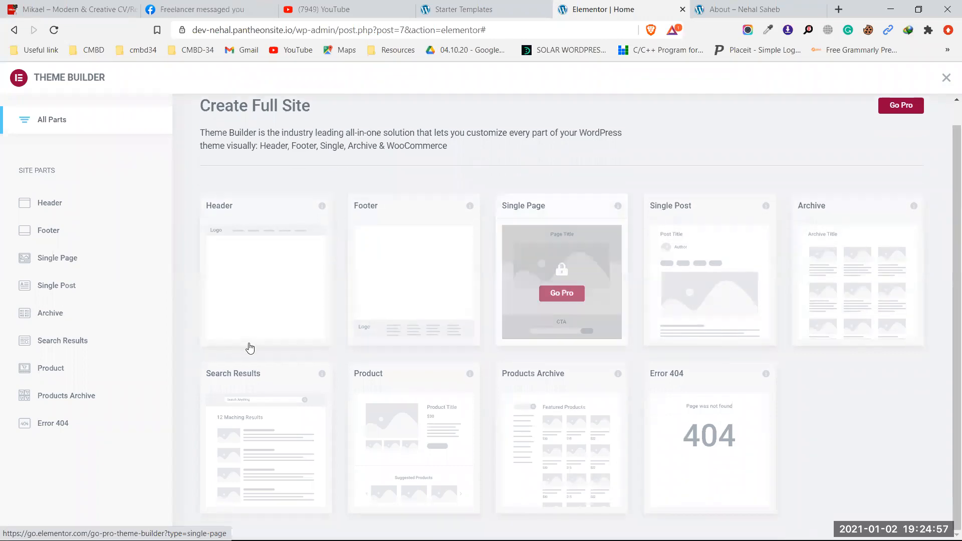
Step: Leave the Theme Builder for the published home page and reopen that page in the Elementor editor
click(494, 10)
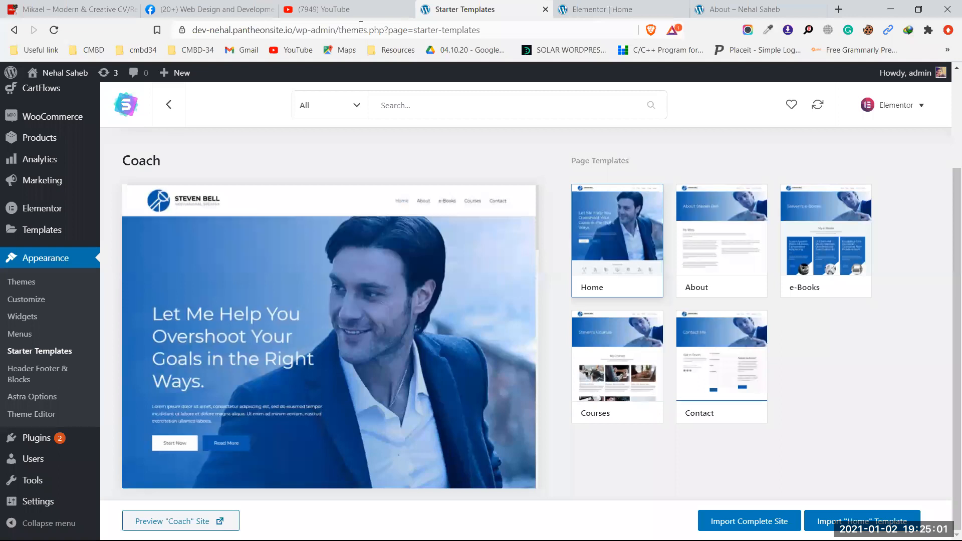
key(ctrl+Tab)
click(16, 31)
click(16, 30)
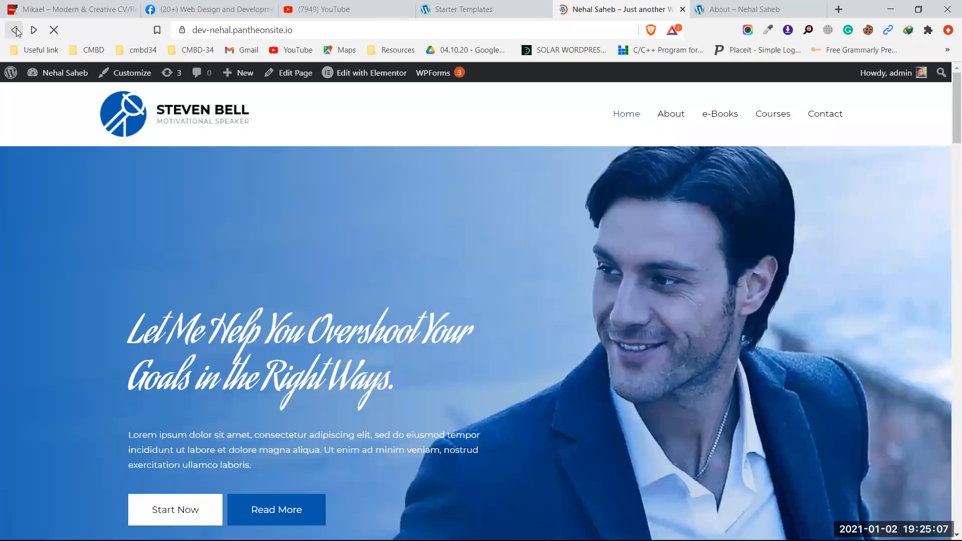
click(385, 74)
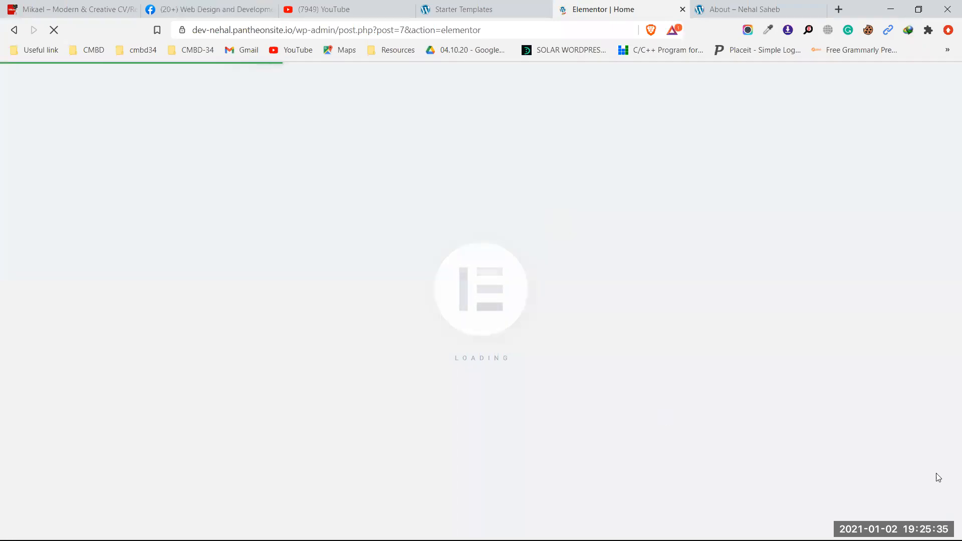
click(890, 9)
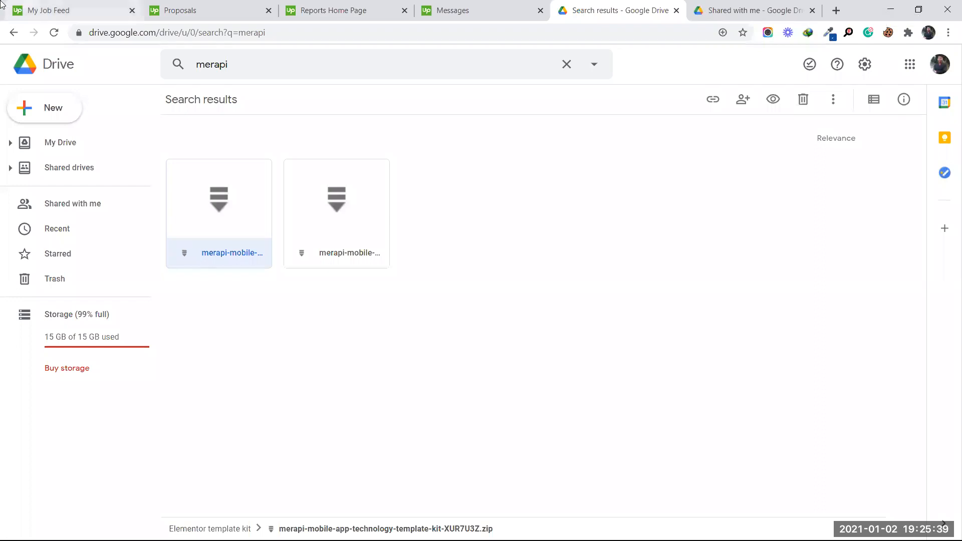
click(120, 9)
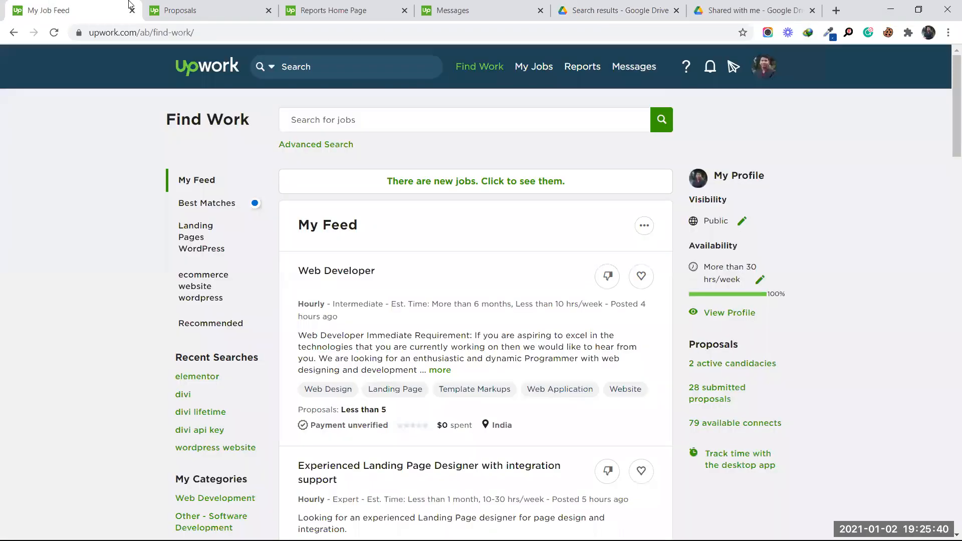
click(891, 9)
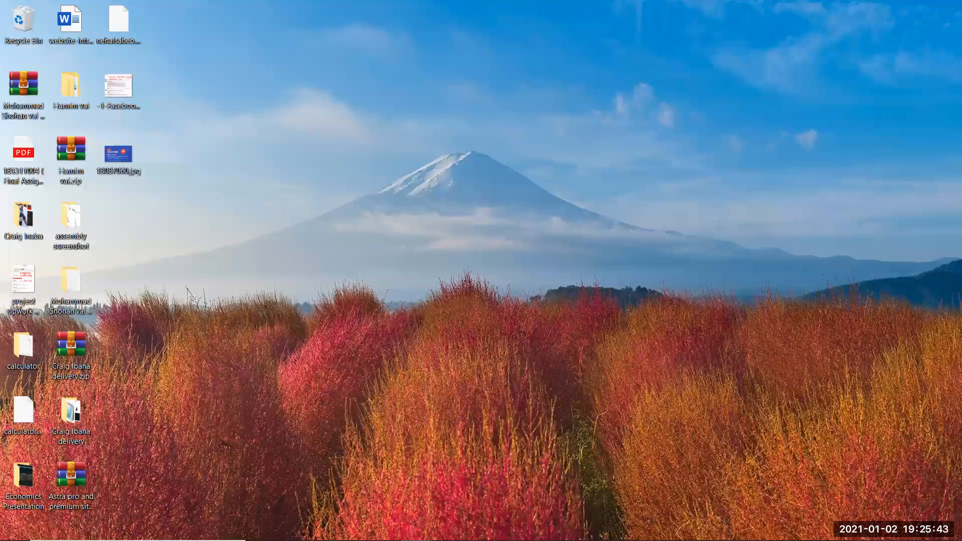
mouse_move(416, 537)
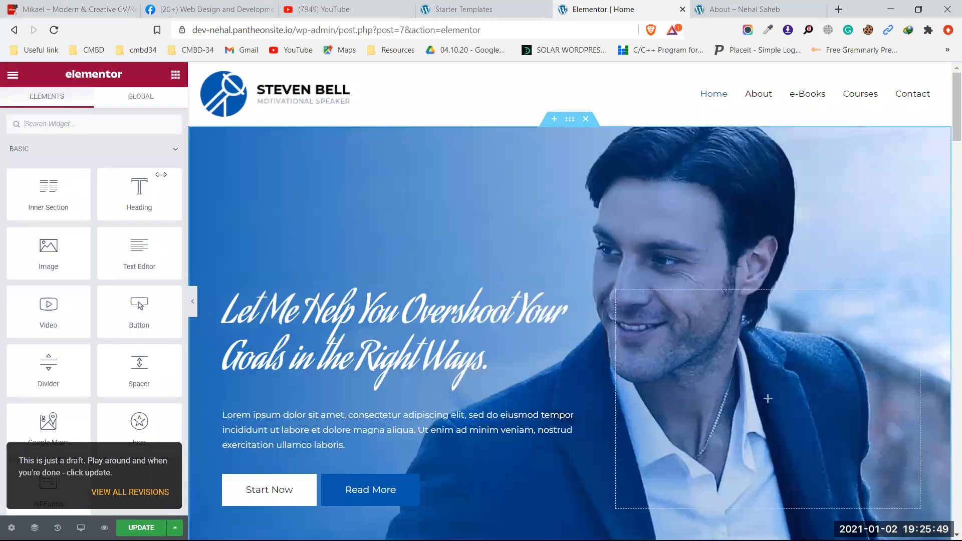
Step: Open Elementor's Finder, move its window away from the page heading and search for "read"
click(13, 78)
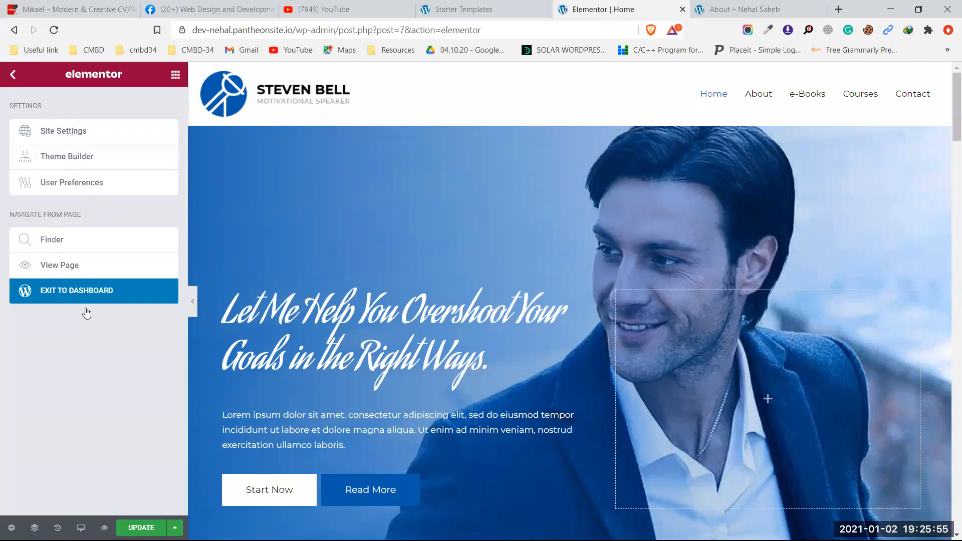
click(55, 243)
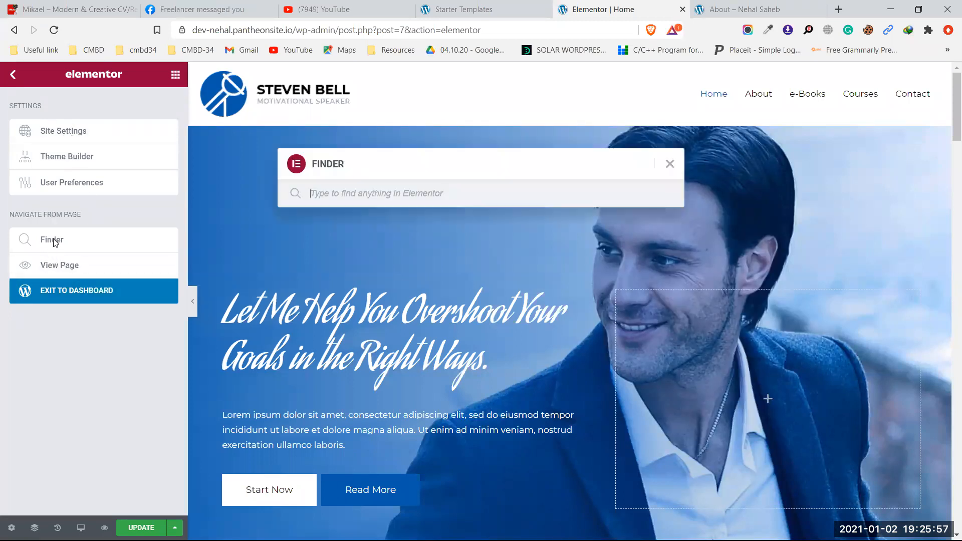
drag(406, 163, 582, 155)
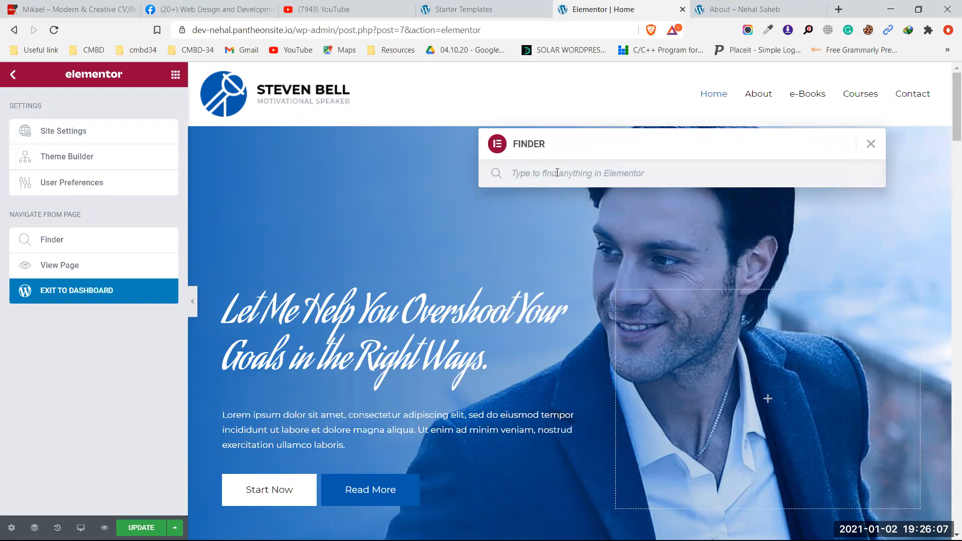
text(r)
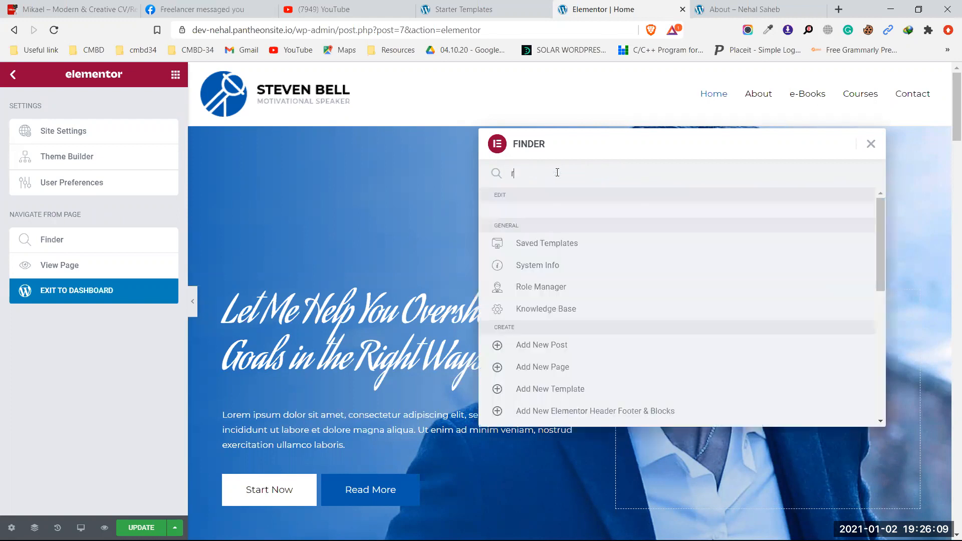
text(ead)
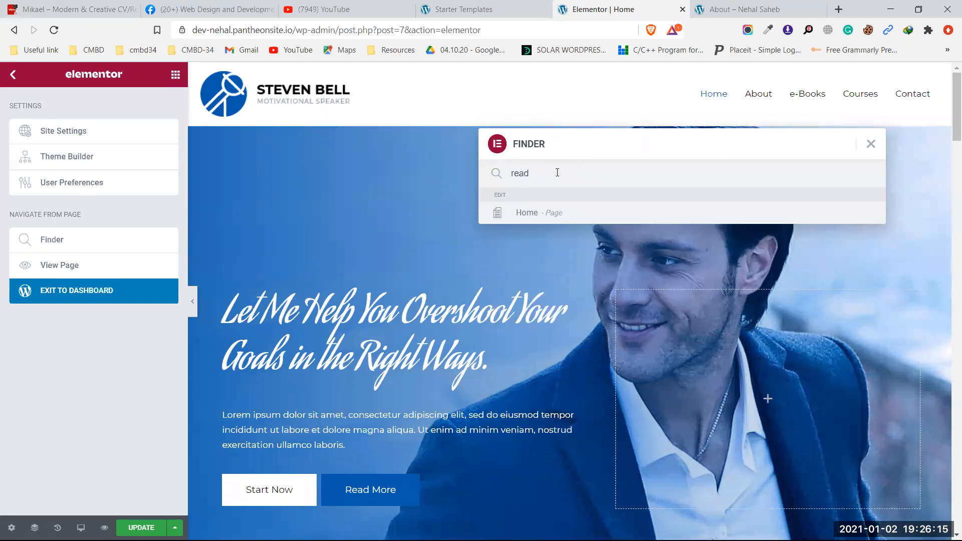
Step: Replace the Finder search with "home", check the matches and close the Finder
key(BackSpace)
key(BackSpace)
key(BackSpace)
key(BackSpace)
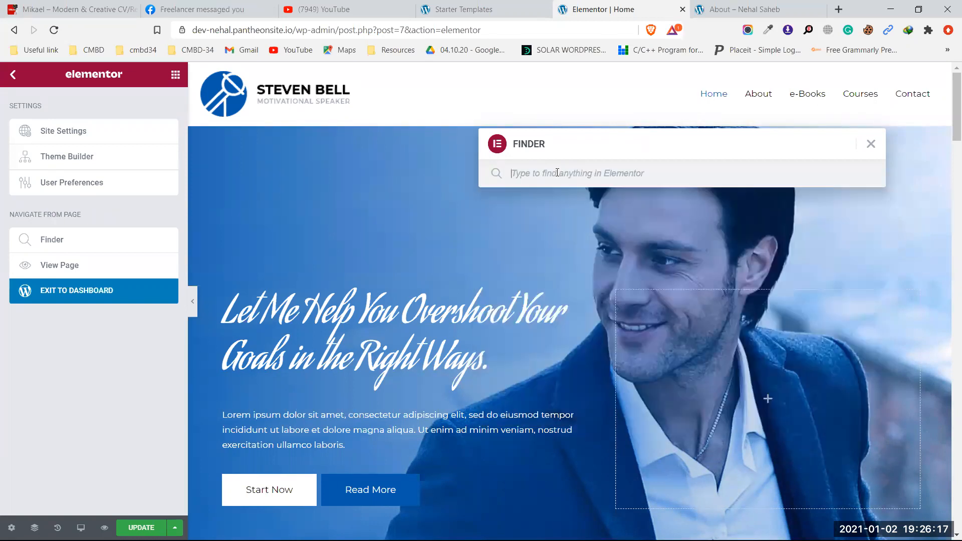
text(h)
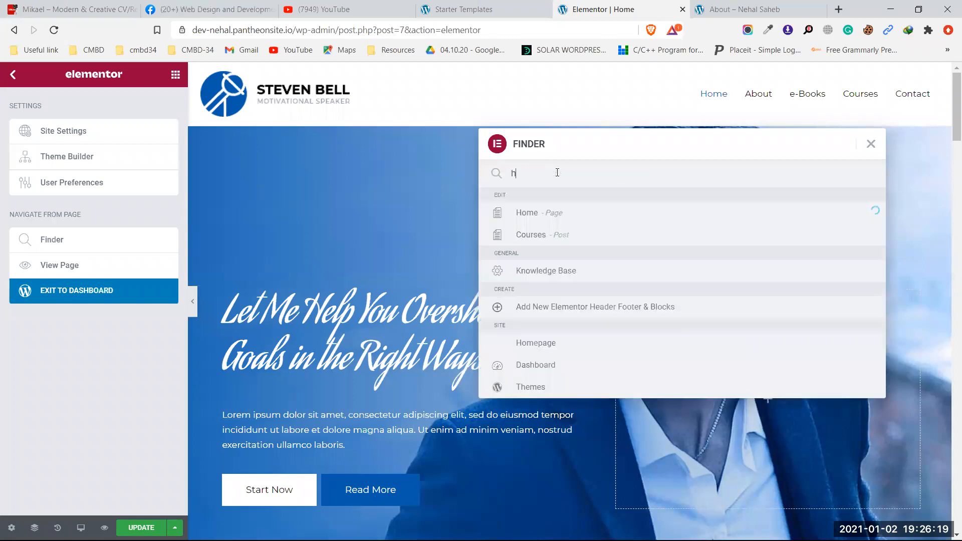
text(ome)
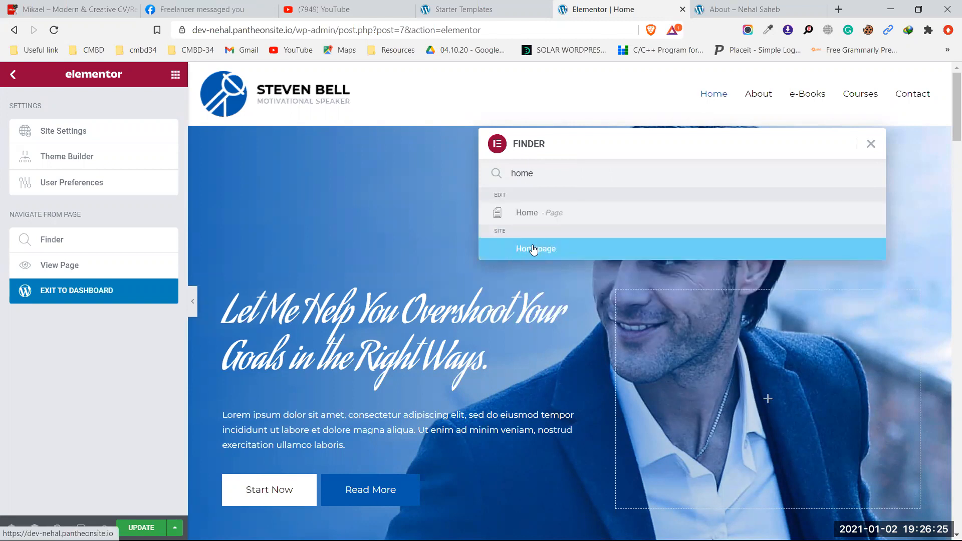
click(872, 144)
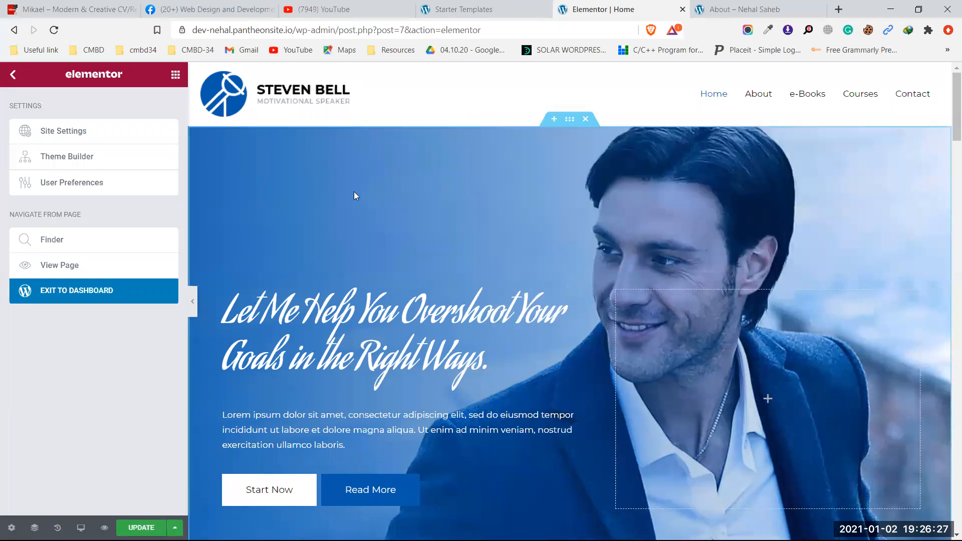
Step: Look through the home page in the editor, and view the published page down to its heading and logo sections
scroll(664, 246, down, 5)
scroll(663, 244, down, 6)
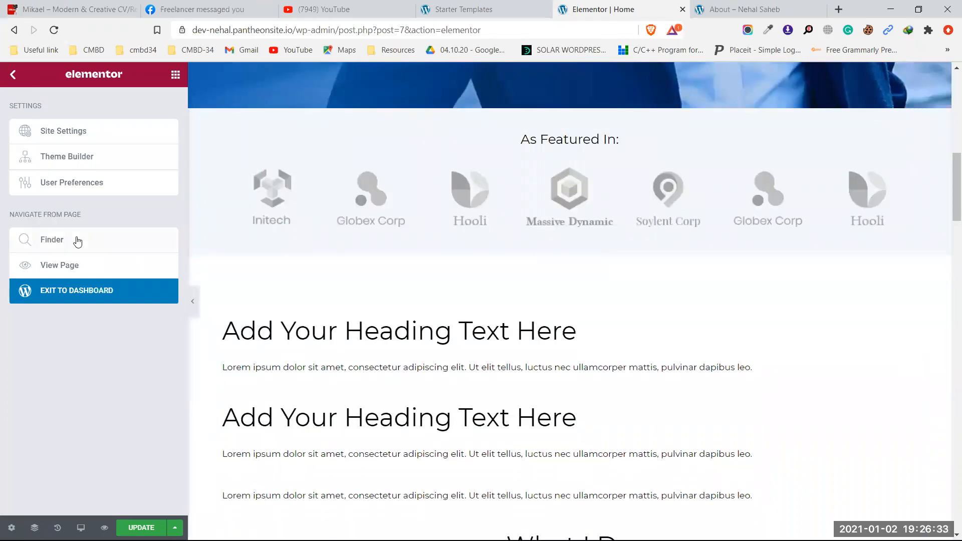
click(83, 269)
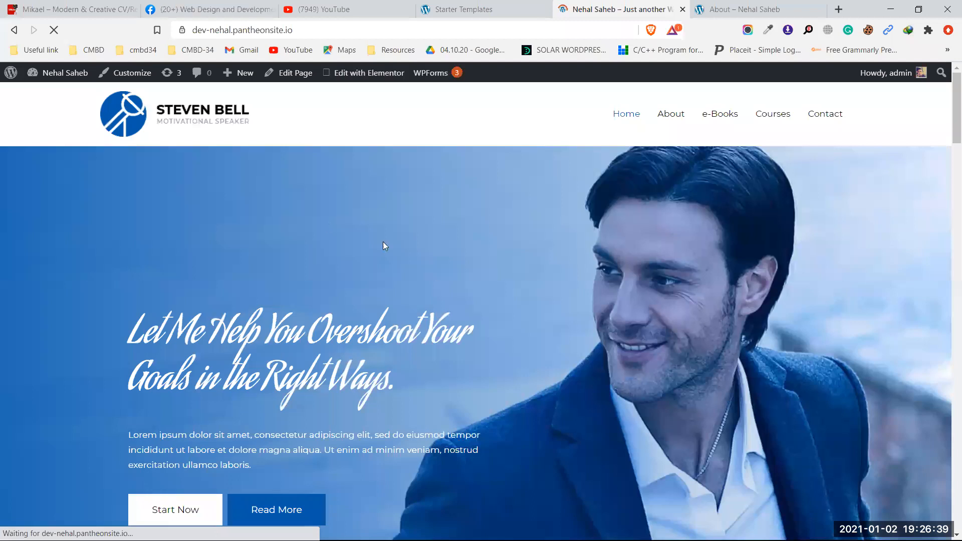
scroll(363, 302, down, 15)
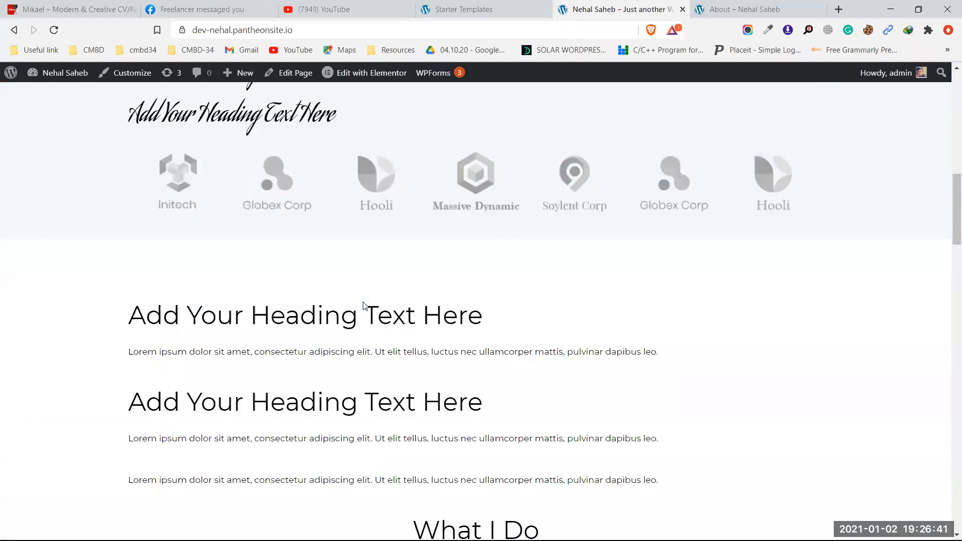
Step: Look through the rest of the published home page, including the service cards, and return to its Elementor editor
scroll(365, 306, down, 10)
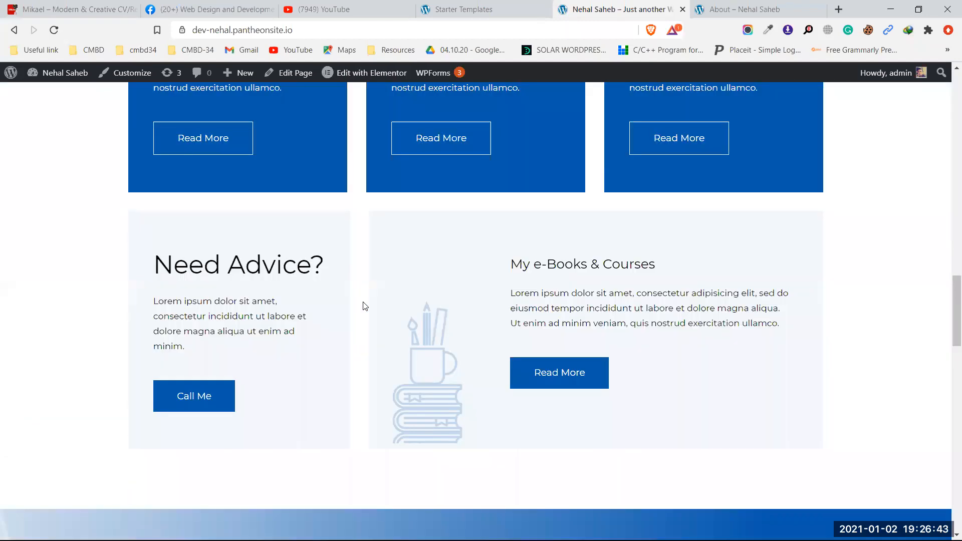
scroll(365, 306, down, 1)
scroll(366, 306, down, 4)
scroll(365, 307, up, 15)
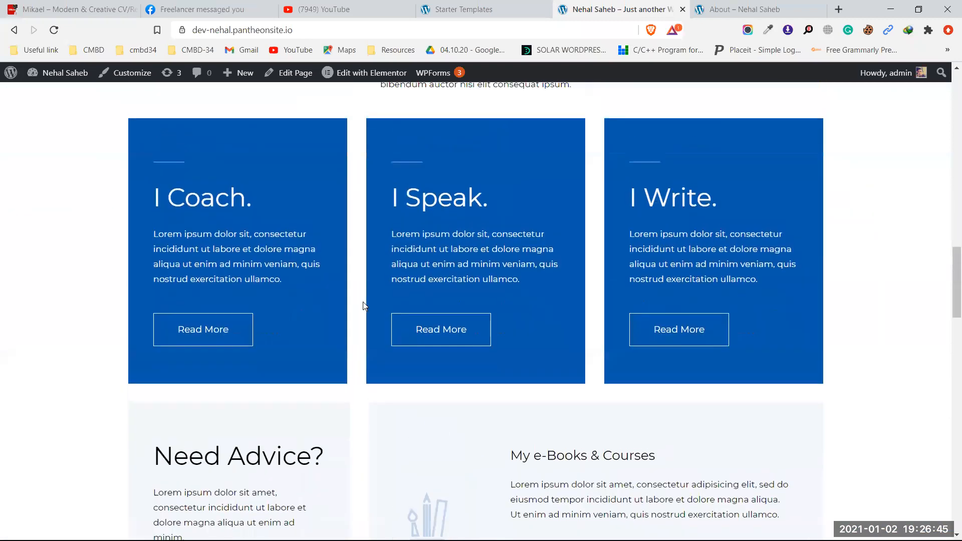
scroll(365, 306, up, 10)
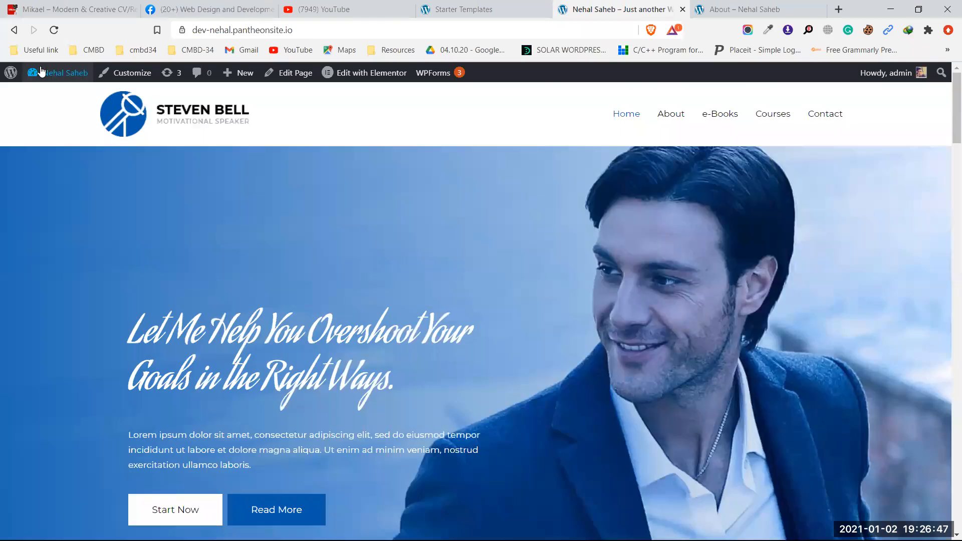
click(15, 30)
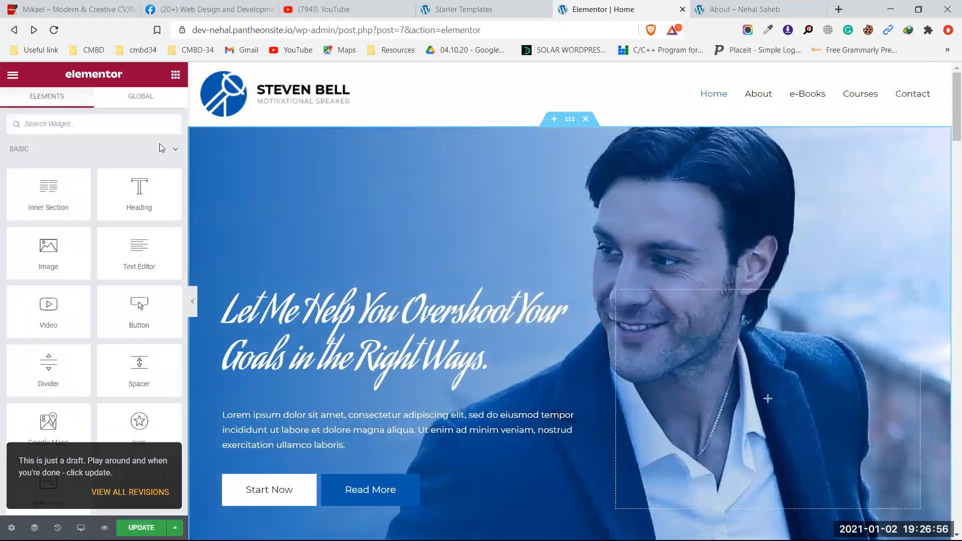
Step: Reset the H1 typography to its default in the Site Settings typography options
click(13, 75)
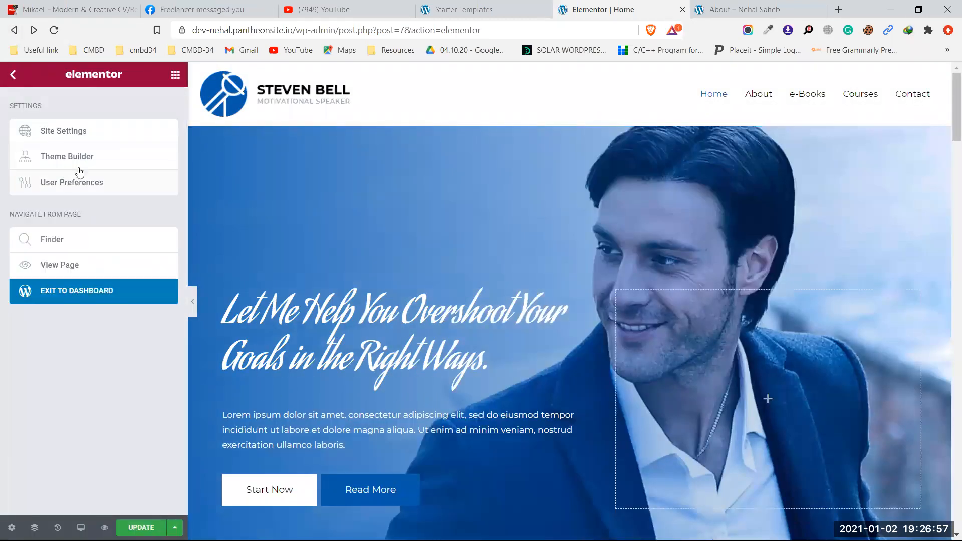
click(107, 132)
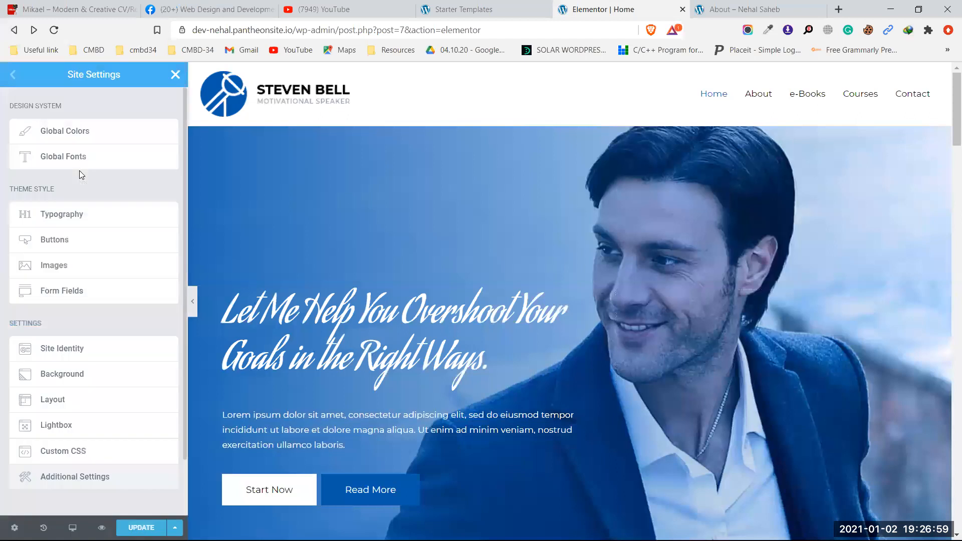
click(90, 223)
scroll(114, 229, down, 2)
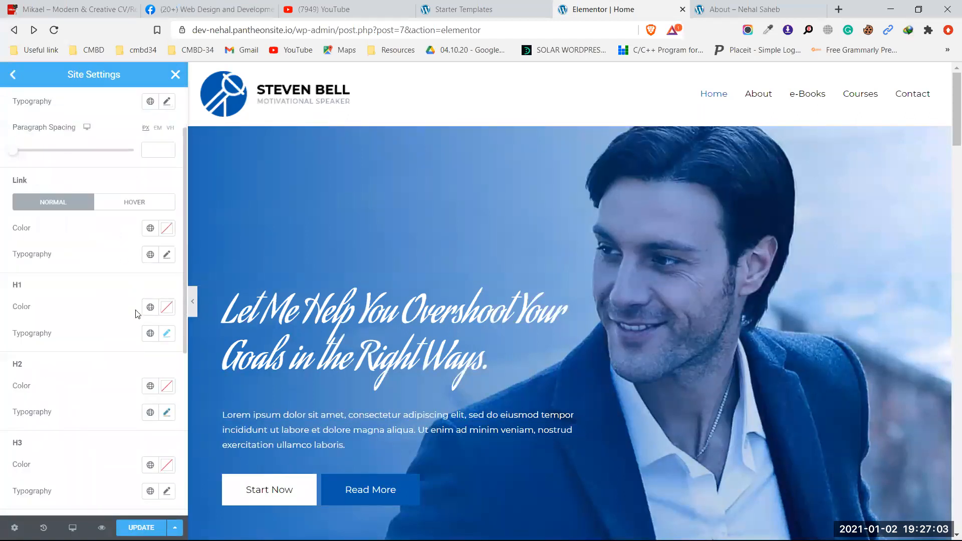
click(169, 335)
click(145, 363)
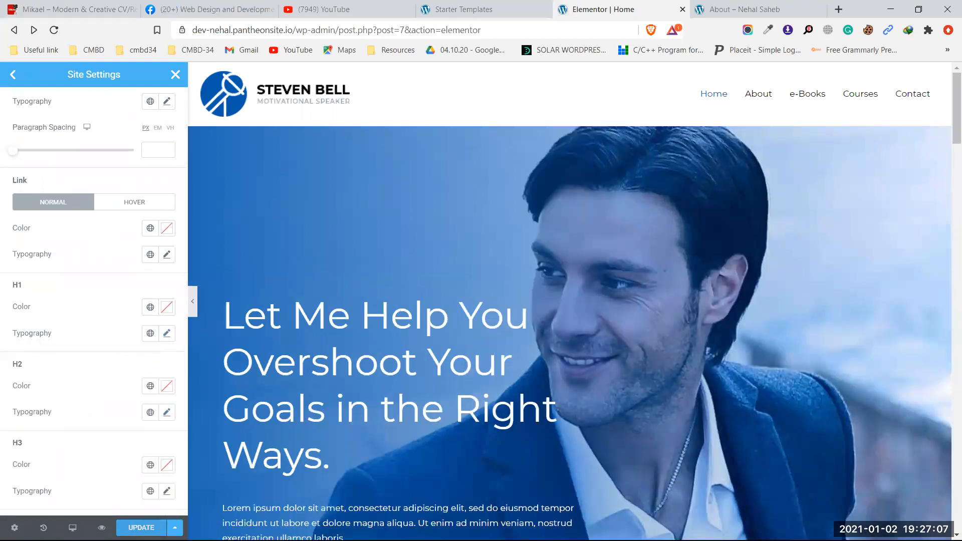
scroll(122, 375, down, 3)
scroll(125, 354, up, 6)
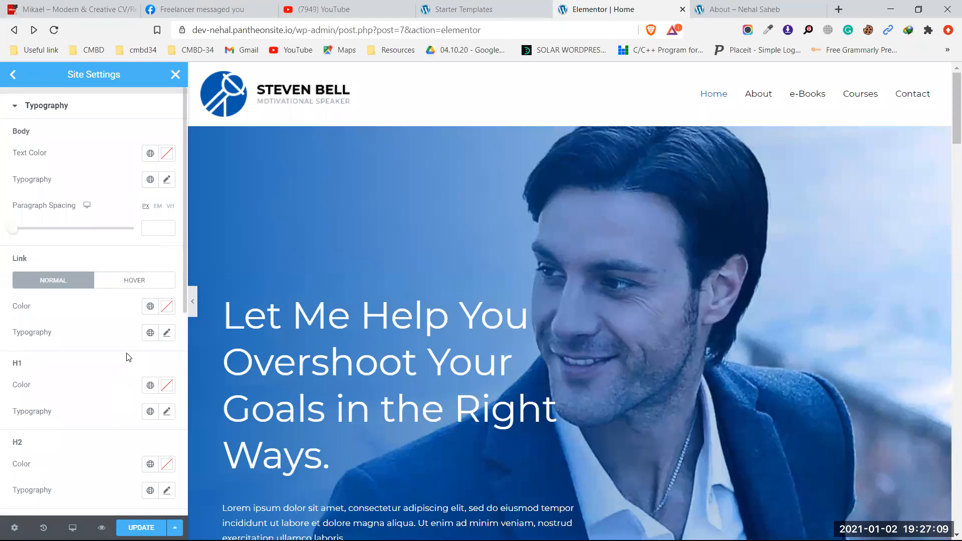
click(13, 74)
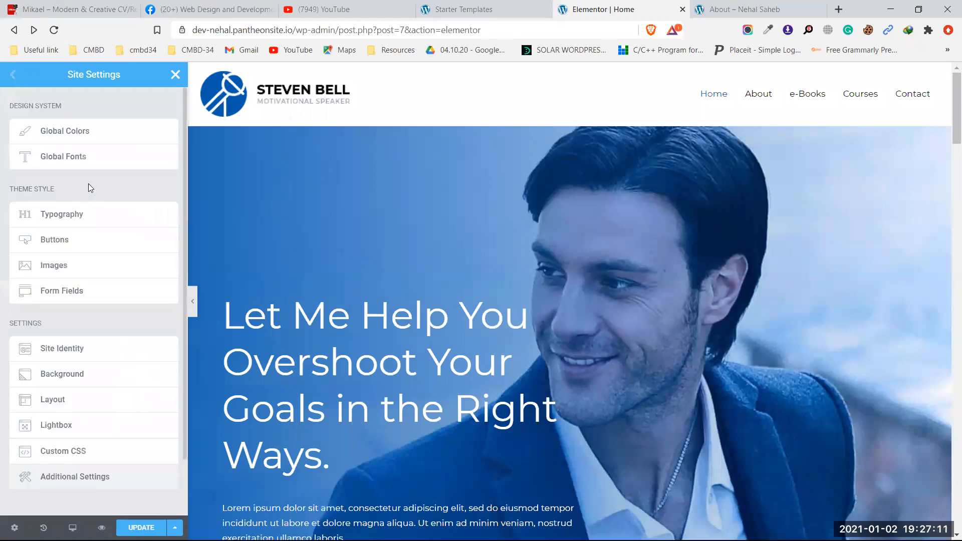
Step: Reset the Secondary global color, pick a slightly softer bright blue for it, and save and close the Site Settings
click(115, 130)
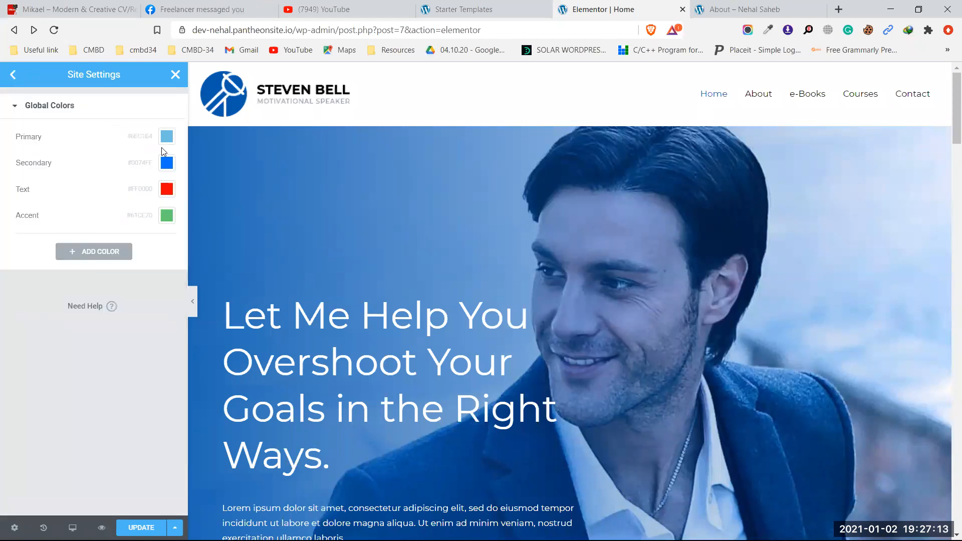
click(165, 163)
click(164, 187)
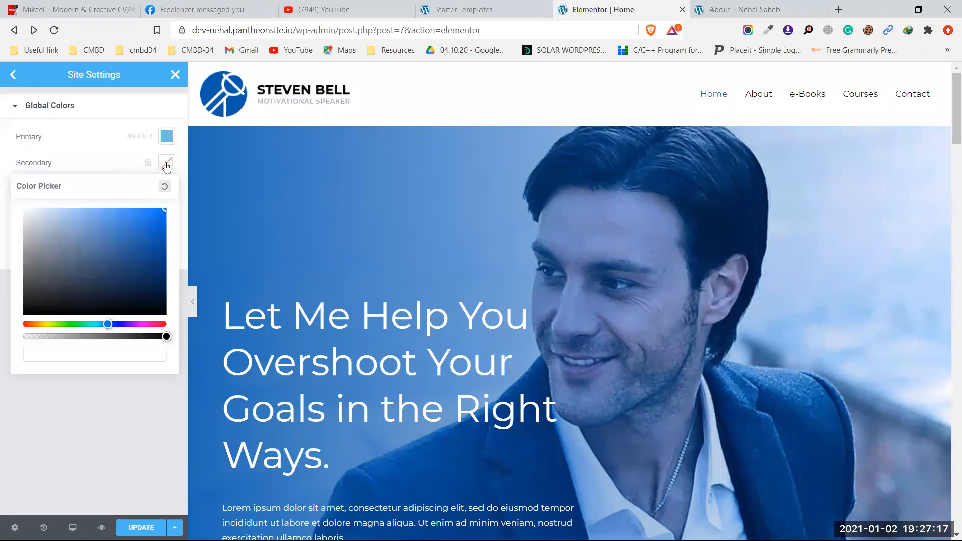
click(166, 163)
click(167, 164)
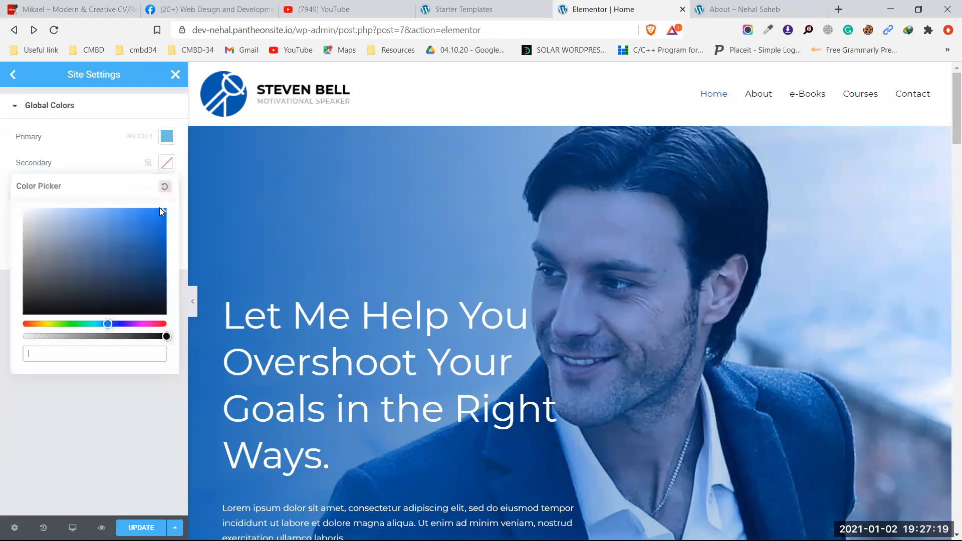
click(151, 214)
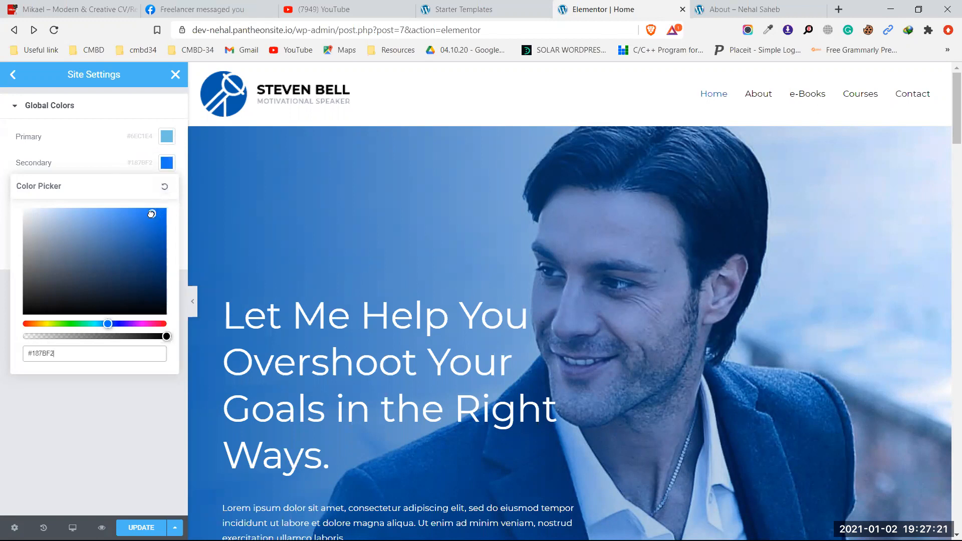
click(168, 166)
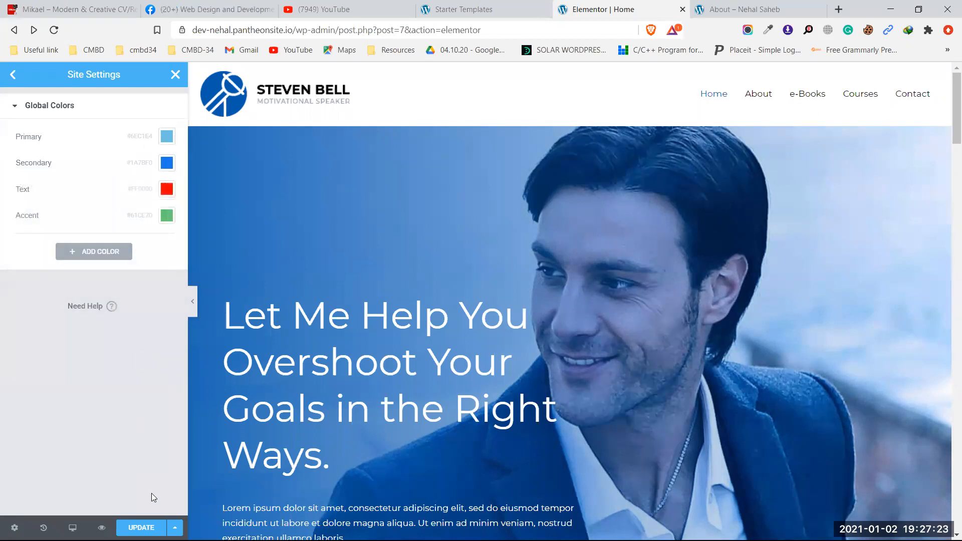
click(142, 527)
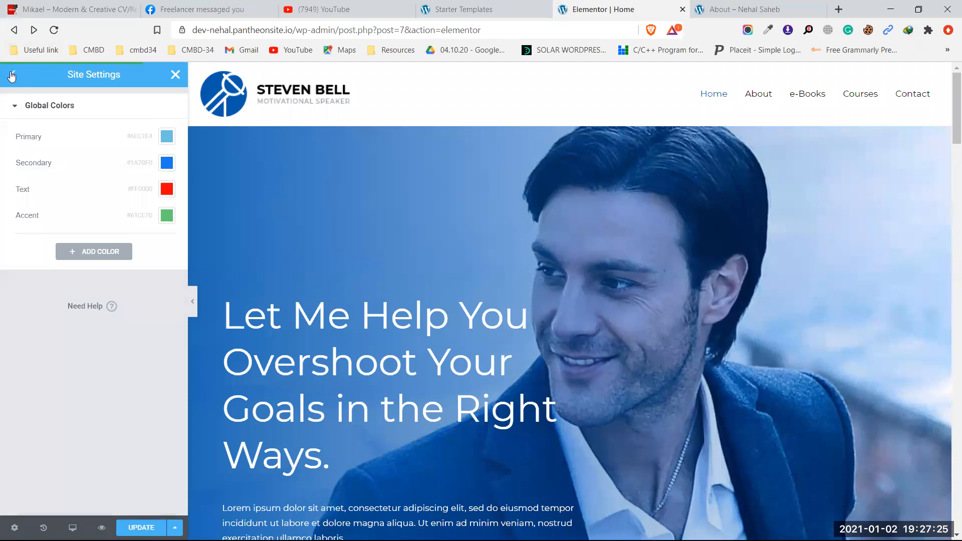
click(11, 74)
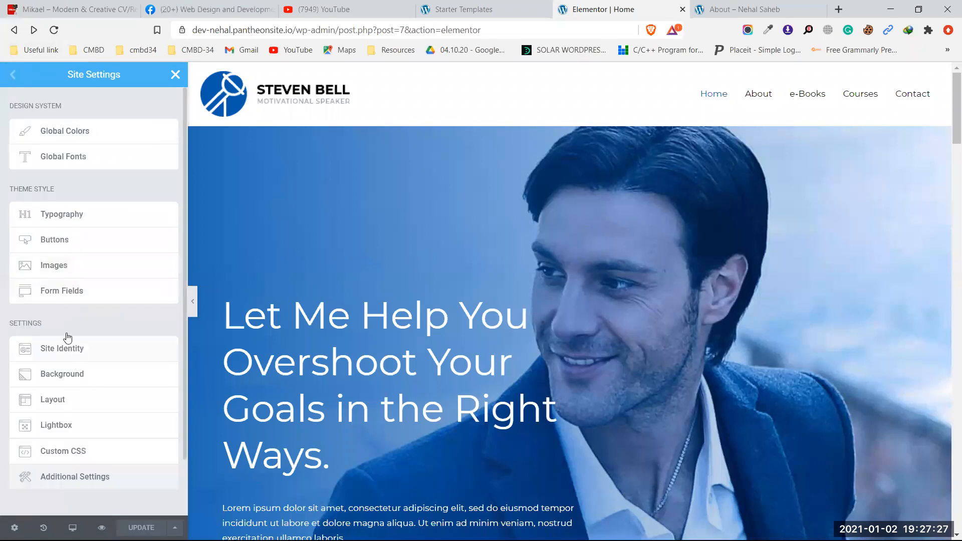
click(175, 75)
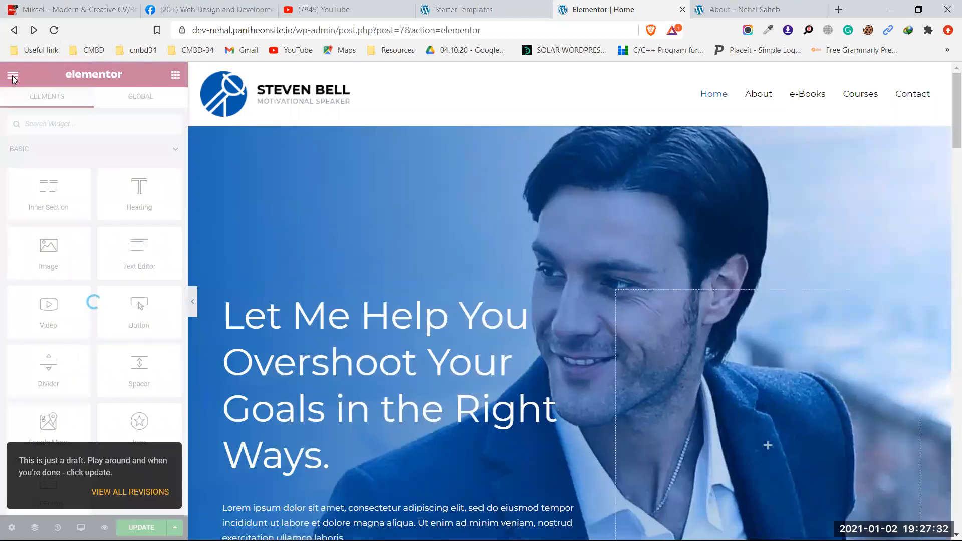
click(12, 76)
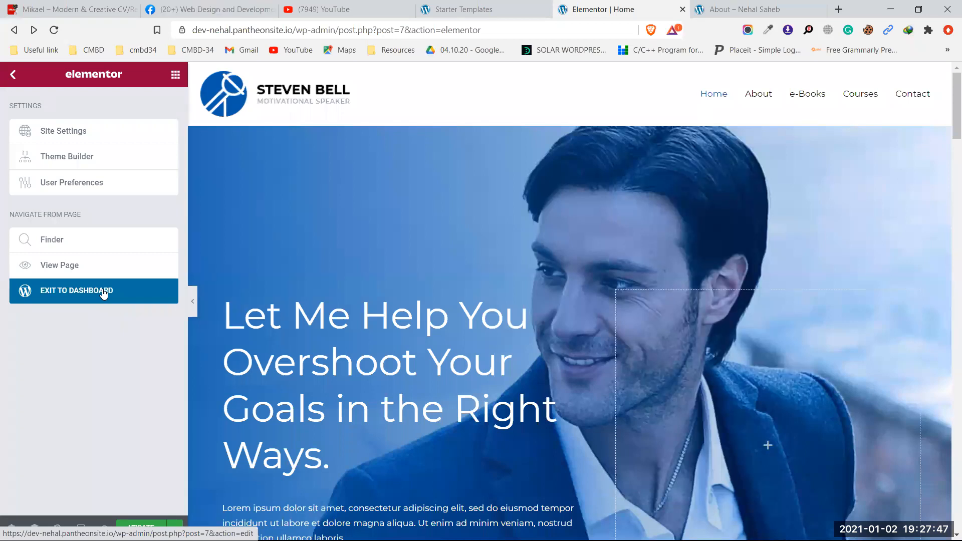
click(12, 82)
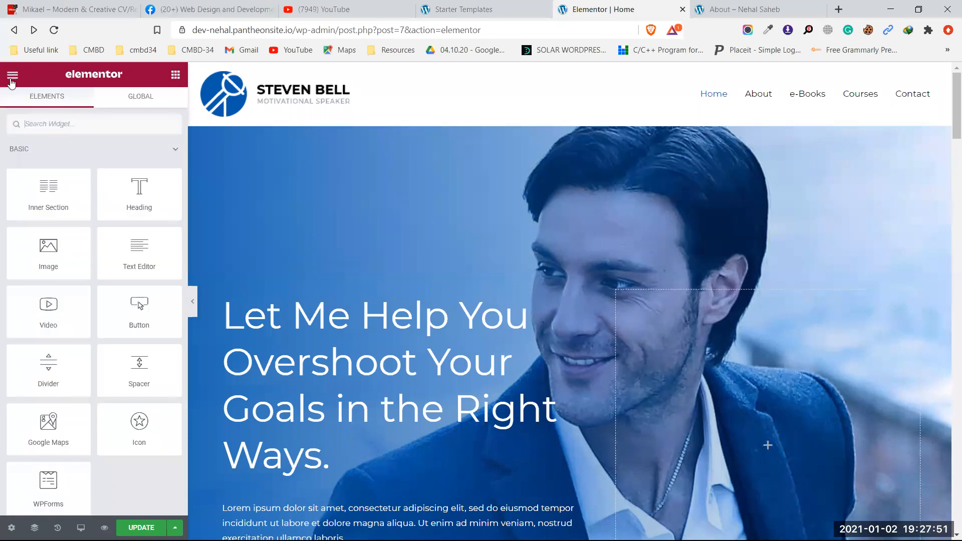
click(11, 80)
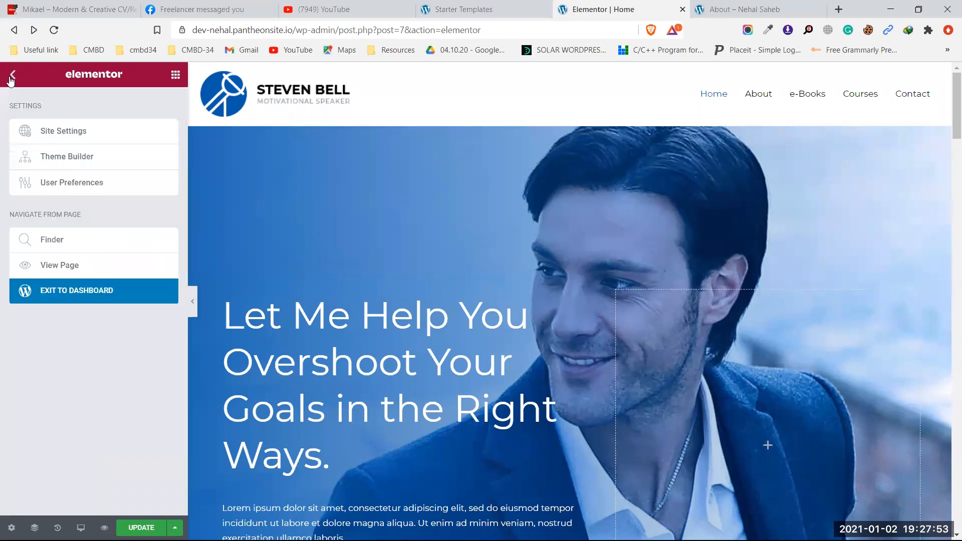
click(12, 78)
click(12, 78)
click(13, 78)
click(12, 78)
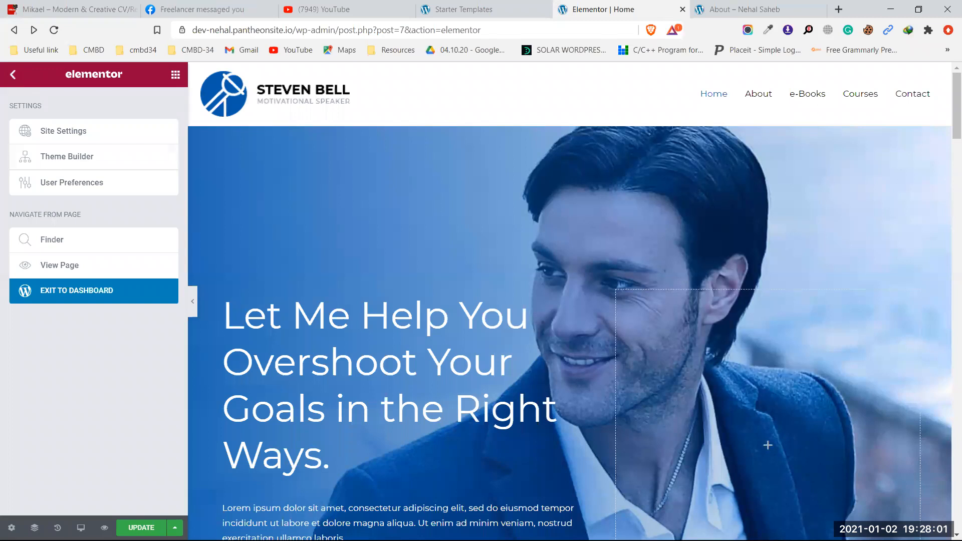
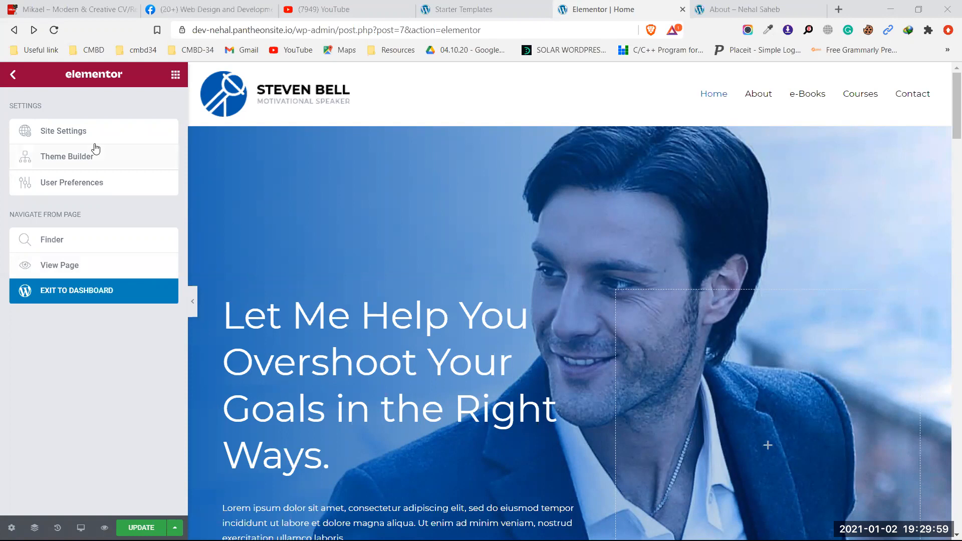
click(12, 74)
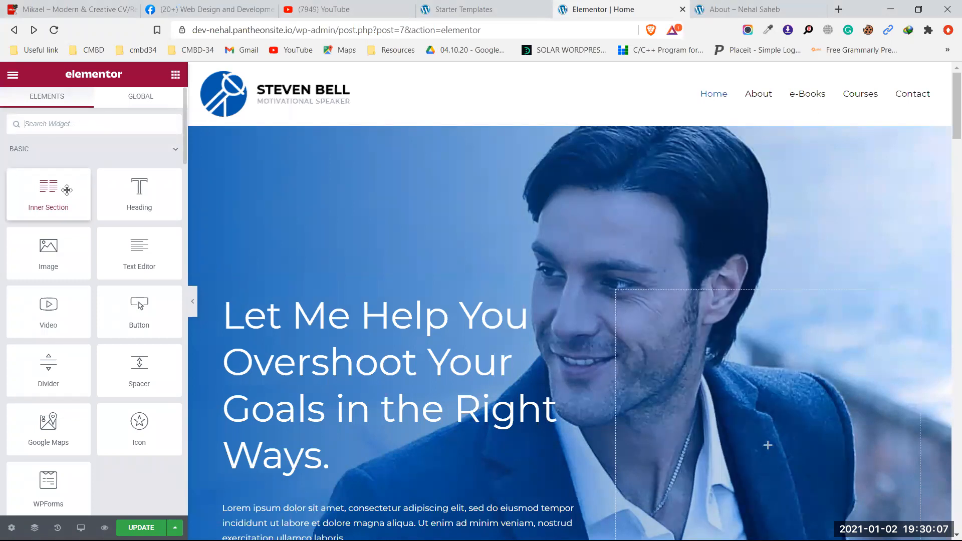
Step: Open the Theme Builder and compare its site parts with the published About page, from its header down to its footer
click(15, 82)
click(67, 158)
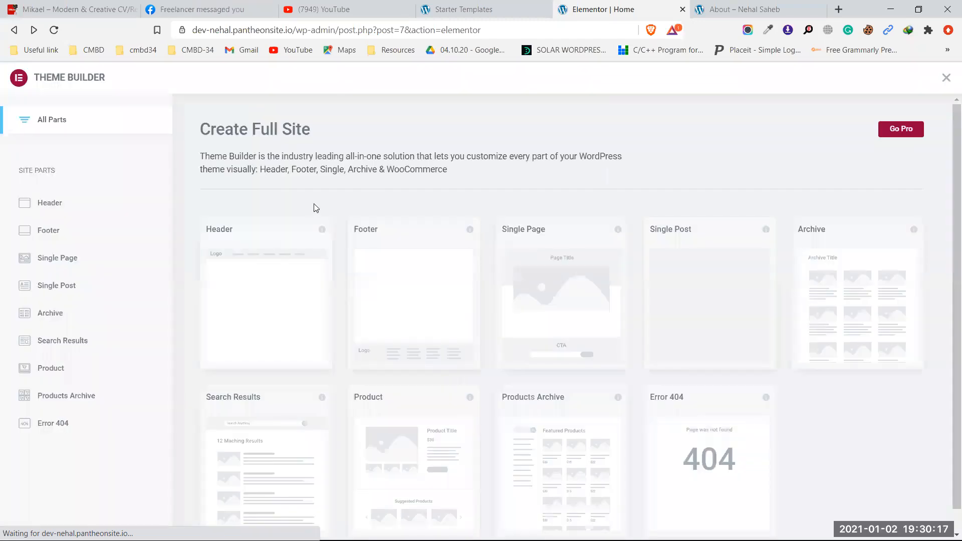
click(732, 5)
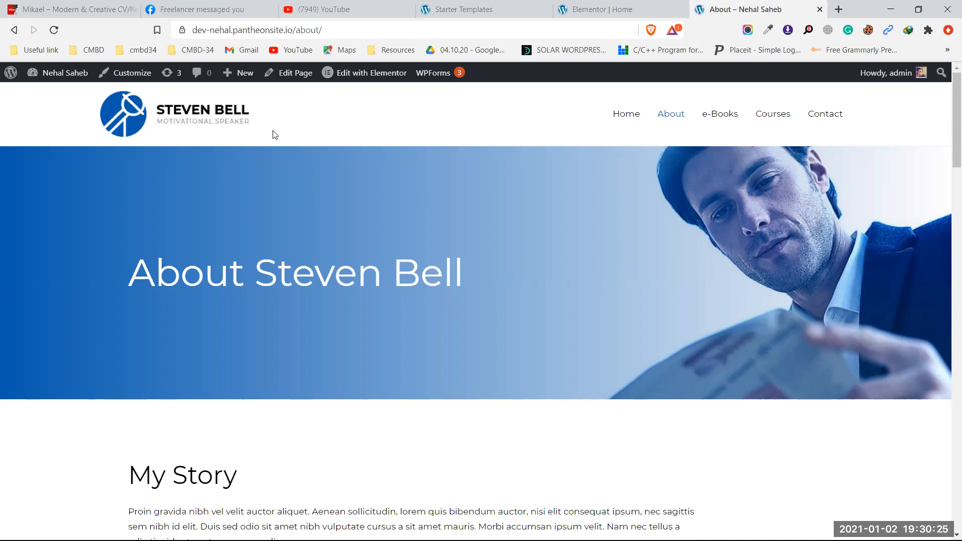
scroll(212, 226, down, 20)
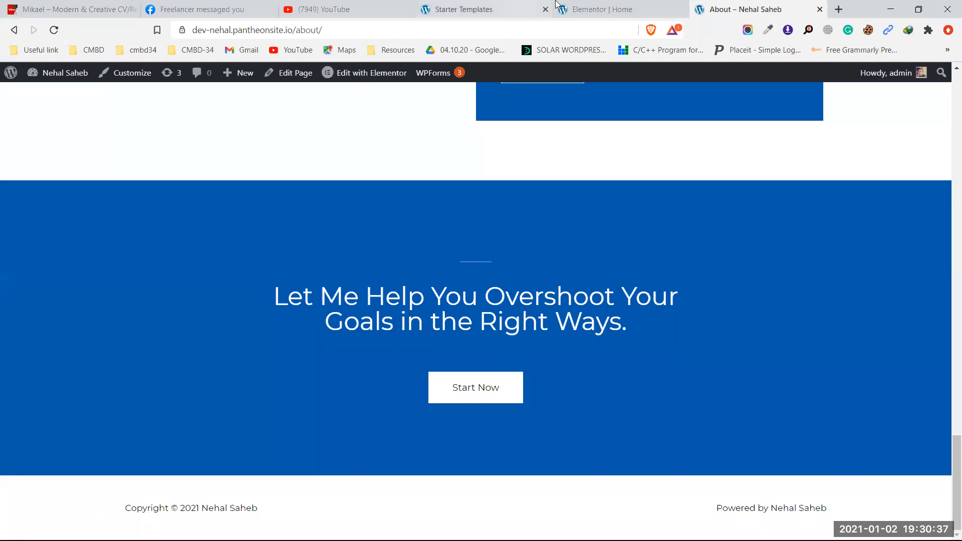
click(596, 9)
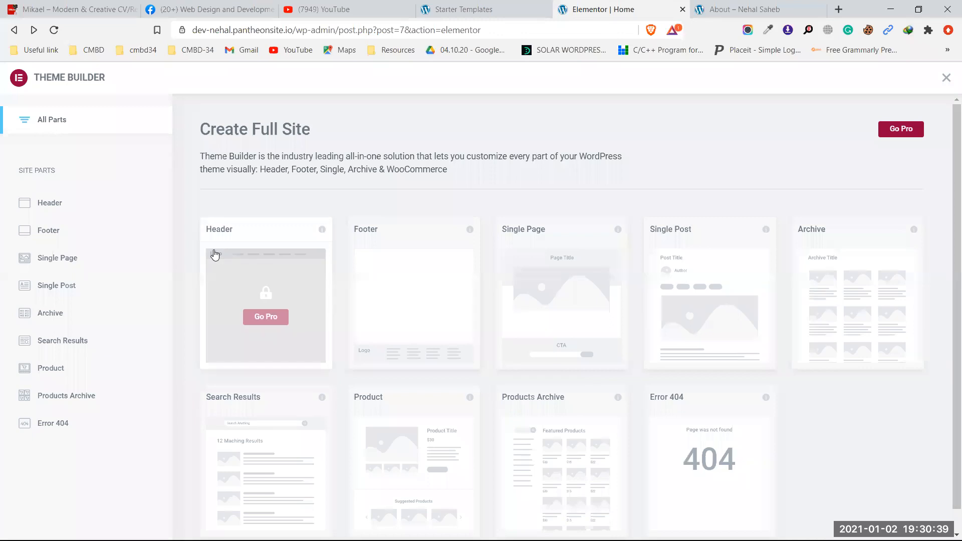
mouse_move(243, 260)
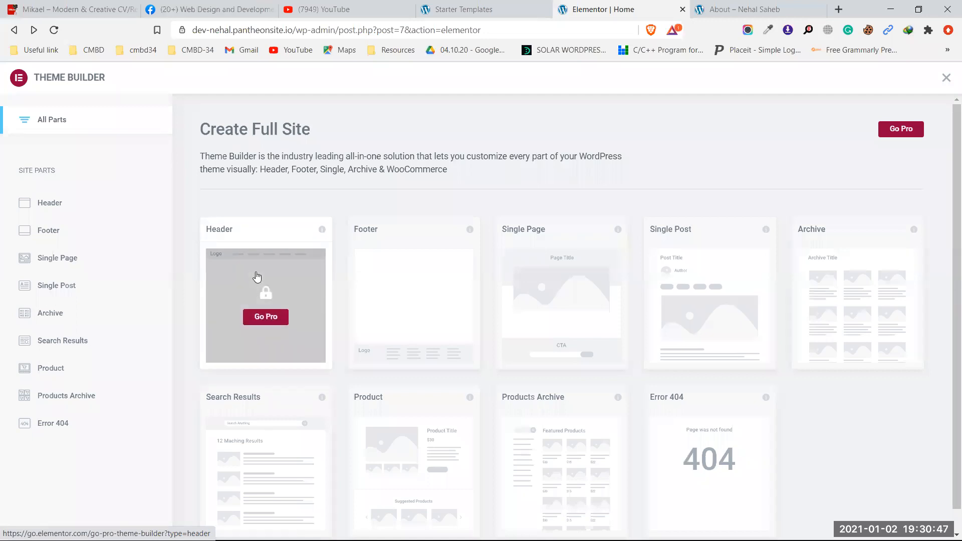
Step: Check the header at the top of the published About page against the Header part in the Theme Builder
click(747, 6)
scroll(199, 268, up, 20)
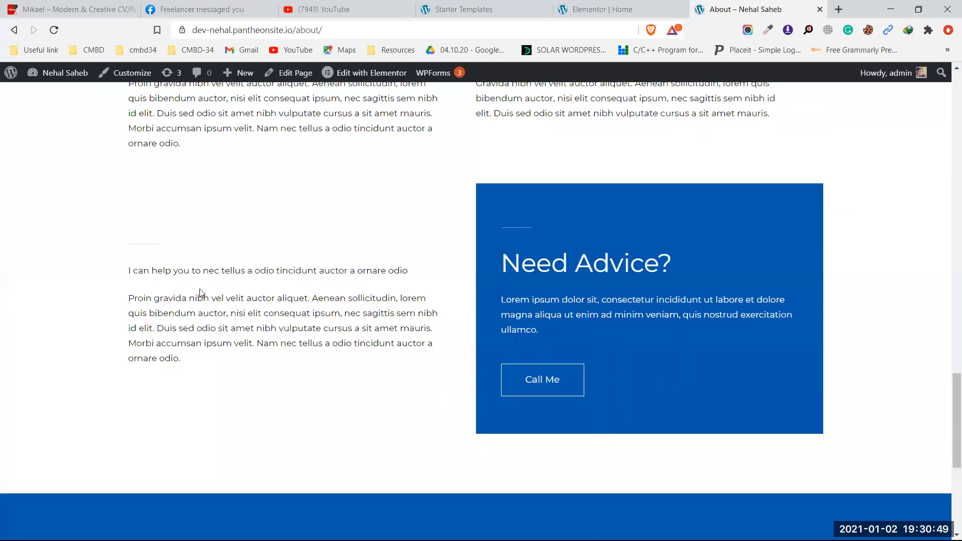
scroll(201, 290, up, 10)
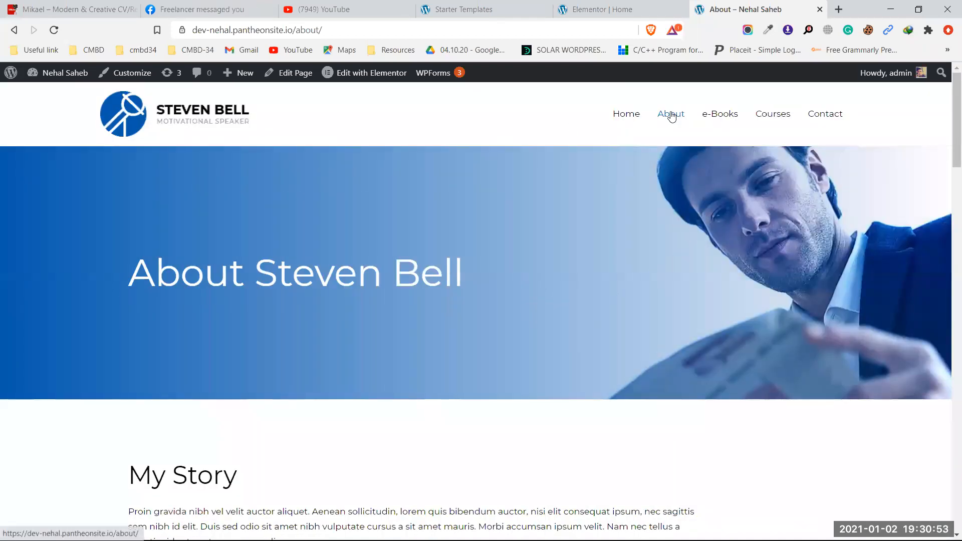
click(595, 8)
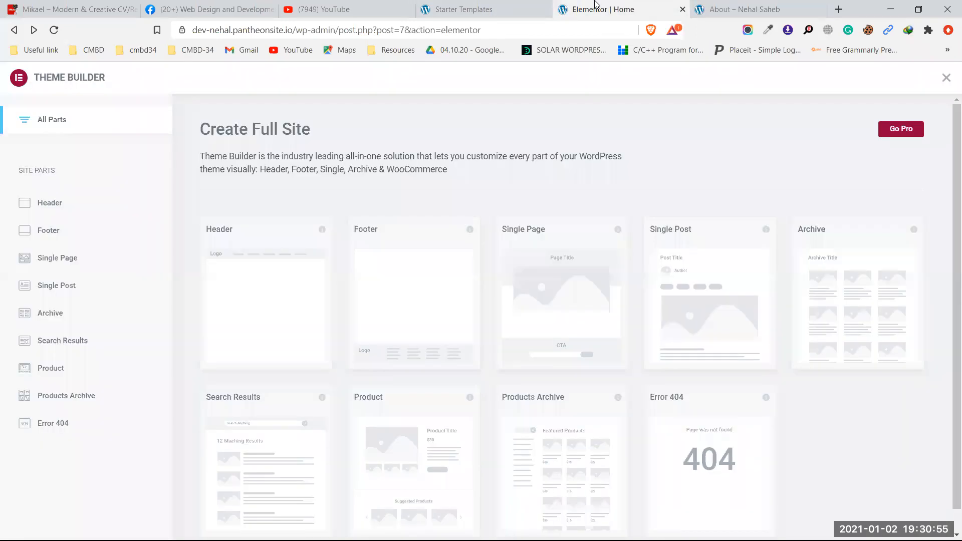
mouse_move(262, 300)
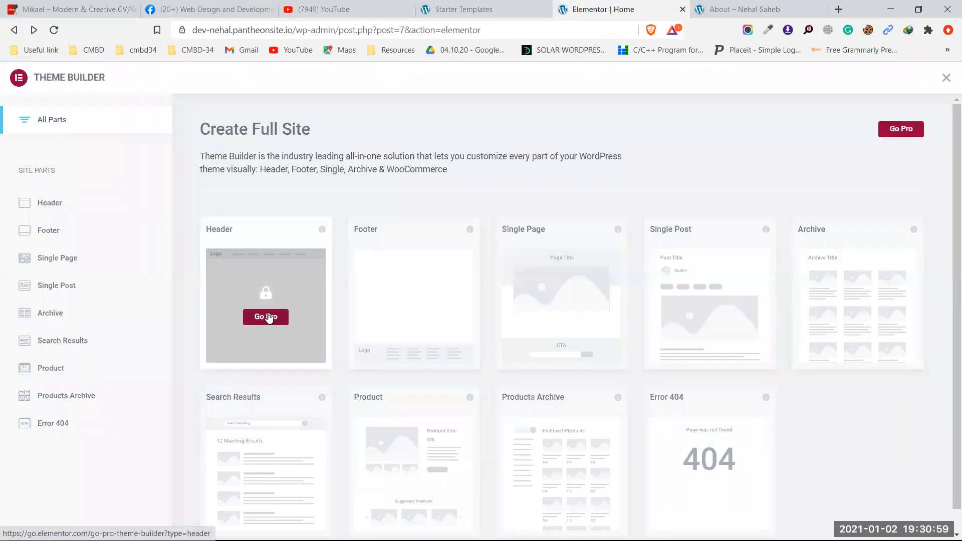
Step: Return to the published About page and go from there to the site's home page
click(807, 6)
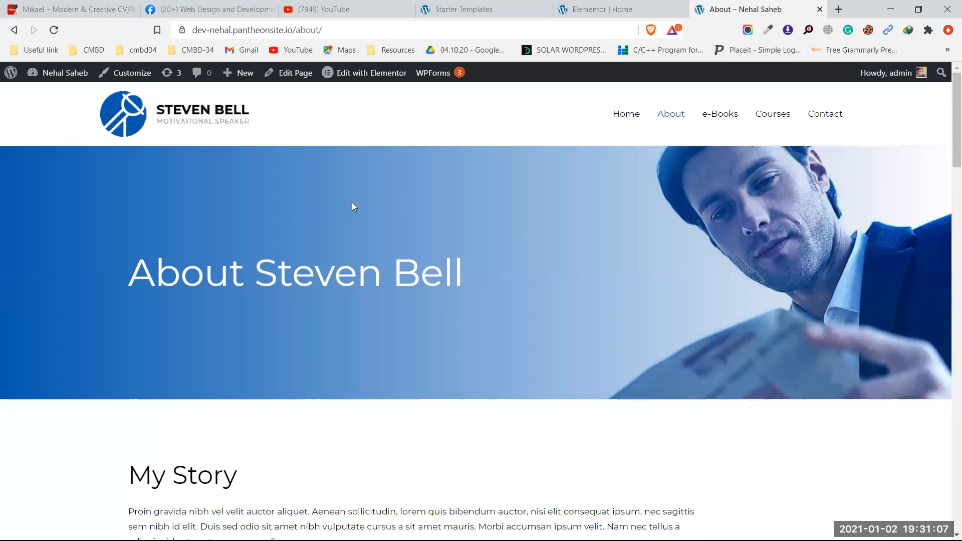
click(223, 126)
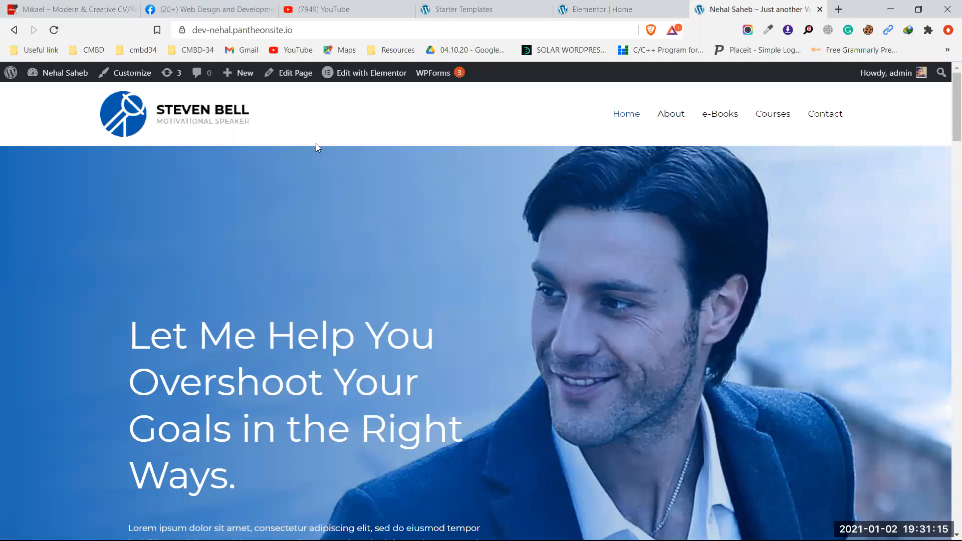
Step: Leave the Theme Builder and reopen the site's home page in the Elementor editor
click(626, 4)
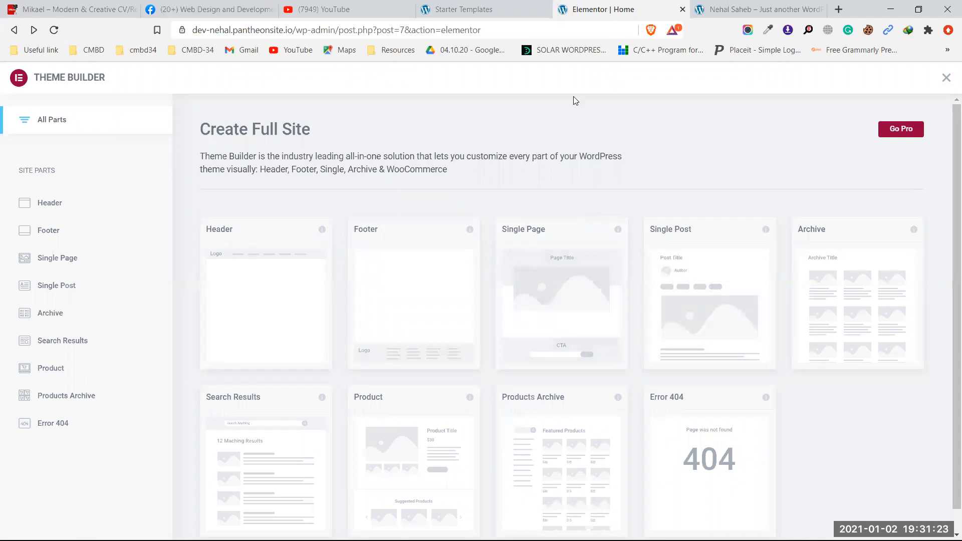
click(474, 9)
click(608, 7)
click(12, 31)
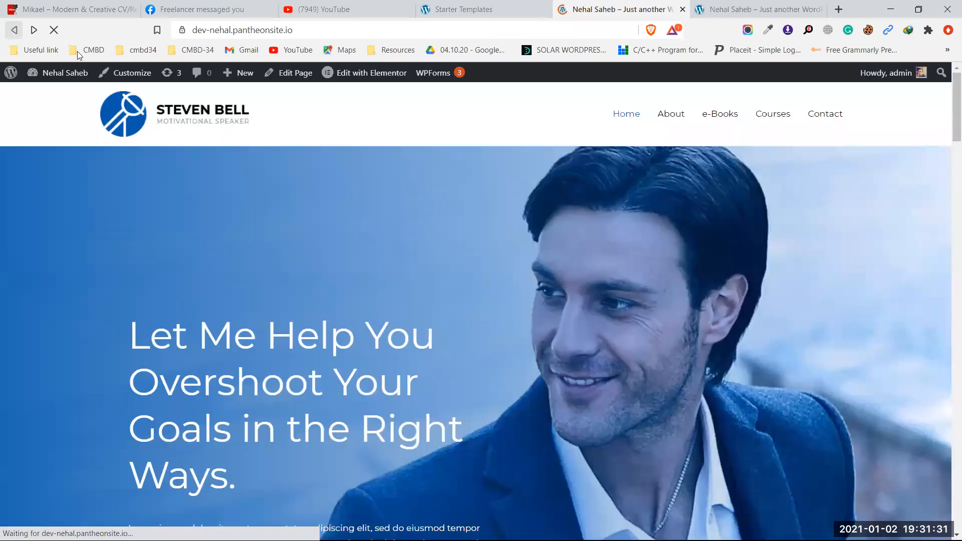
click(387, 75)
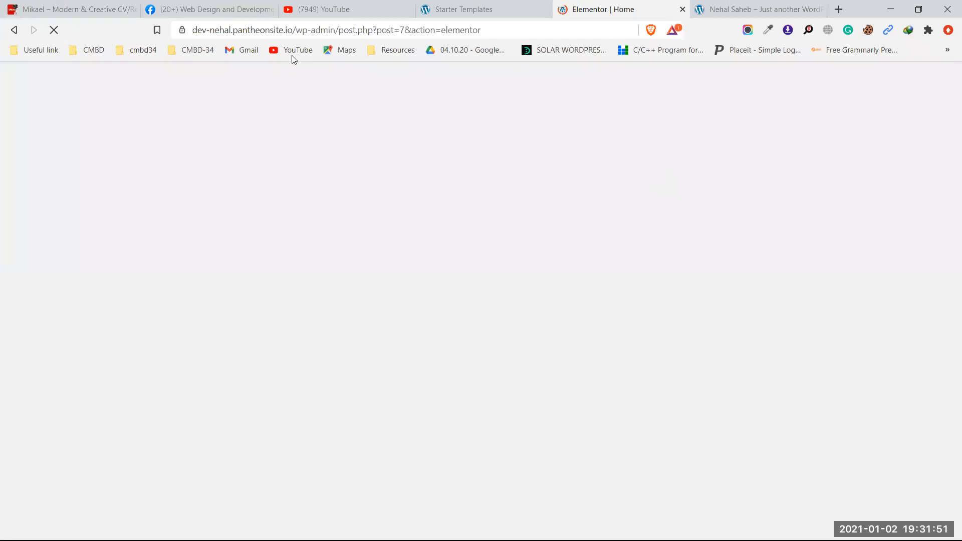
click(226, 6)
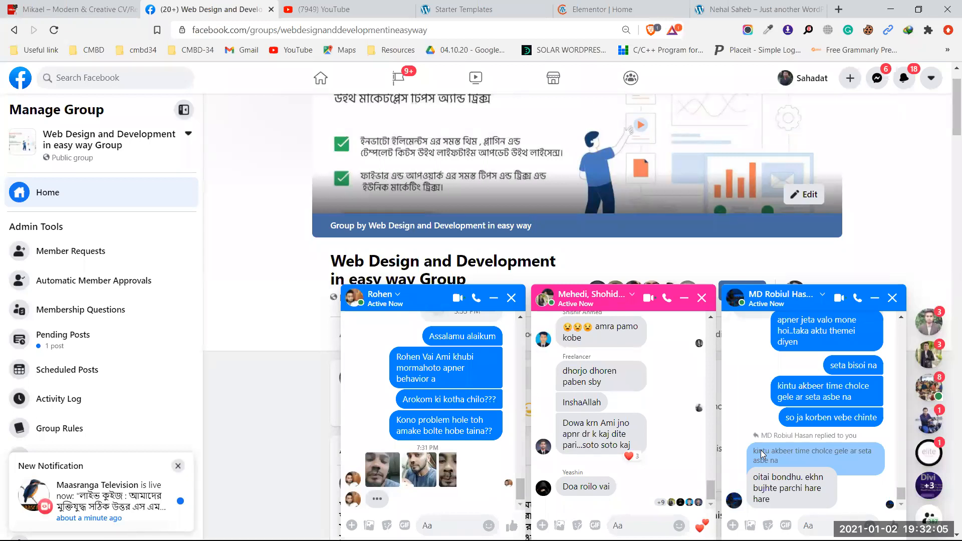
click(619, 7)
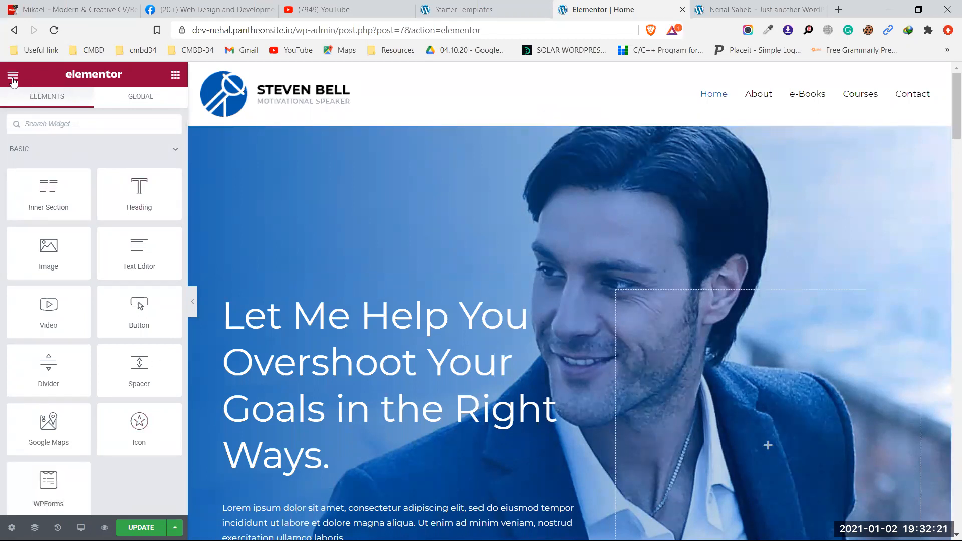
Step: Review the main menu options, open the hero heading's settings, and return to the widget list
click(12, 77)
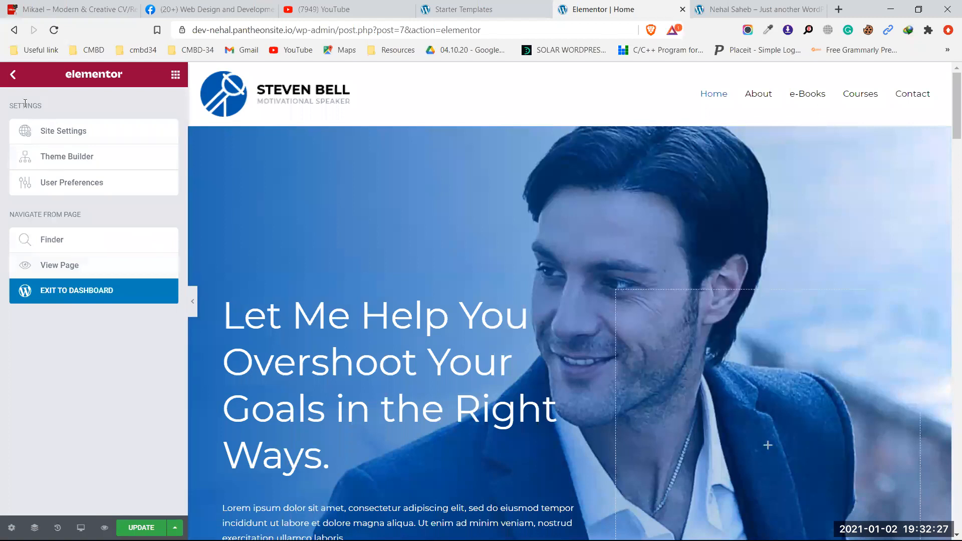
click(13, 75)
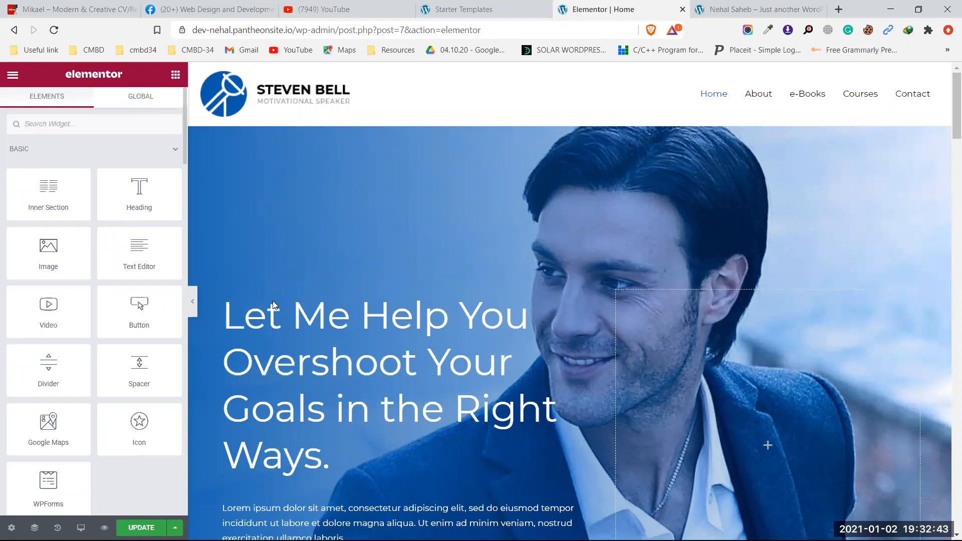
click(331, 319)
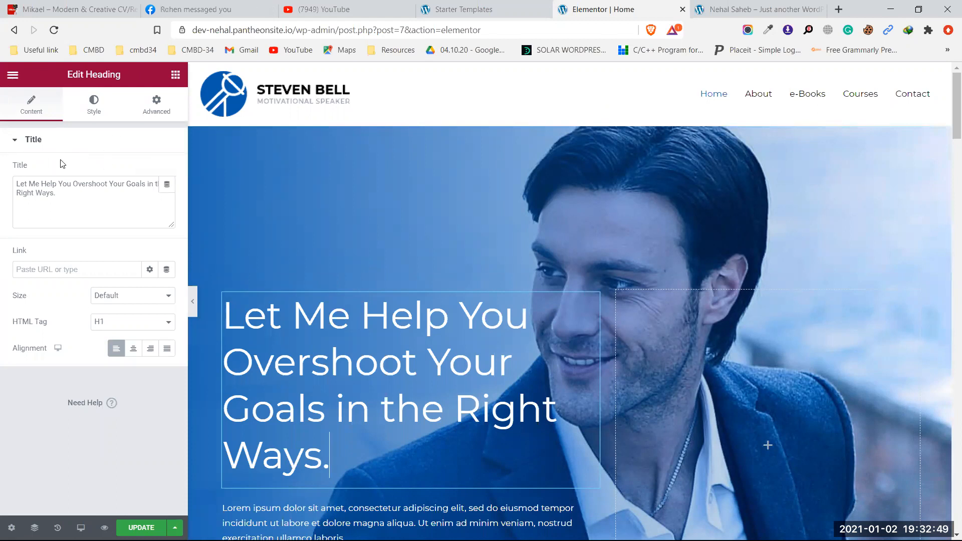
click(175, 75)
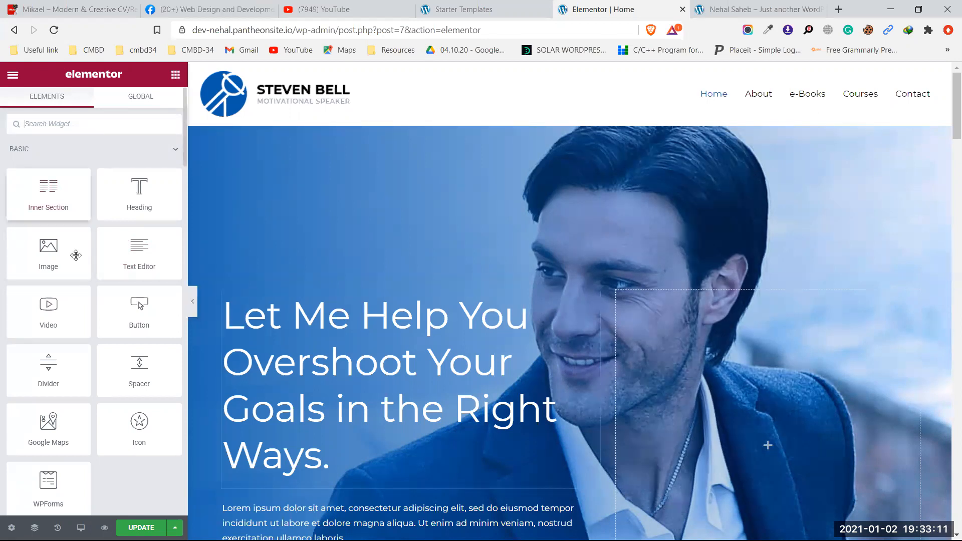
Step: Look over the Basic and Pro widgets alongside the heading and buttons of the hero section
scroll(48, 256, down, 8)
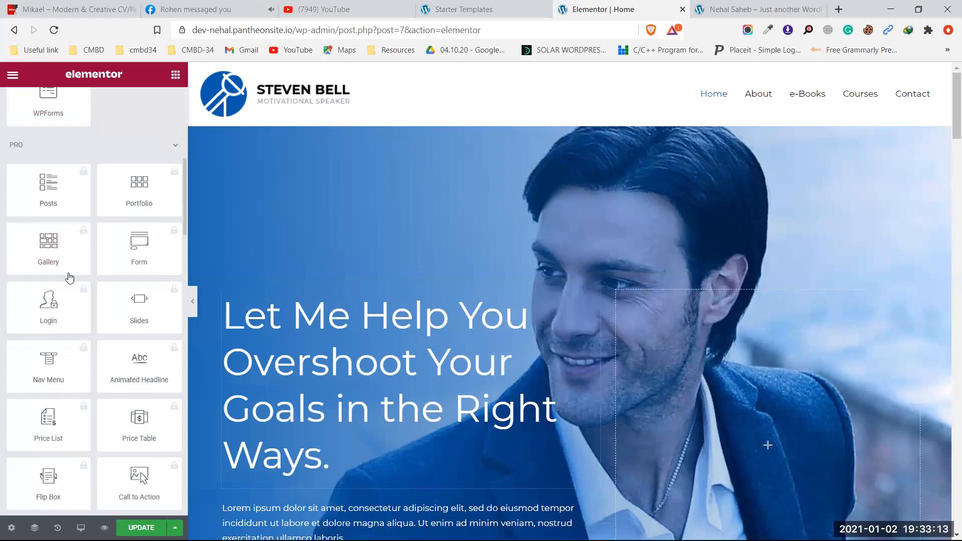
scroll(92, 278, up, 8)
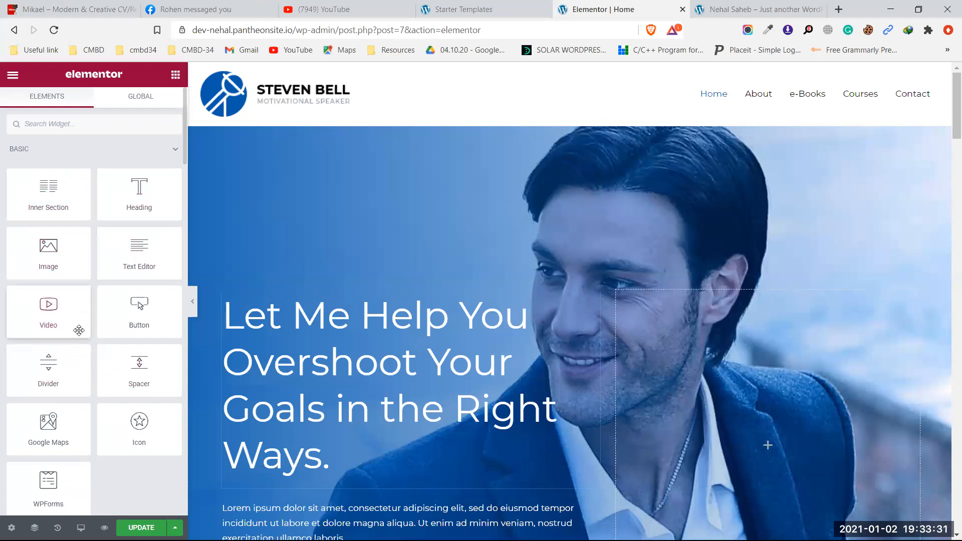
scroll(483, 301, down, 3)
scroll(483, 300, up, 1)
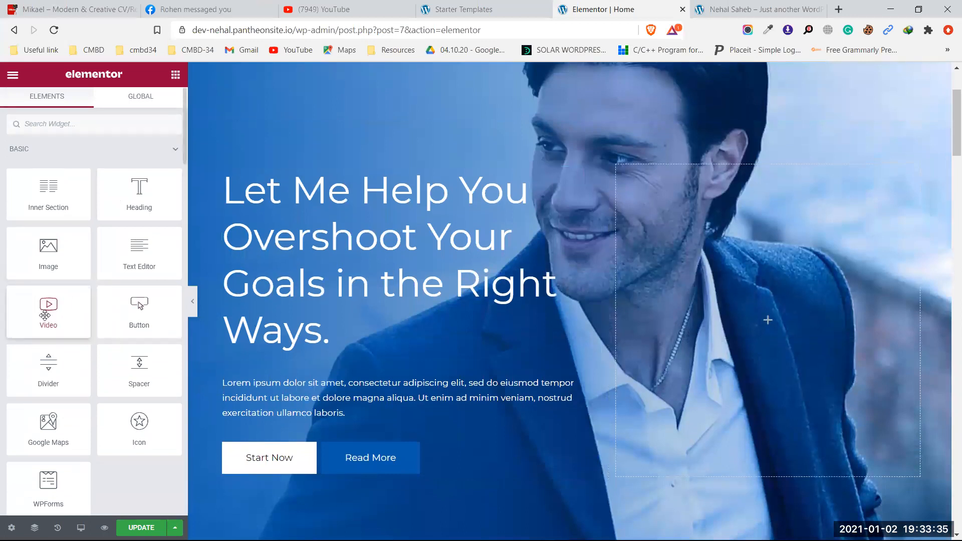
drag(140, 299, 138, 304)
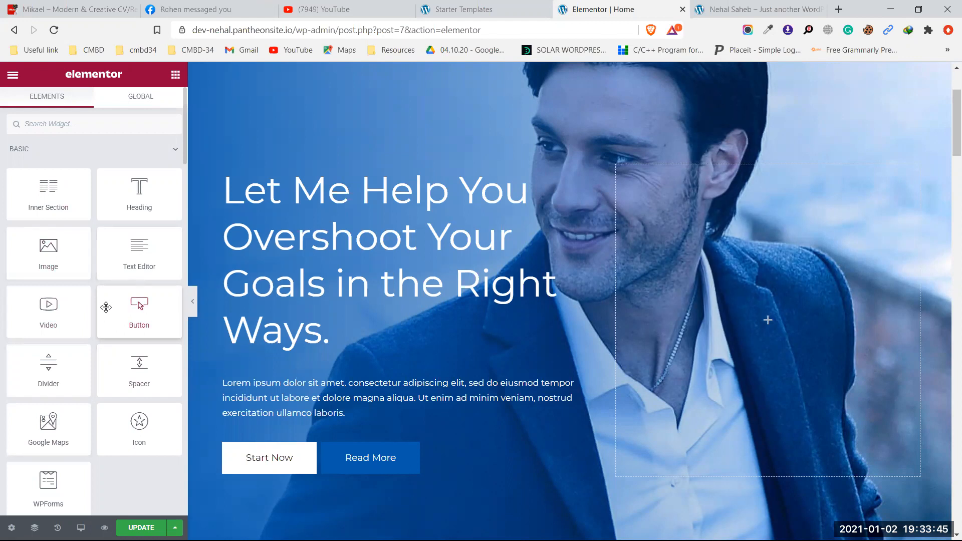
Step: View the Global widgets and look over the page down to the As Featured In logos
click(147, 97)
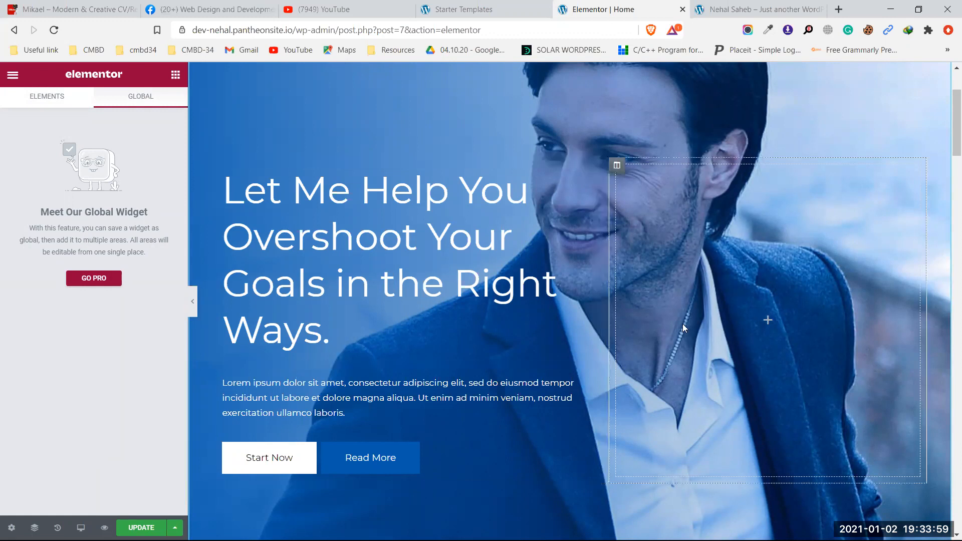
scroll(583, 299, down, 1)
scroll(398, 294, down, 2)
scroll(389, 216, down, 2)
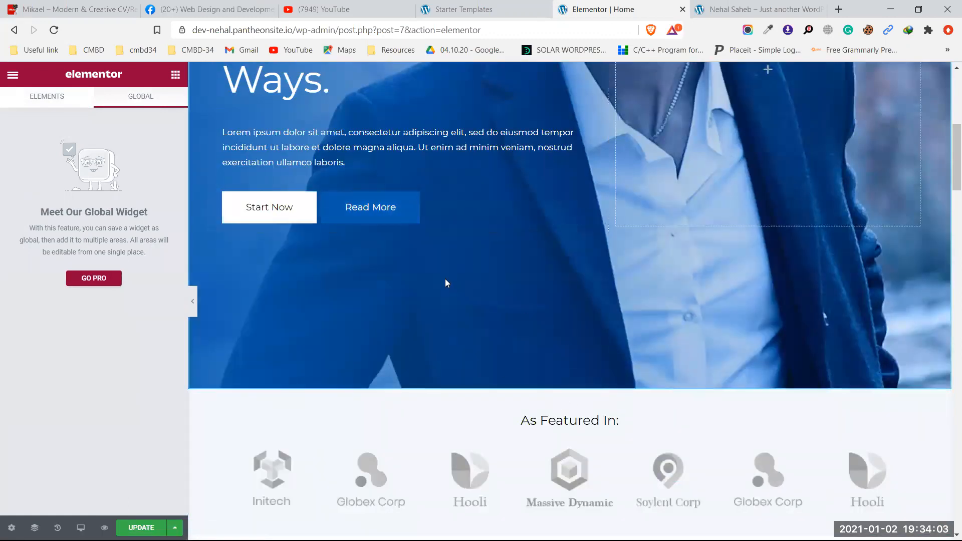
Step: Return to the Elements list and browse its widget categories from Basic onward and back
click(46, 98)
scroll(65, 318, down, 15)
scroll(68, 317, up, 15)
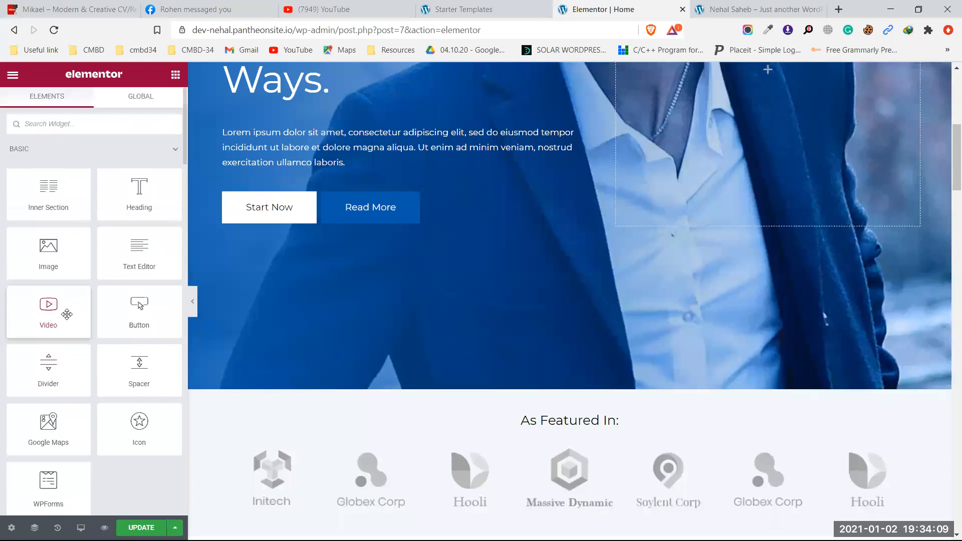
scroll(67, 314, down, 15)
scroll(67, 314, up, 5)
scroll(68, 313, down, 5)
scroll(69, 312, up, 12)
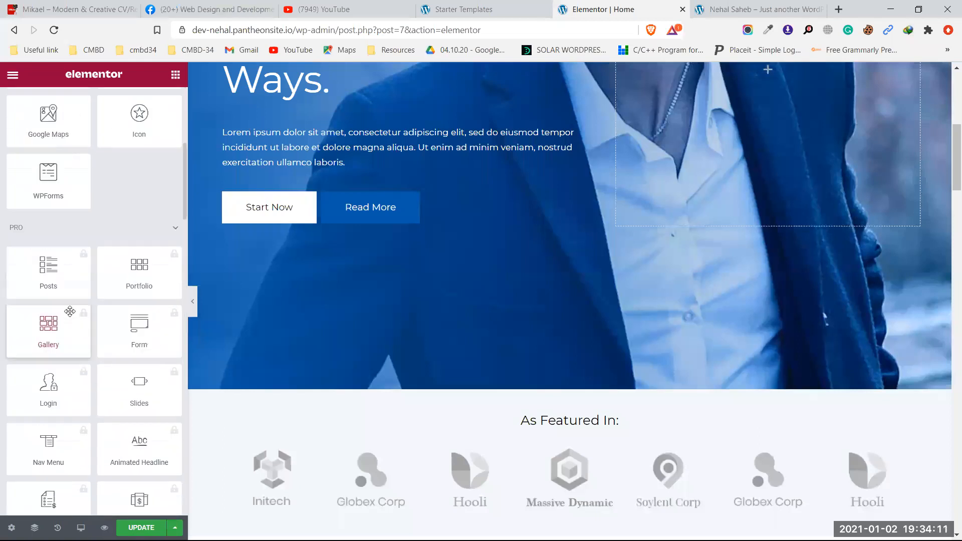
scroll(69, 312, up, 5)
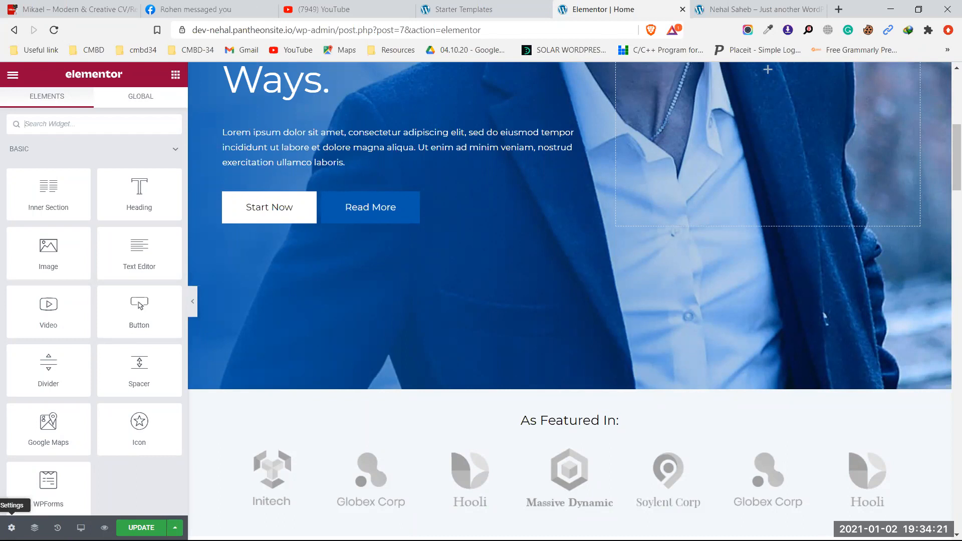
Step: Open the Page Settings of the Home page and bring the page's header into view
click(11, 527)
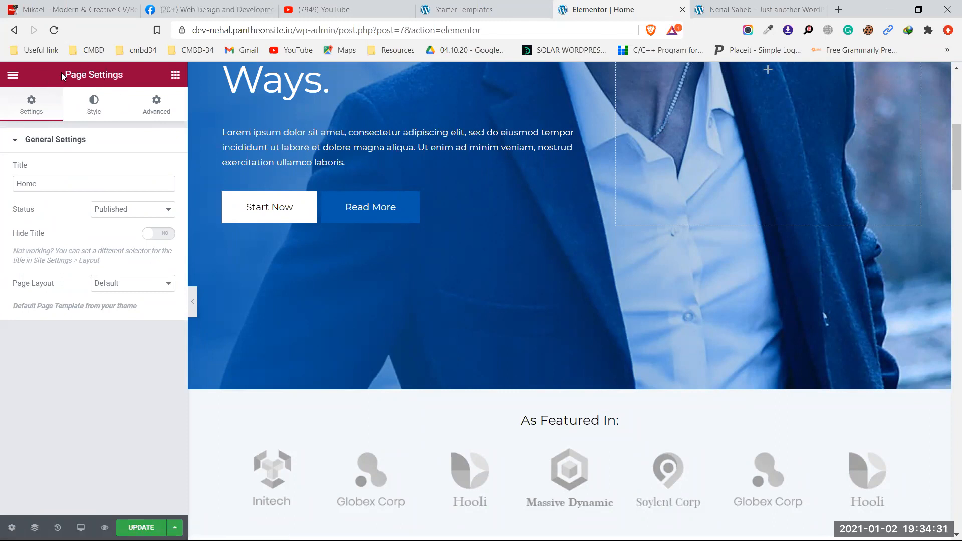
drag(64, 73, 107, 76)
click(126, 77)
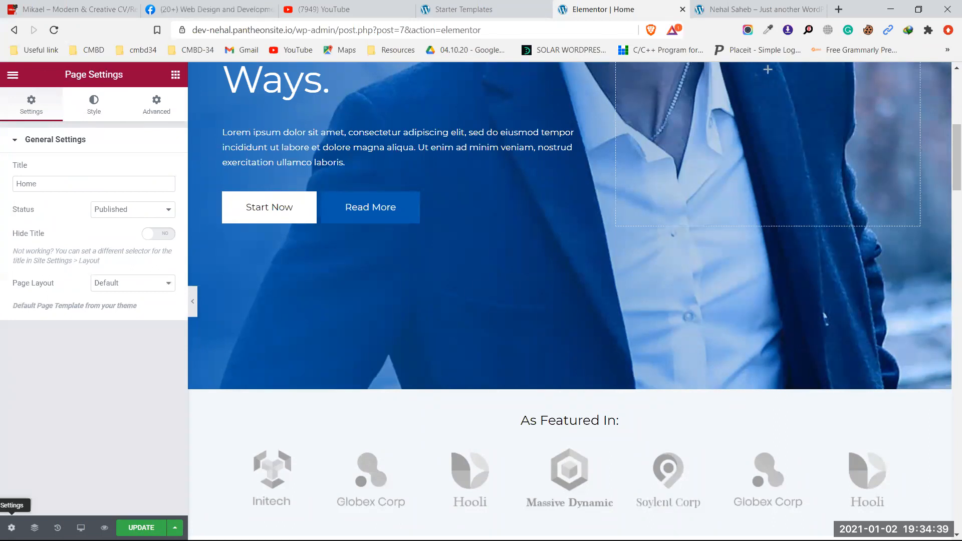
scroll(586, 311, up, 8)
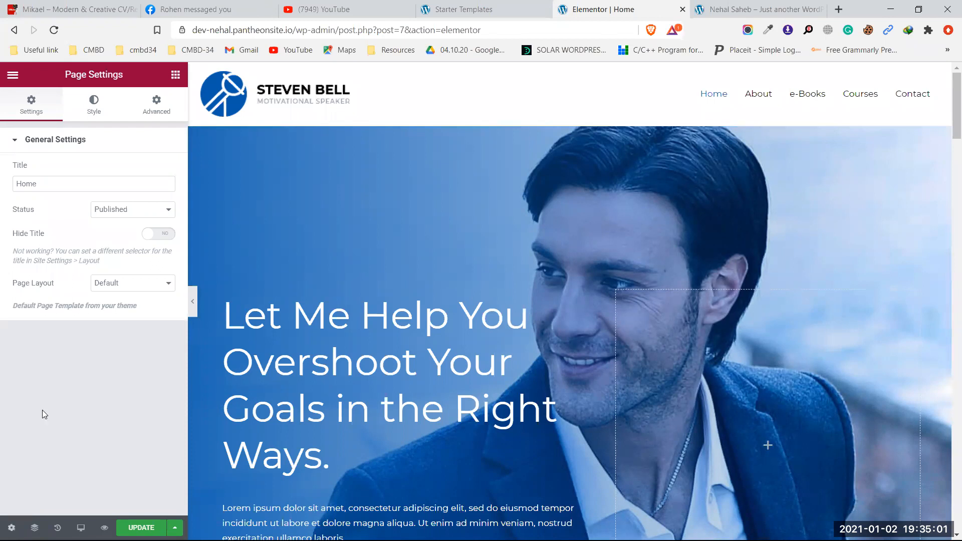
Step: Compare the Title in Page Settings with the Home front page entry in the WordPress Pages list, and return to the editor
drag(62, 184, 2, 186)
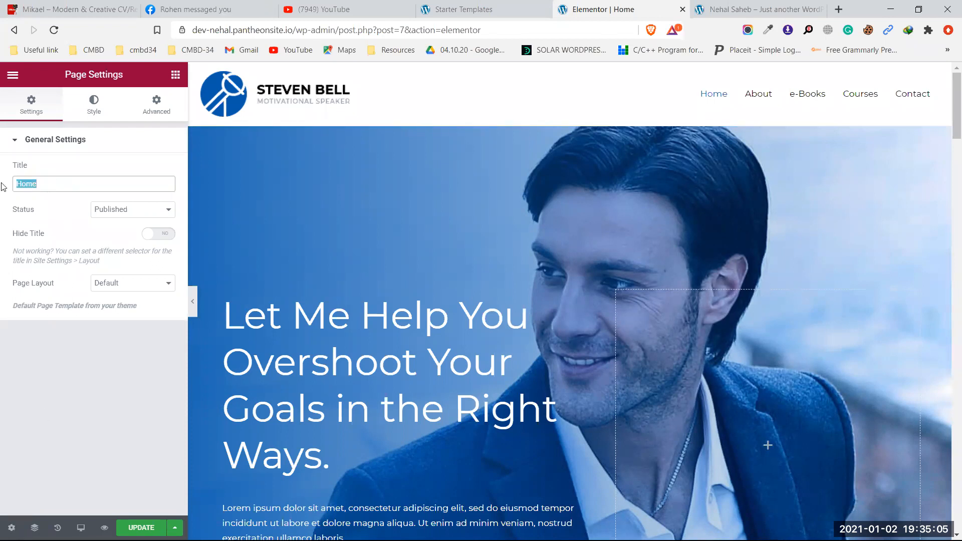
click(465, 9)
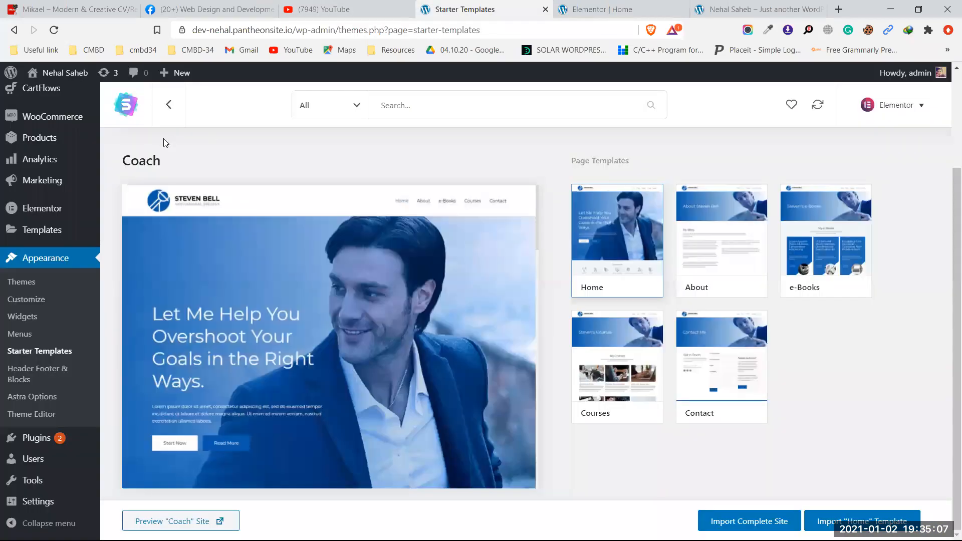
scroll(32, 253, up, 3)
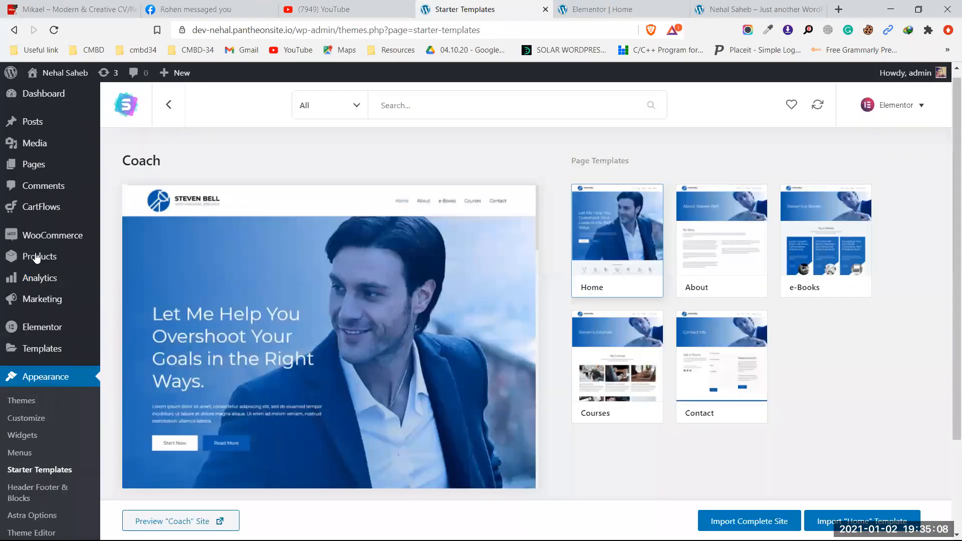
click(44, 178)
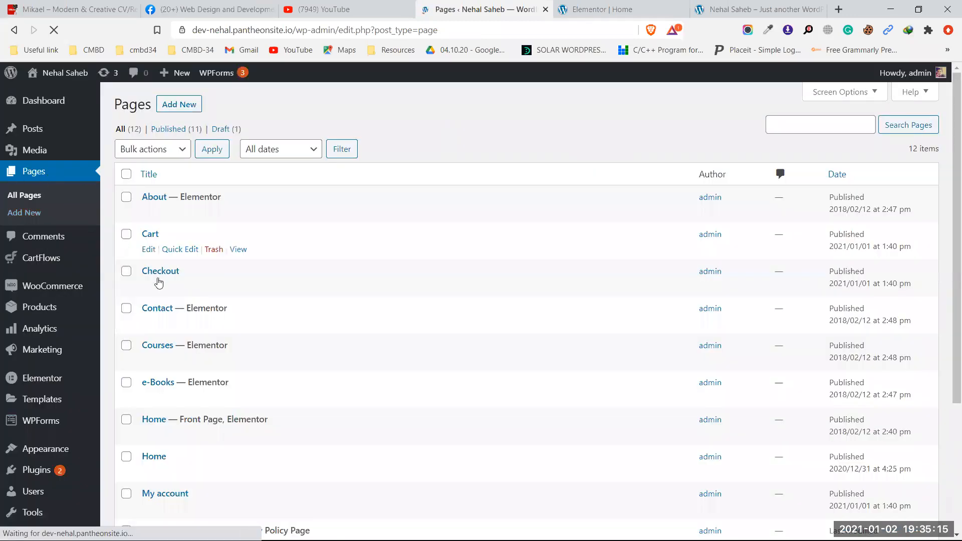
scroll(159, 283, down, 3)
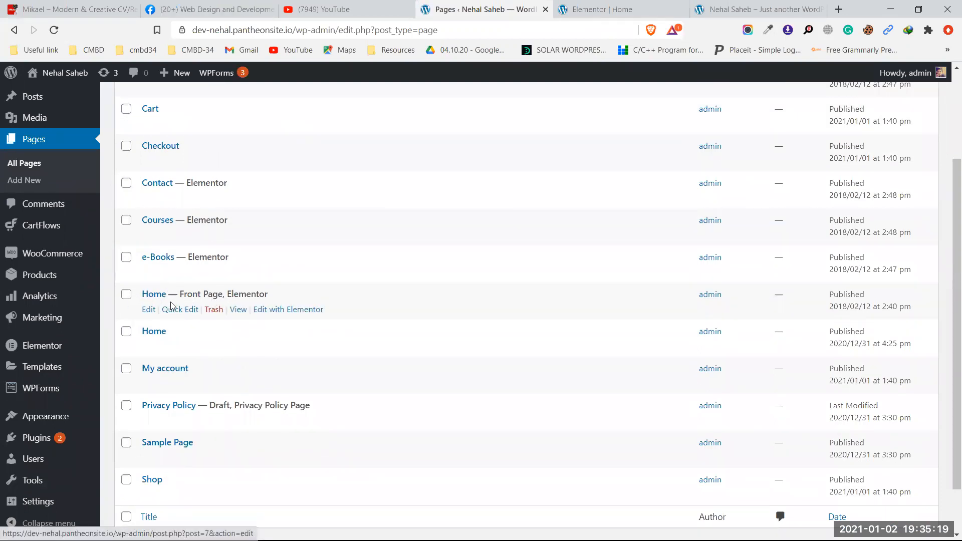
click(636, 5)
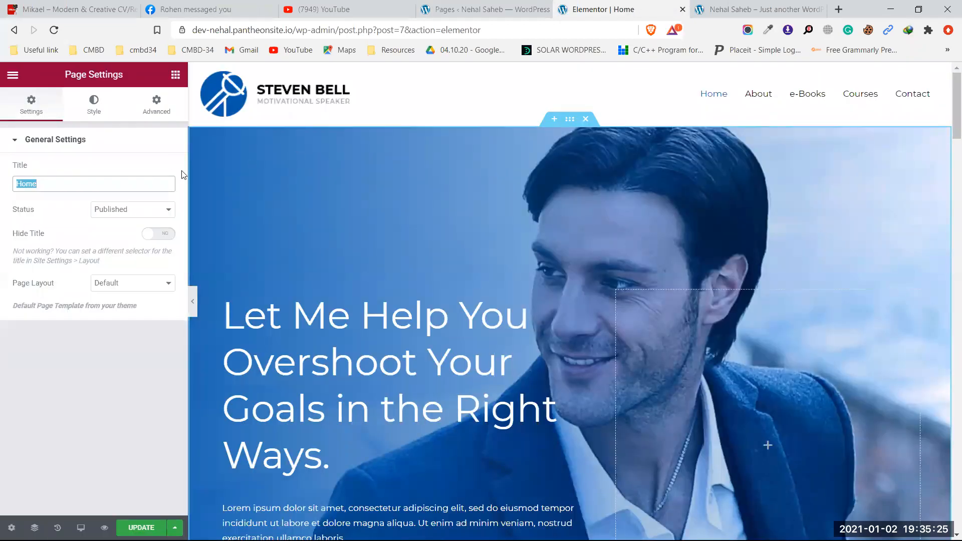
Step: Examine the page's Title field in the General Settings, leaving its text as it is
click(83, 184)
drag(59, 183, 11, 187)
click(48, 184)
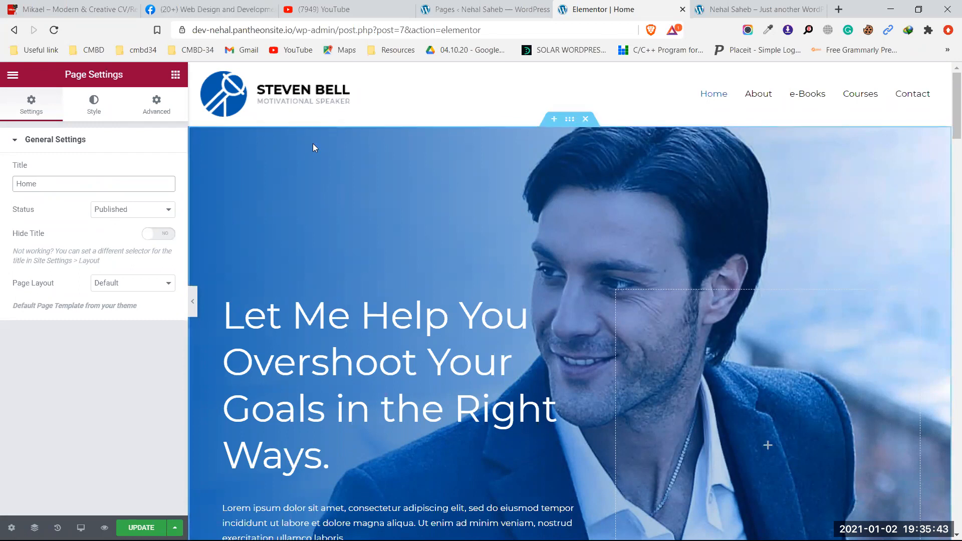
Step: Turn on Hide Title for the Home page and check the page for the effect
click(163, 234)
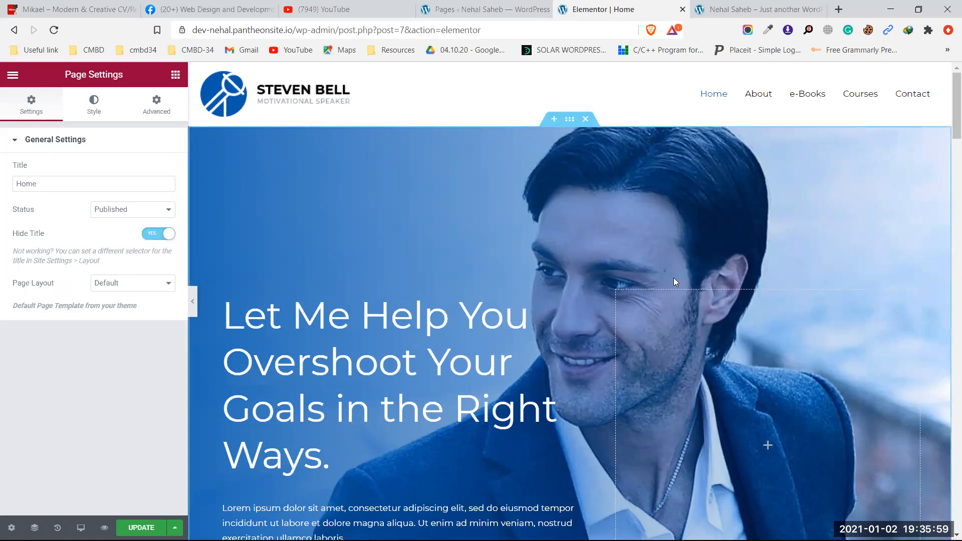
scroll(424, 322, down, 7)
scroll(507, 318, up, 5)
scroll(507, 318, up, 3)
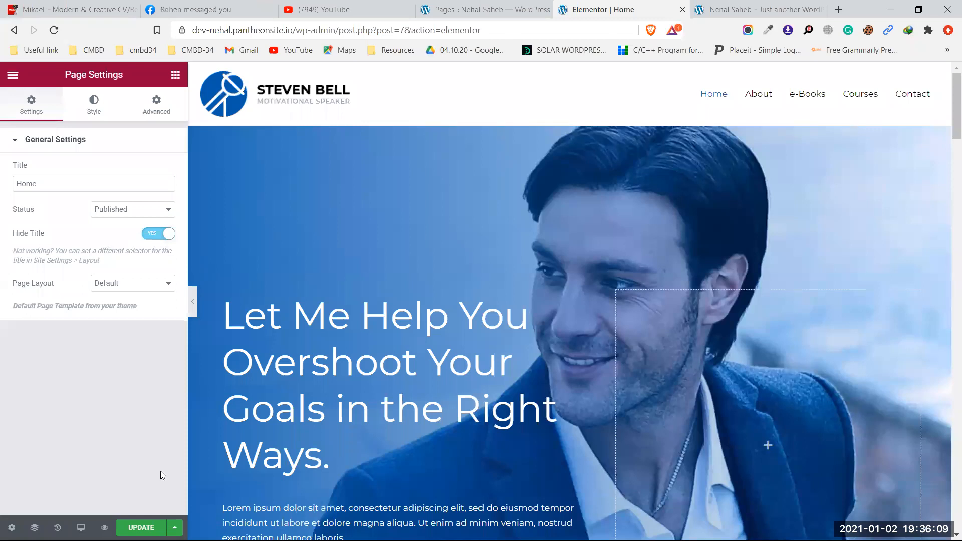
Step: Set the Page Layout to Elementor Full Width, reopen Page Settings, and check the page down to the As Featured In section
click(131, 286)
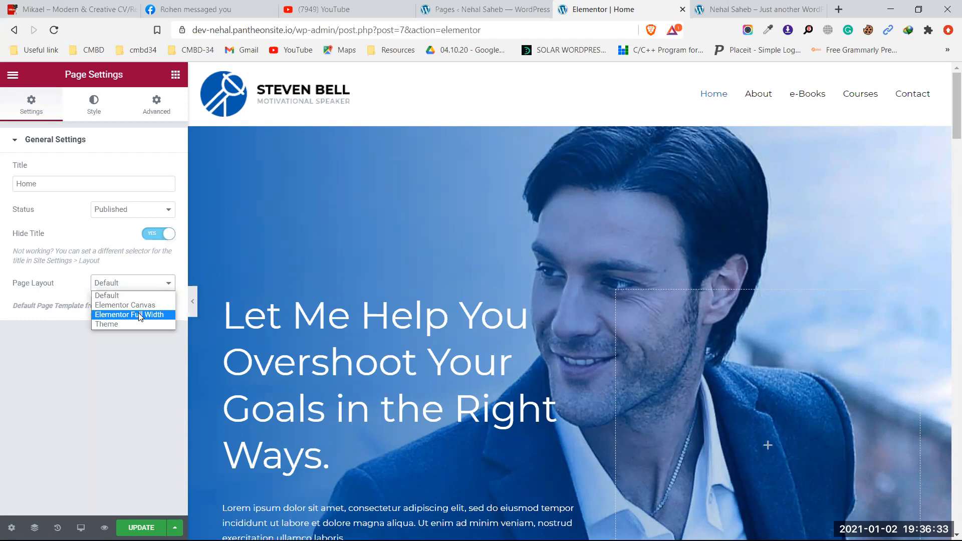
click(128, 280)
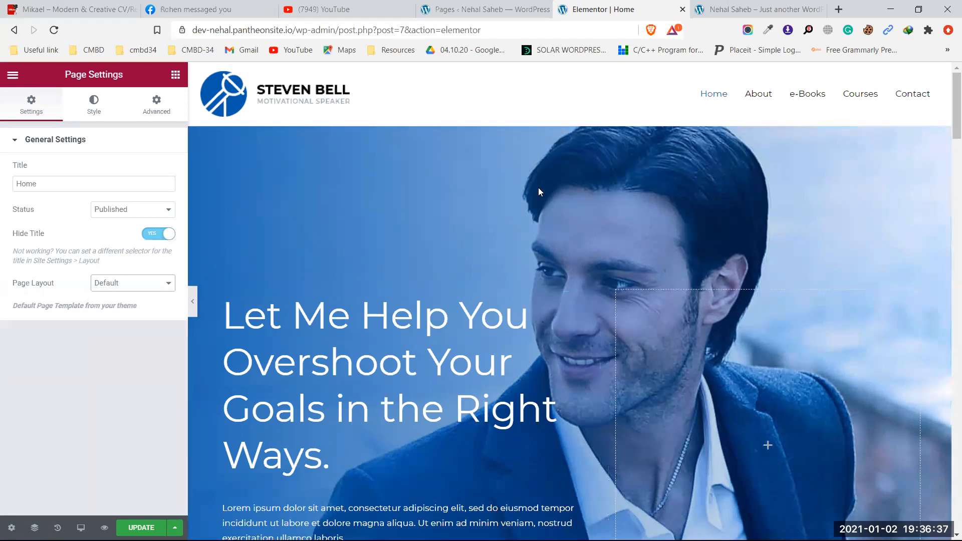
click(137, 286)
click(124, 314)
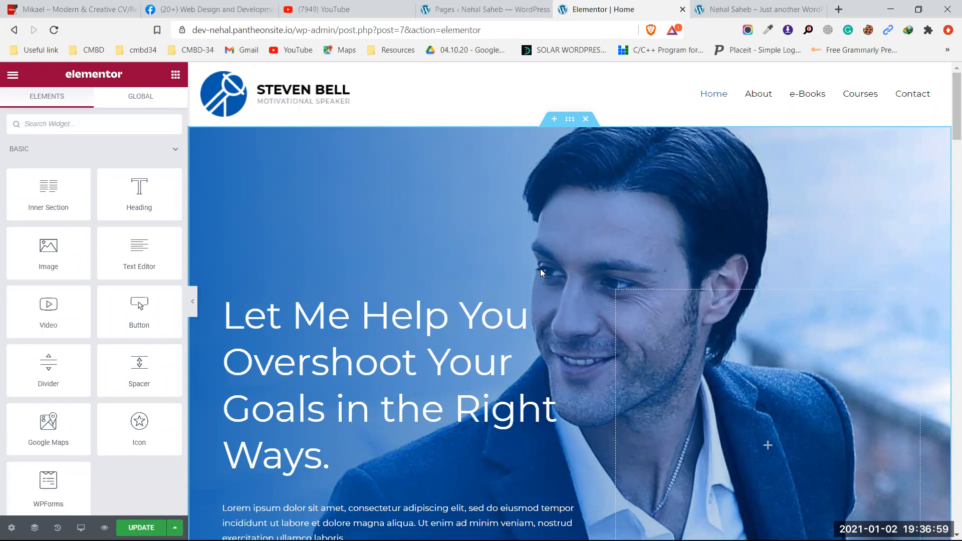
click(11, 528)
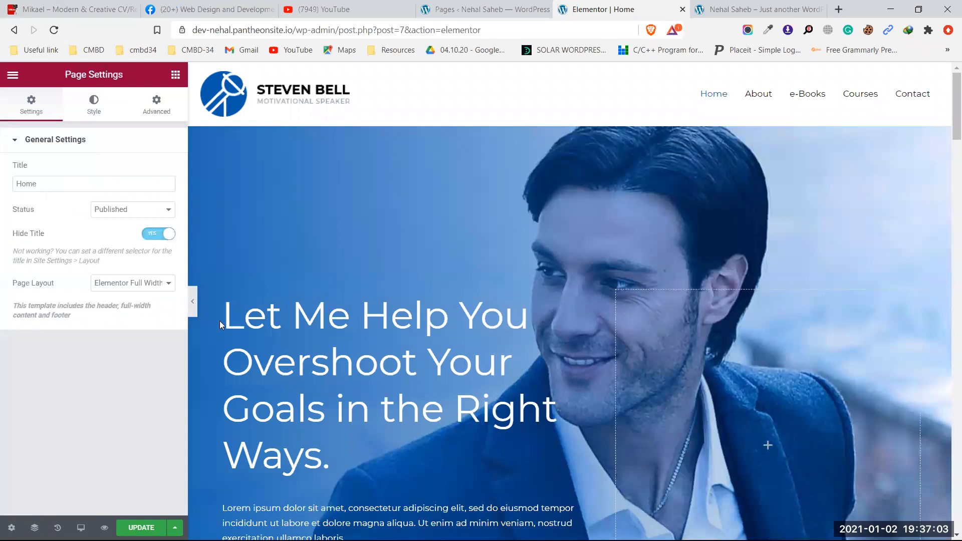
scroll(548, 307, down, 10)
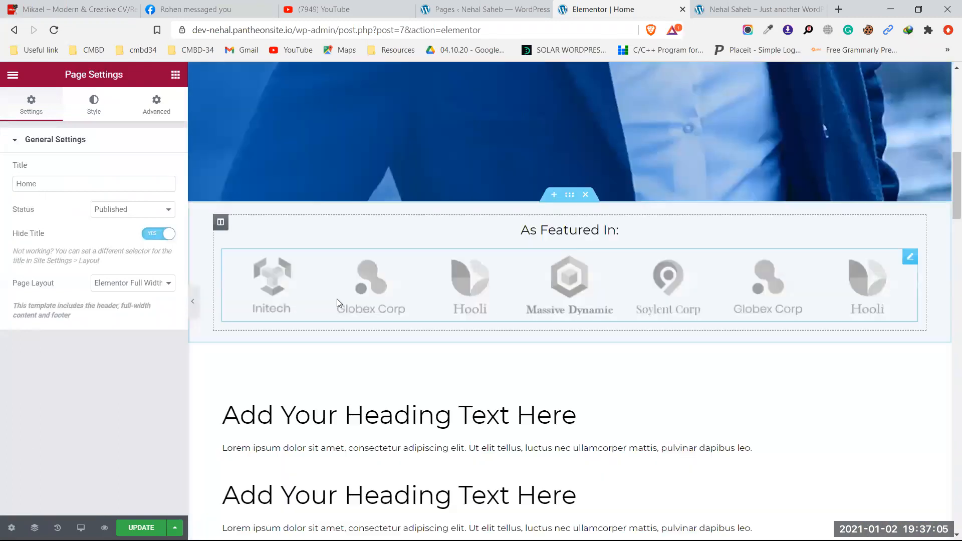
Step: Set the Page Layout to Elementor Canvas and check the page from the hero section down to its end
scroll(344, 348, up, 5)
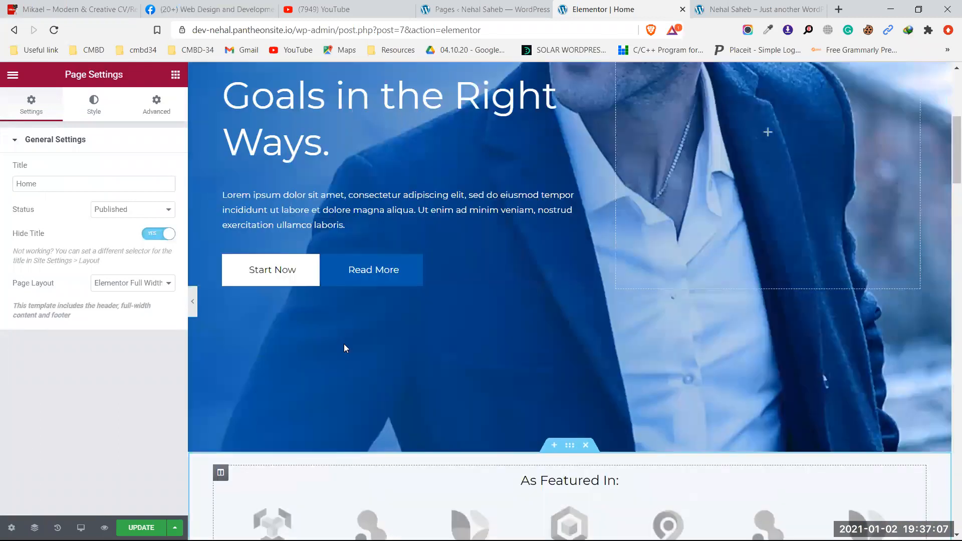
scroll(344, 348, up, 6)
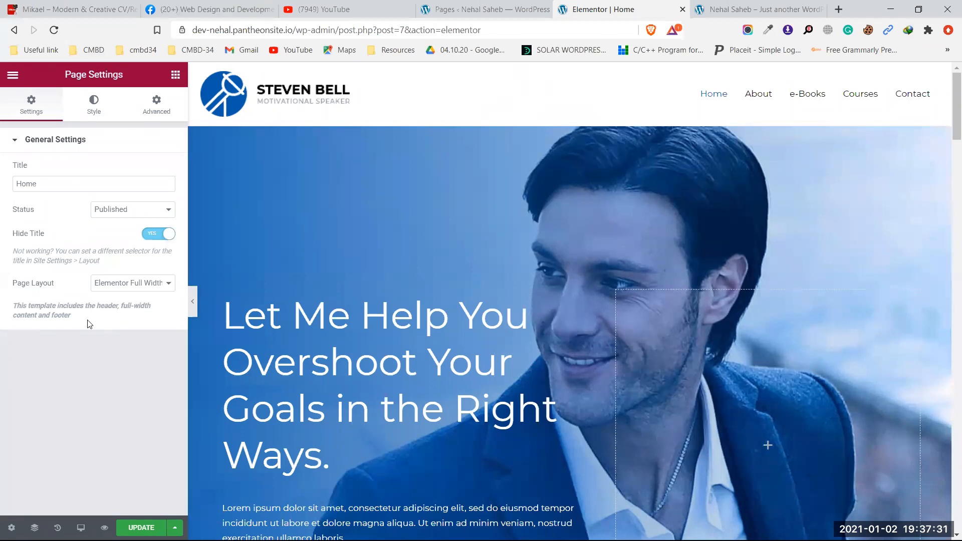
click(127, 284)
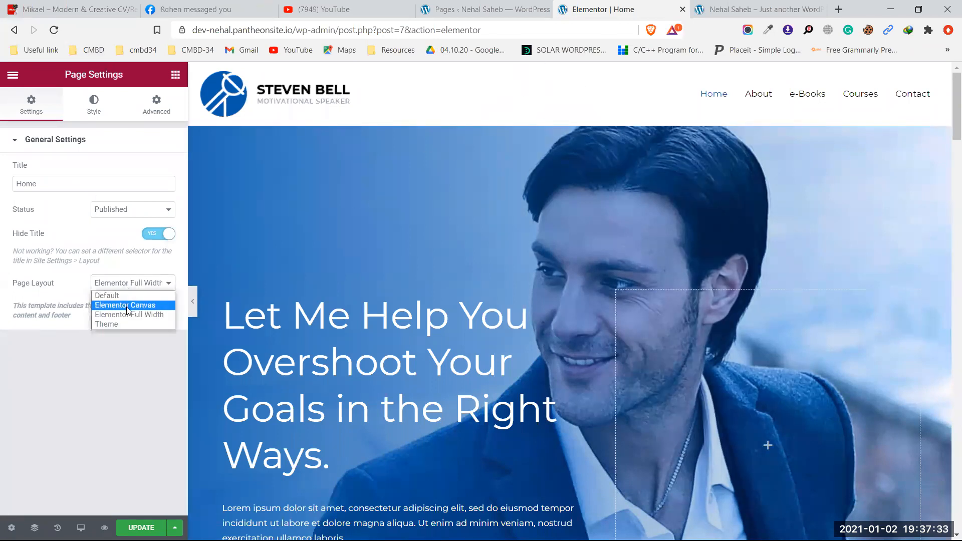
click(125, 305)
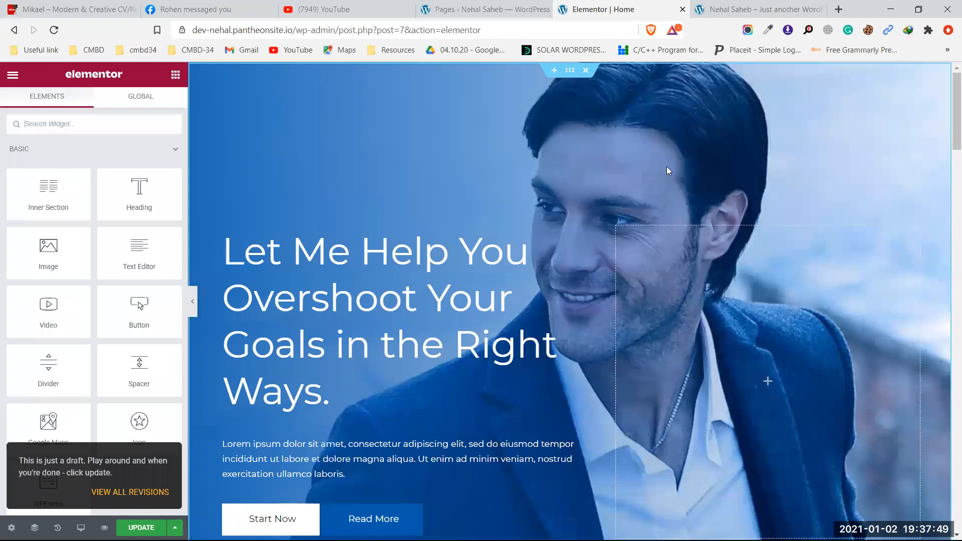
scroll(947, 331, down, 10)
scroll(947, 331, down, 15)
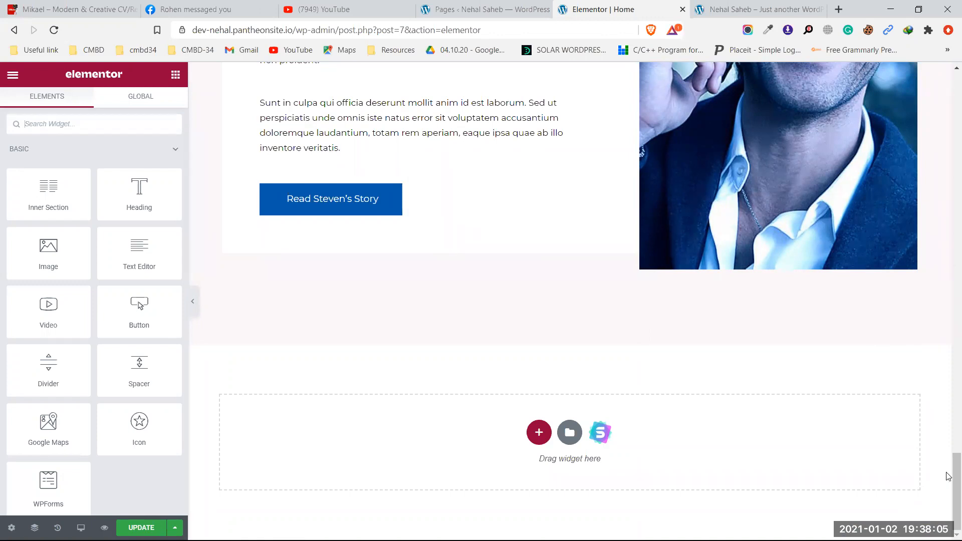
scroll(949, 416, up, 1)
drag(949, 417, 939, 110)
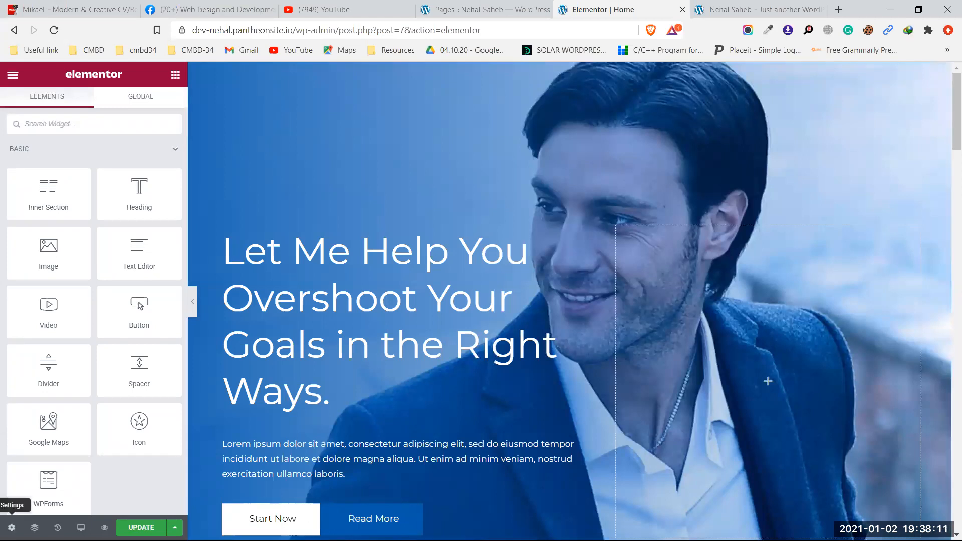
Step: Review the Page Layout options in Page Settings, and insert an empty widget area above the hero section
click(11, 527)
click(140, 284)
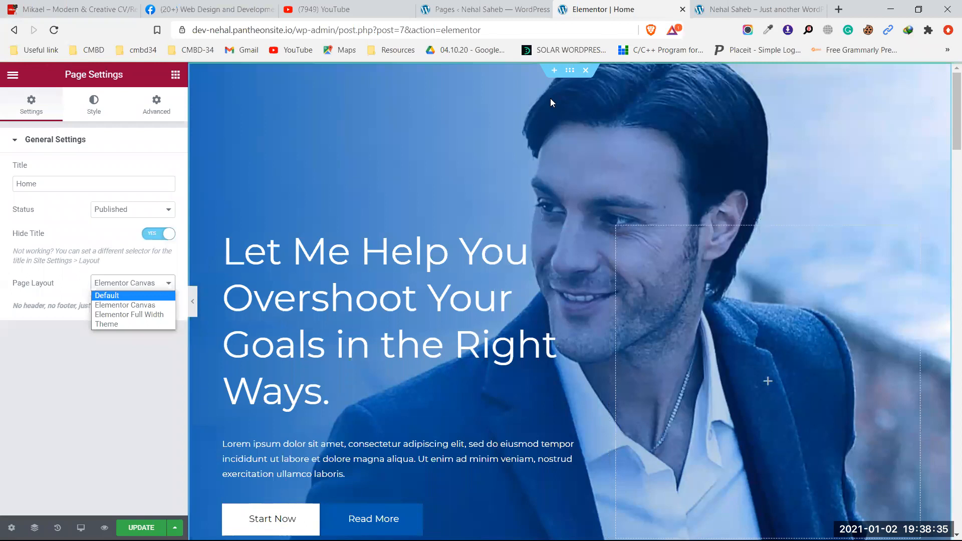
click(549, 70)
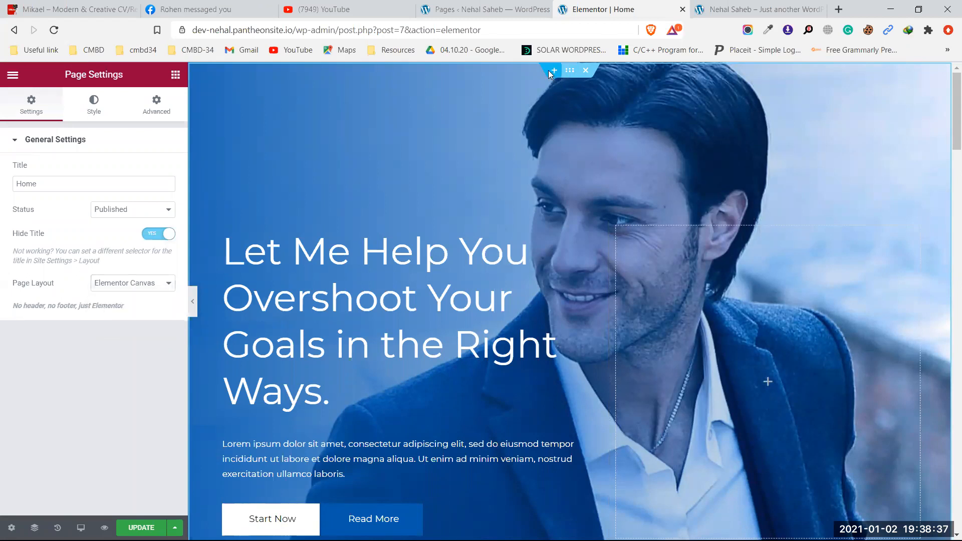
click(548, 71)
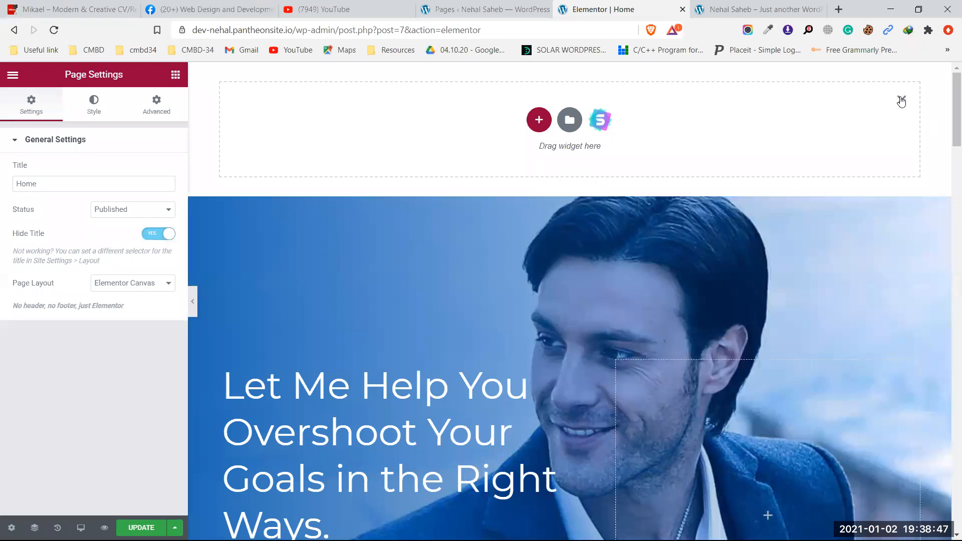
Step: Delete the first Add Your Heading Text Here heading and its lorem ipsum paragraph below the As Featured In section
scroll(714, 111, down, 6)
scroll(510, 323, down, 20)
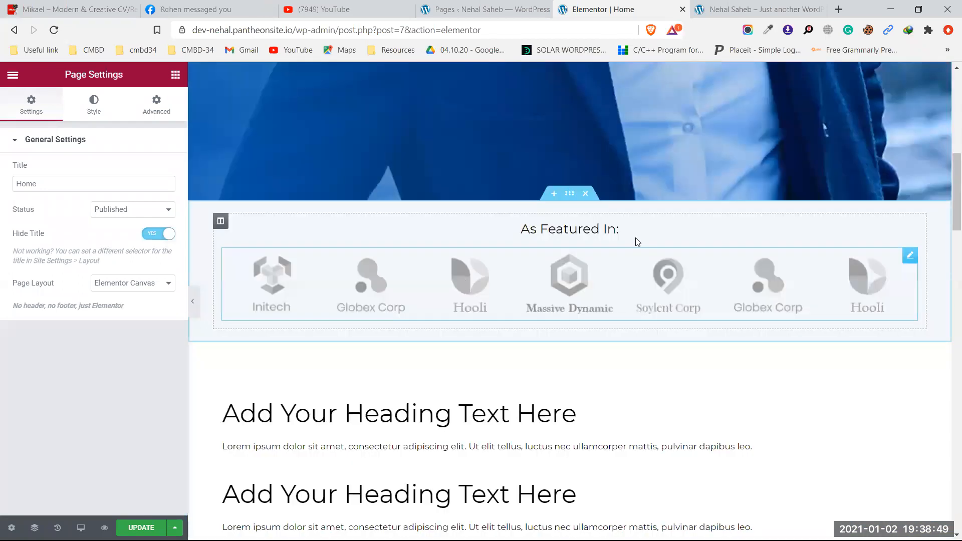
scroll(618, 295, up, 10)
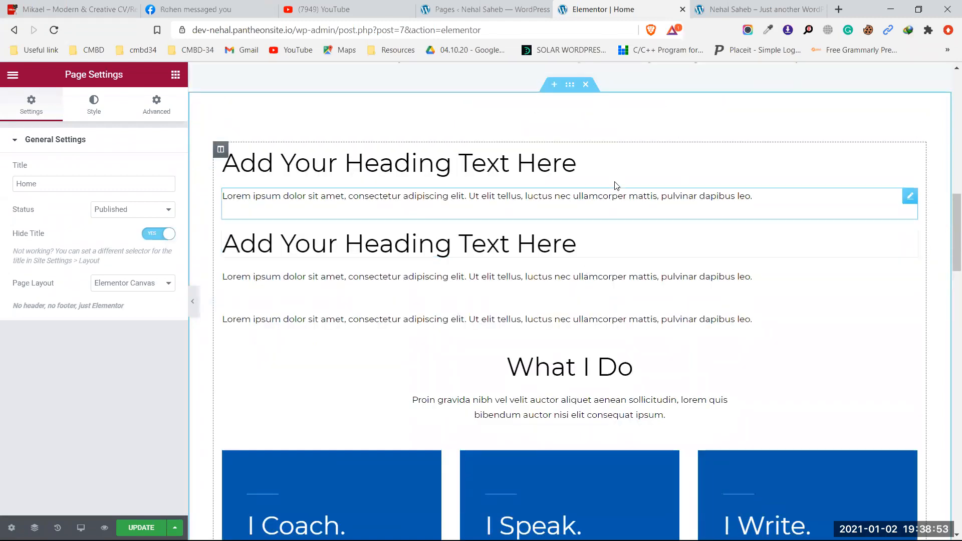
right_click(618, 165)
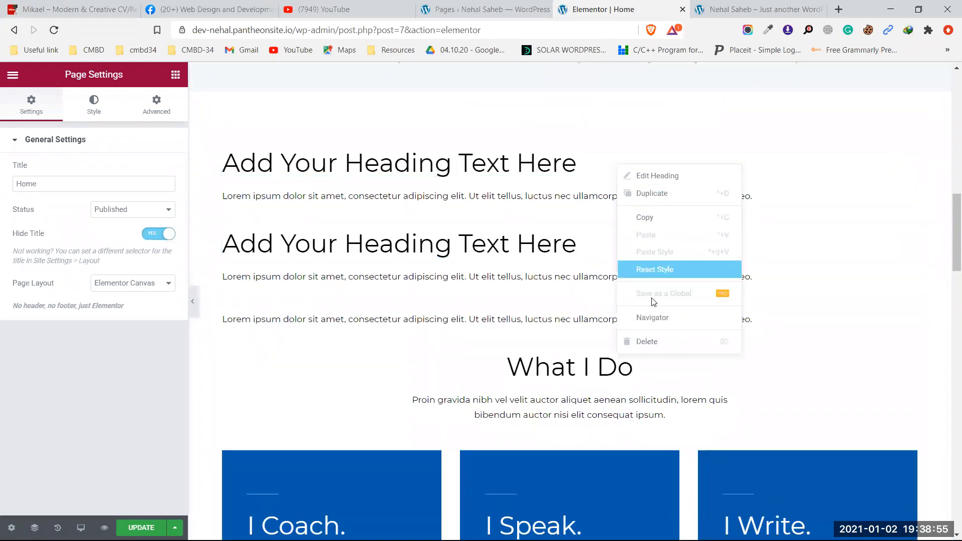
click(647, 341)
right_click(645, 165)
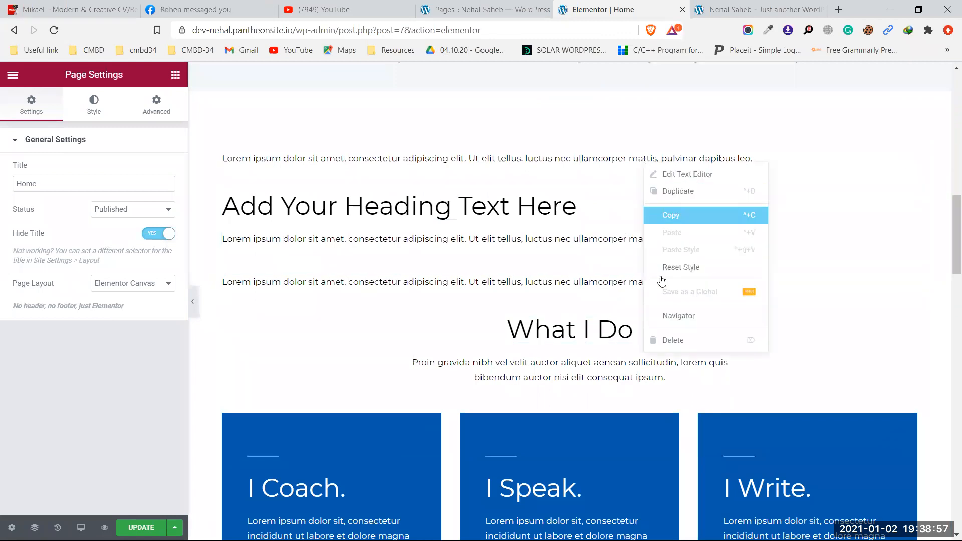
click(662, 341)
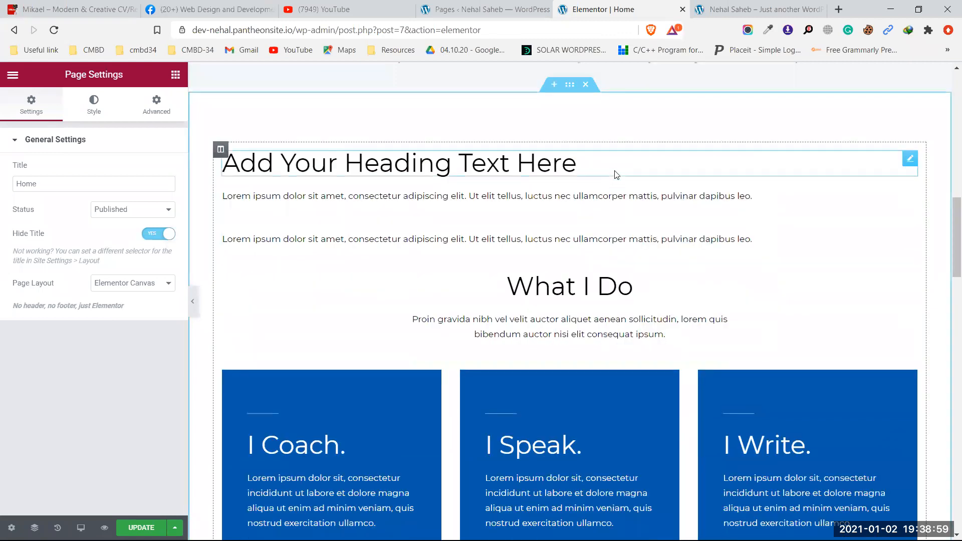
Step: Delete the remaining Add Your Heading Text Here heading and the lorem ipsum paragraph directly beneath it
right_click(616, 171)
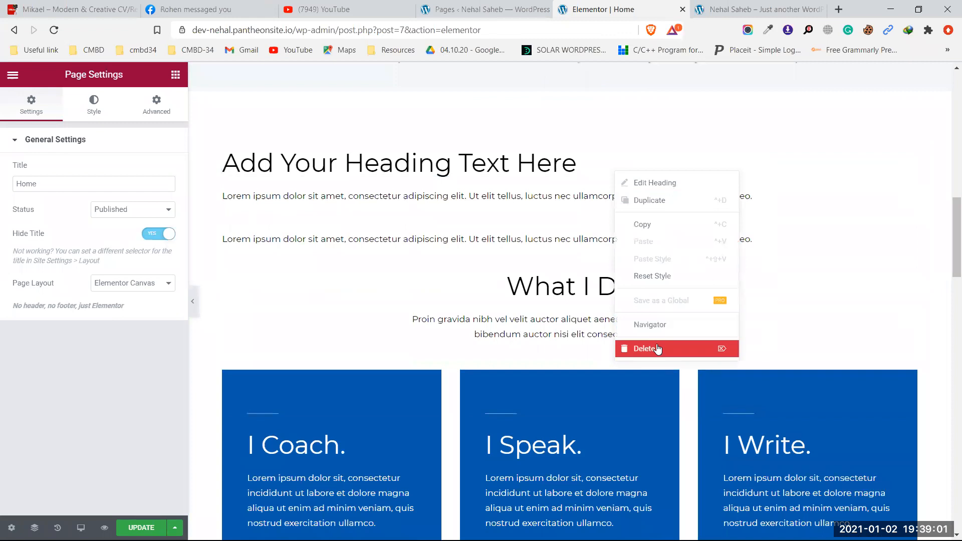
click(660, 348)
right_click(597, 158)
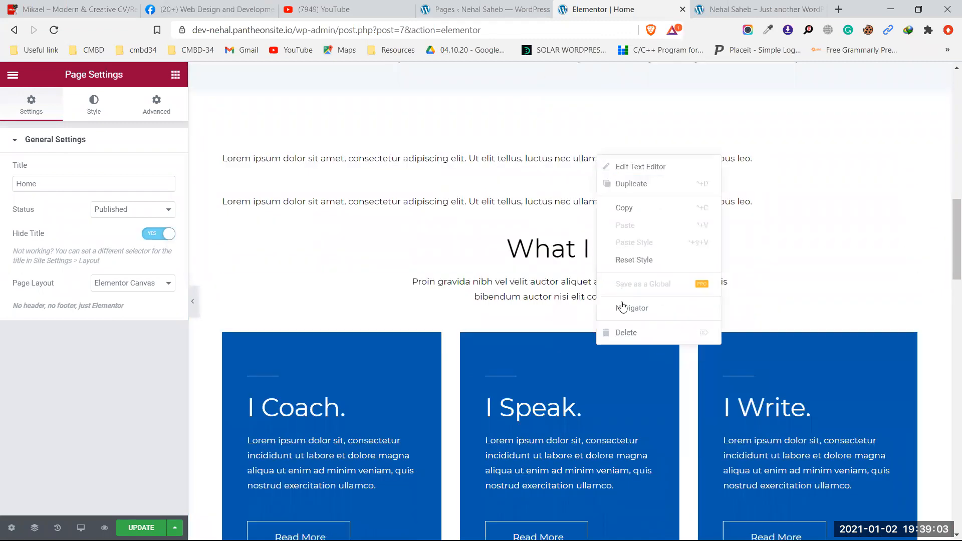
click(626, 332)
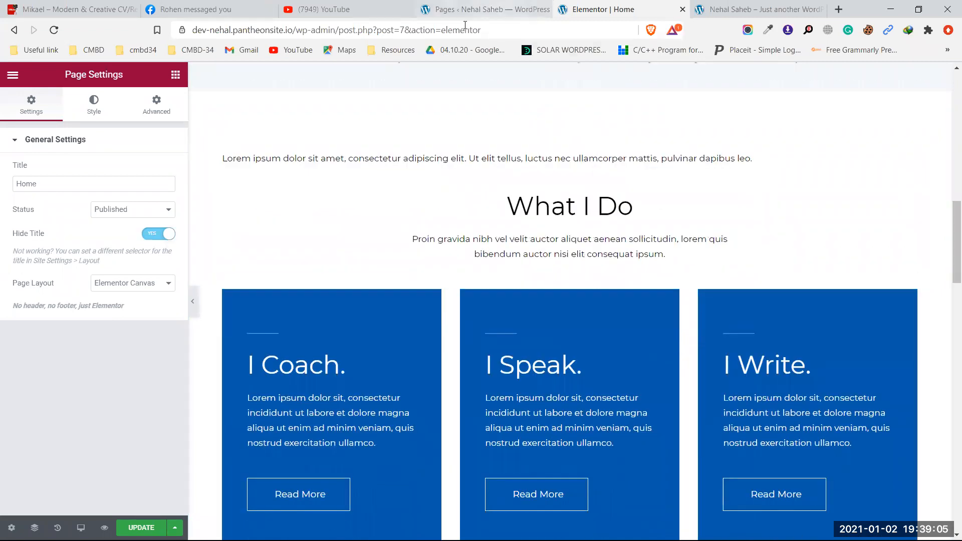
Step: Delete the last lorem ipsum paragraph above What I Do, and check the page down to the Testimonials section
click(13, 75)
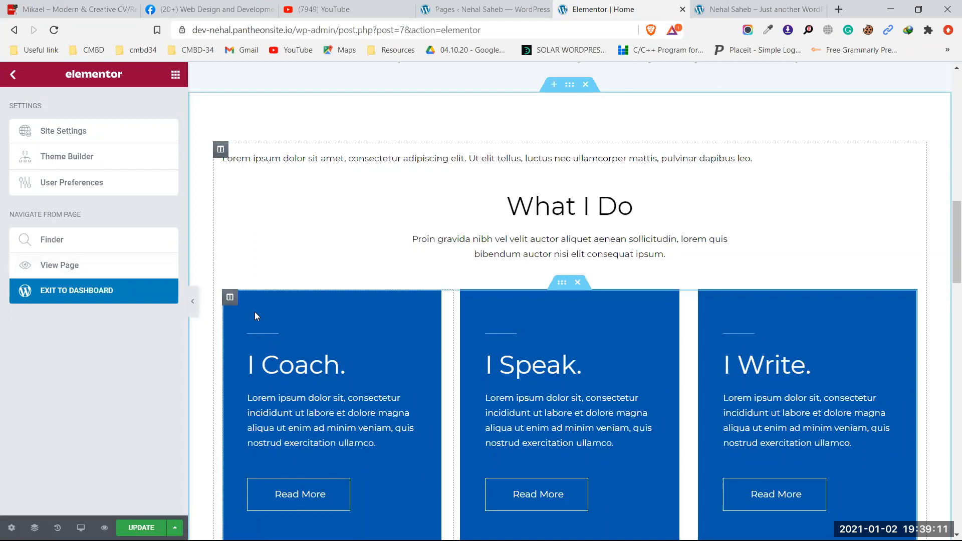
right_click(525, 159)
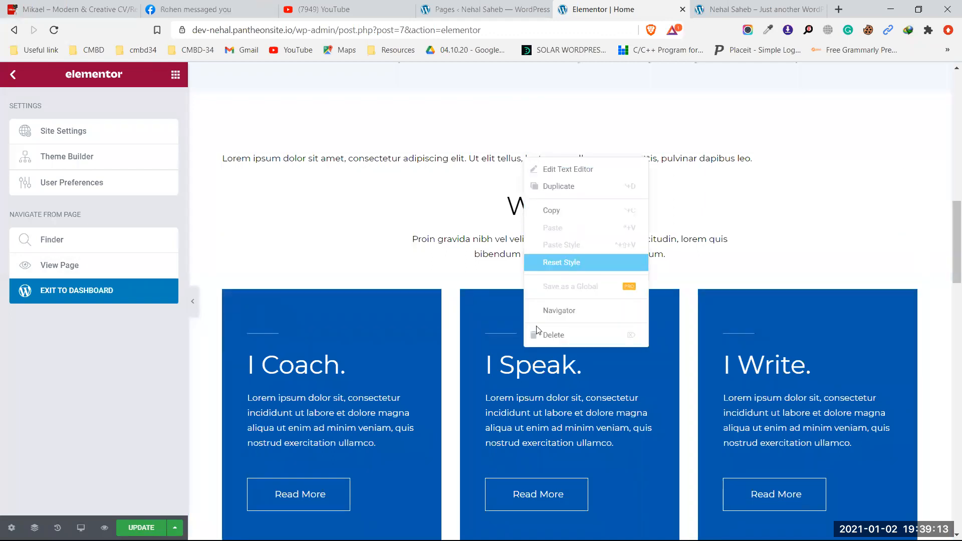
click(546, 335)
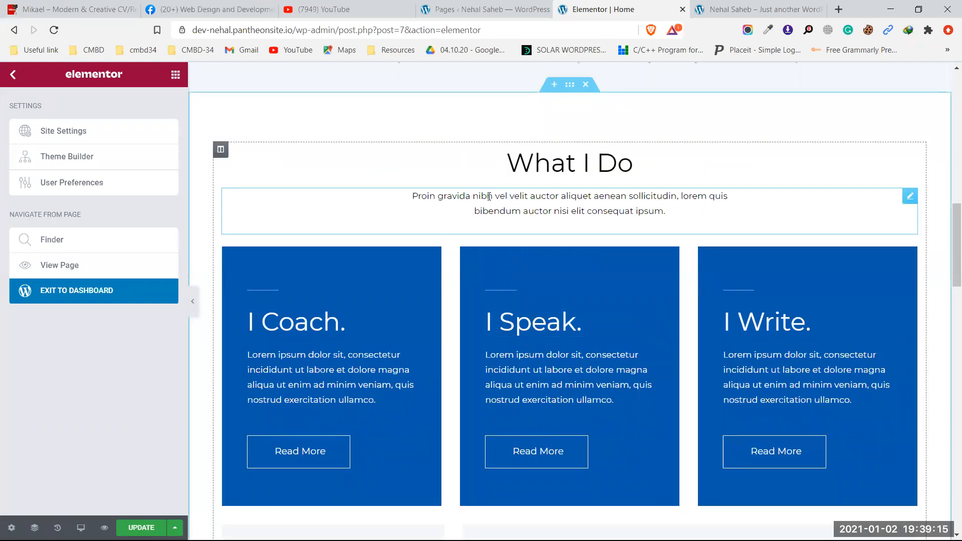
scroll(494, 203, up, 5)
scroll(494, 202, down, 15)
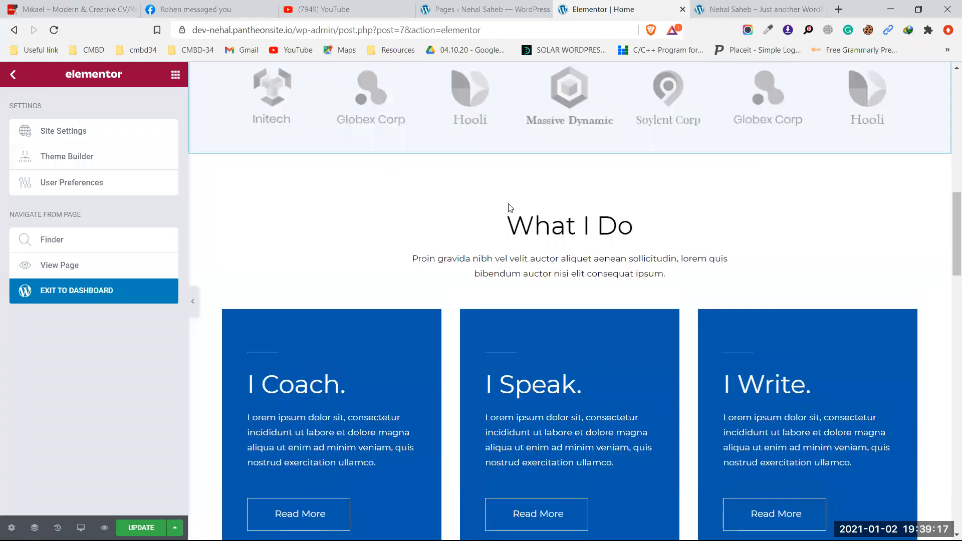
scroll(427, 259, up, 1)
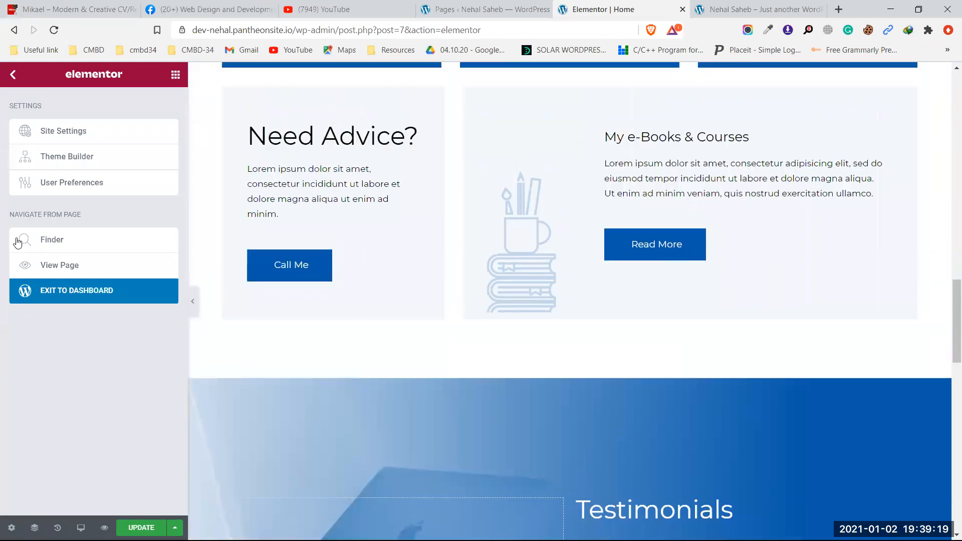
Step: Reopen Page Settings, set the Page Layout to Default, and check the page for the effect
click(11, 528)
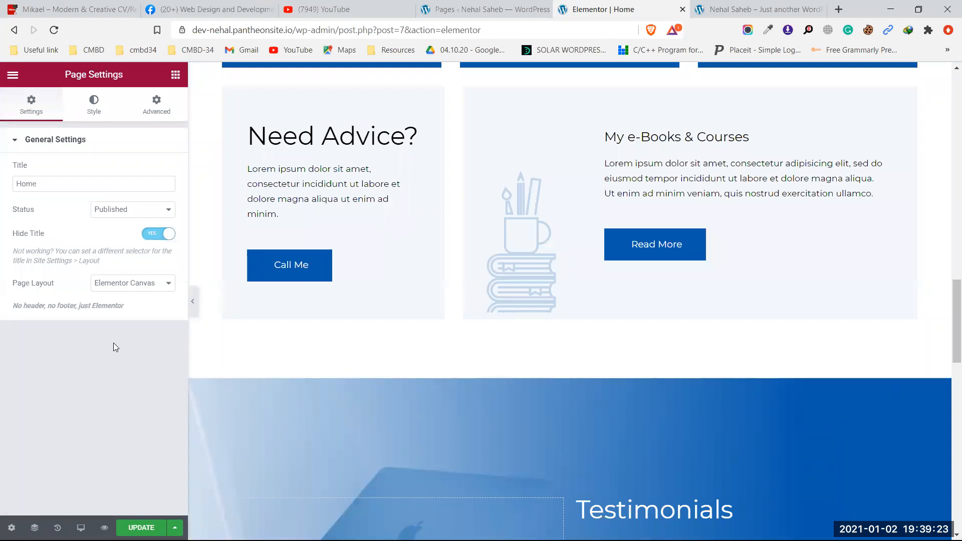
scroll(400, 362, up, 5)
scroll(401, 359, up, 15)
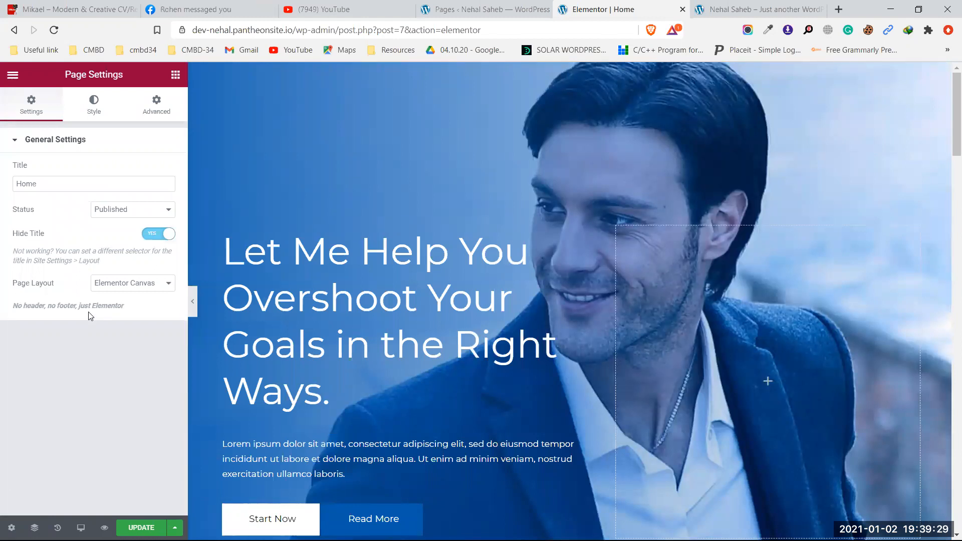
click(126, 284)
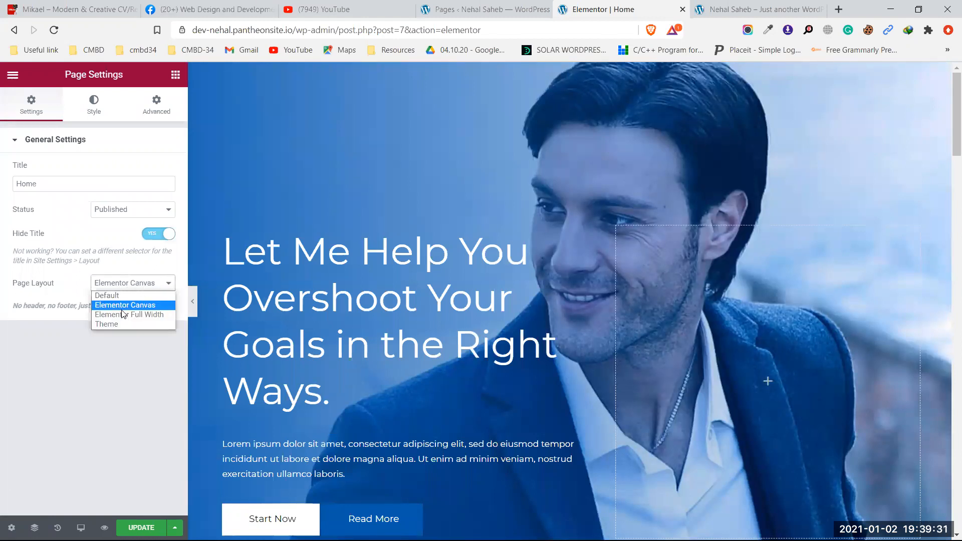
click(125, 304)
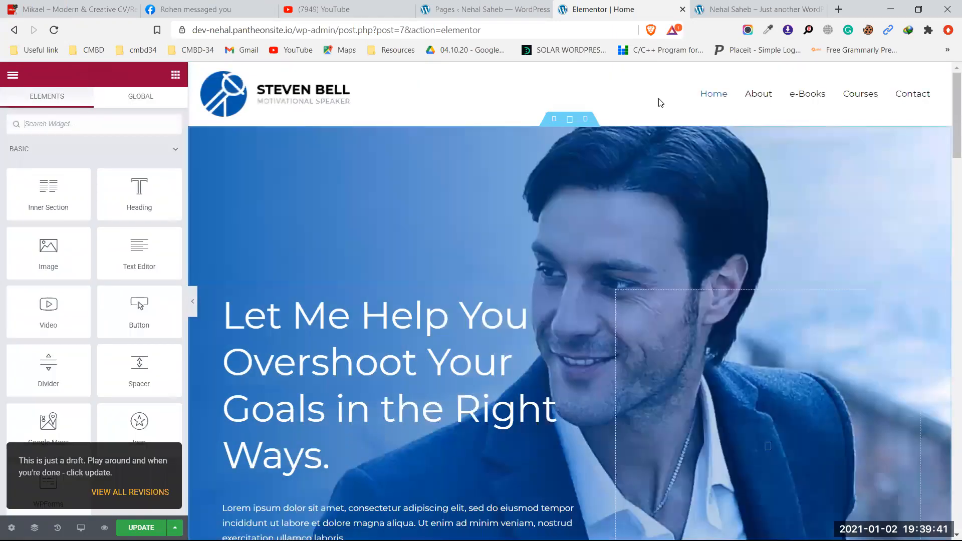
drag(949, 119, 949, 69)
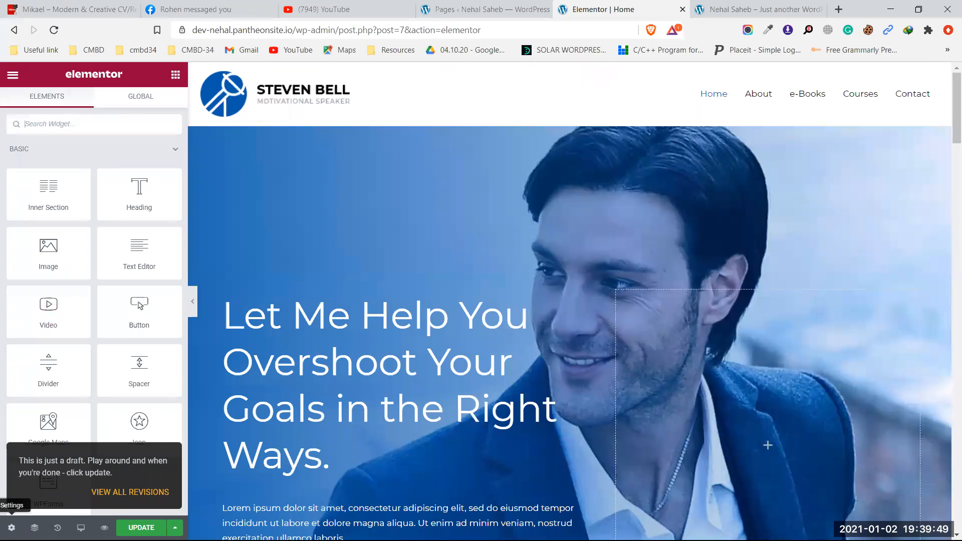
Step: Reopen Page Settings, look over the Body Style options, and return to the General Settings
click(11, 527)
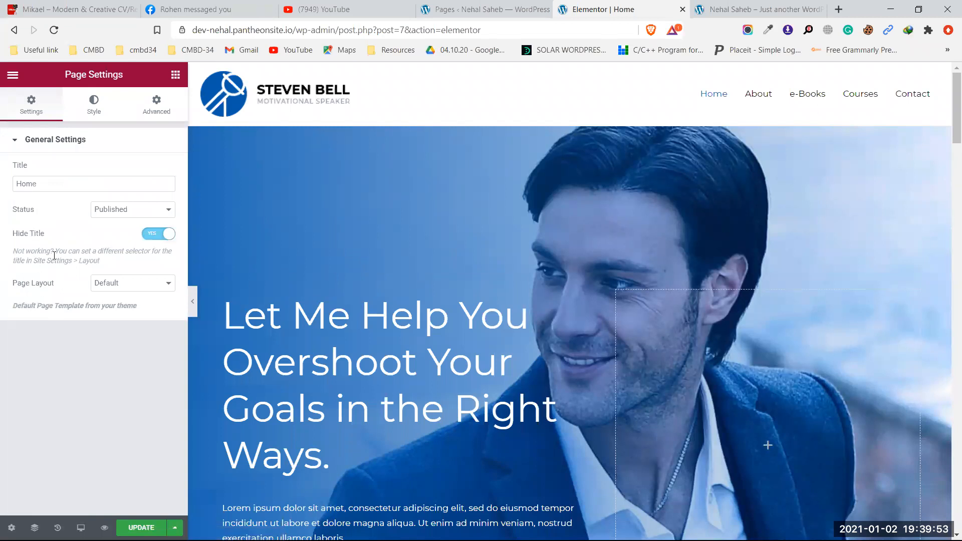
click(87, 103)
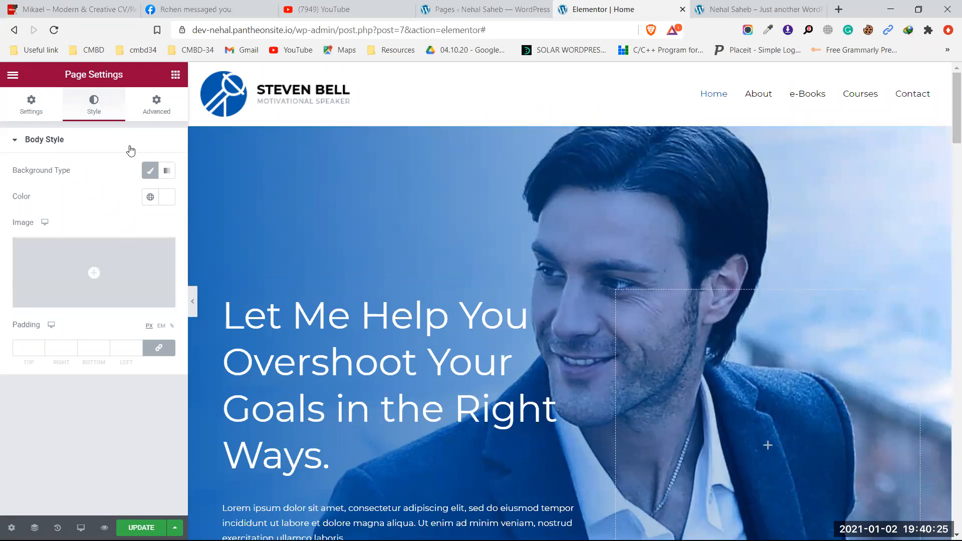
click(28, 111)
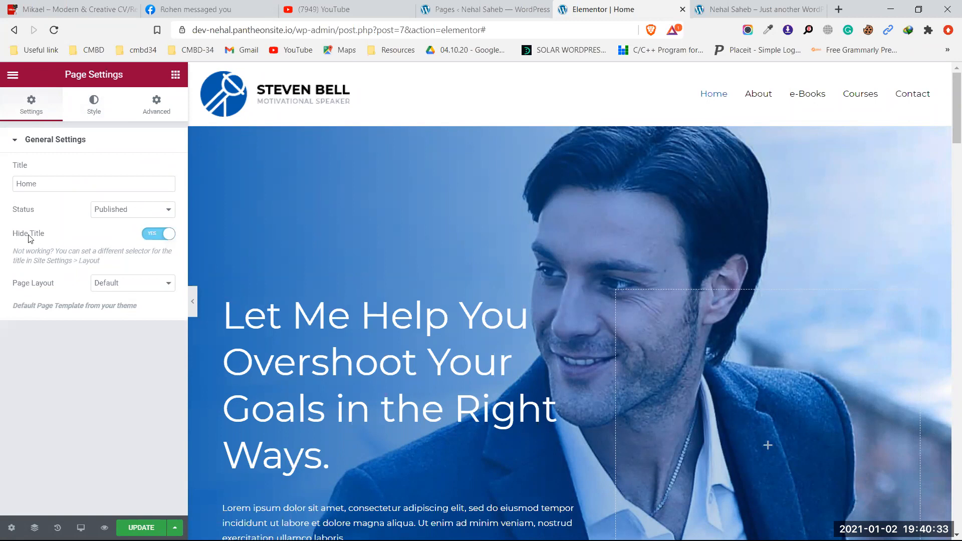
Step: Toggle Hide Title off and back on, and select the Title text without editing it
click(161, 236)
click(162, 236)
click(26, 183)
double_click(26, 183)
click(55, 164)
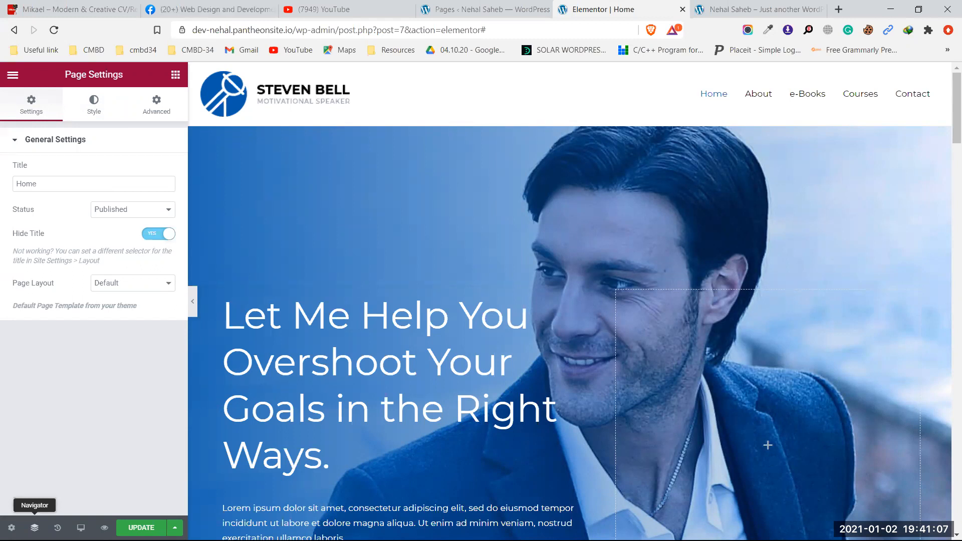
Step: Open the Navigator and use it to jump to the first section and to the fourth section
click(35, 528)
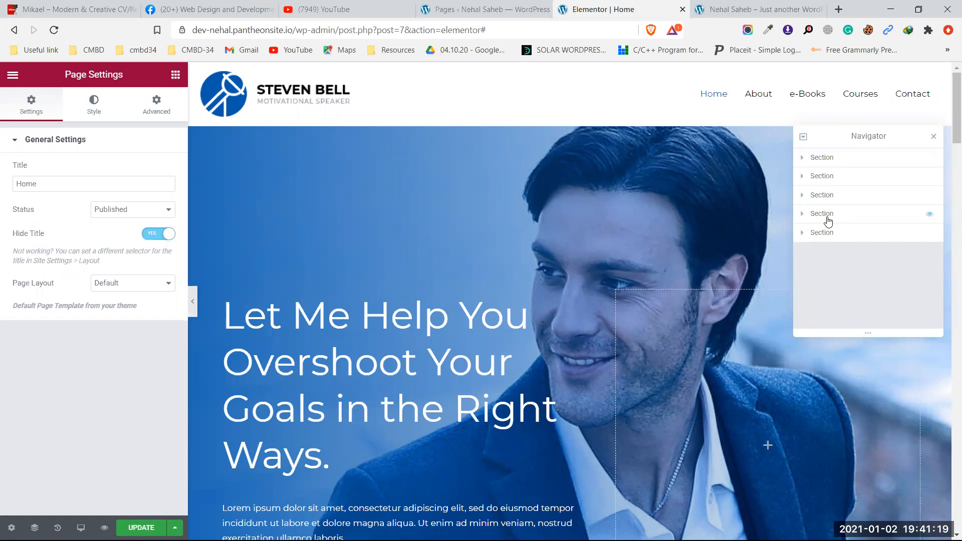
click(851, 157)
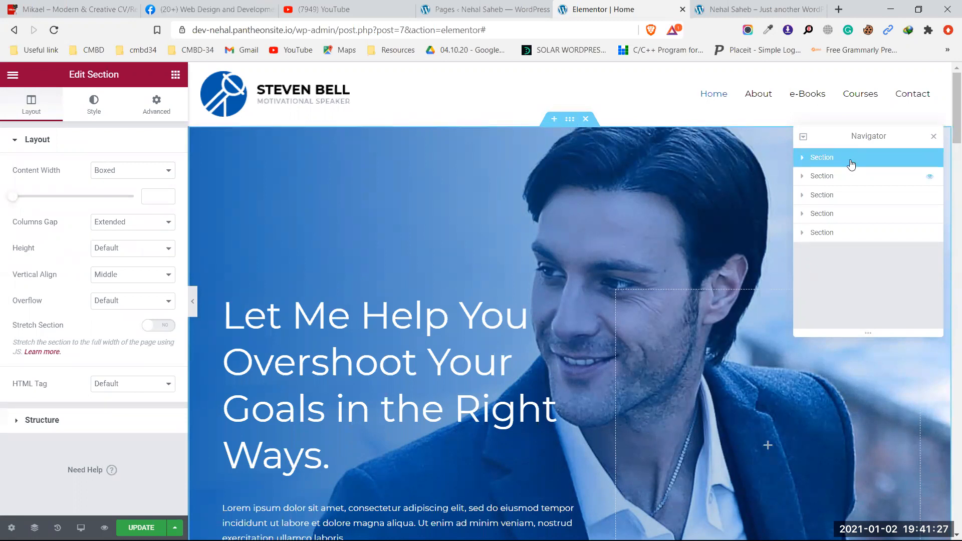
scroll(648, 248, down, 1)
scroll(648, 246, down, 1)
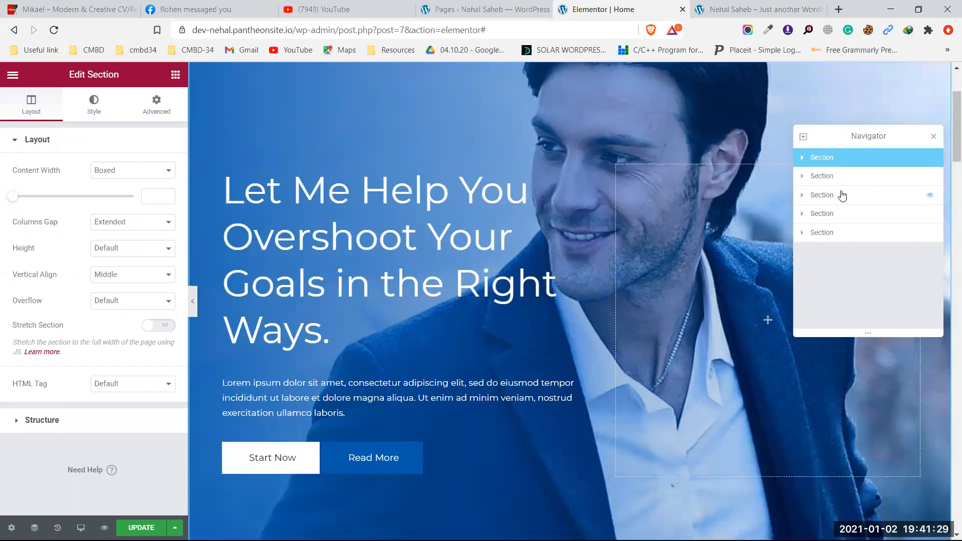
click(835, 215)
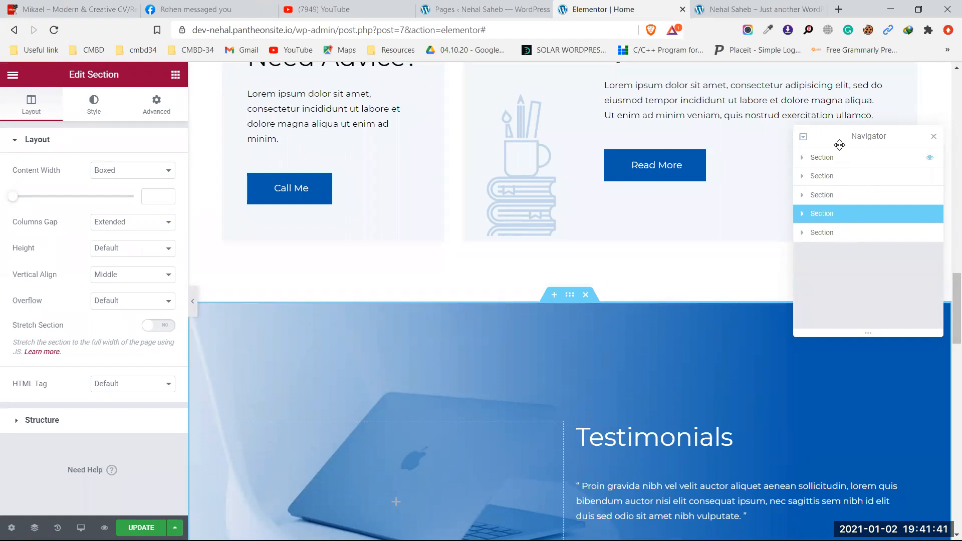
Step: Use the Navigator to jump to the first section and to the fifth section, and close the Navigator
click(846, 160)
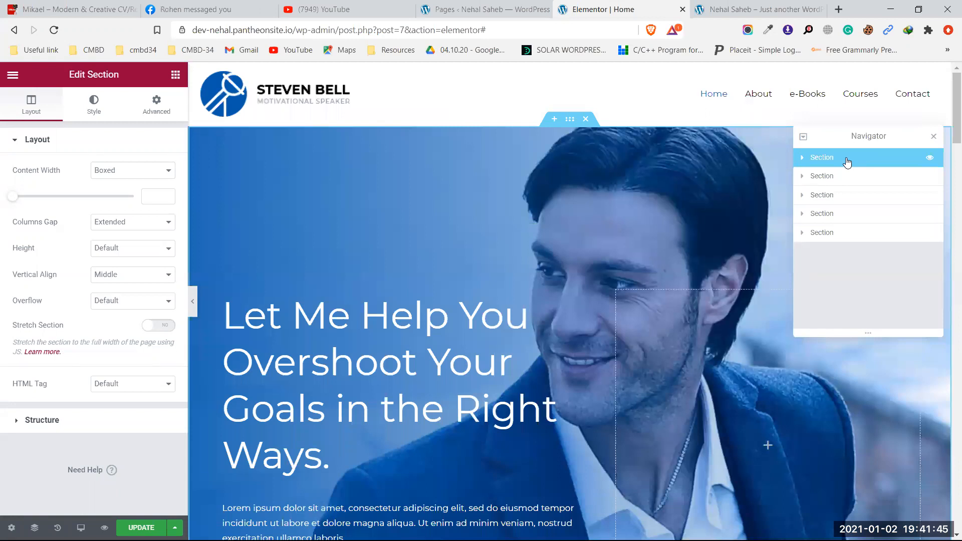
click(842, 234)
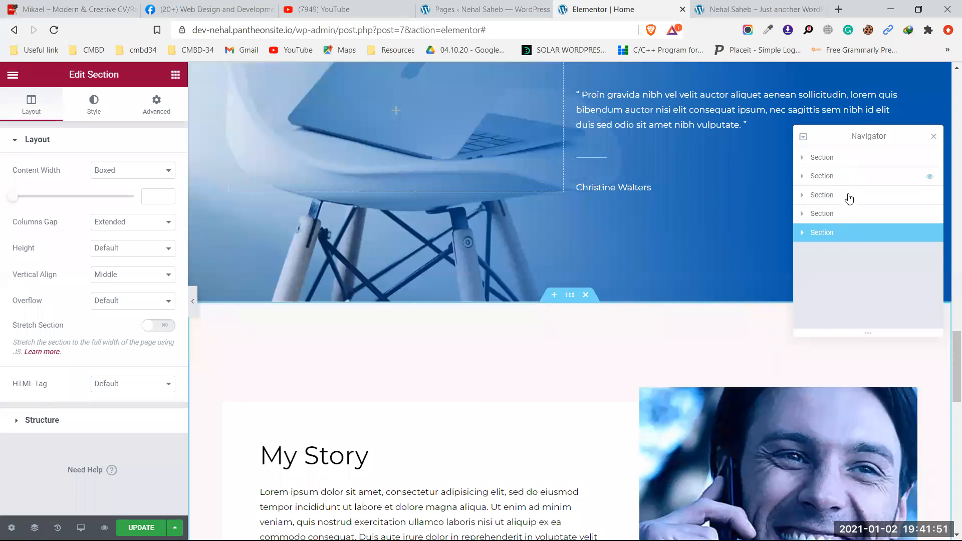
click(933, 139)
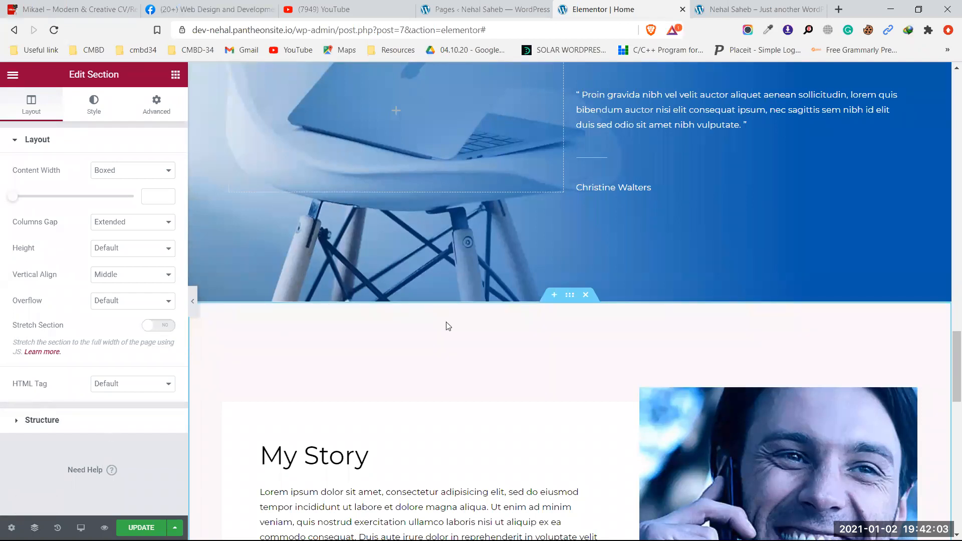
Step: Open the editing History, review its recorded Actions, and look over the page around the What I Do section
scroll(446, 326, down, 15)
scroll(447, 326, up, 6)
scroll(448, 326, up, 10)
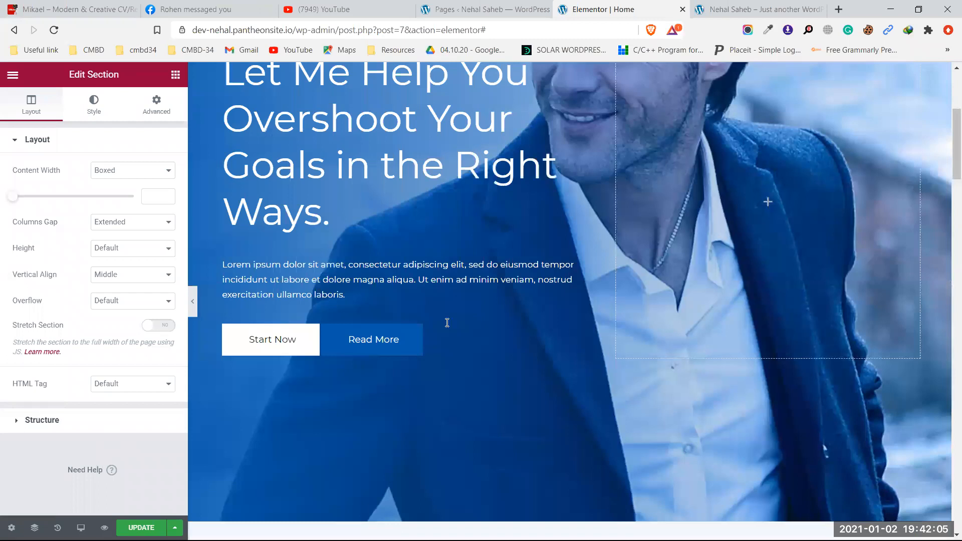
scroll(446, 323, up, 5)
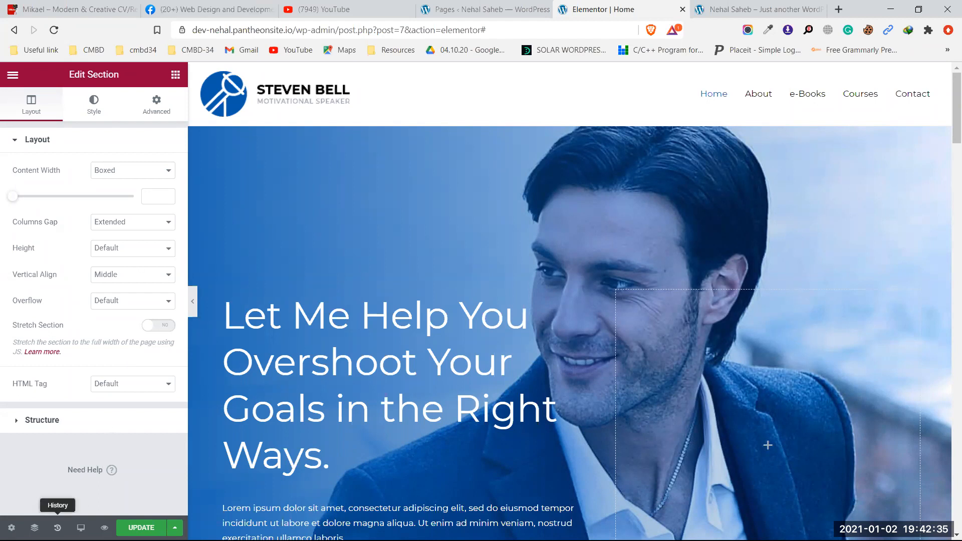
click(57, 528)
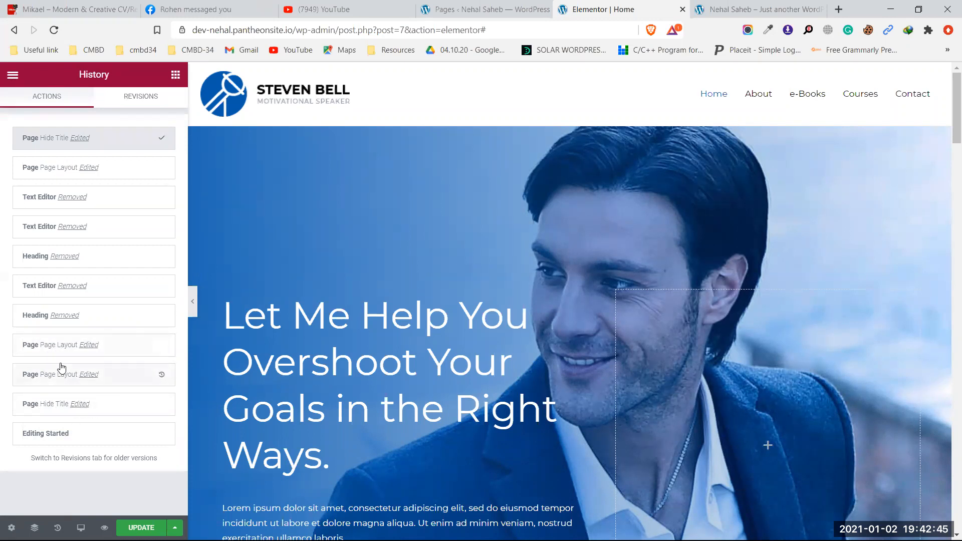
scroll(353, 345, down, 8)
scroll(381, 280, down, 5)
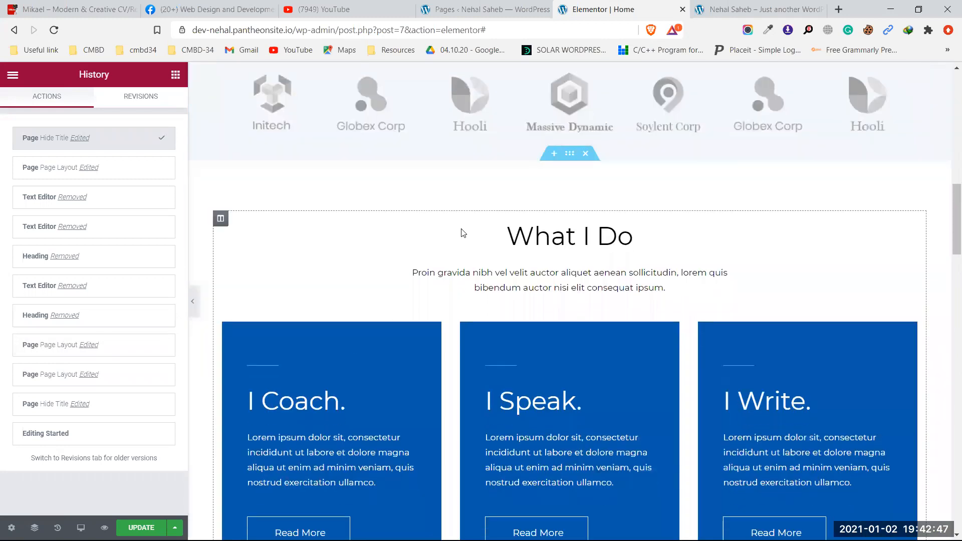
scroll(451, 250, up, 4)
scroll(476, 300, down, 4)
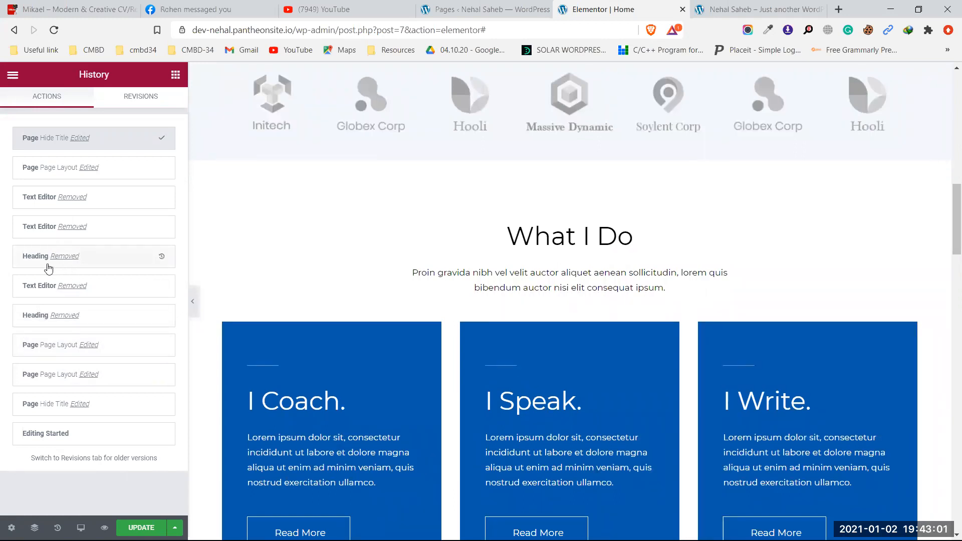
Step: Roll the page back to the more recent Heading Removed action and check the What I Do section
click(95, 258)
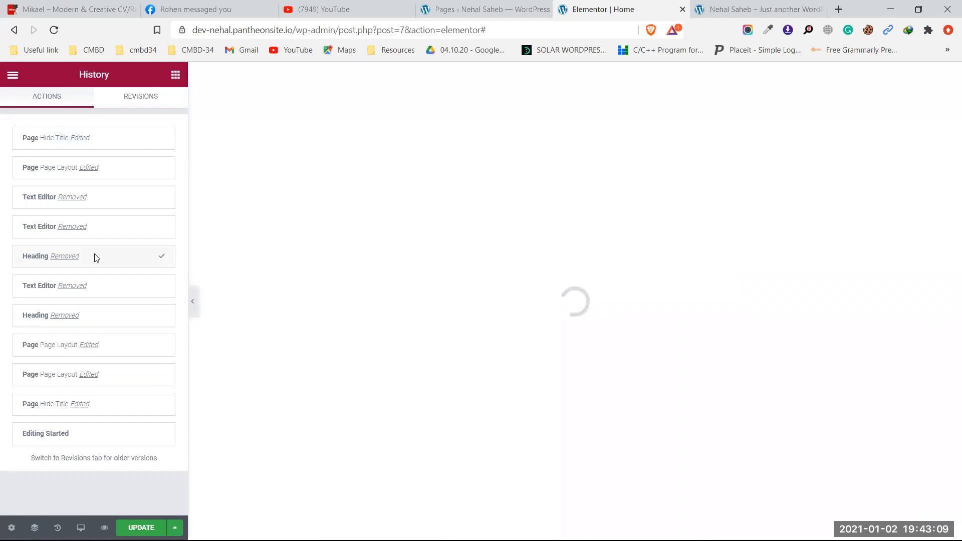
scroll(412, 267, up, 15)
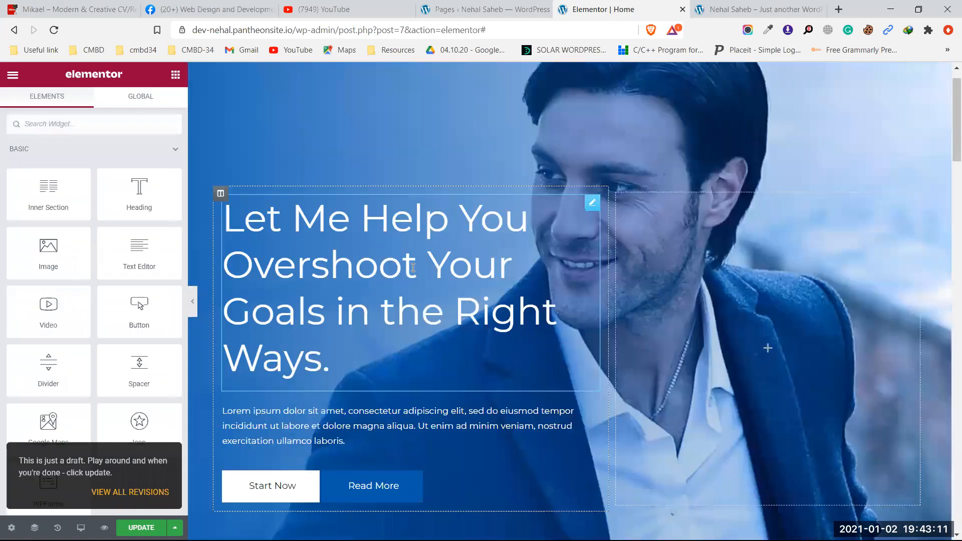
scroll(413, 267, down, 12)
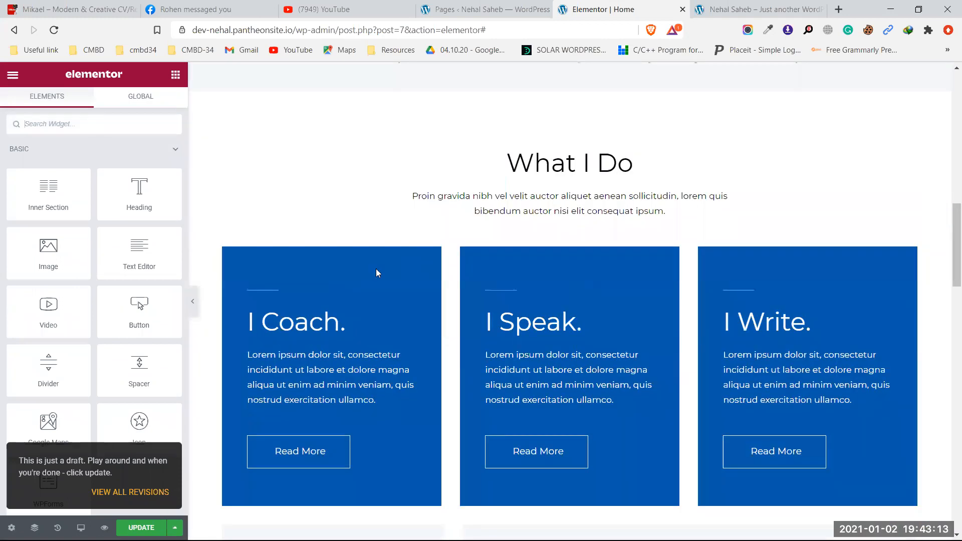
Step: Reopen the History, roll the page back to the earliest Heading Removed action, and move forward to the second-latest Text Editor Removed action
click(58, 528)
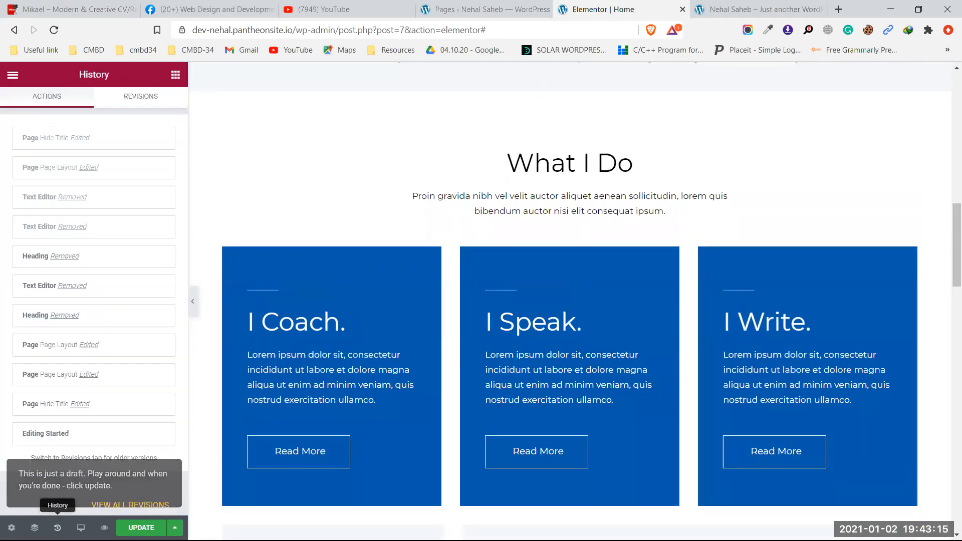
click(104, 318)
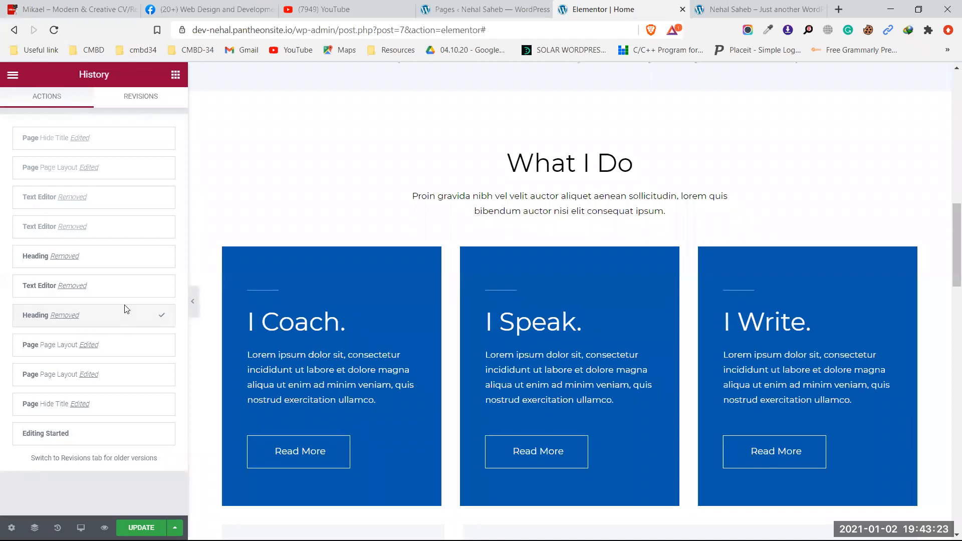
scroll(576, 276, up, 6)
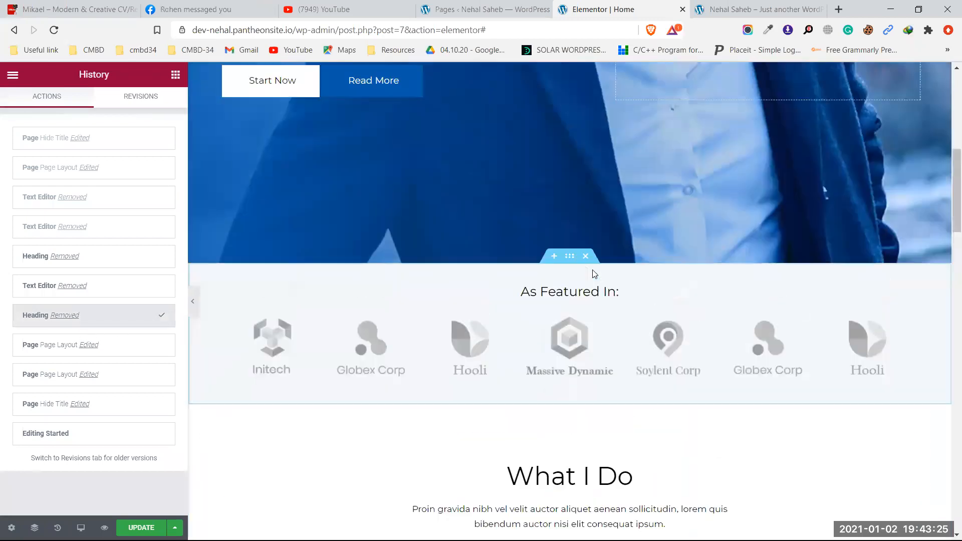
scroll(593, 270, up, 7)
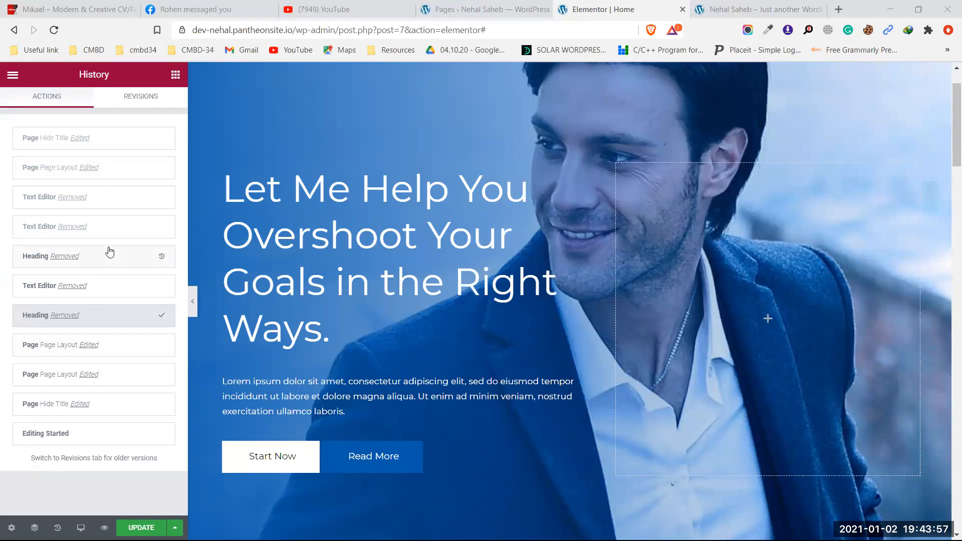
click(105, 229)
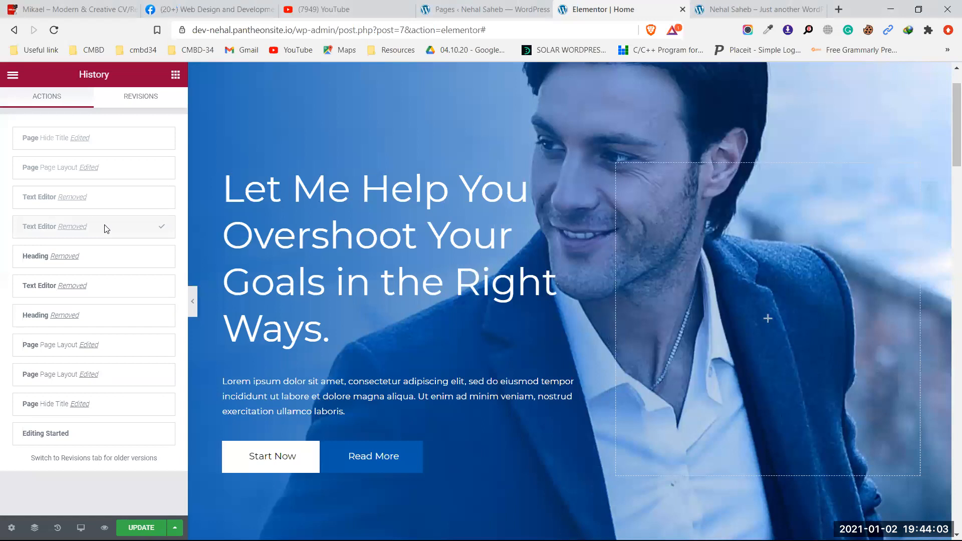
Step: Open the saved Revisions, try to load revision #3729 from 13:13, and inspect the page from the hero to the What I Do section
click(140, 97)
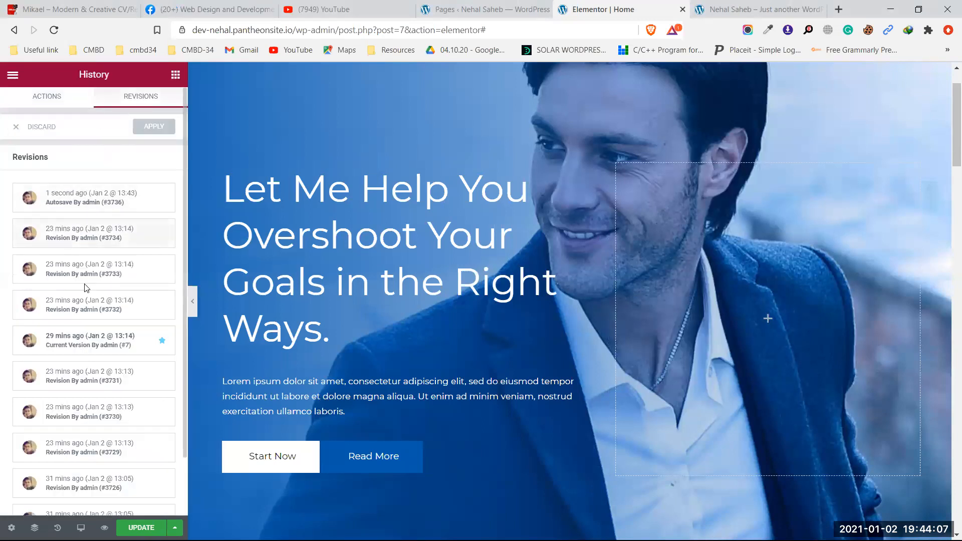
scroll(84, 365, down, 1)
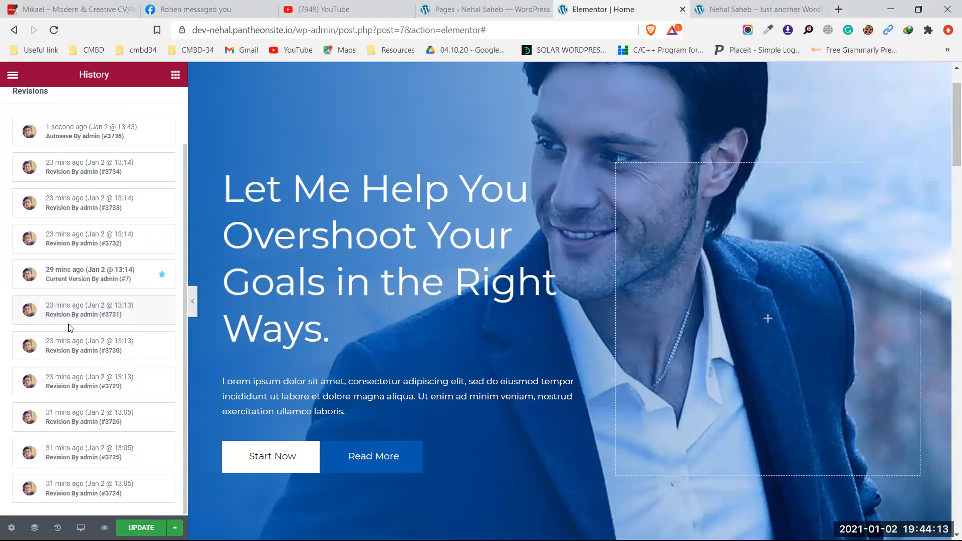
click(79, 382)
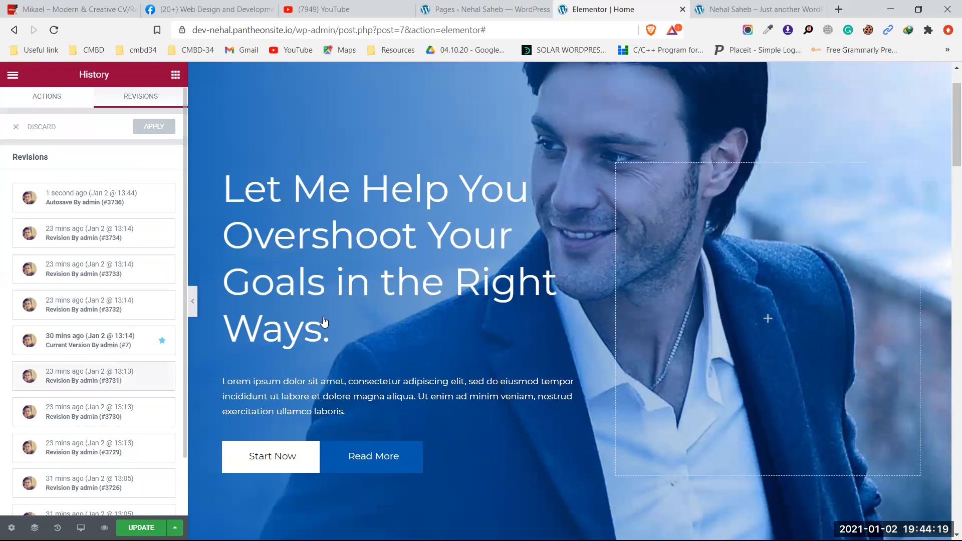
scroll(394, 308, down, 10)
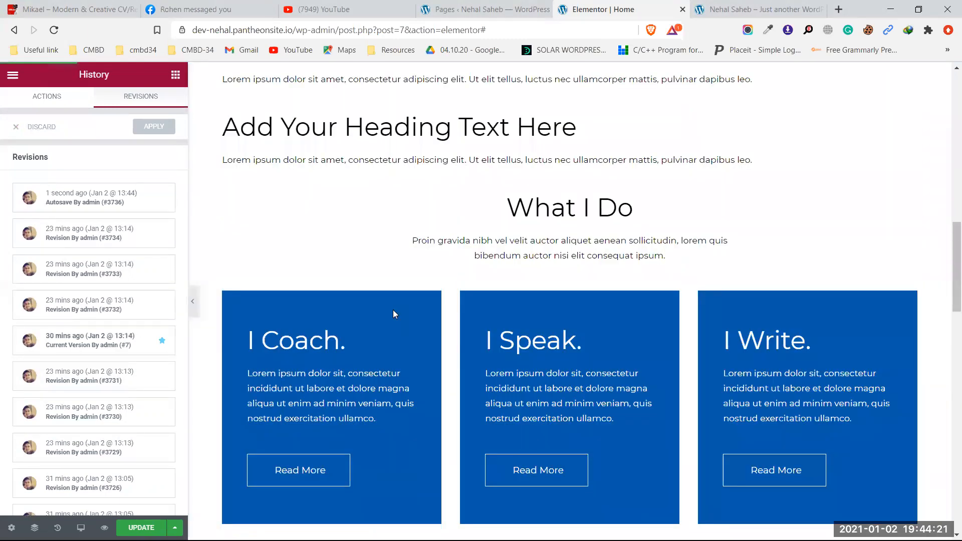
scroll(393, 314, up, 1)
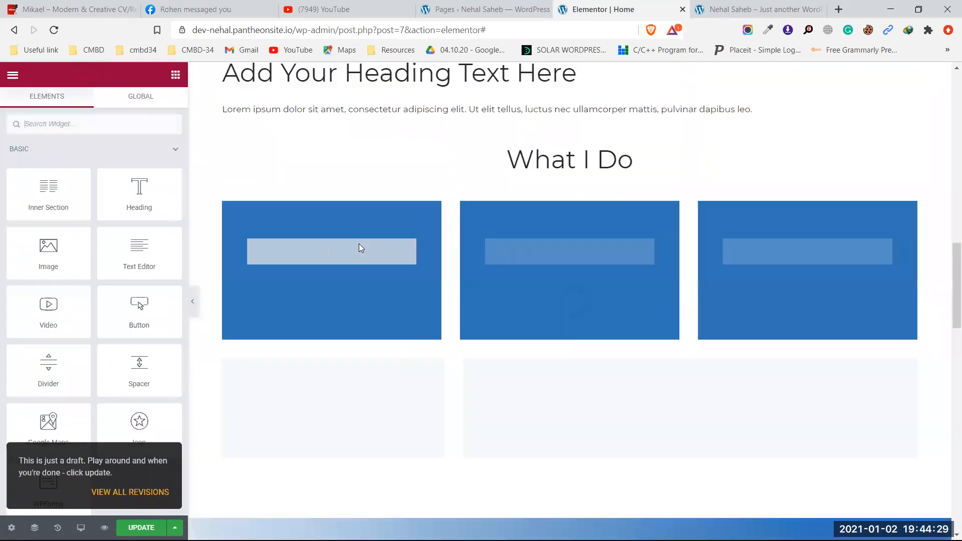
scroll(359, 244, up, 8)
scroll(359, 245, up, 10)
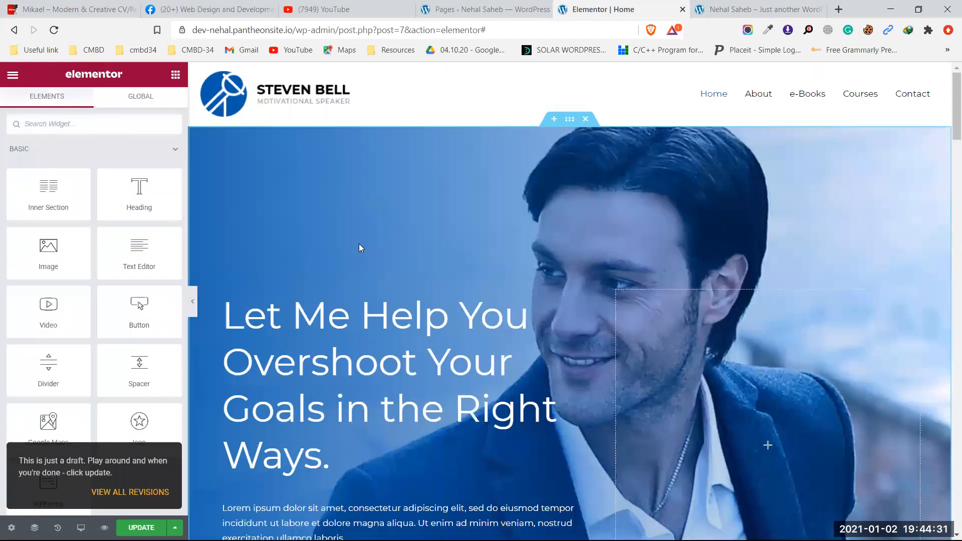
scroll(359, 245, down, 10)
scroll(360, 244, down, 6)
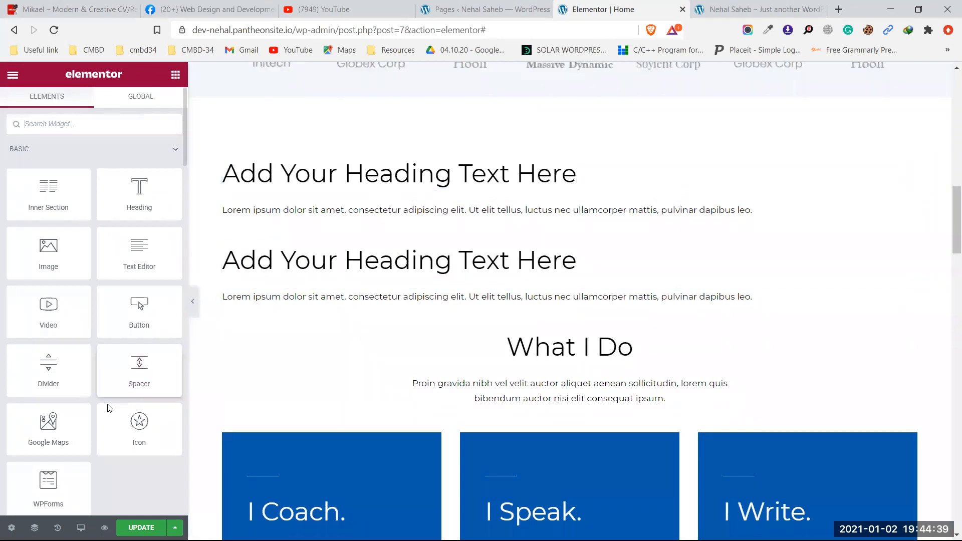
Step: Reopen the History, view the Revisions list, and return to the Actions list
click(57, 528)
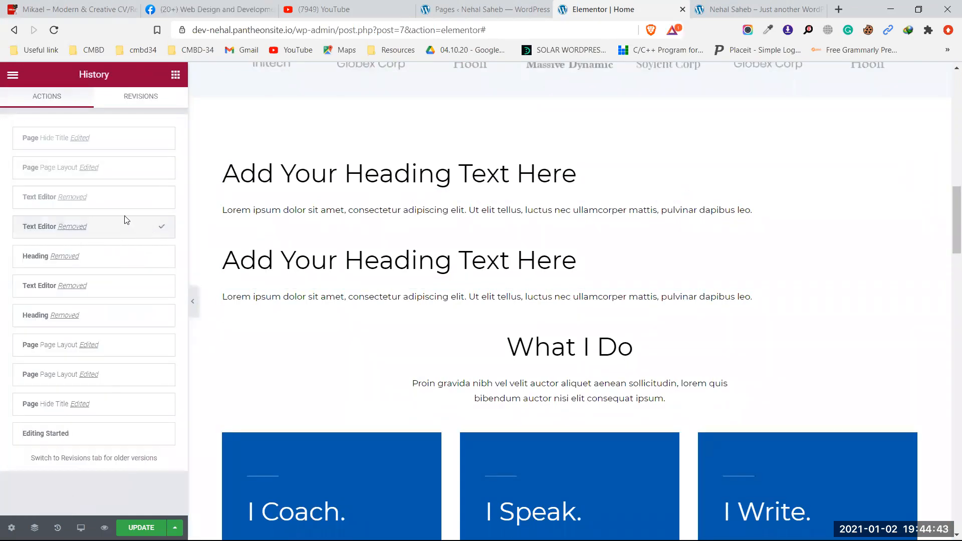
click(137, 98)
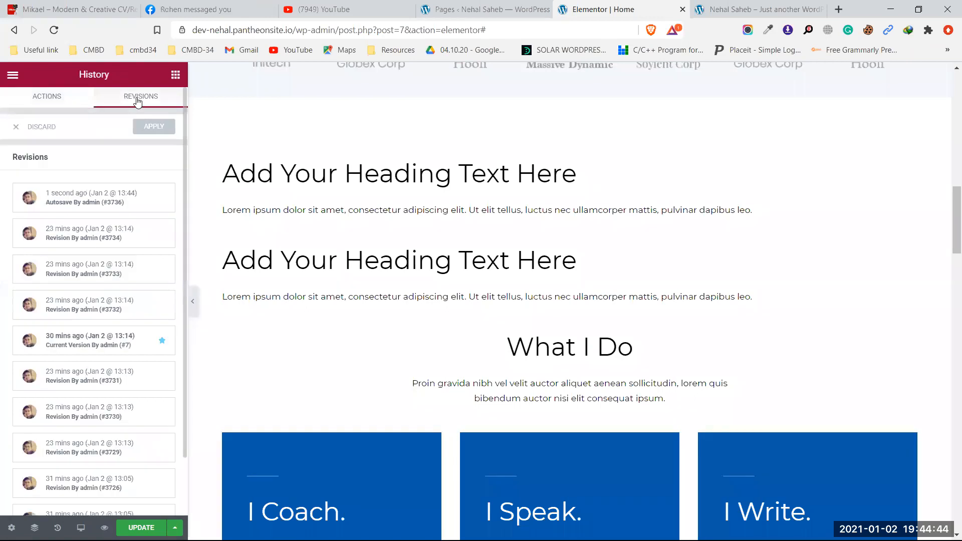
click(49, 102)
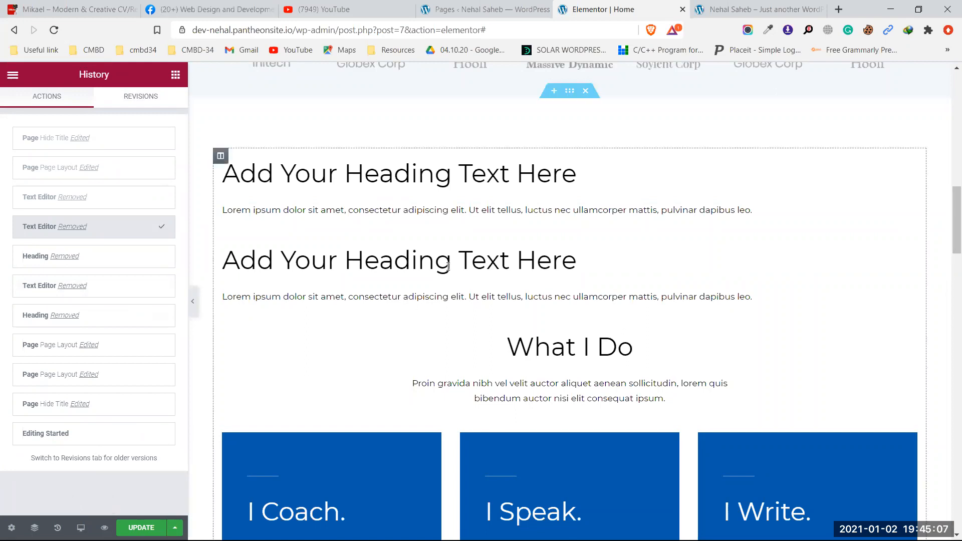
Step: Delete the two placeholder headings and their two Lorem ipsum text editors above the What I Do heading
right_click(591, 174)
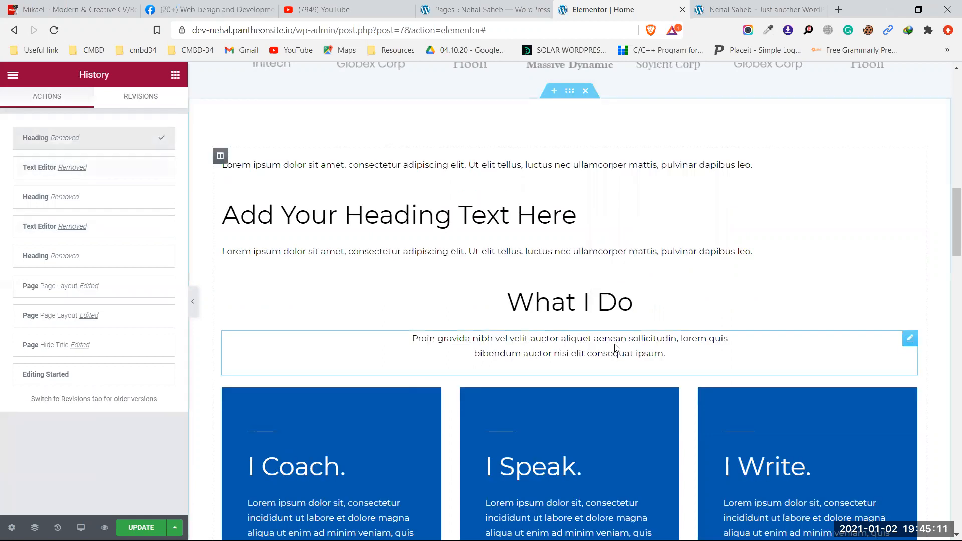
right_click(624, 177)
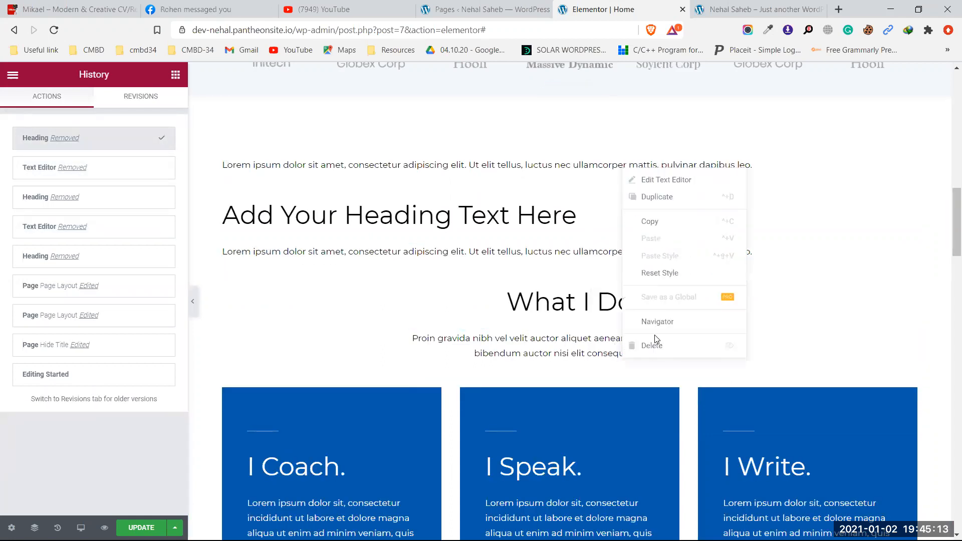
click(652, 348)
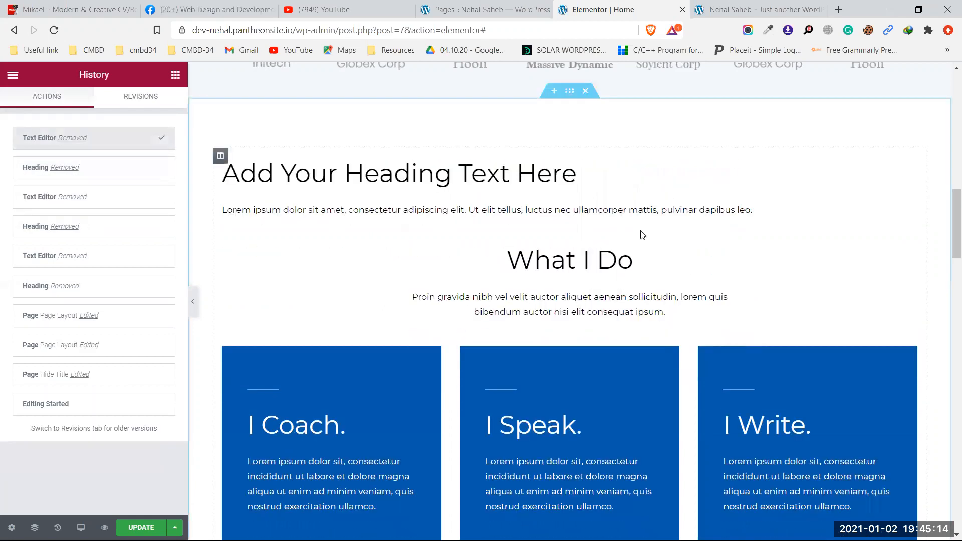
right_click(620, 180)
click(660, 349)
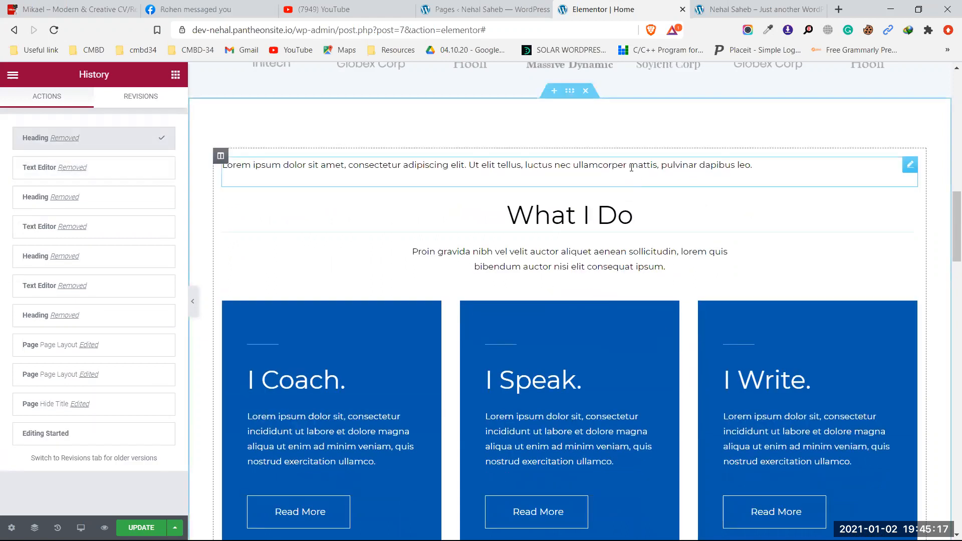
right_click(631, 170)
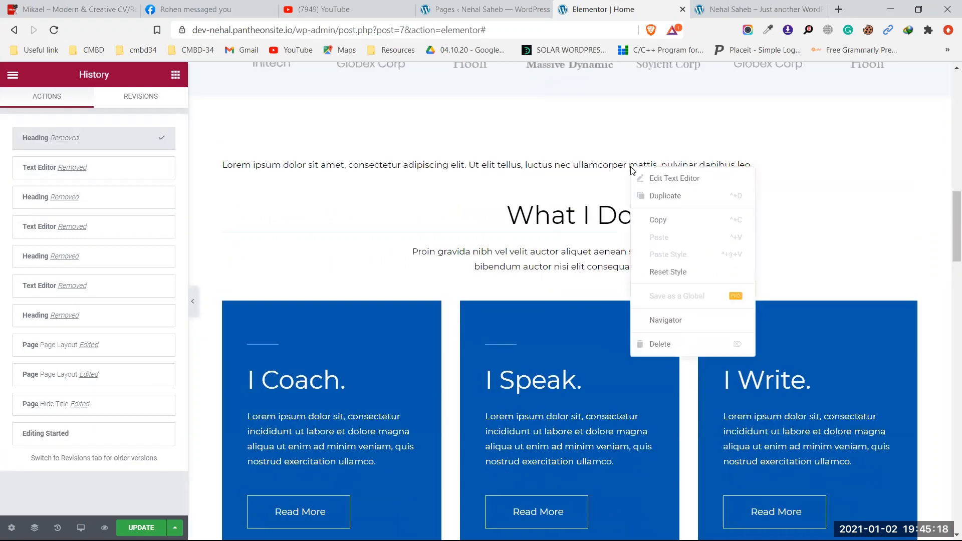
click(659, 342)
scroll(559, 301, up, 10)
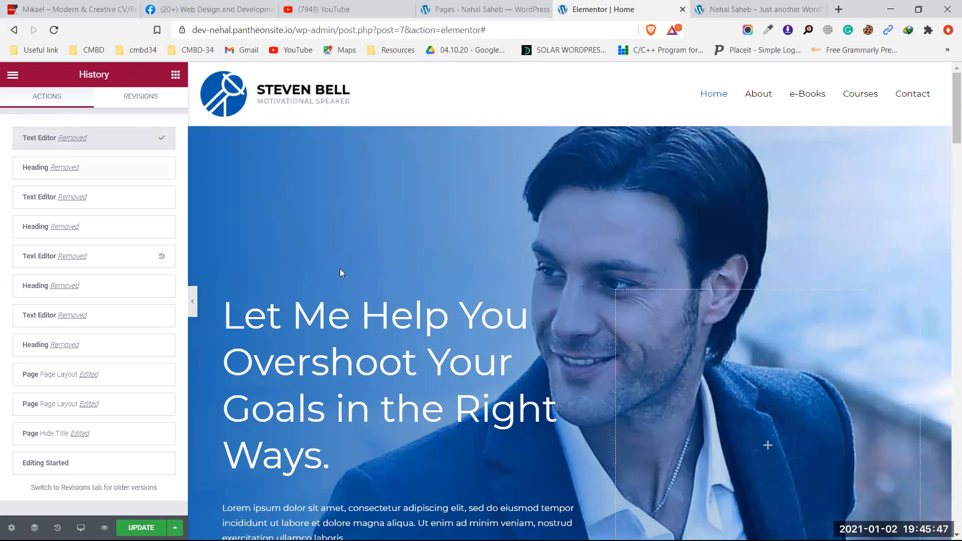
scroll(398, 263, down, 2)
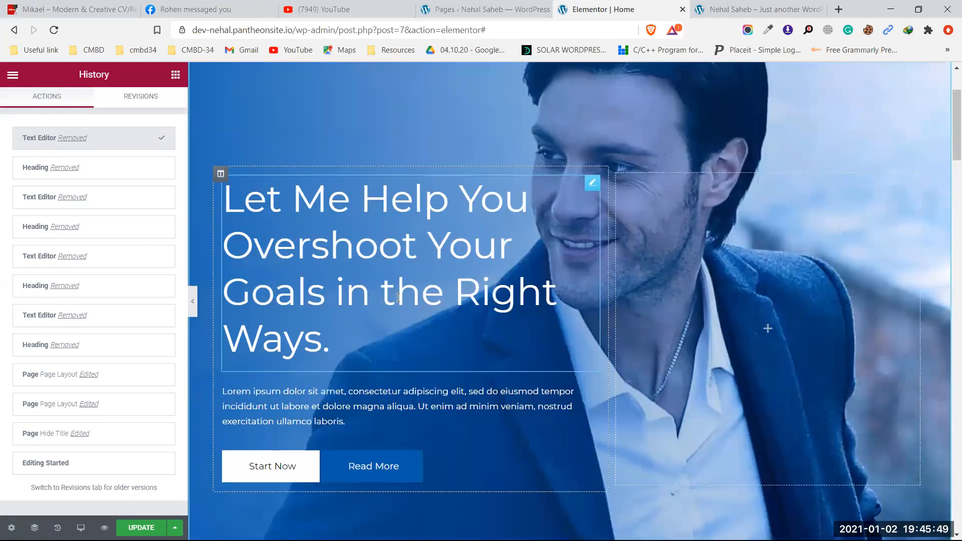
scroll(398, 297, up, 2)
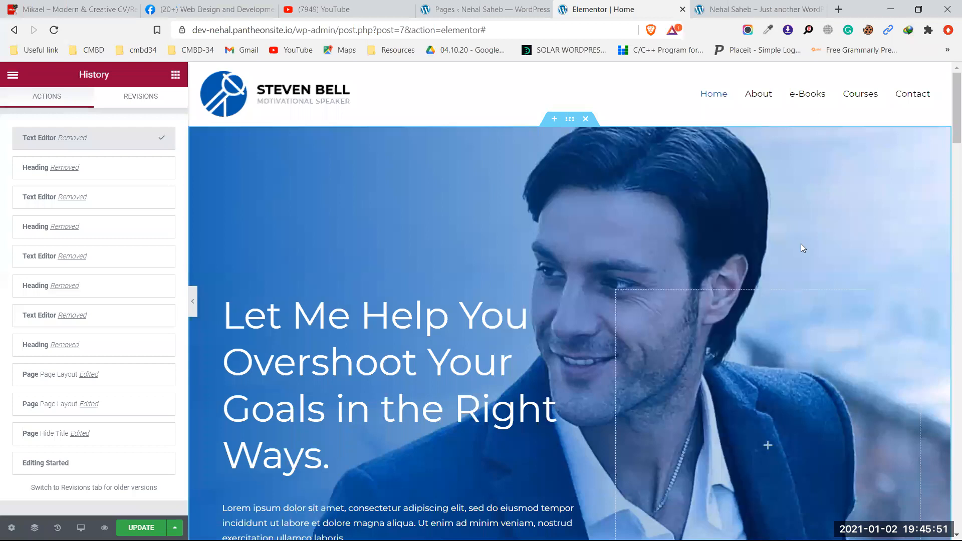
scroll(651, 271, down, 2)
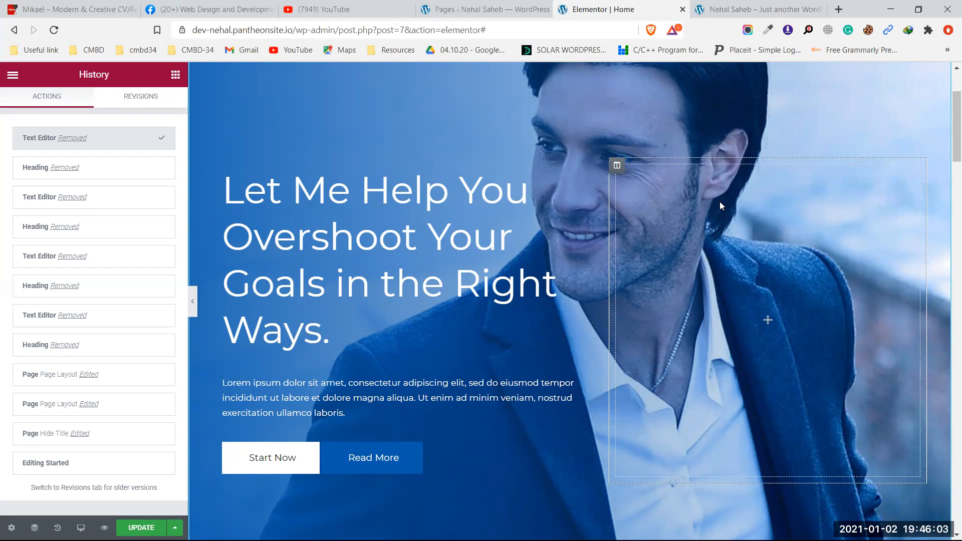
Step: Open the responsive mode options and look over the desktop layout from the hero down to the What I Do section
scroll(719, 206, up, 3)
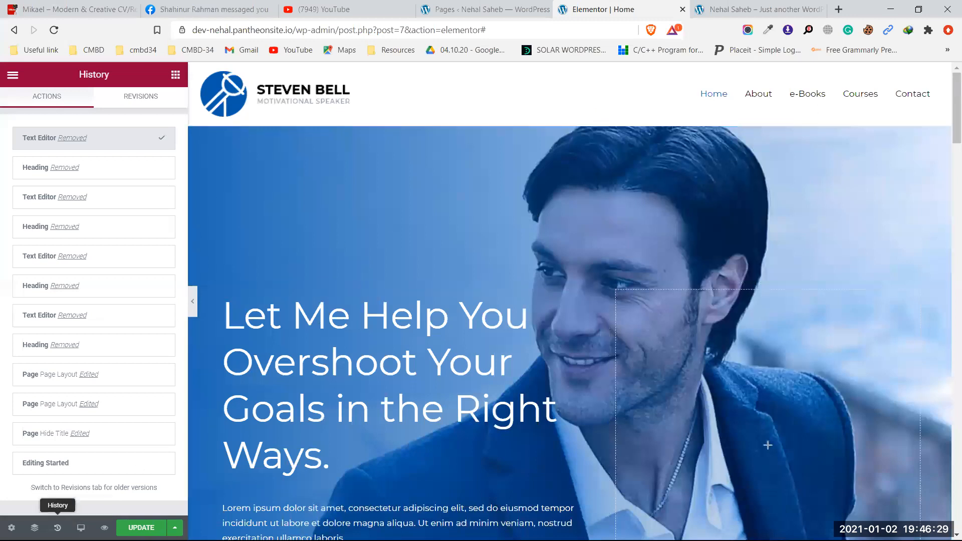
click(81, 527)
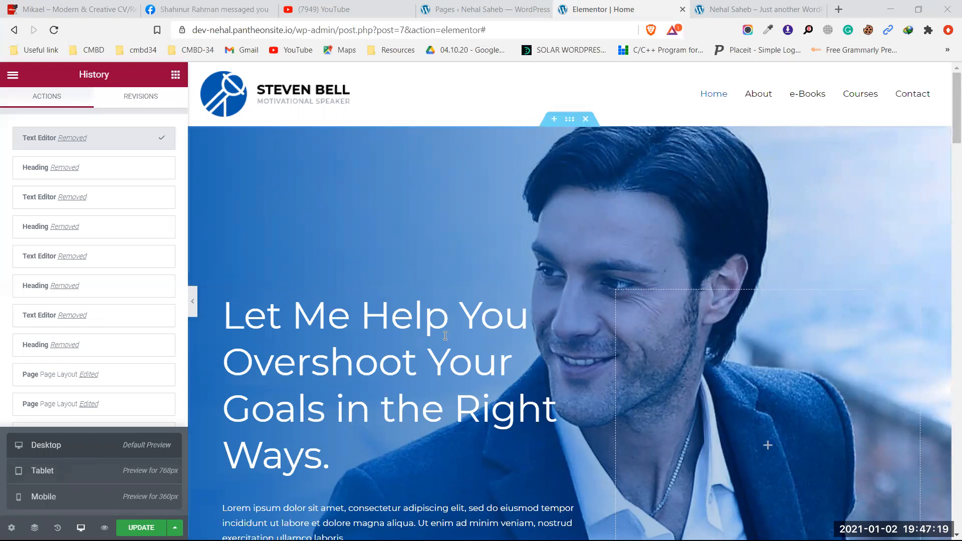
scroll(442, 398, down, 7)
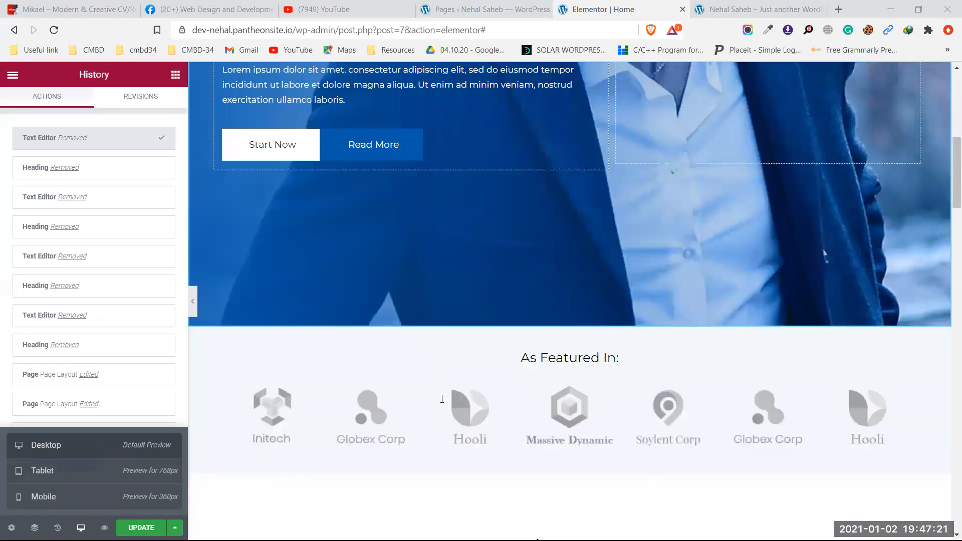
scroll(442, 398, down, 4)
scroll(438, 386, up, 2)
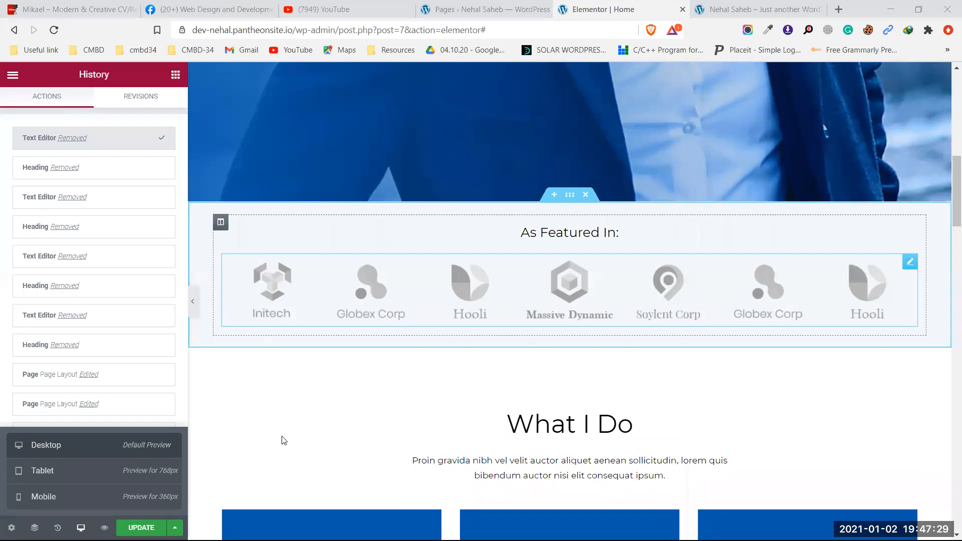
Step: Switch the preview to Mobile (360px) and examine the page from the header down to the My e-Books & Courses section
click(103, 500)
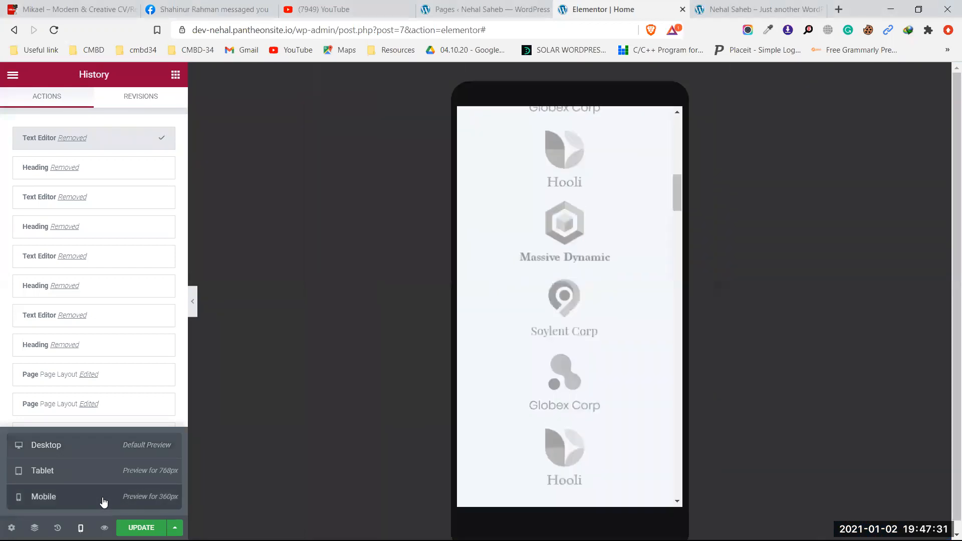
scroll(570, 333, up, 5)
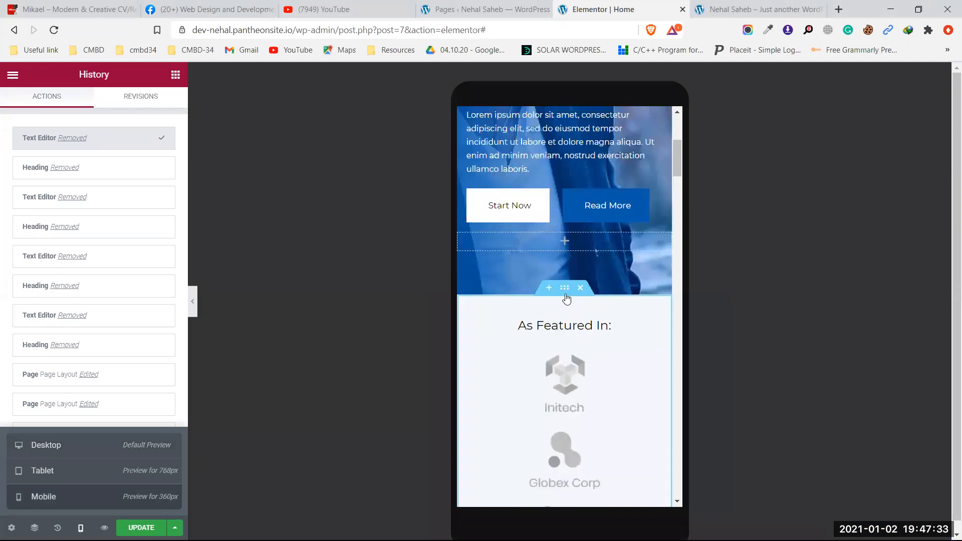
scroll(558, 396, down, 3)
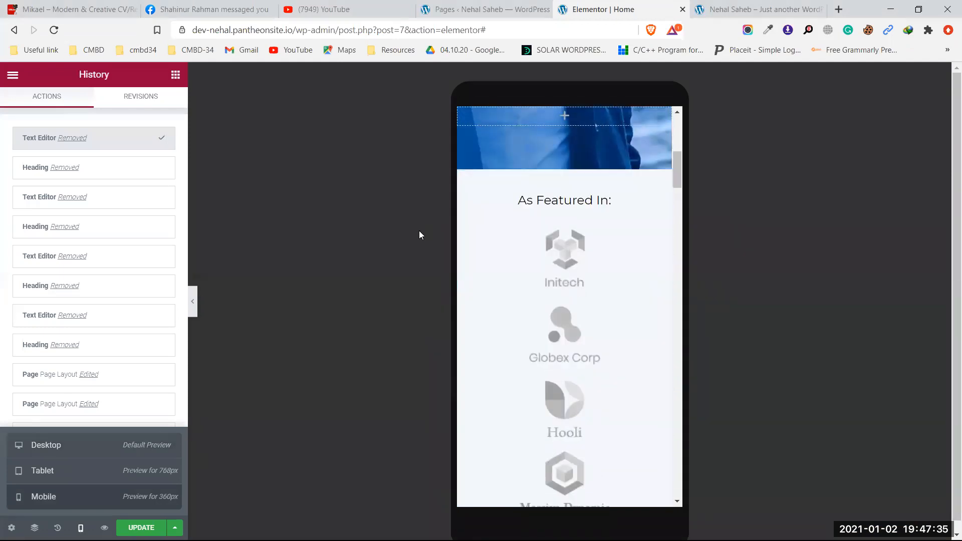
scroll(589, 255, up, 5)
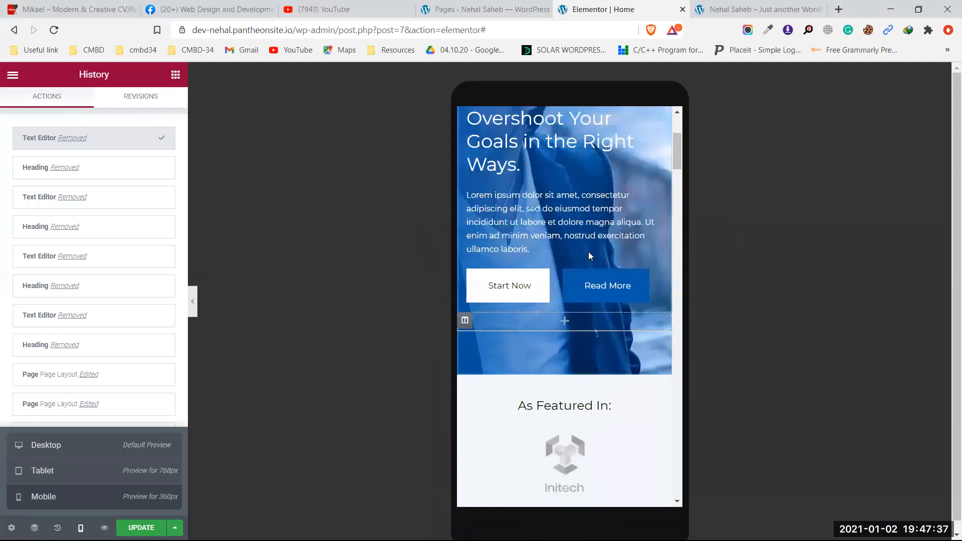
scroll(588, 255, up, 4)
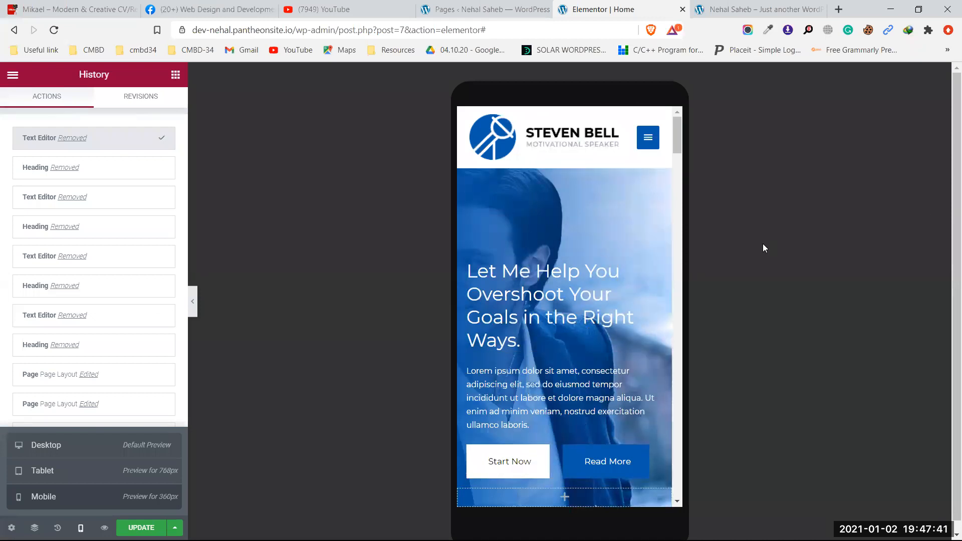
scroll(548, 272, down, 7)
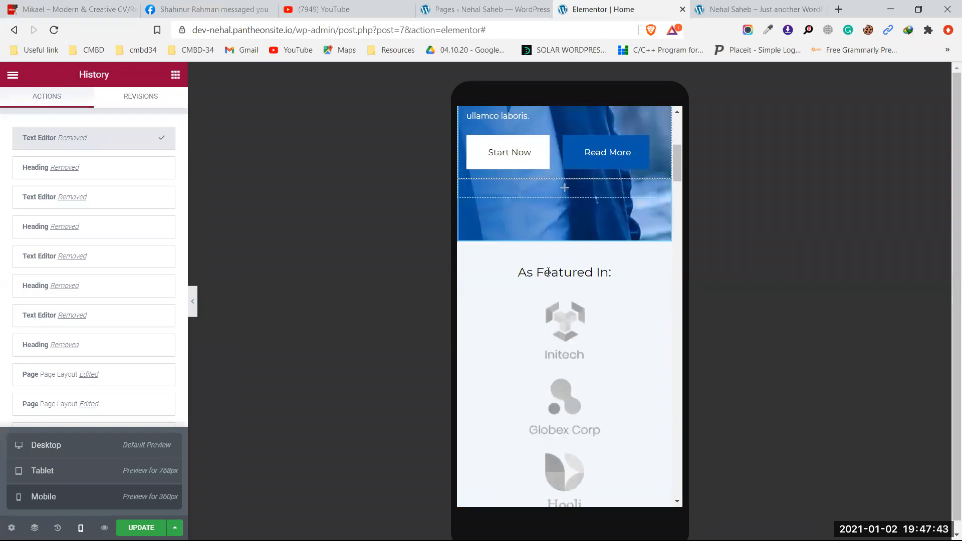
scroll(548, 272, down, 3)
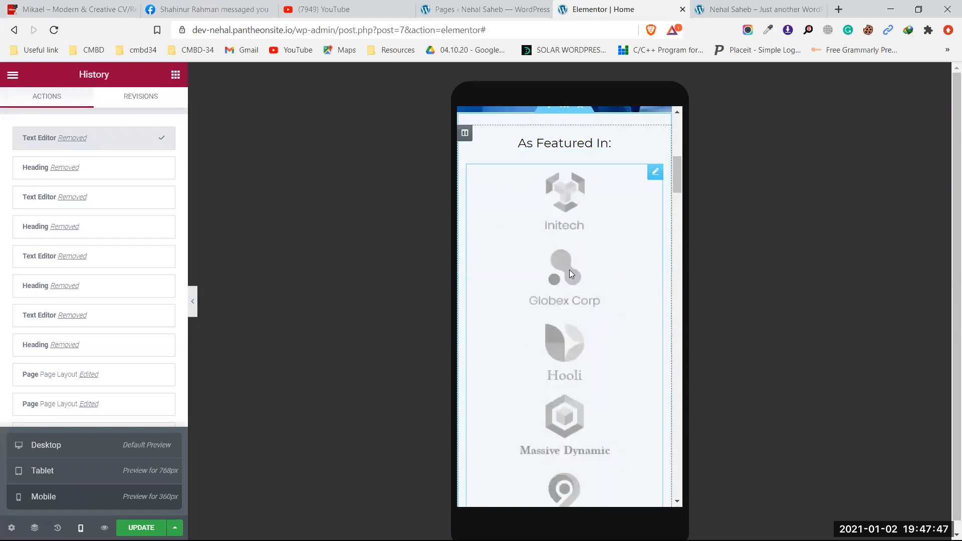
scroll(570, 270, down, 5)
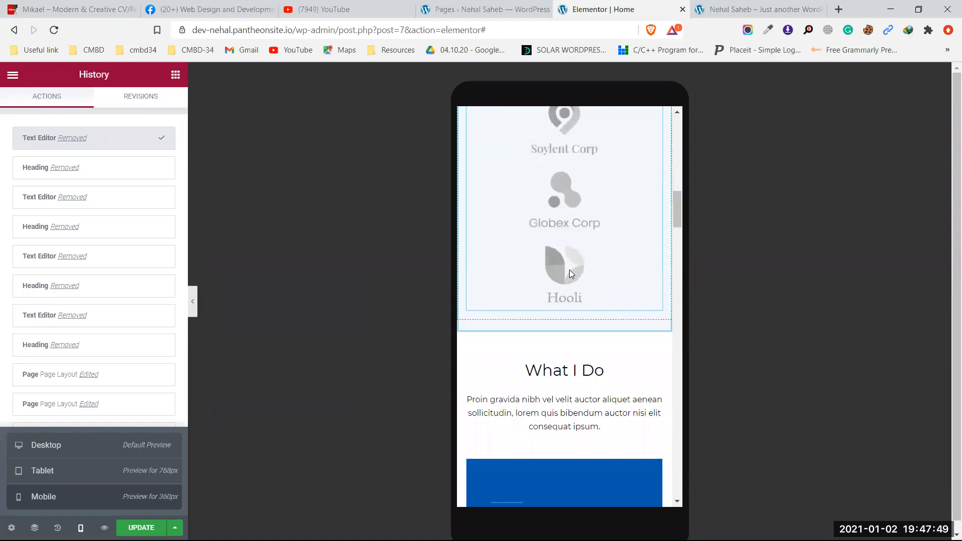
scroll(569, 269, down, 8)
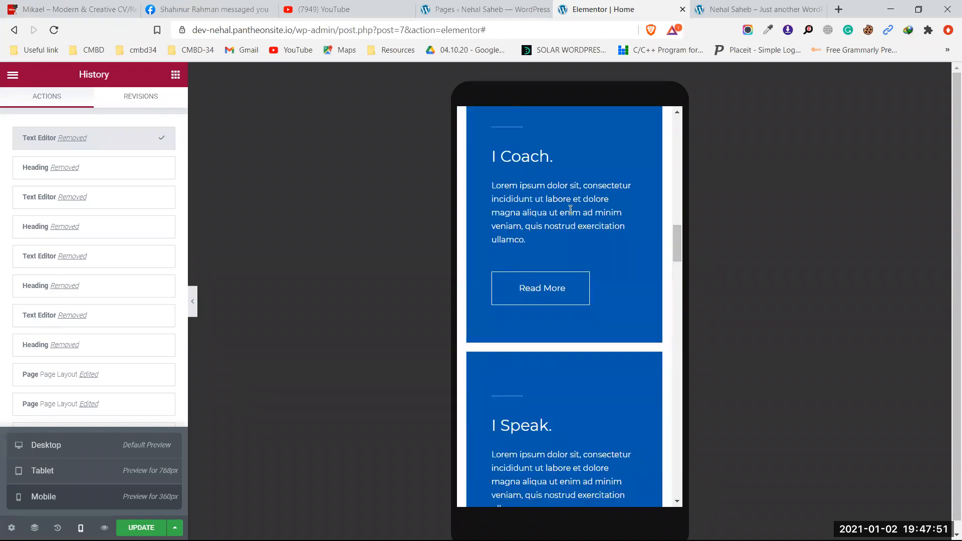
scroll(559, 388, down, 8)
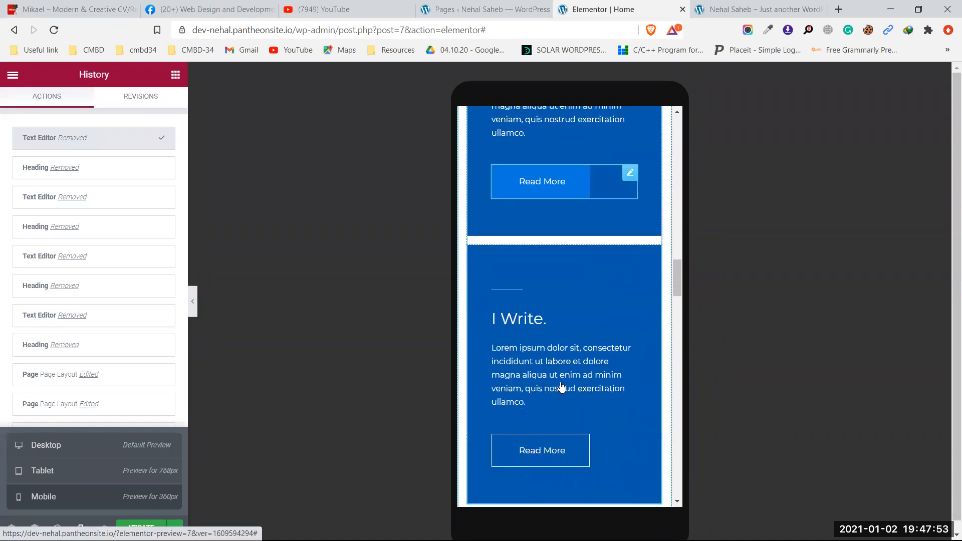
scroll(559, 387, down, 4)
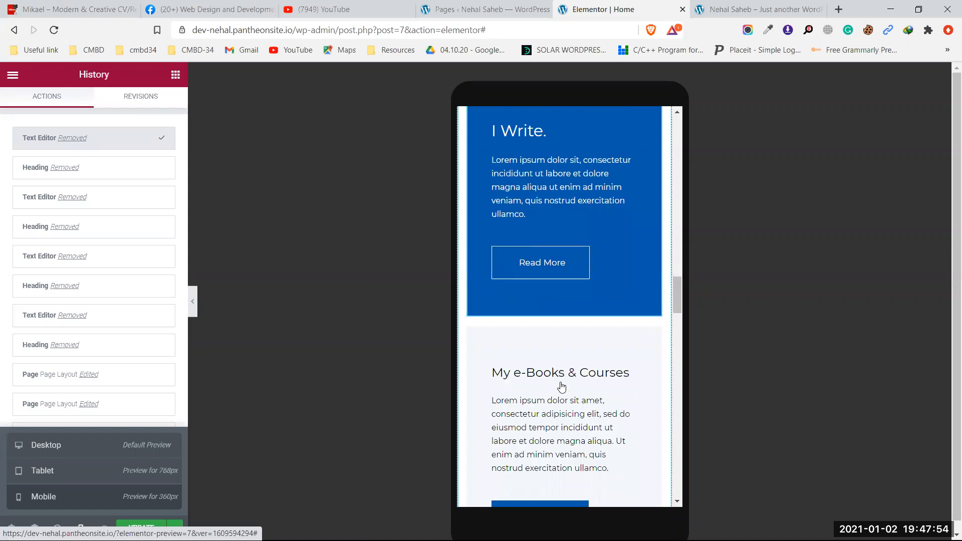
Step: Return the preview to Desktop, look over the page up to its header, and close the responsive mode options
click(72, 441)
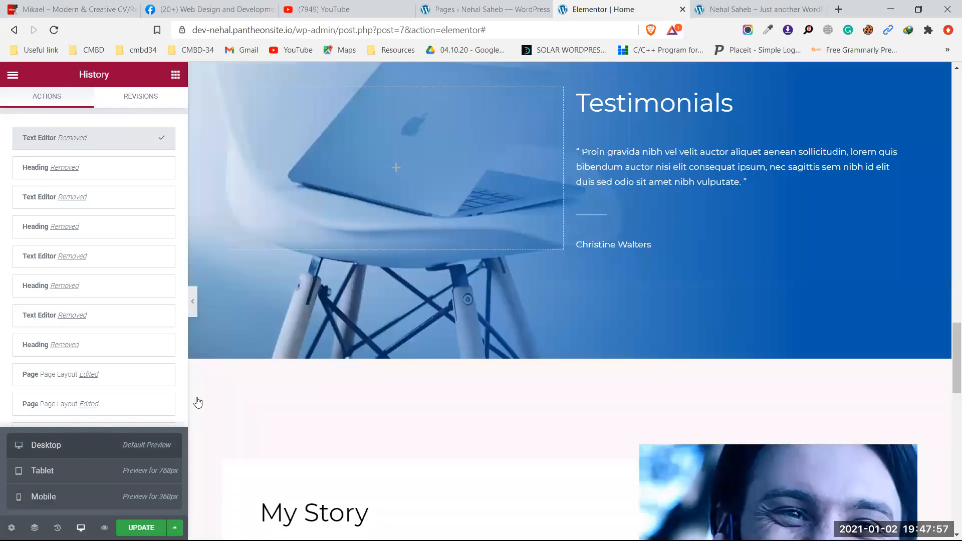
scroll(554, 371, up, 16)
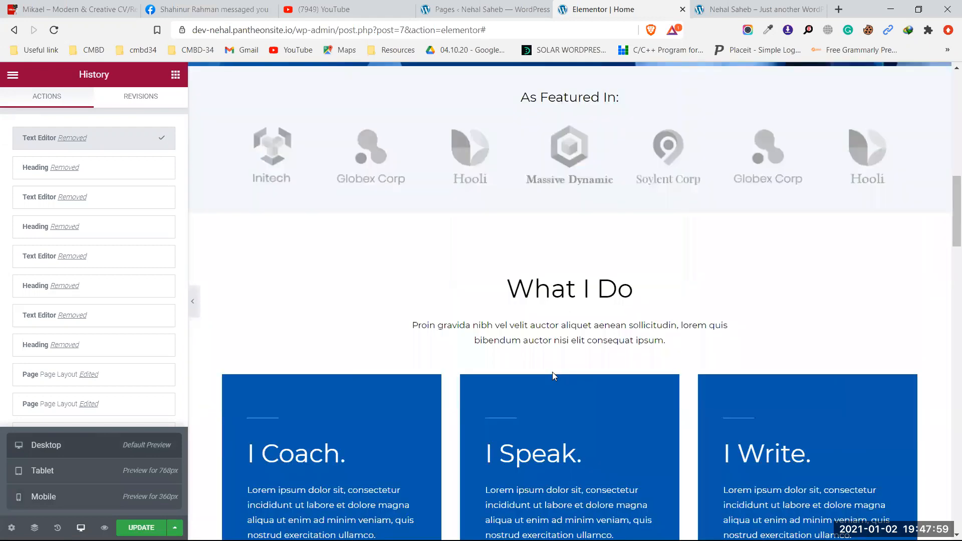
scroll(552, 372, up, 10)
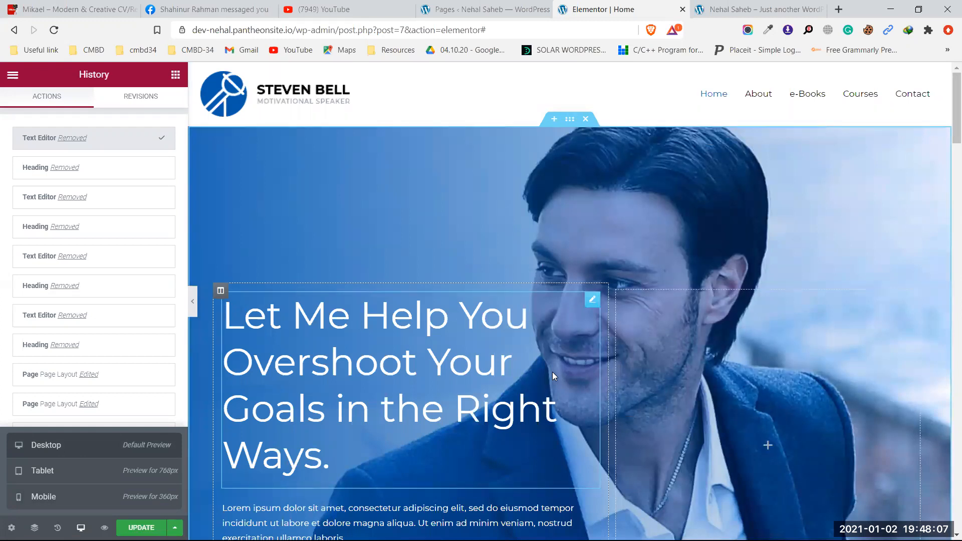
click(81, 527)
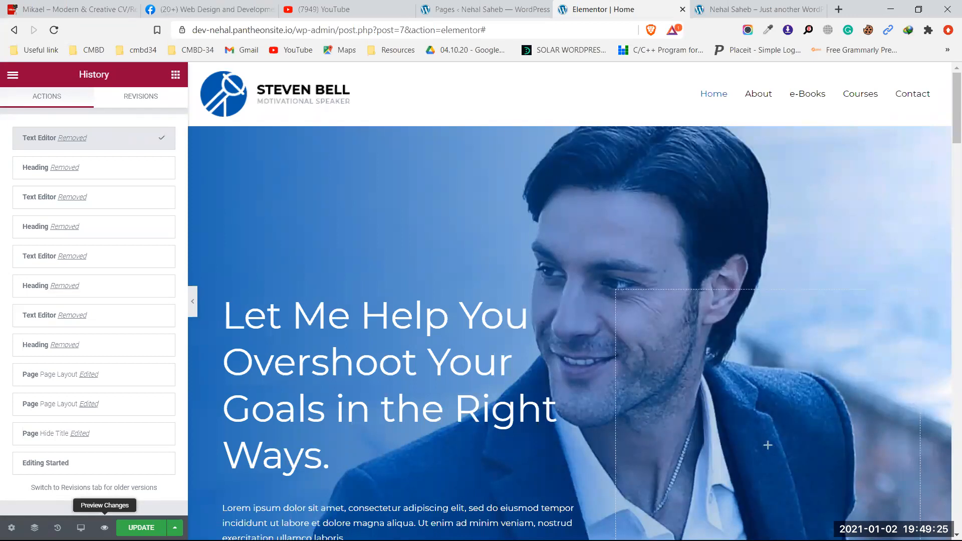
Step: Preview the page changes in a separate browser tab and close that tab to return to the editor
click(104, 527)
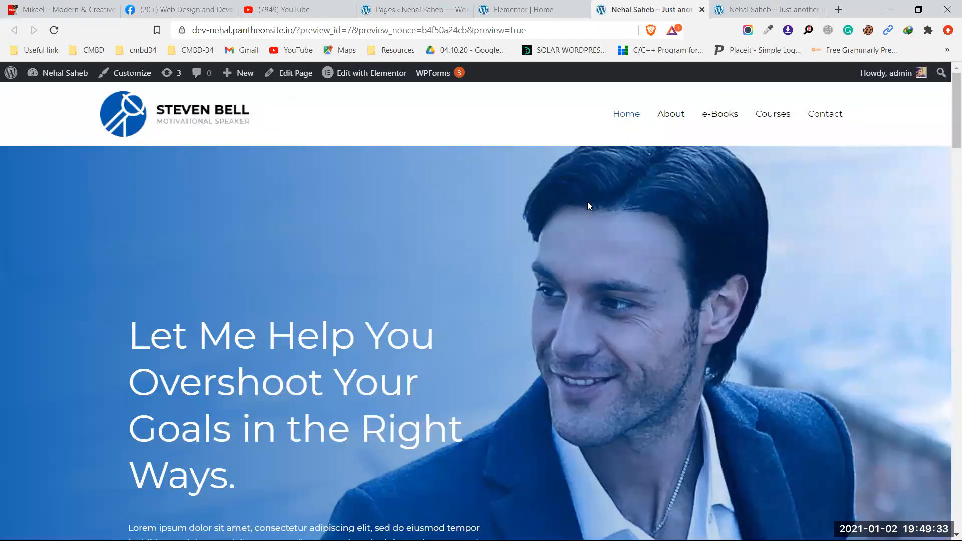
click(702, 9)
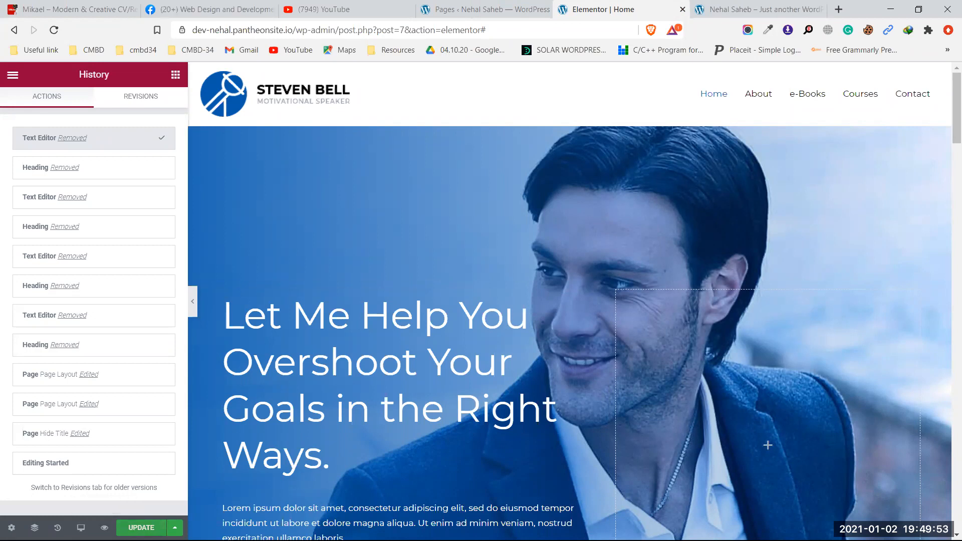
Step: Update the Home page to save the edits, and check it from the hero to the What I Do section
scroll(427, 352, down, 4)
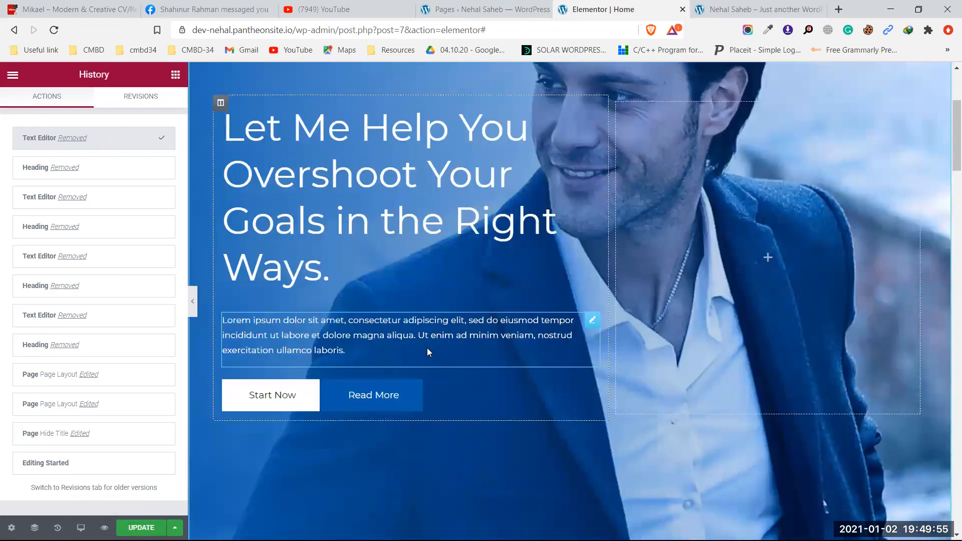
click(141, 528)
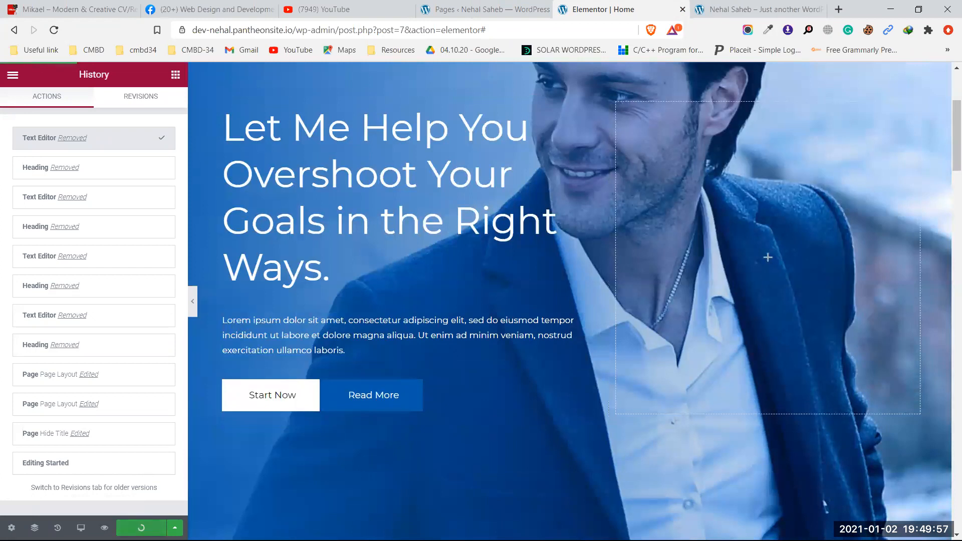
scroll(472, 417, up, 2)
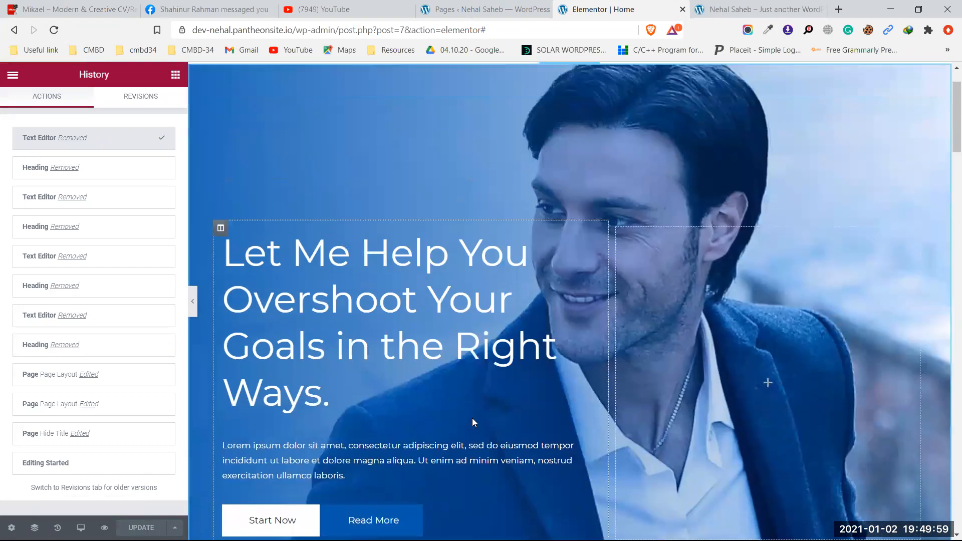
scroll(472, 418, down, 8)
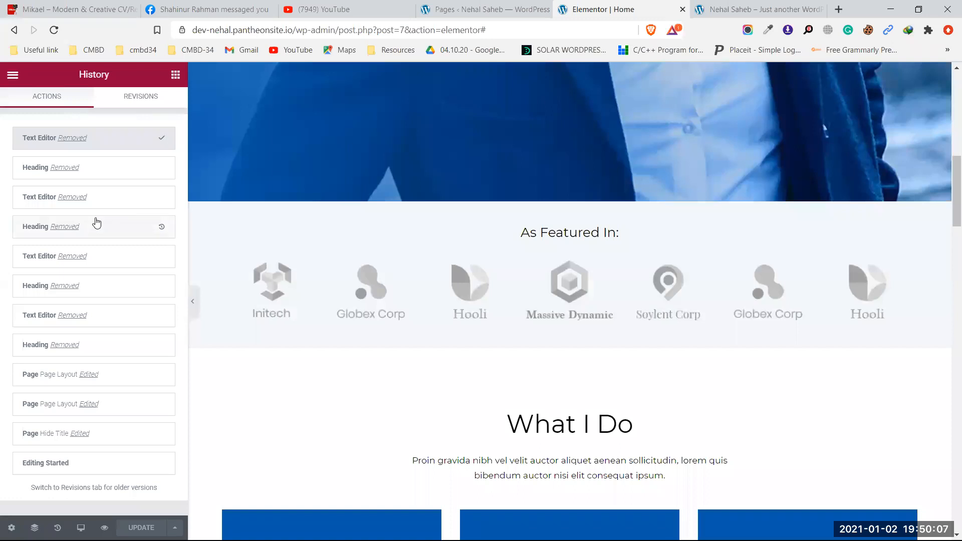
scroll(540, 281, up, 8)
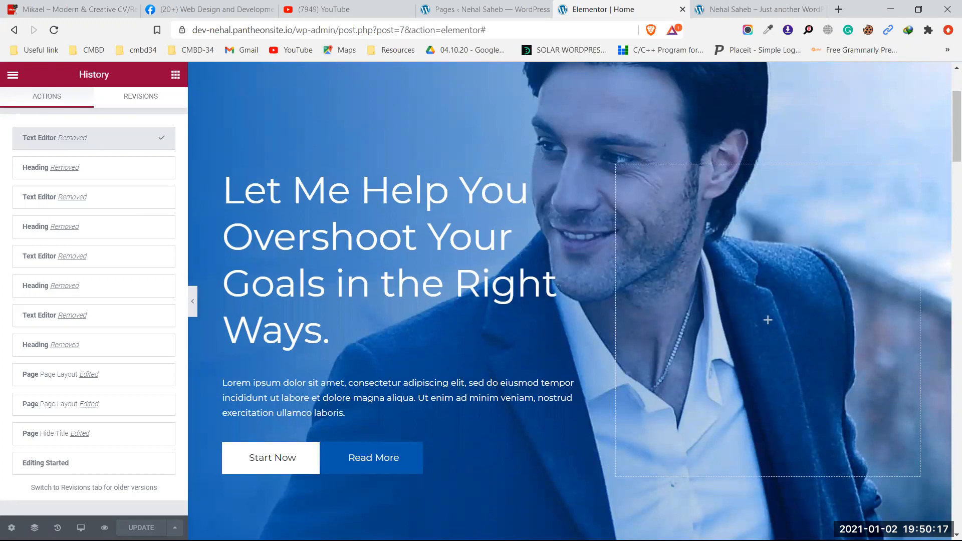
scroll(207, 413, up, 3)
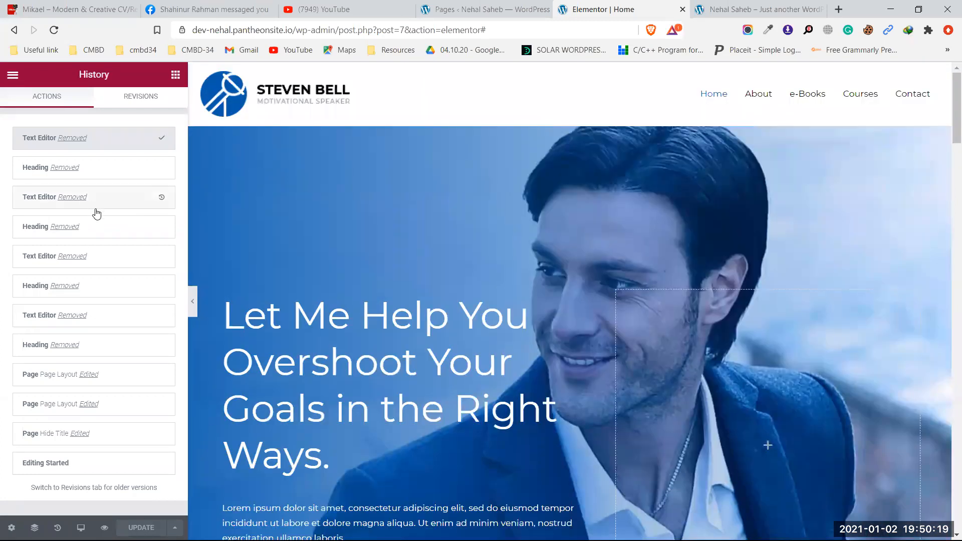
Step: Return from the History to the widget list and look over the page down to the What I Do section
click(175, 76)
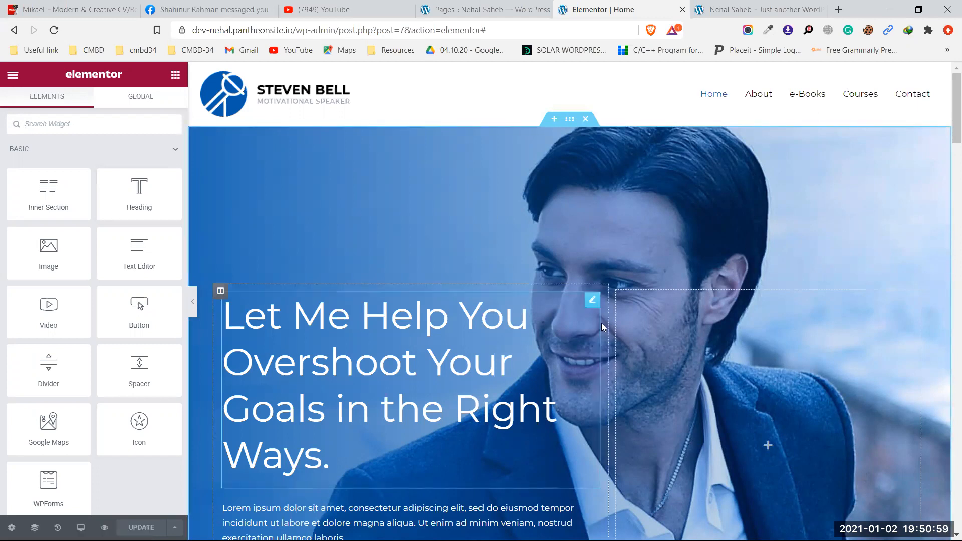
scroll(602, 322, down, 3)
scroll(490, 274, down, 3)
scroll(489, 274, down, 12)
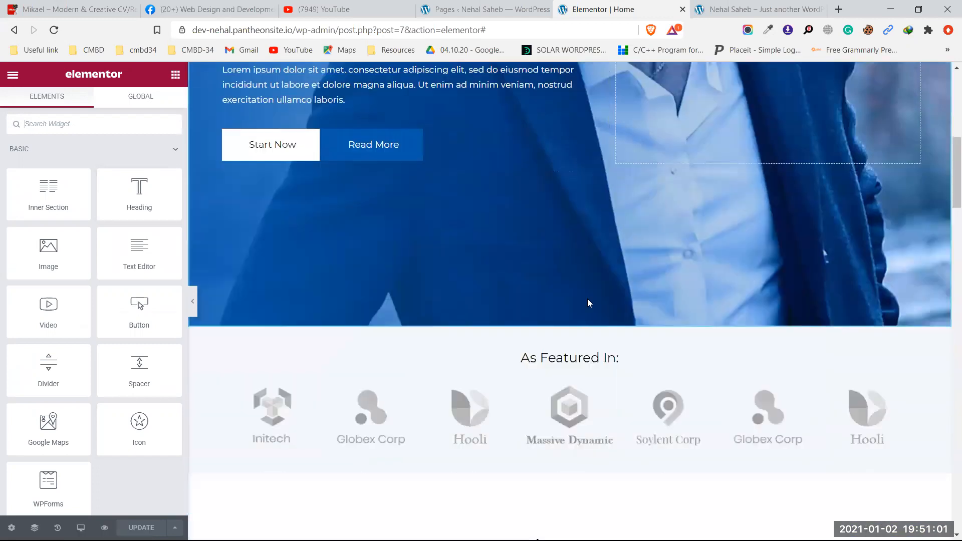
scroll(764, 256, up, 18)
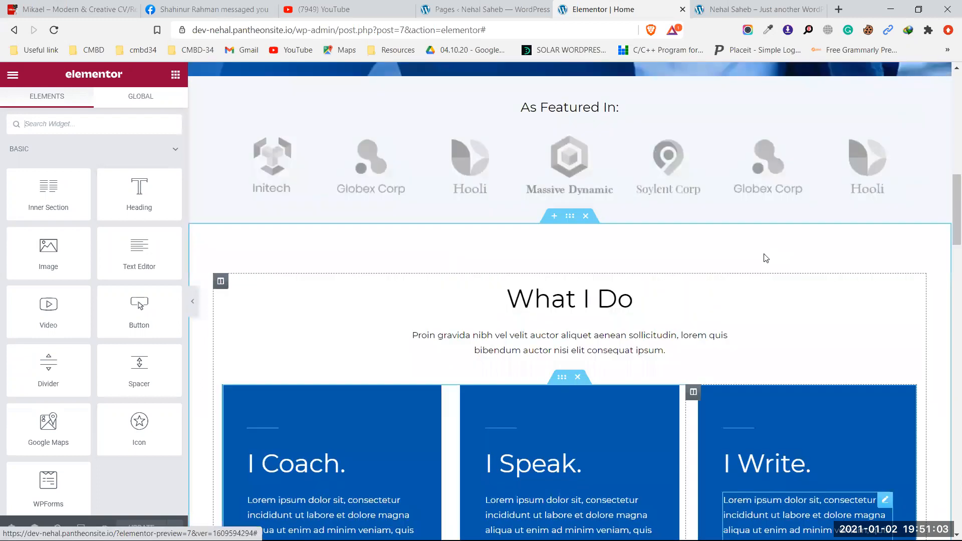
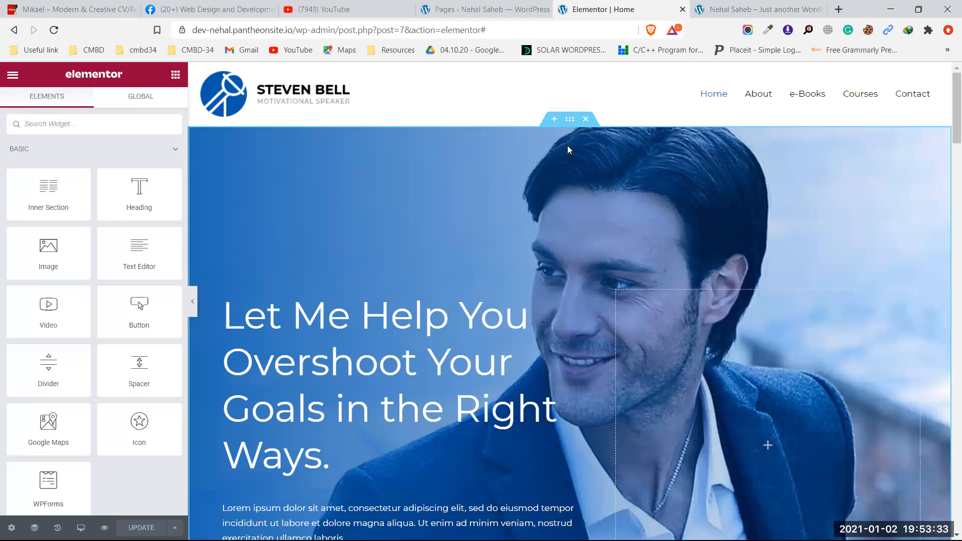
scroll(501, 166, down, 1)
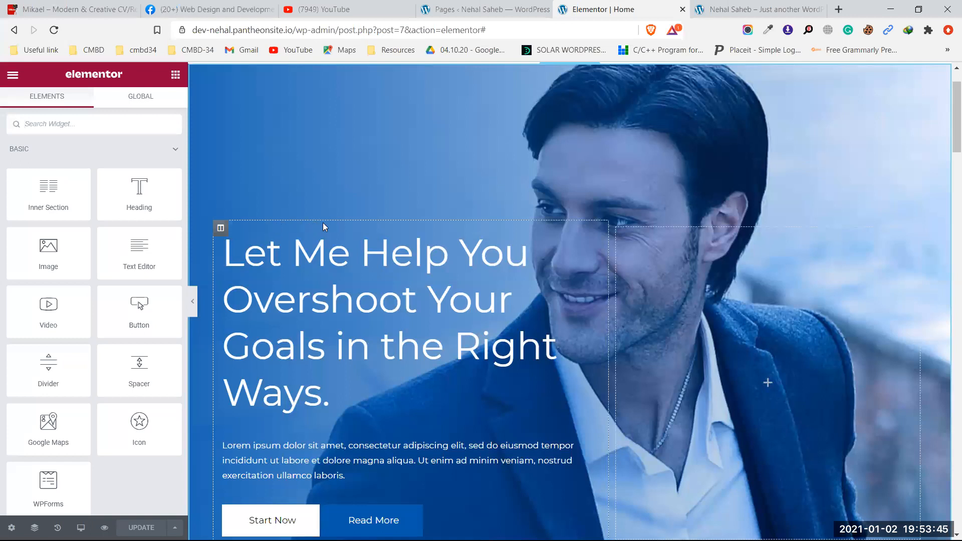
scroll(501, 218, up, 2)
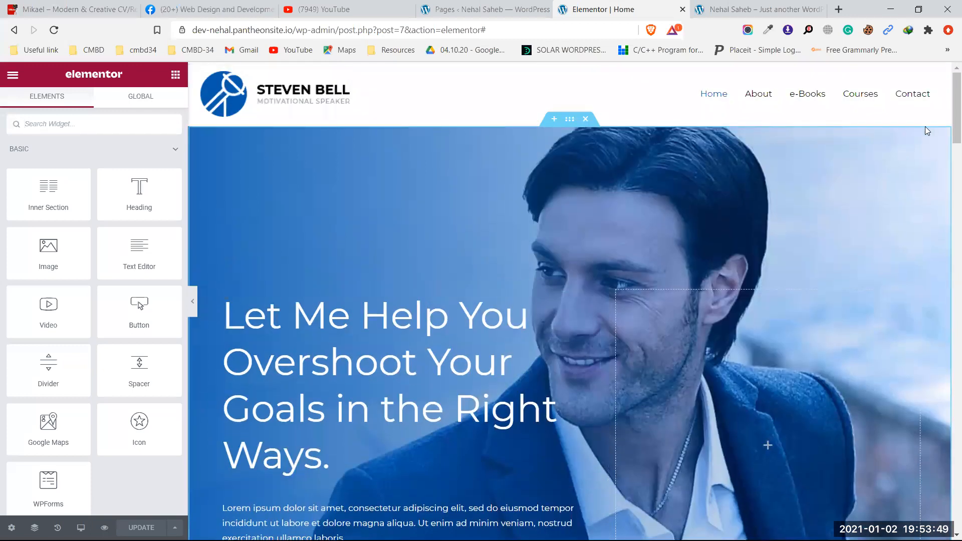
scroll(450, 200, down, 2)
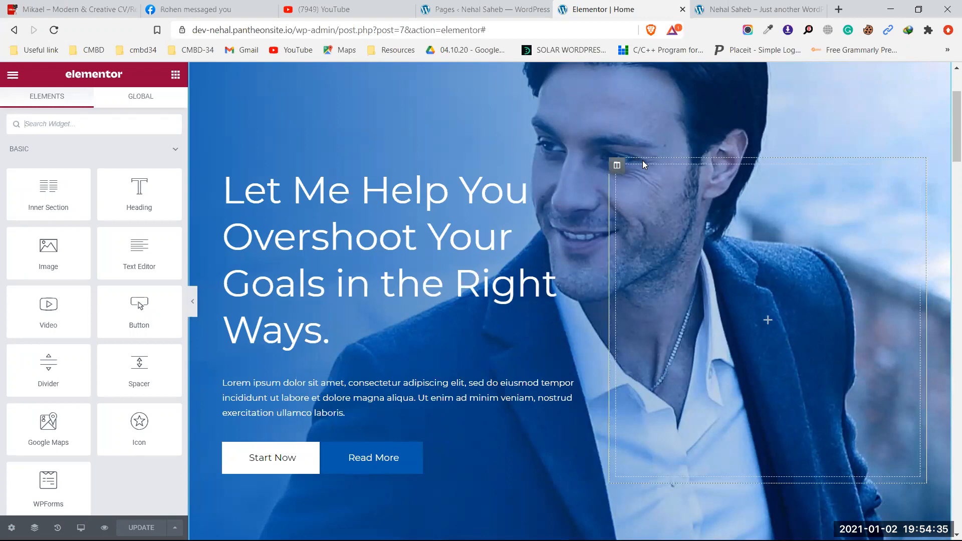
scroll(642, 161, up, 3)
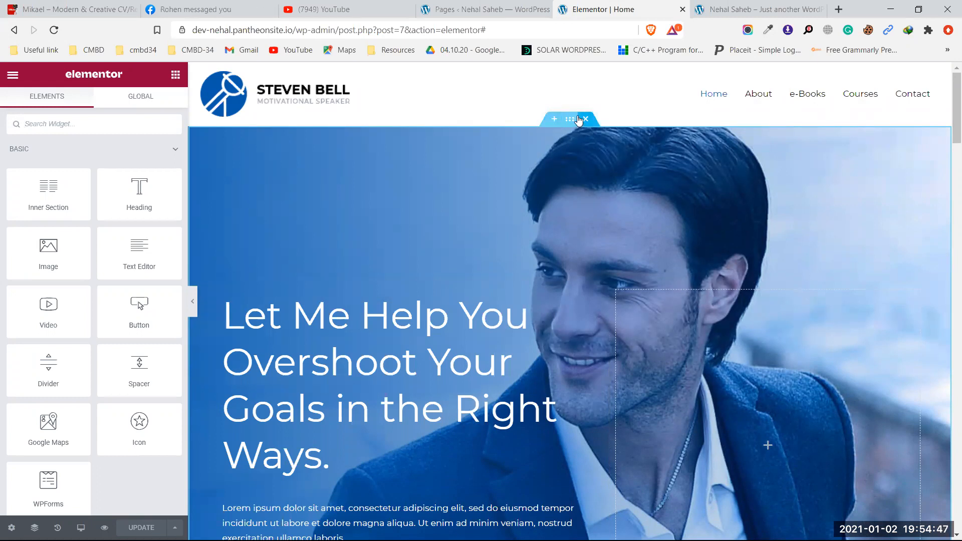
Step: Examine the hero area's section, column and heading widget edit handles between the header and the Start Now button
scroll(514, 198, down, 3)
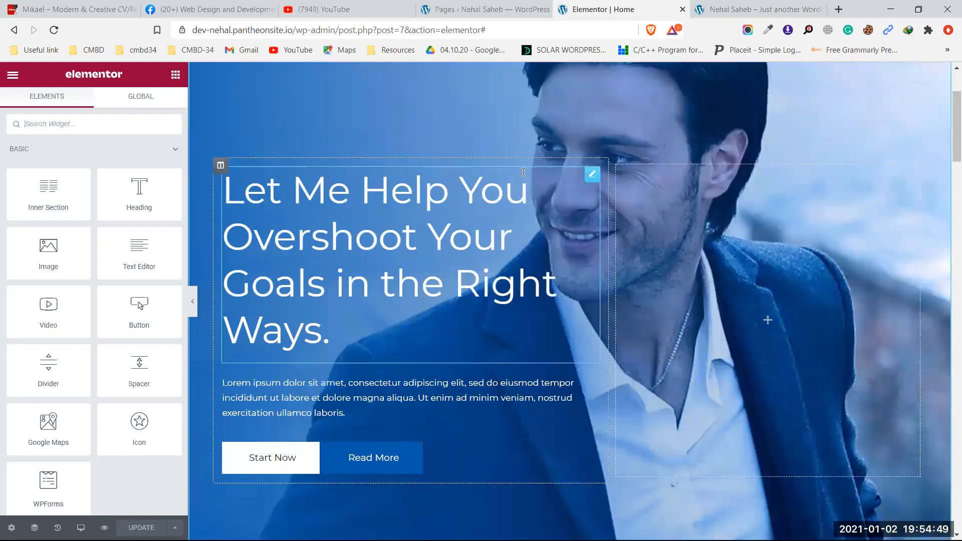
scroll(554, 157, up, 3)
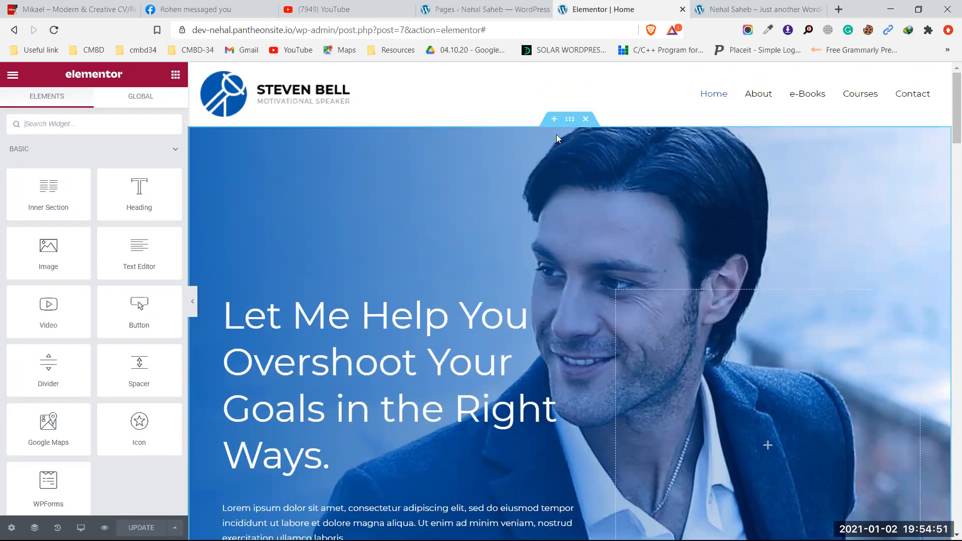
scroll(544, 143, down, 1)
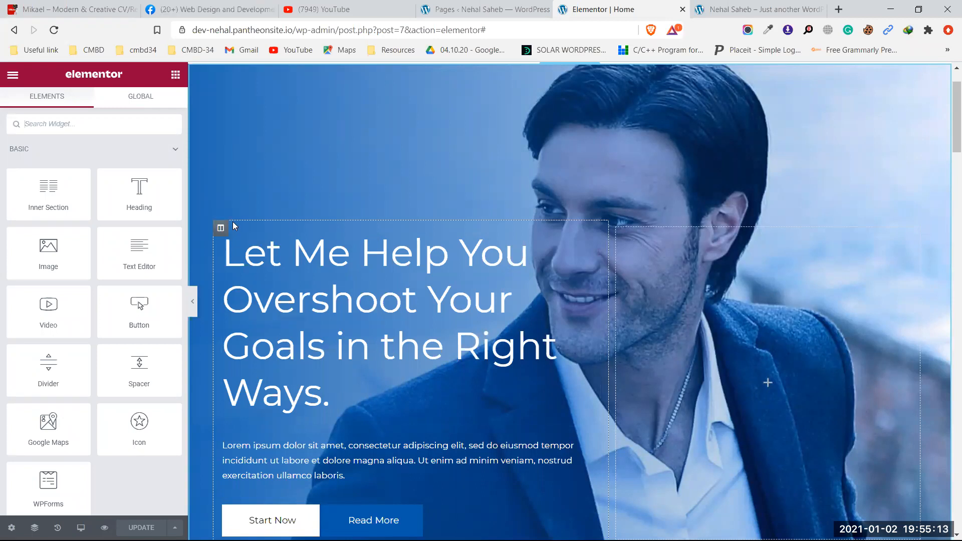
scroll(242, 200, up, 2)
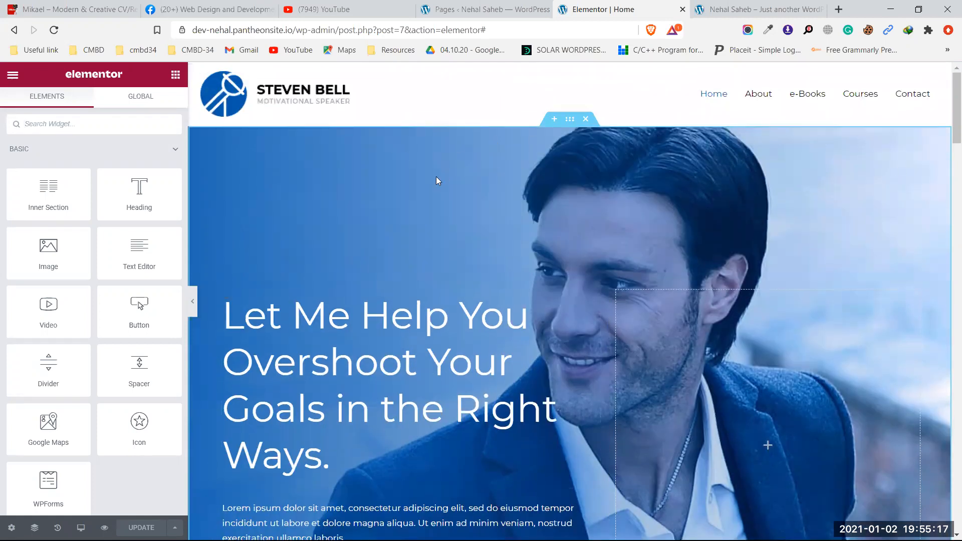
scroll(436, 177, down, 2)
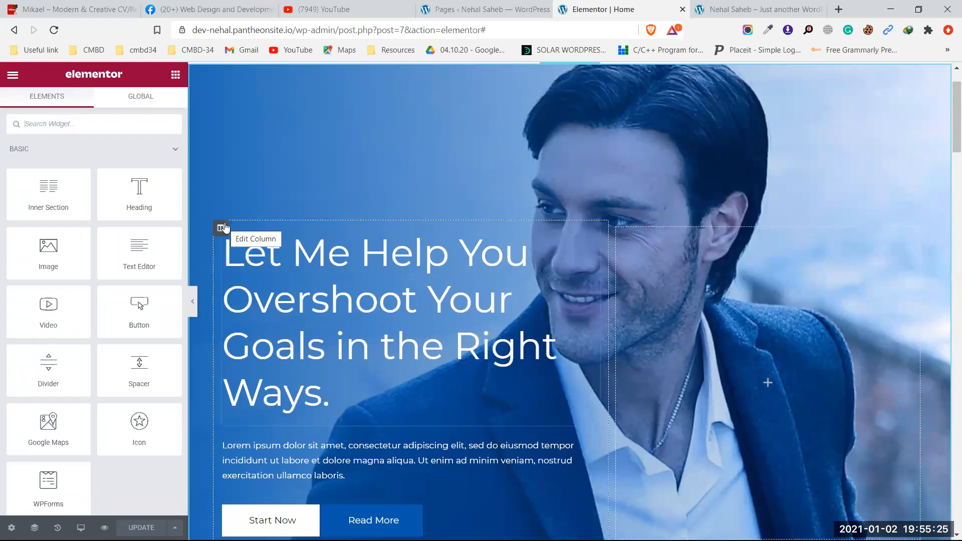
scroll(220, 225, down, 1)
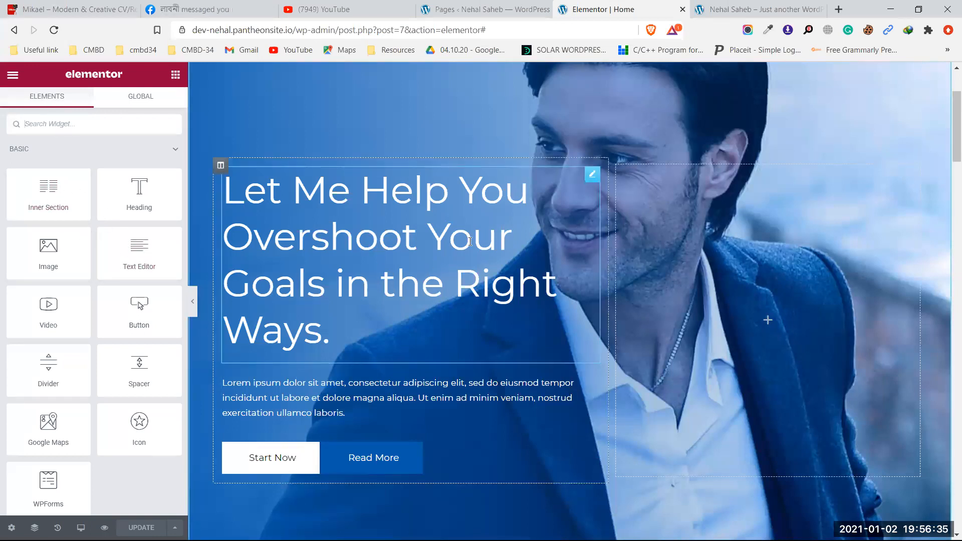
scroll(481, 242, up, 3)
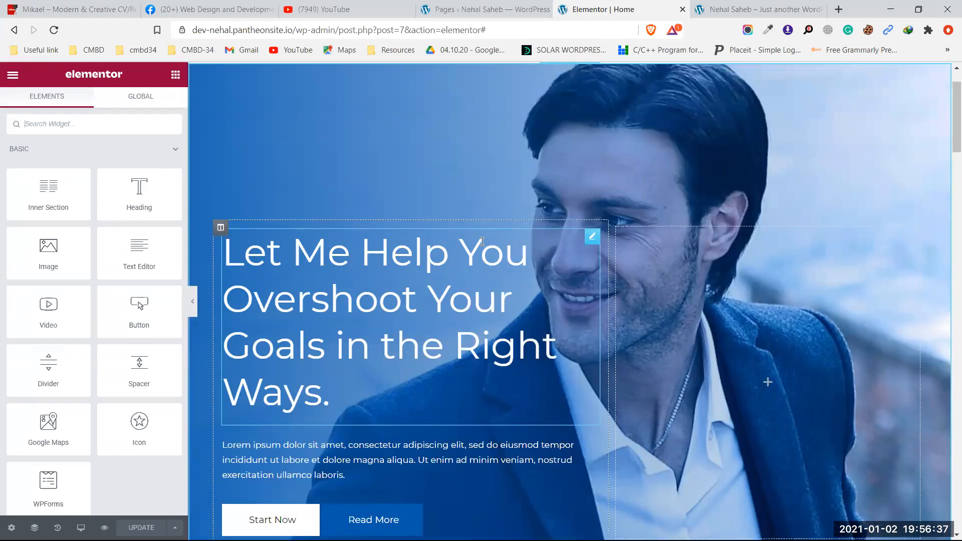
scroll(599, 226, down, 9)
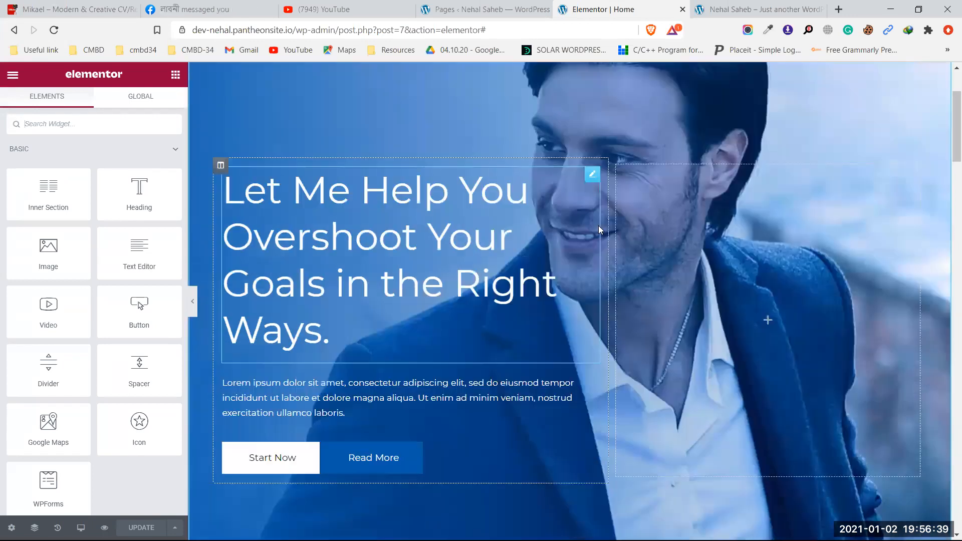
scroll(612, 276, up, 2)
scroll(612, 277, up, 7)
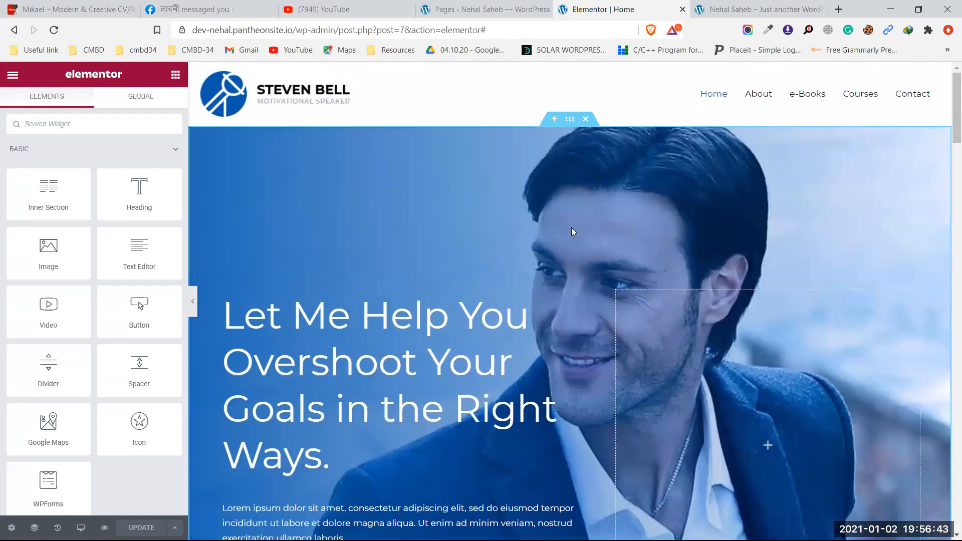
Step: Compare the hero's main section with the inner section that holds the Start Now and Read More buttons
scroll(567, 224, down, 4)
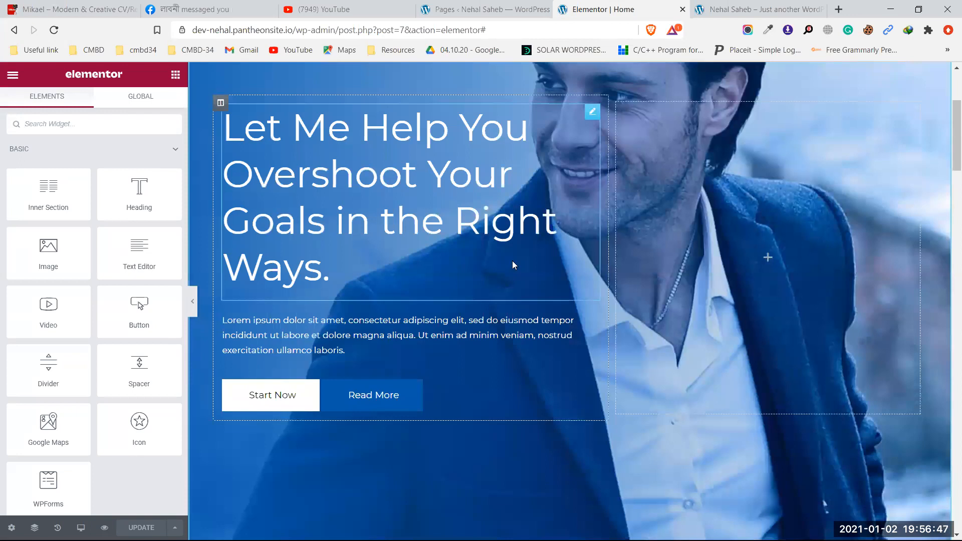
scroll(520, 282, down, 1)
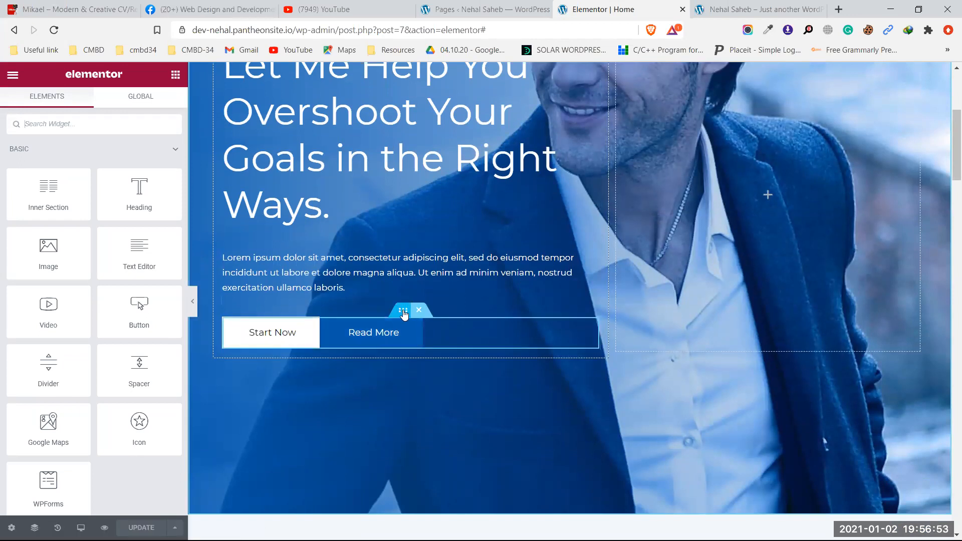
scroll(564, 295, up, 4)
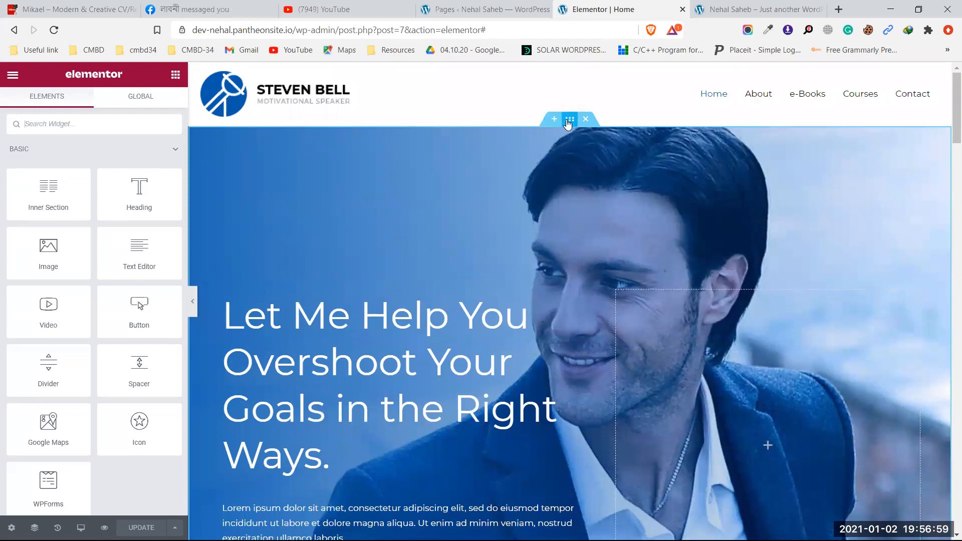
scroll(541, 214, down, 7)
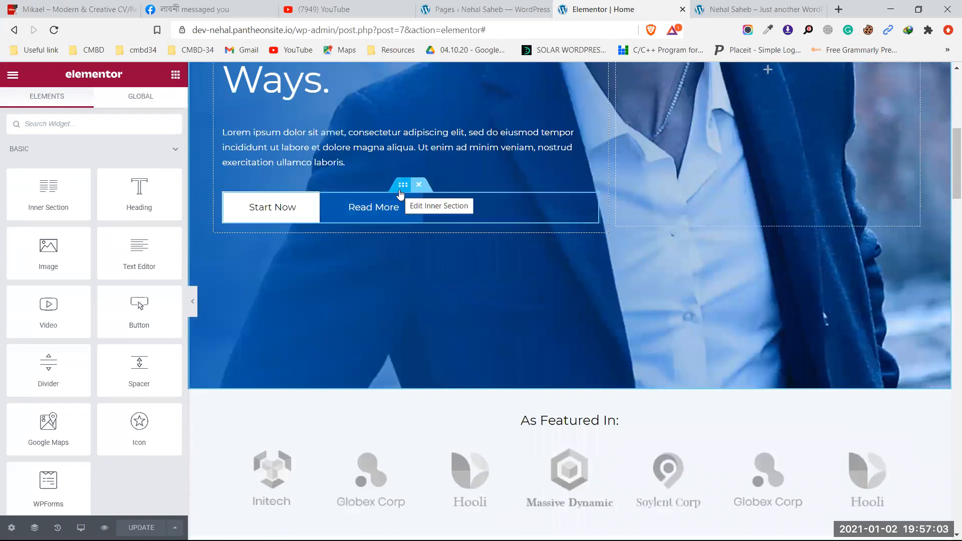
click(400, 190)
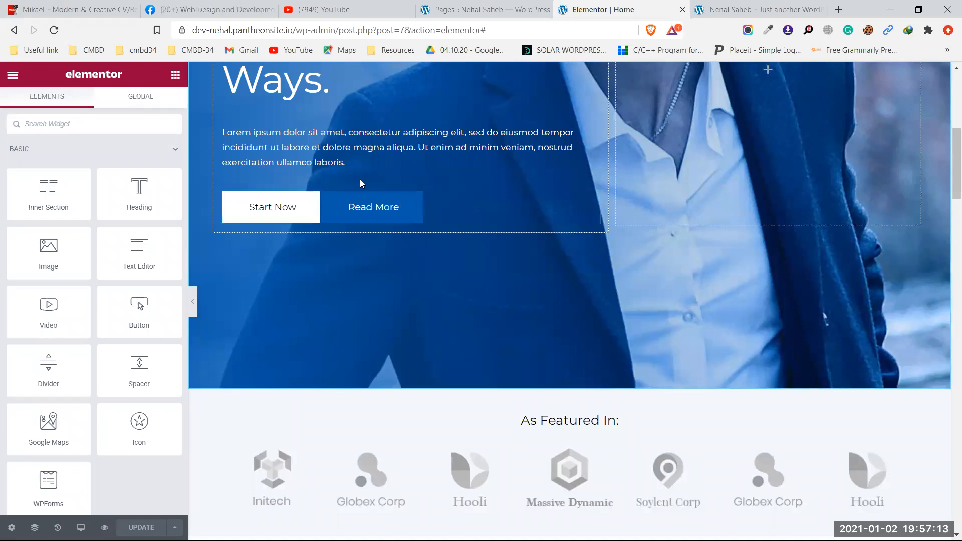
scroll(359, 183, up, 1)
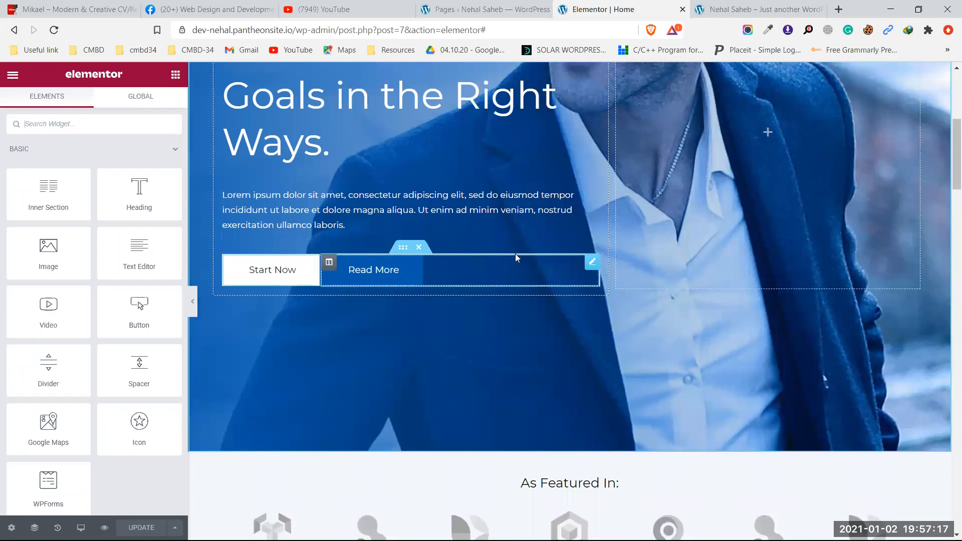
scroll(516, 257, up, 2)
scroll(516, 257, up, 3)
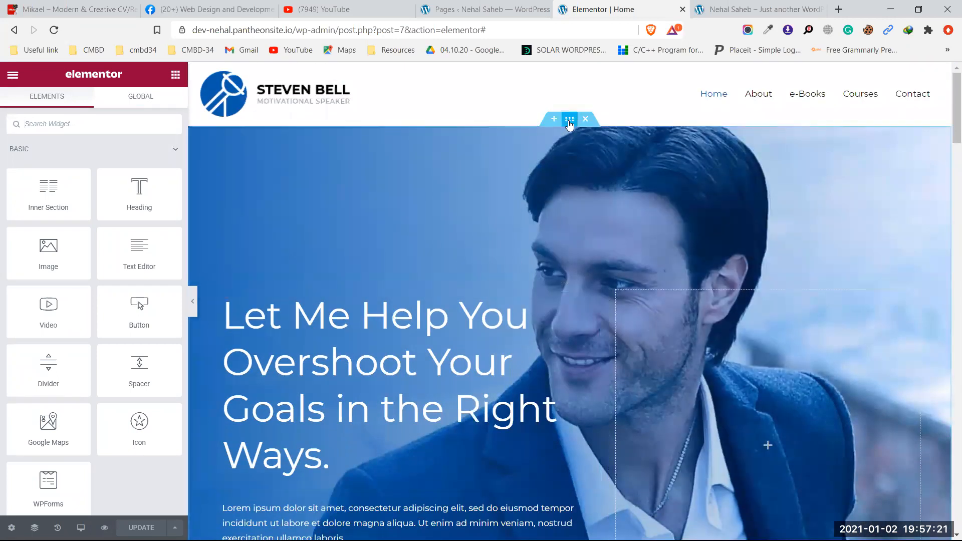
scroll(517, 210, down, 4)
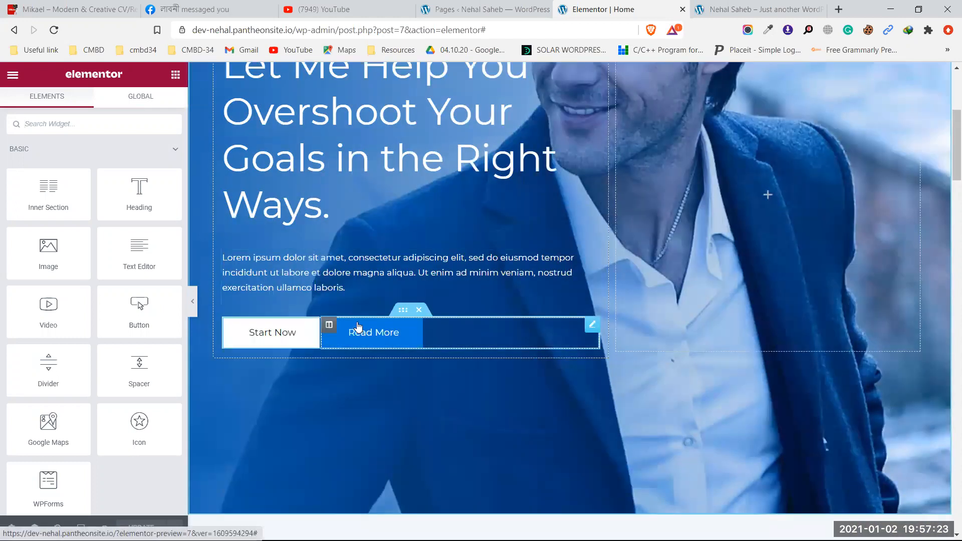
scroll(555, 278, up, 1)
scroll(556, 277, up, 3)
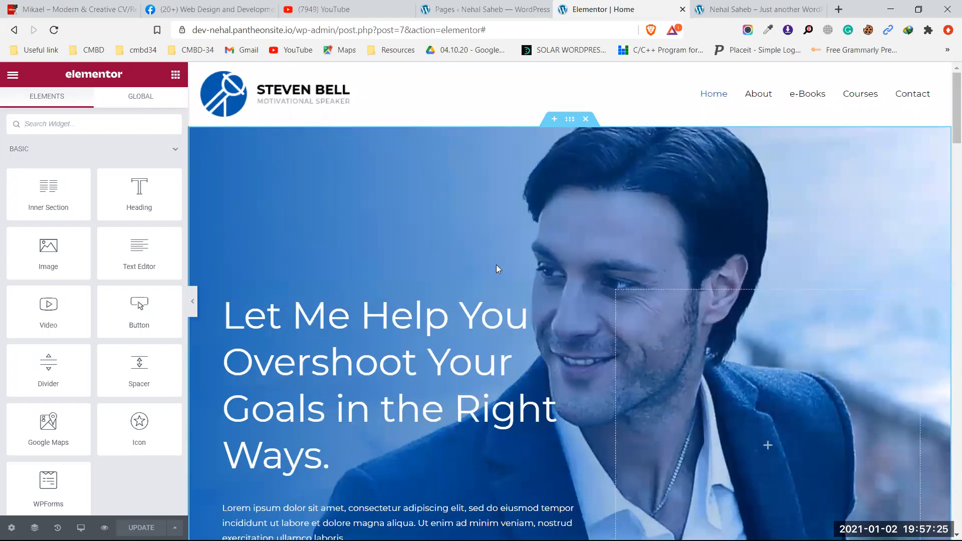
scroll(496, 264, down, 3)
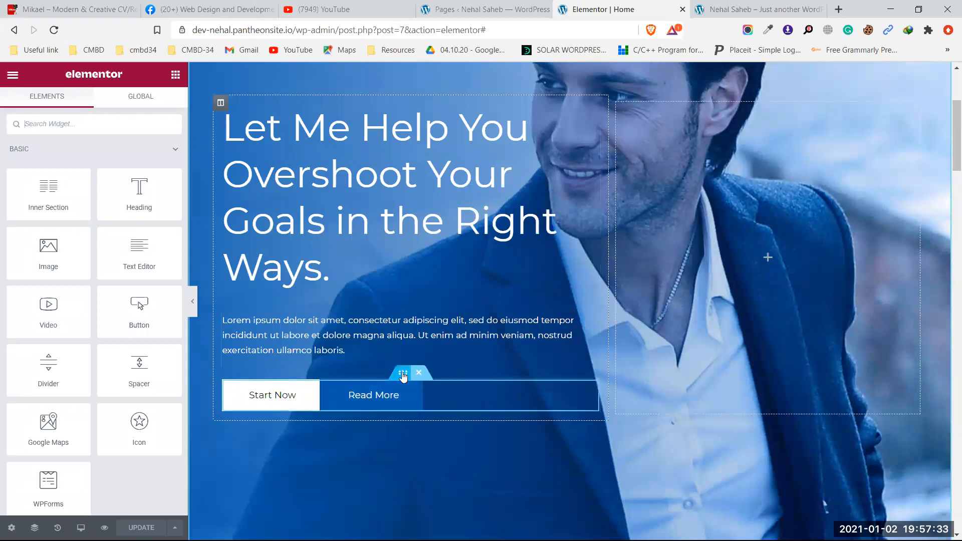
scroll(715, 320, up, 4)
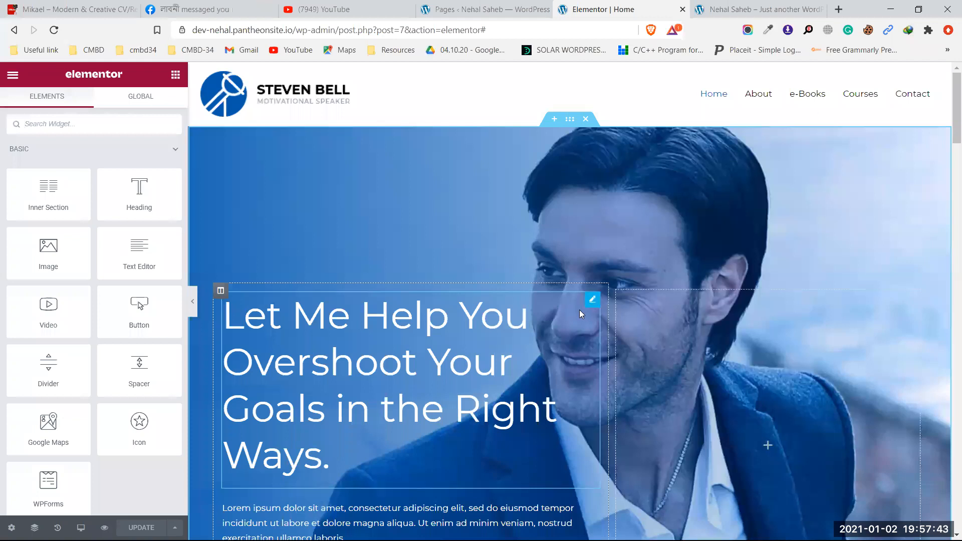
scroll(568, 332, down, 2)
scroll(568, 331, down, 3)
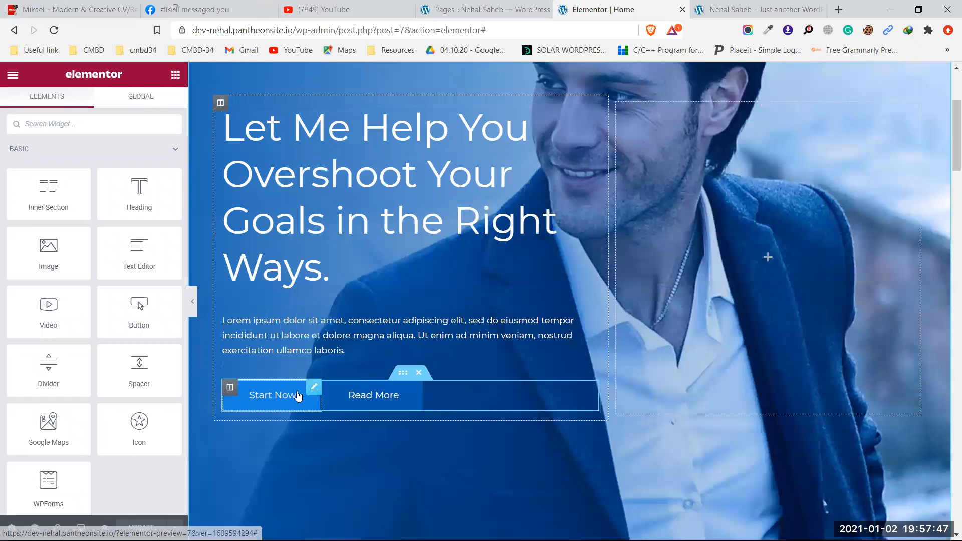
scroll(543, 315, up, 4)
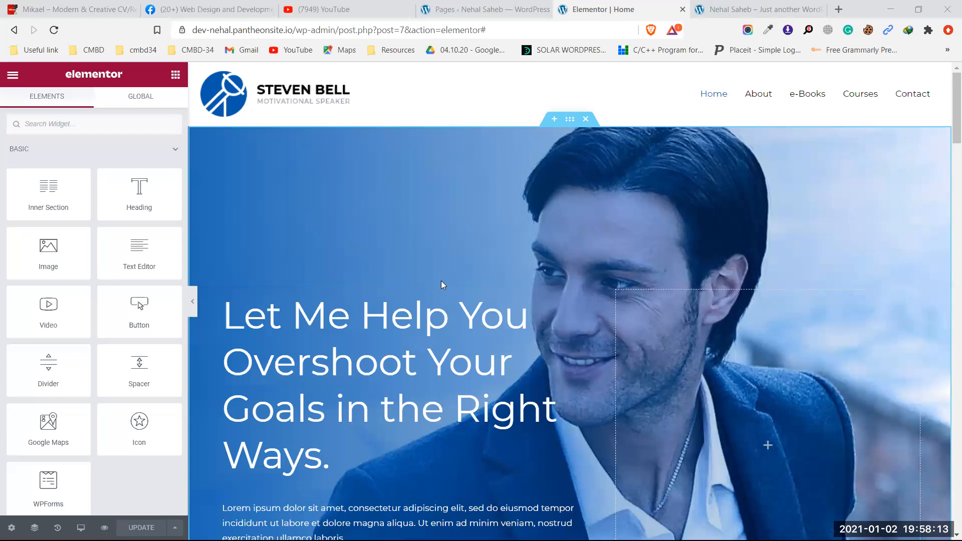
Step: Look over the page from the hero to the As Featured In section and return to the header
scroll(441, 280, down, 4)
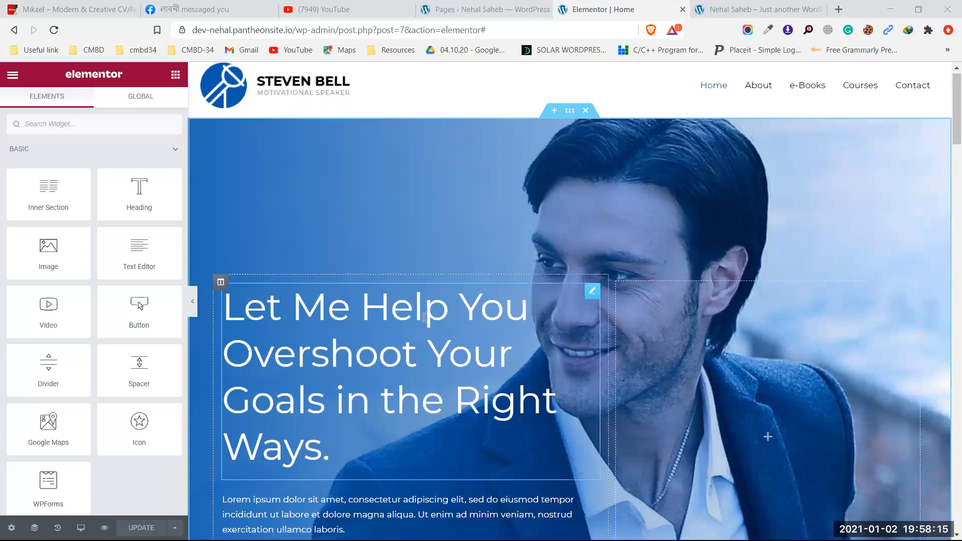
scroll(522, 317, down, 8)
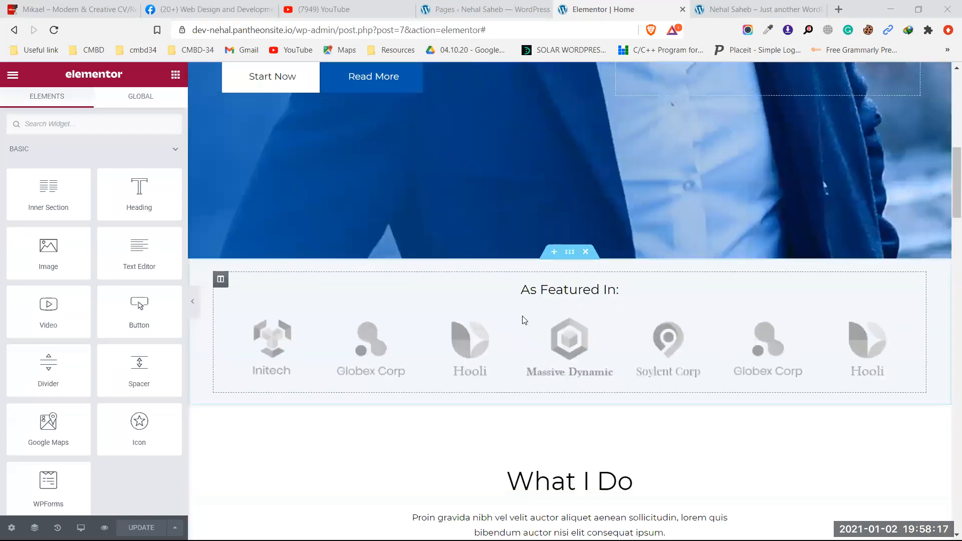
scroll(522, 316, up, 12)
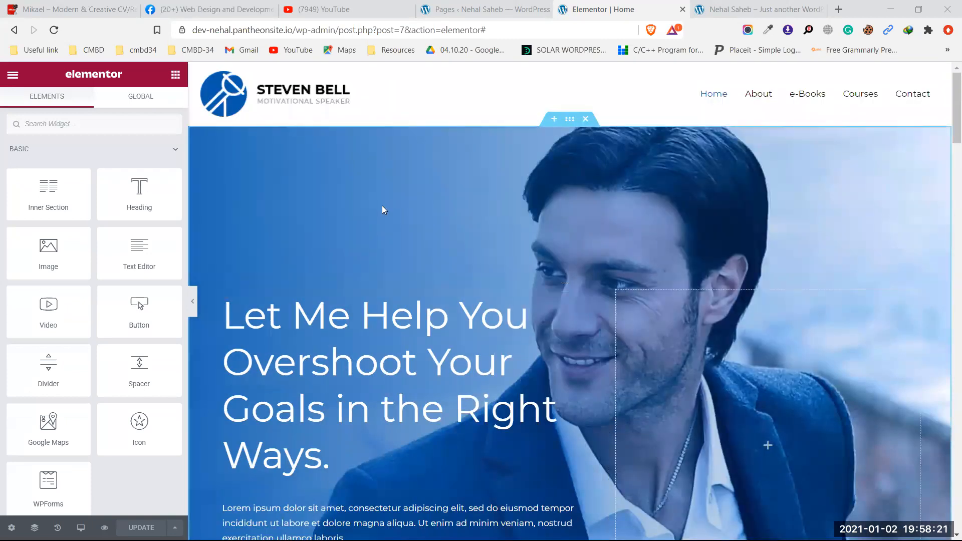
scroll(382, 207, down, 1)
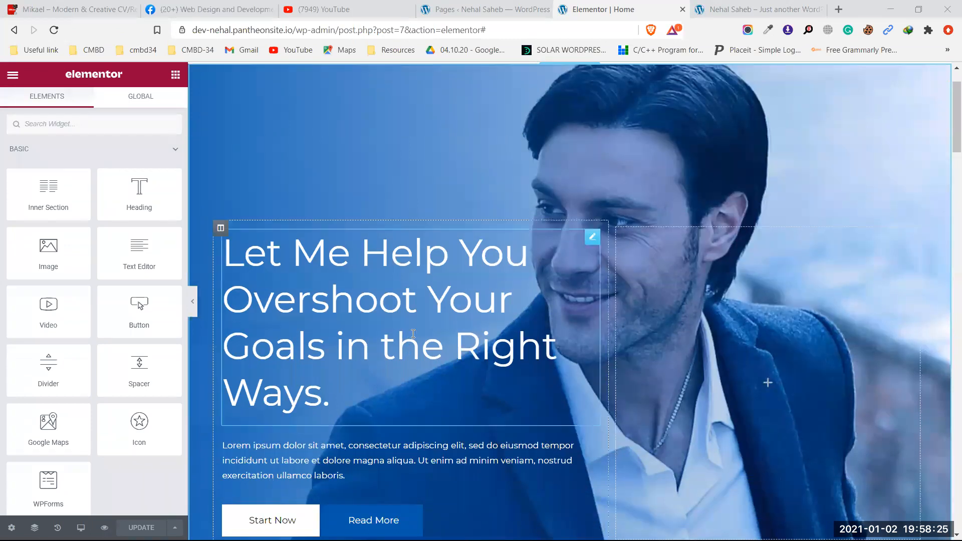
scroll(565, 320, up, 1)
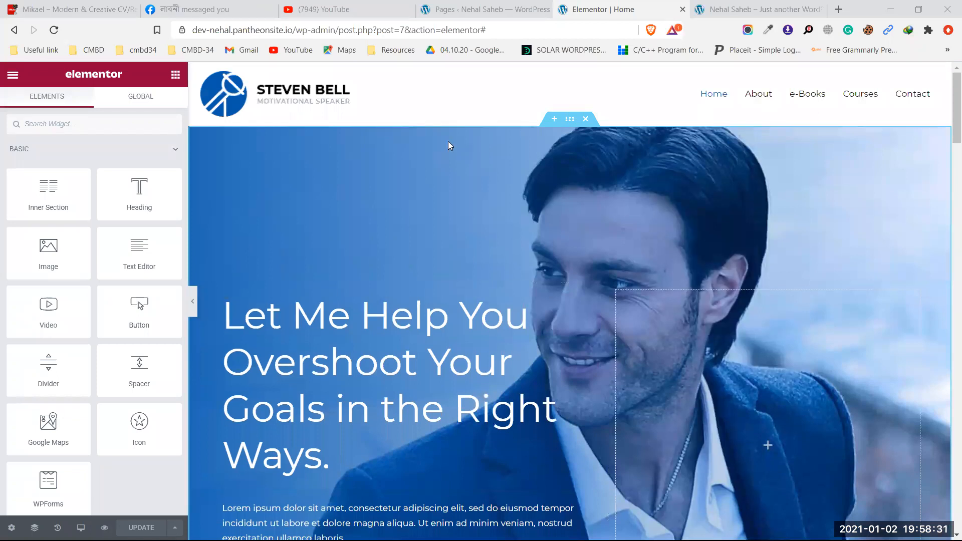
Step: Add a single-column section above the hero section and delete it again
click(551, 121)
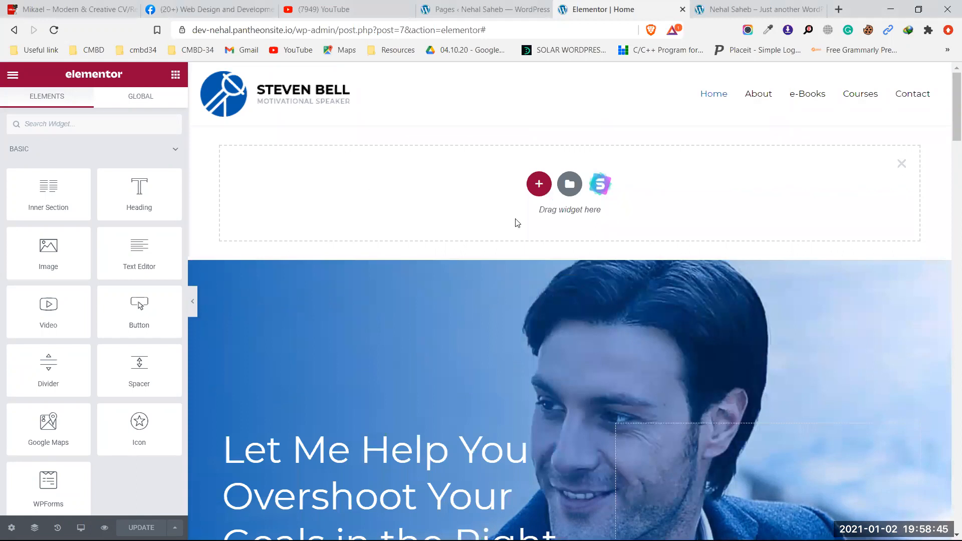
click(538, 186)
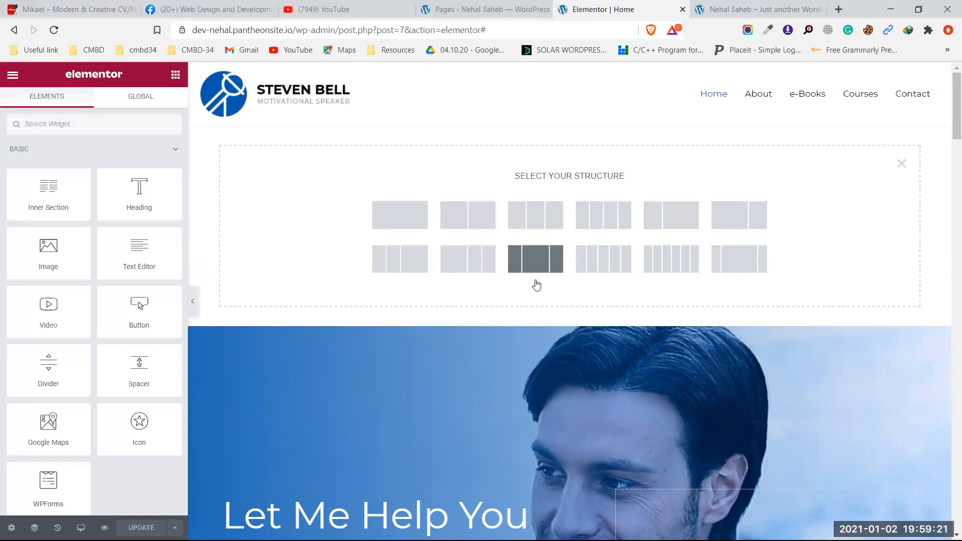
click(402, 216)
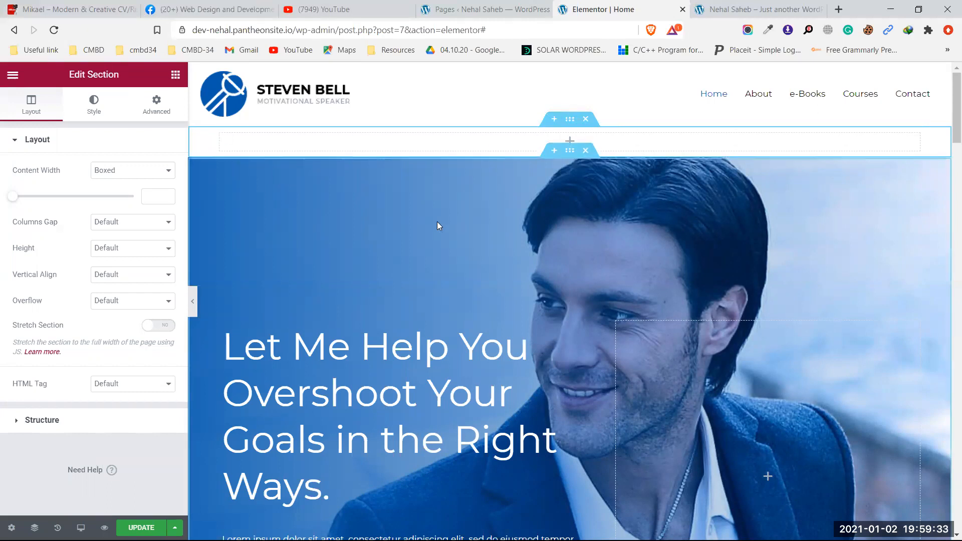
click(585, 119)
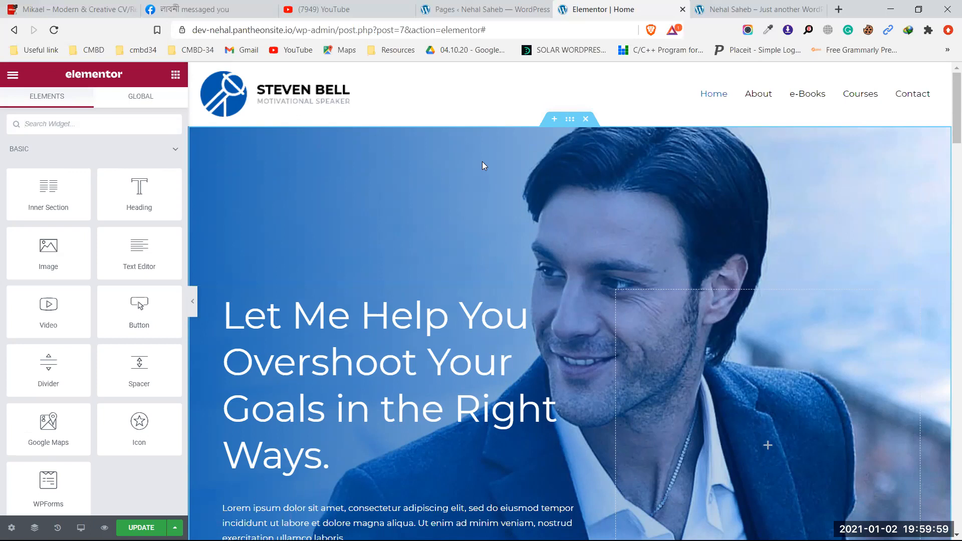
Step: Examine the section boundaries and handles from the hero down to the As Featured In and What I Do sections
scroll(536, 111, down, 1)
scroll(554, 131, up, 1)
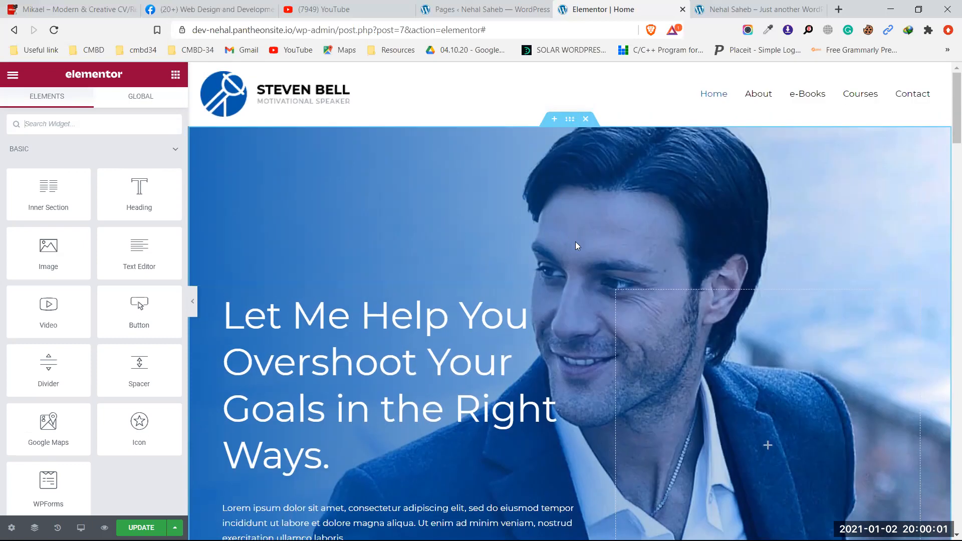
scroll(576, 238, down, 8)
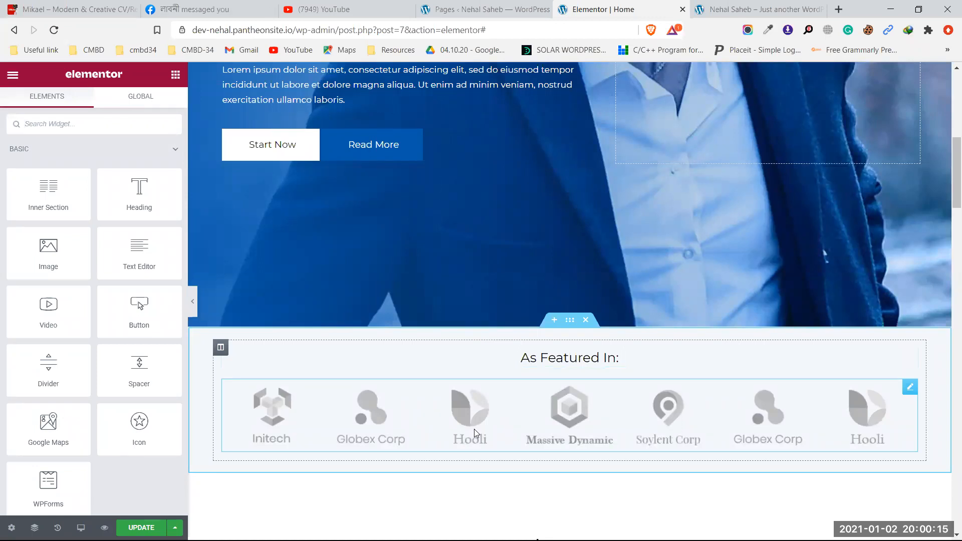
scroll(474, 429, up, 8)
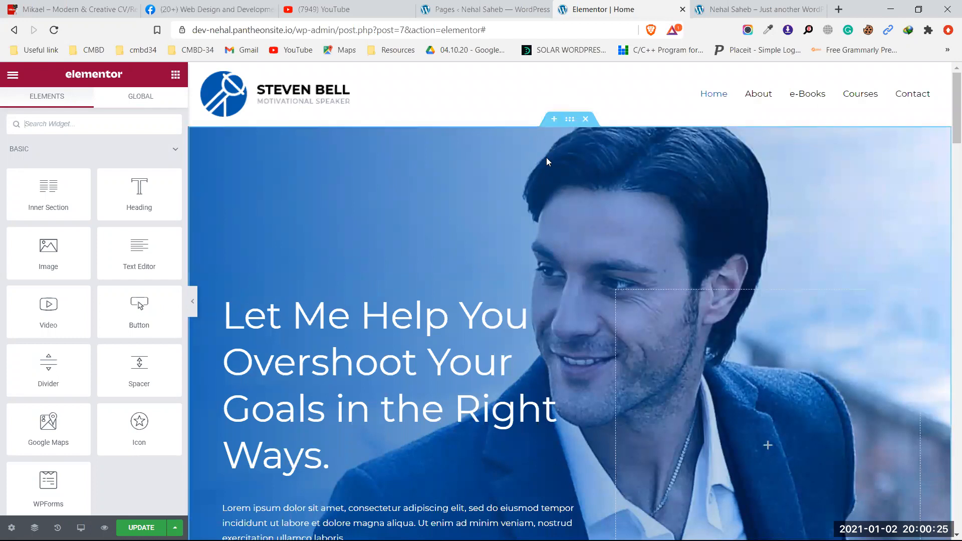
scroll(547, 161, down, 10)
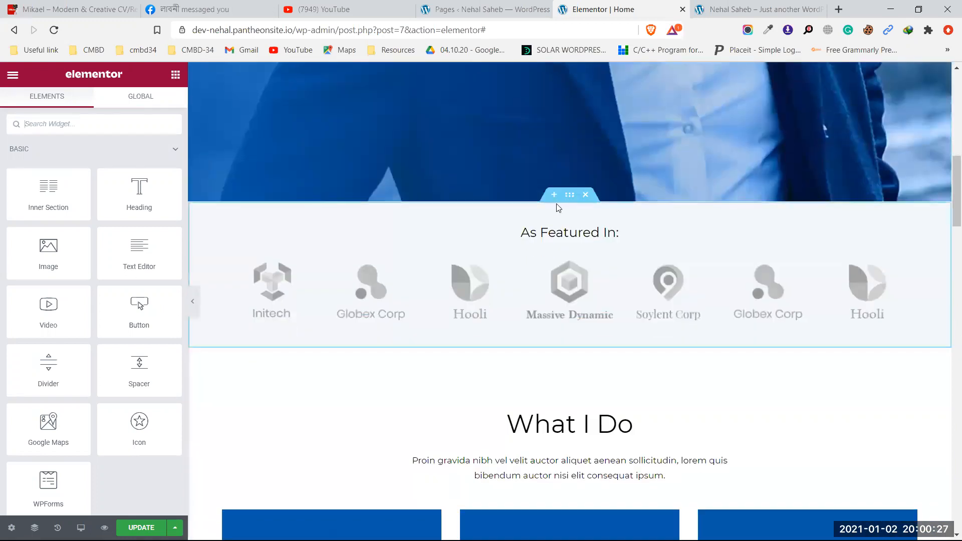
Step: Open a new-section placeholder above the As Featured In section and dismiss it without choosing a structure
click(554, 194)
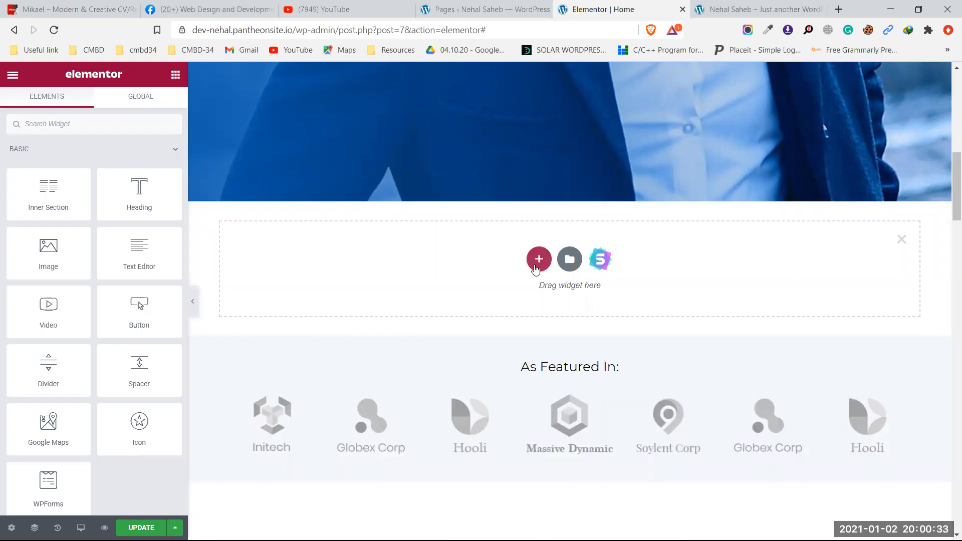
click(901, 241)
scroll(659, 251, up, 3)
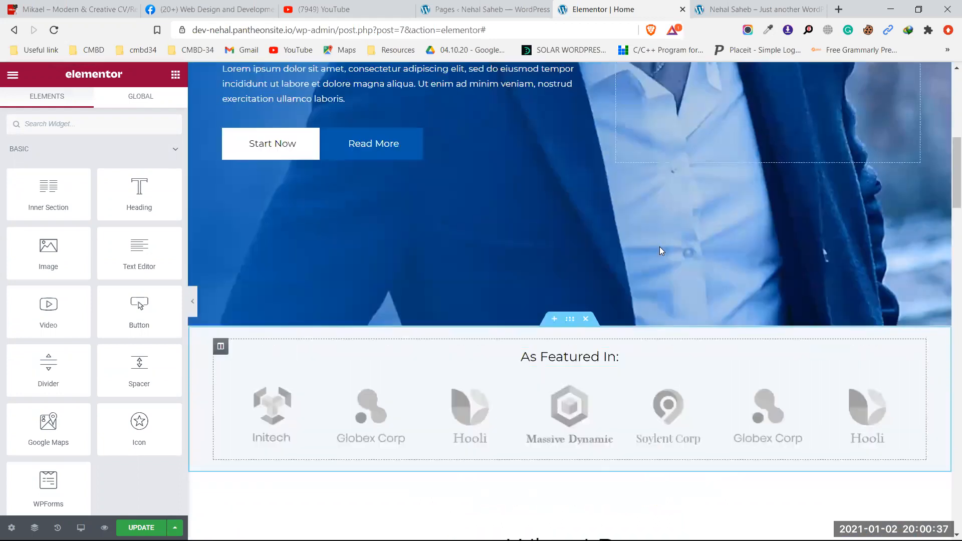
Step: Open the hero section's layout settings and dismiss the Meet Right Click tip
scroll(659, 251, up, 5)
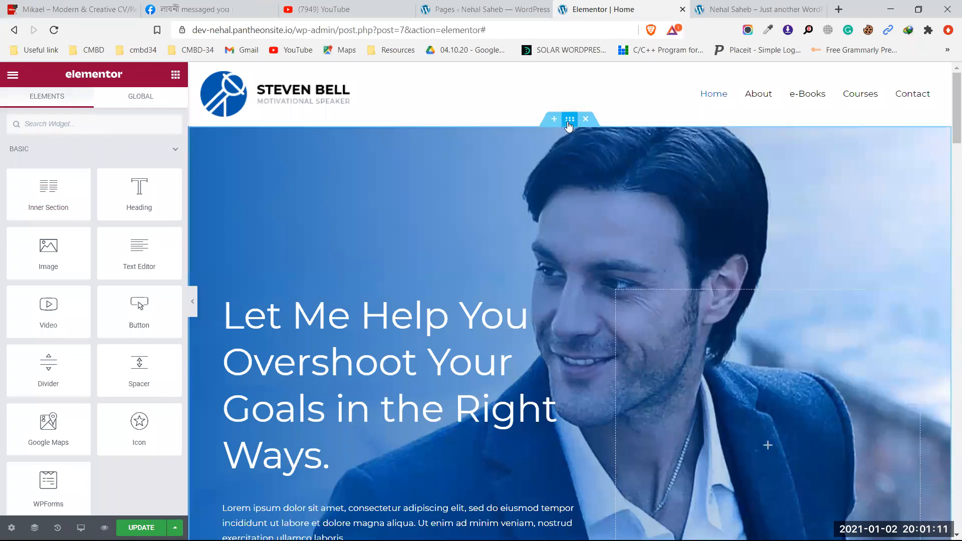
click(569, 120)
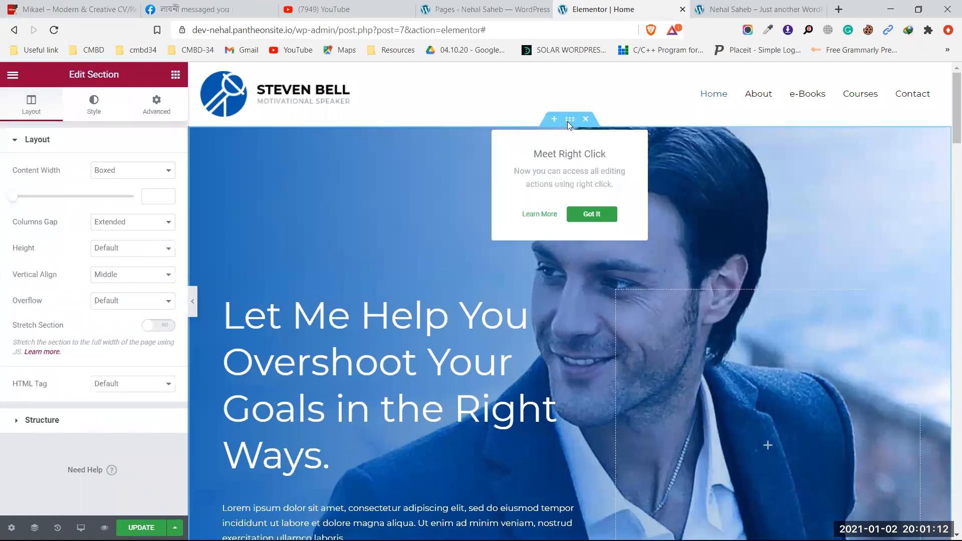
click(589, 213)
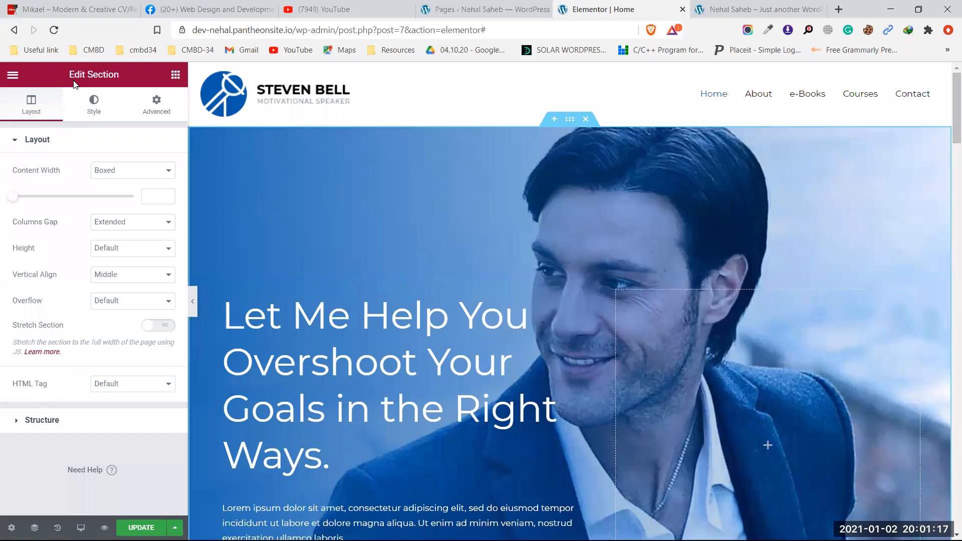
drag(70, 74, 129, 76)
click(129, 75)
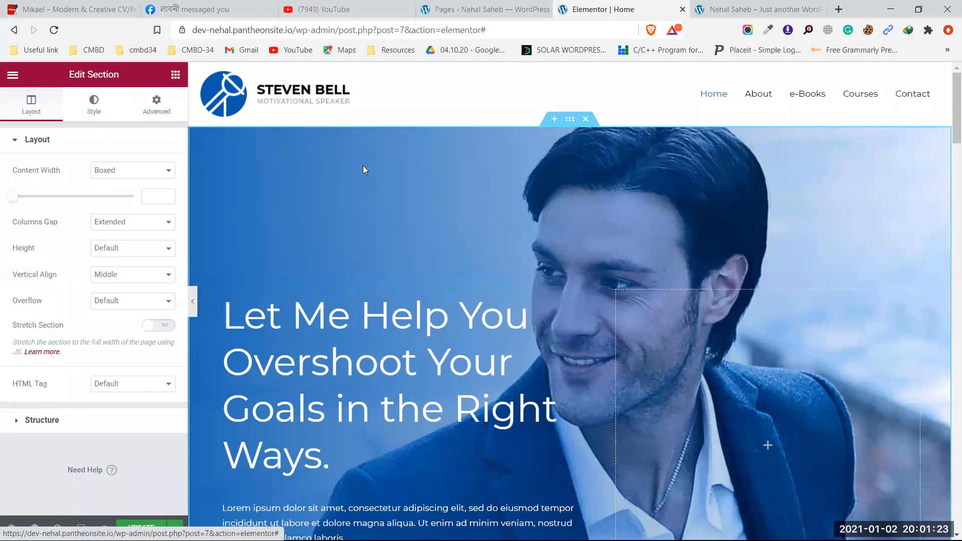
Step: View the content settings of the hero's heading and of the paragraph below it, then return to the heading's settings
scroll(466, 241, down, 1)
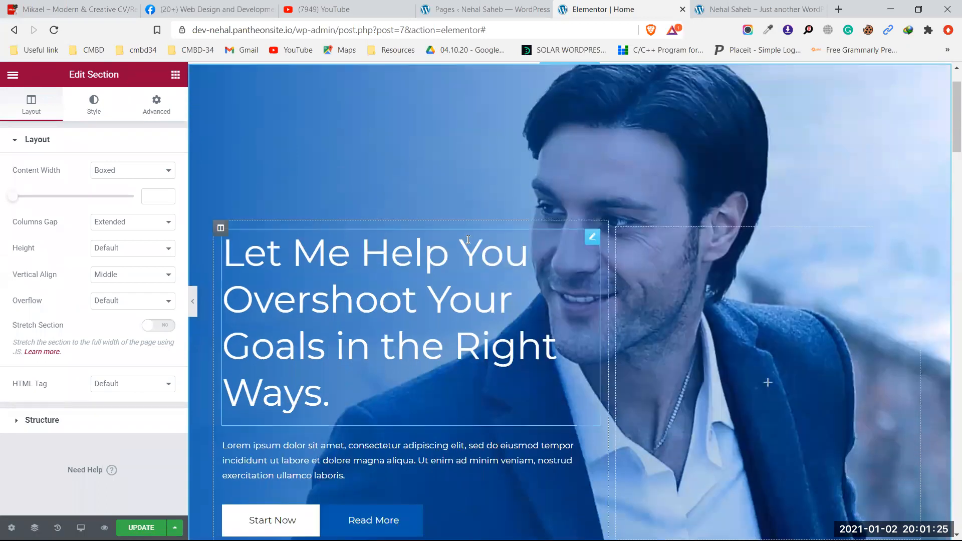
click(507, 256)
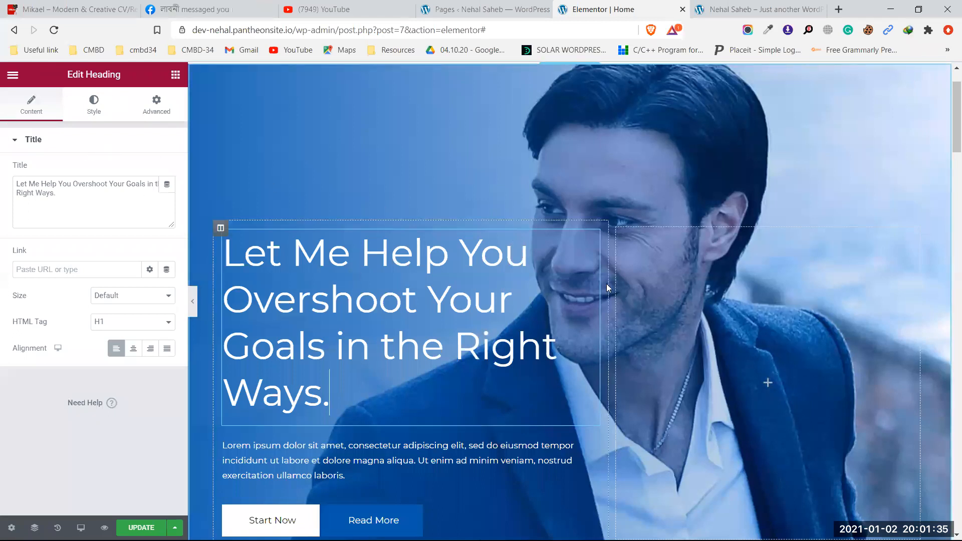
scroll(606, 284, down, 1)
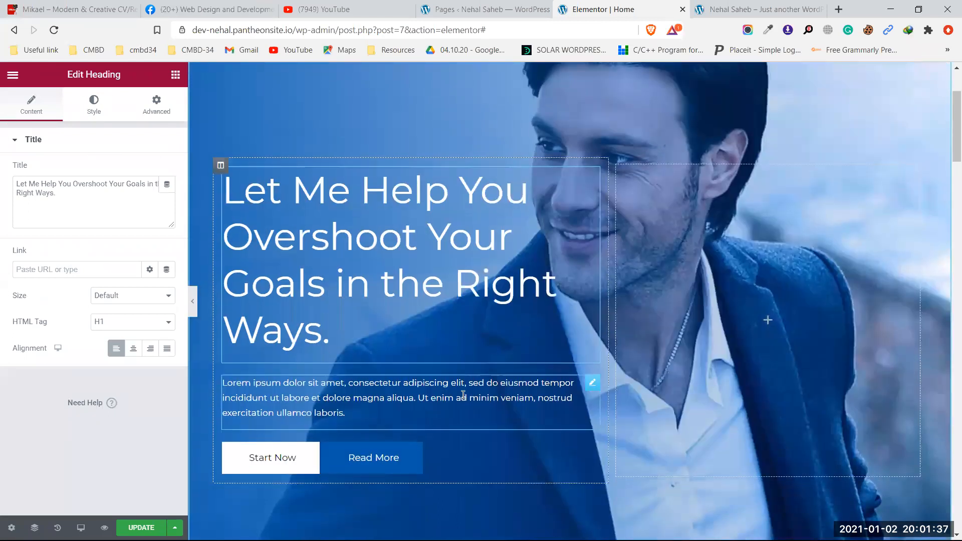
click(463, 395)
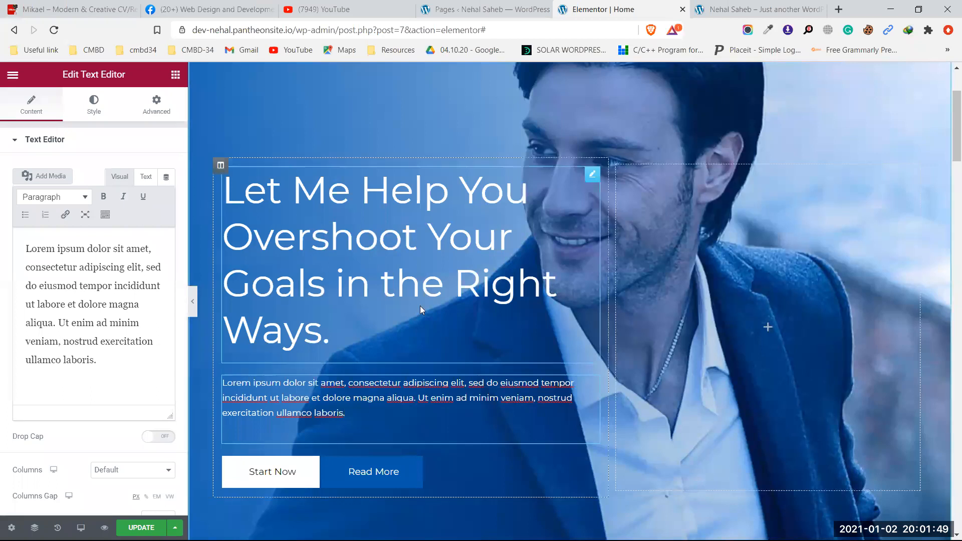
click(696, 268)
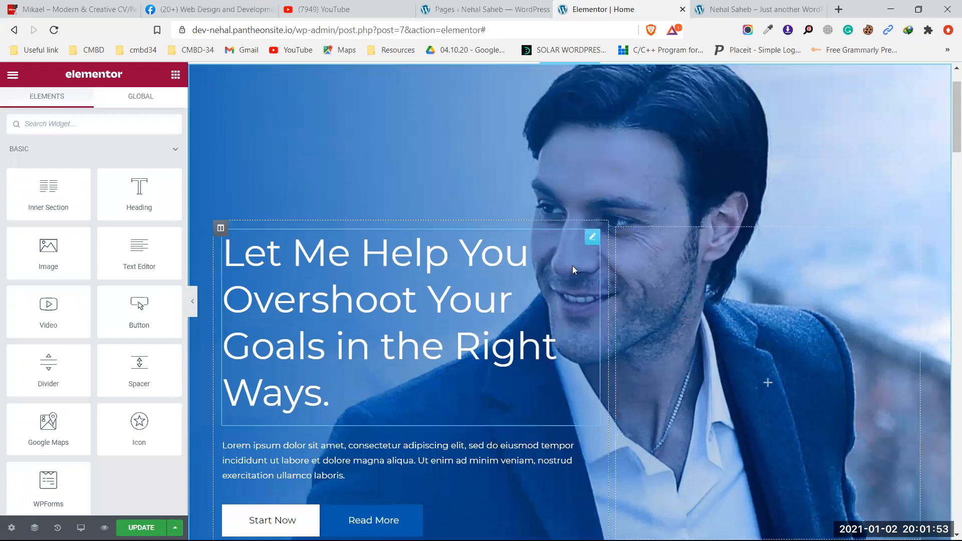
click(551, 263)
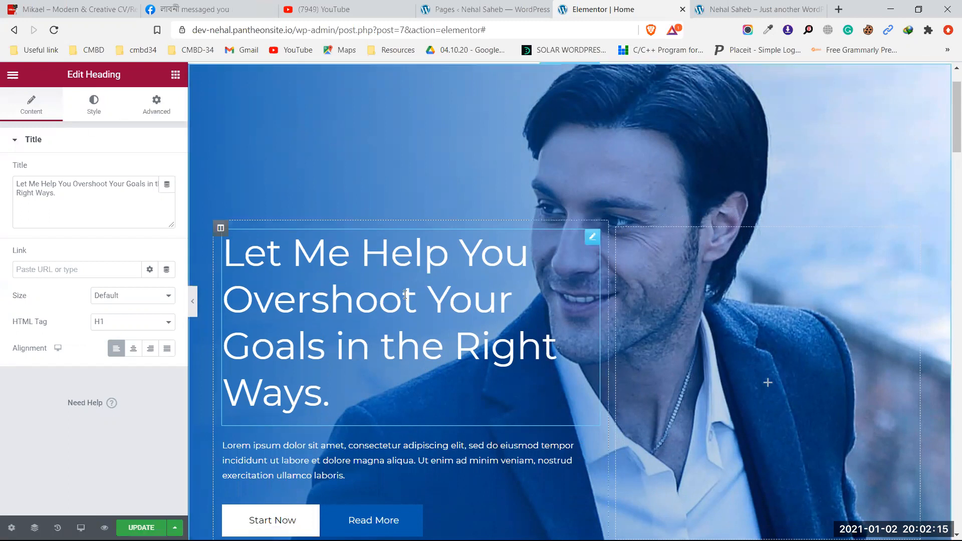
Step: Compare the hero section's layout settings with its heading widget's content settings by switching between the two
scroll(582, 118, up, 1)
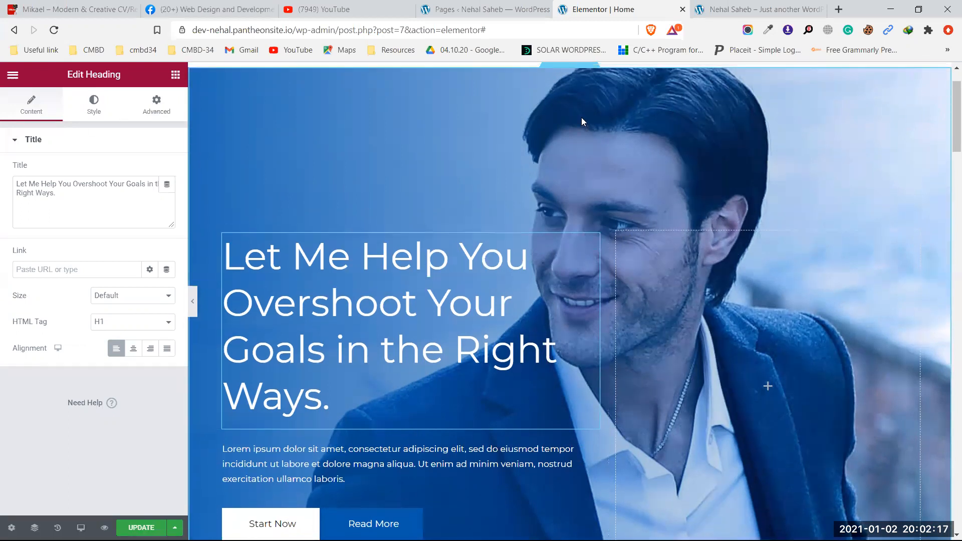
click(570, 118)
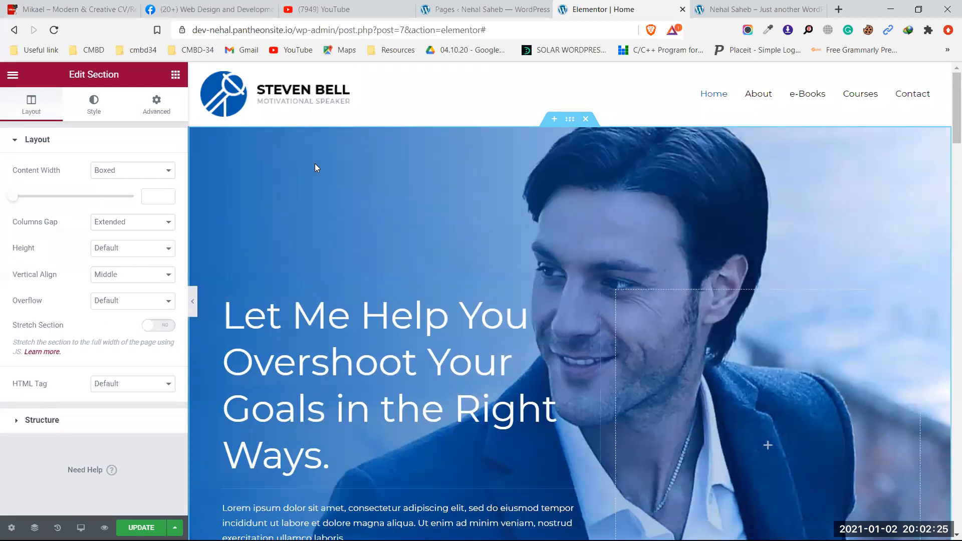
click(383, 364)
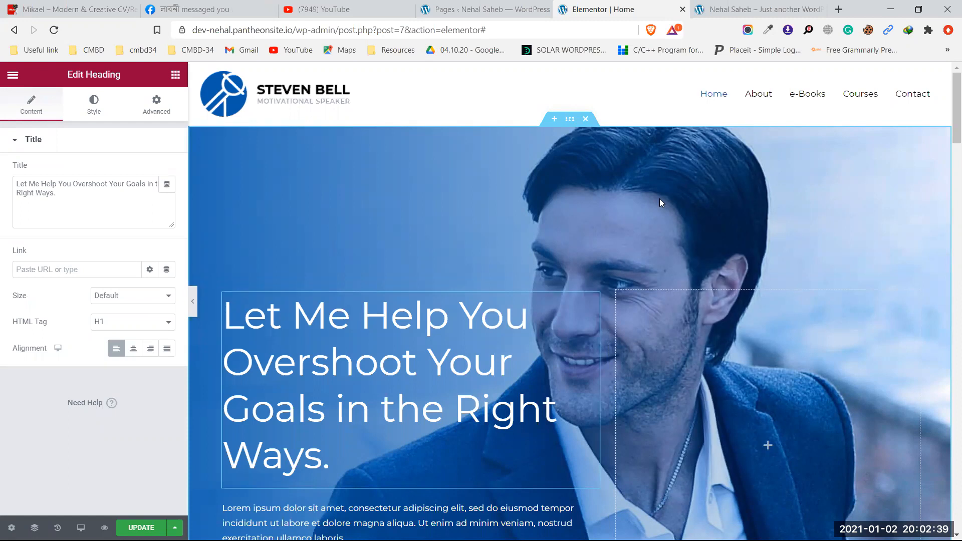
scroll(612, 213, down, 3)
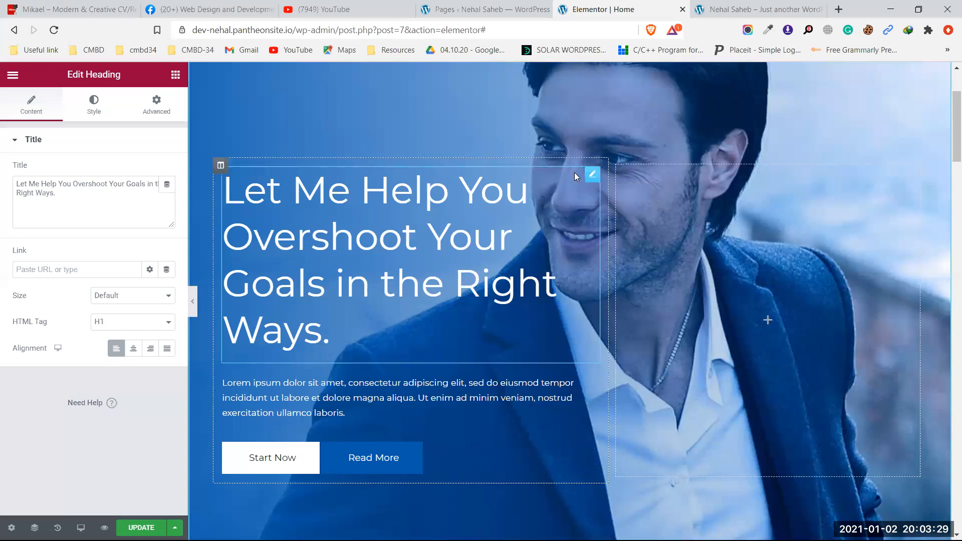
scroll(578, 171, up, 3)
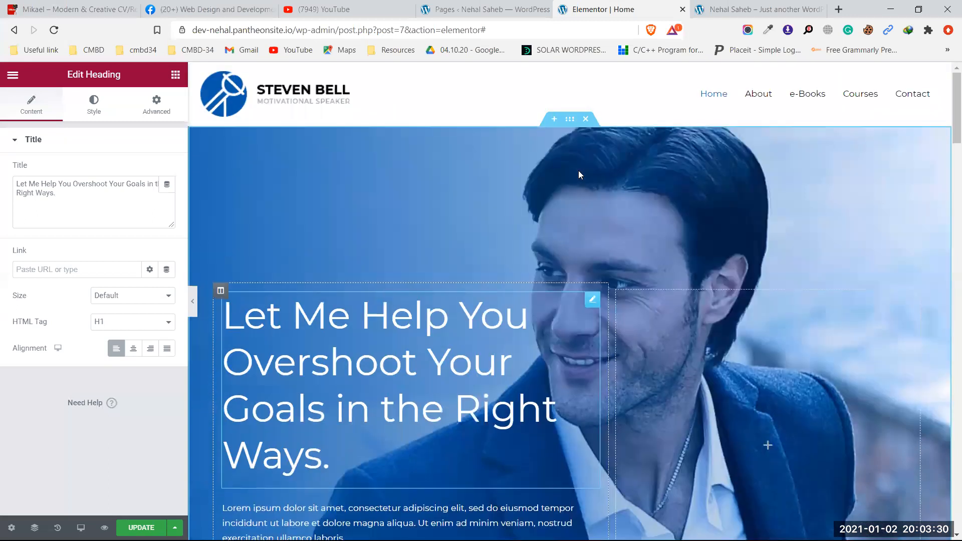
click(569, 120)
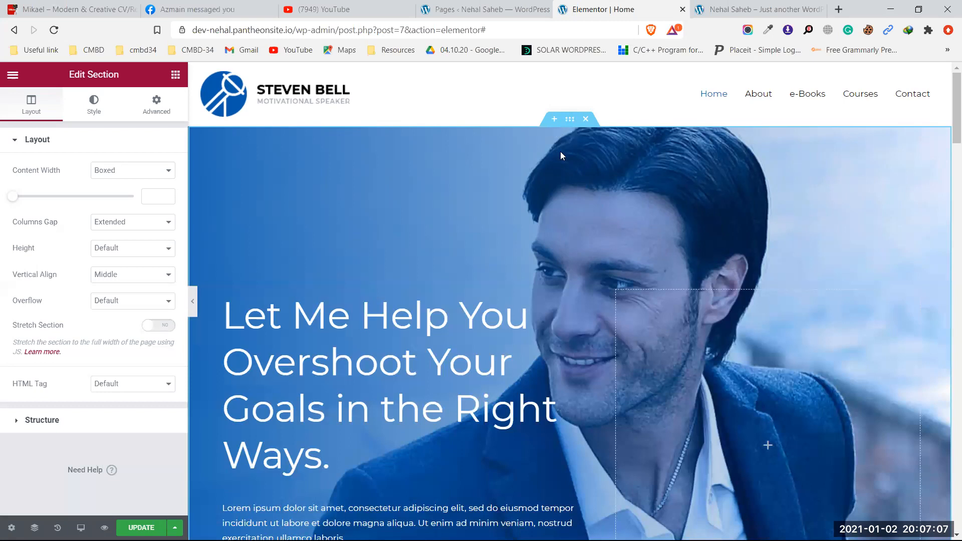
click(493, 341)
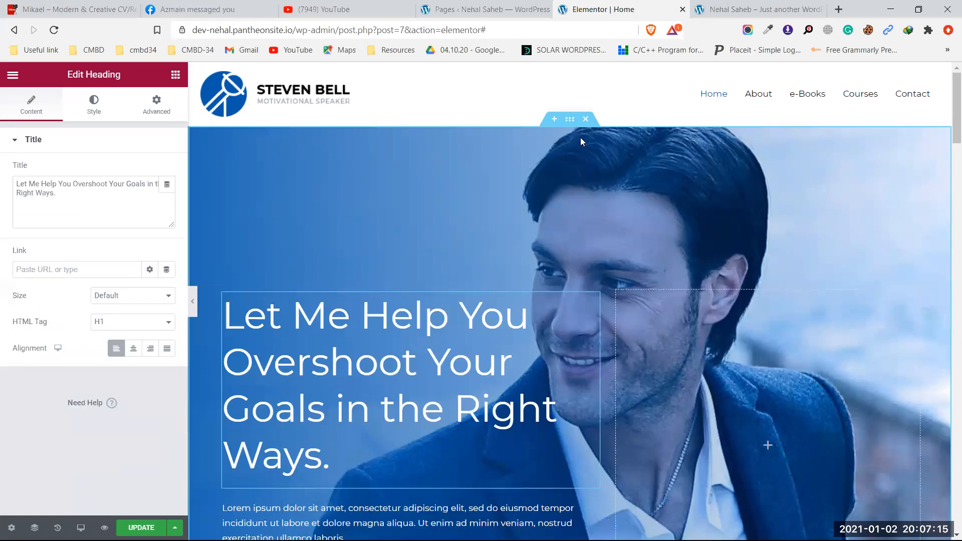
click(570, 118)
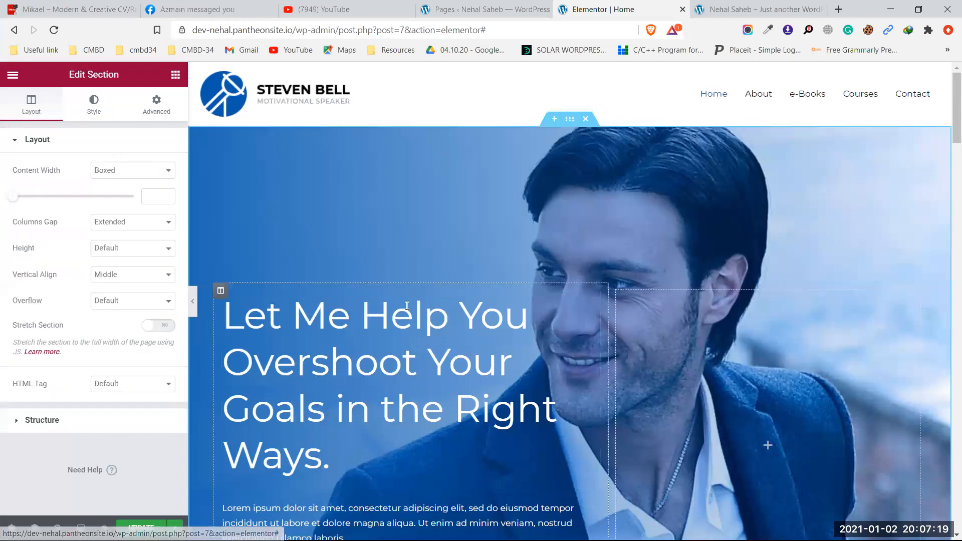
Step: Open the hero heading's content settings and select its whole title text
click(592, 299)
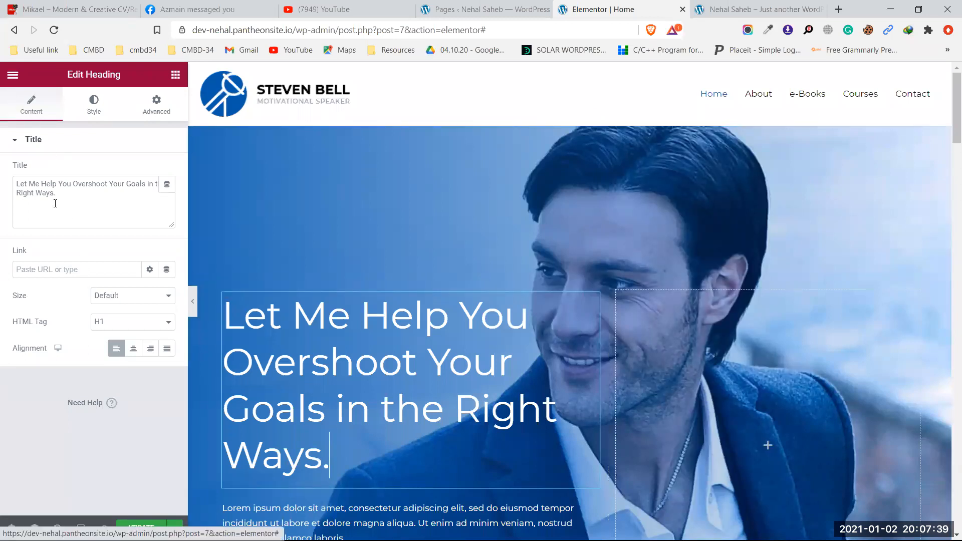
scroll(325, 359, down, 1)
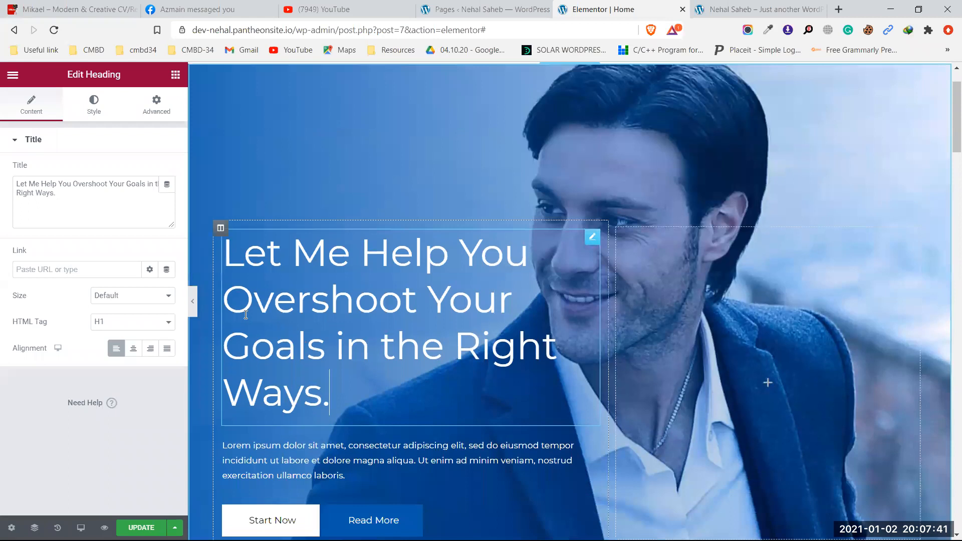
drag(56, 195, 8, 185)
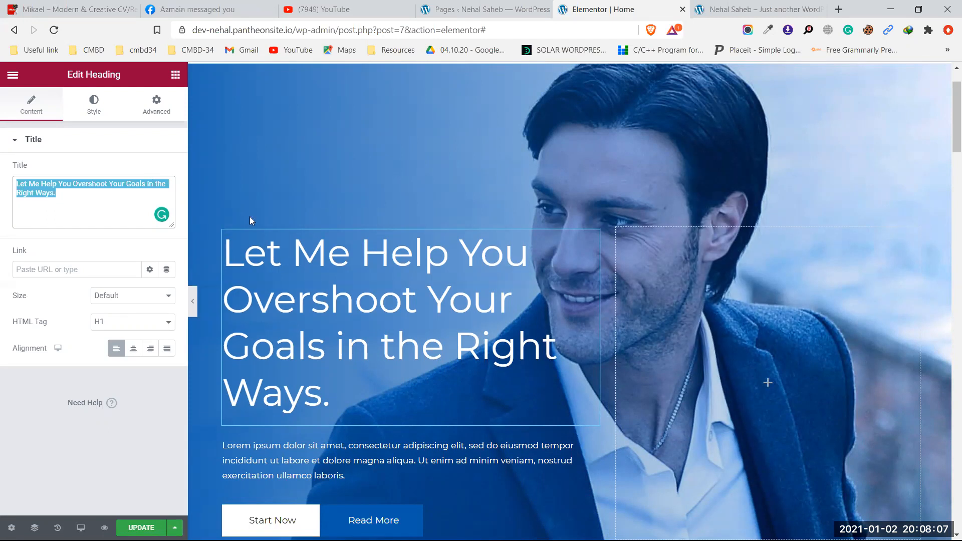
Step: Select part of the hero paragraph's text in its content settings, check its advanced settings and return to the content settings
scroll(352, 320, down, 3)
click(353, 320)
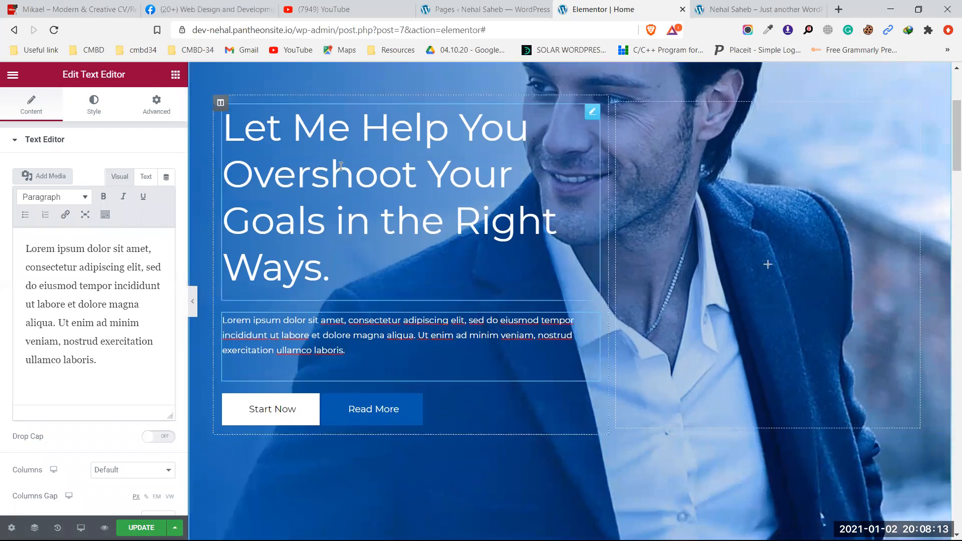
click(373, 276)
click(382, 330)
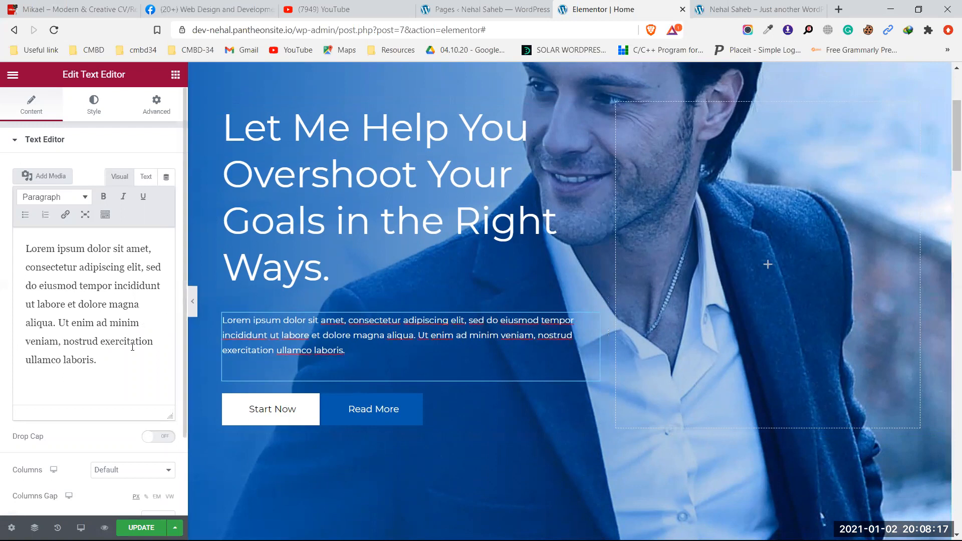
click(116, 359)
drag(75, 324, 59, 302)
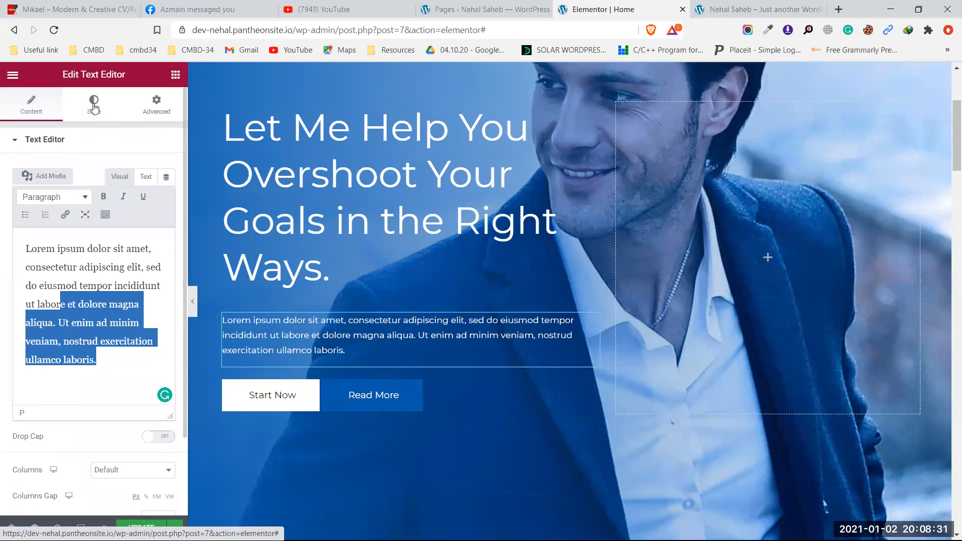
click(163, 113)
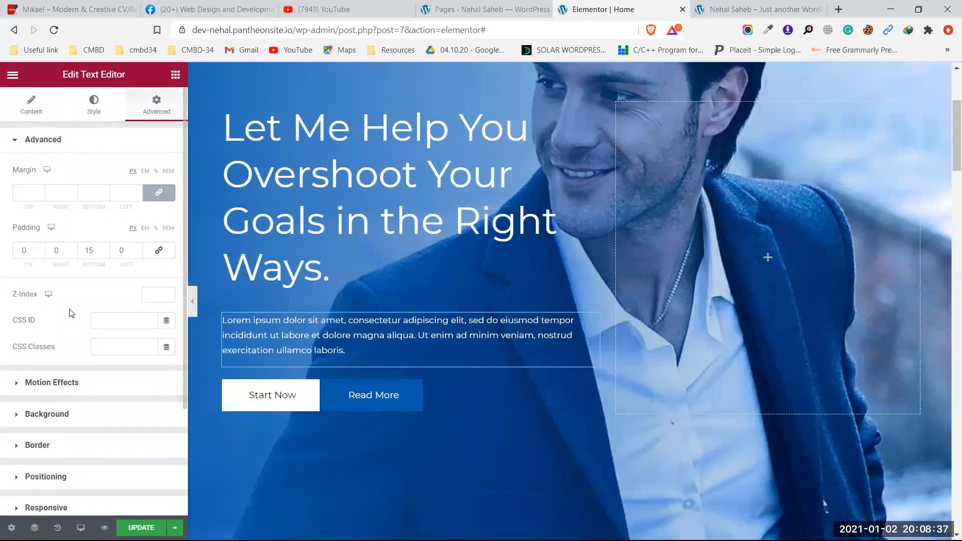
click(31, 104)
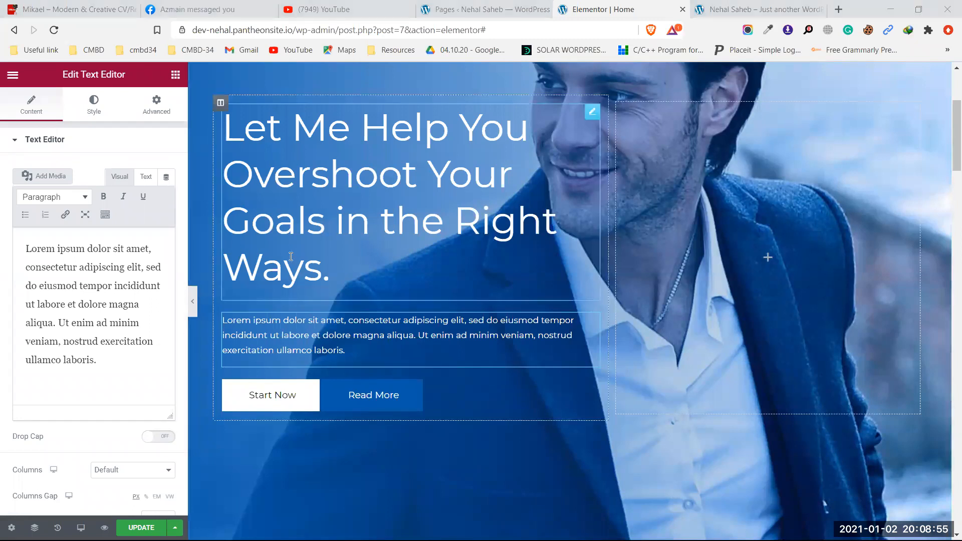
Step: Add a section with two equal columns above the hero section
scroll(305, 262, up, 4)
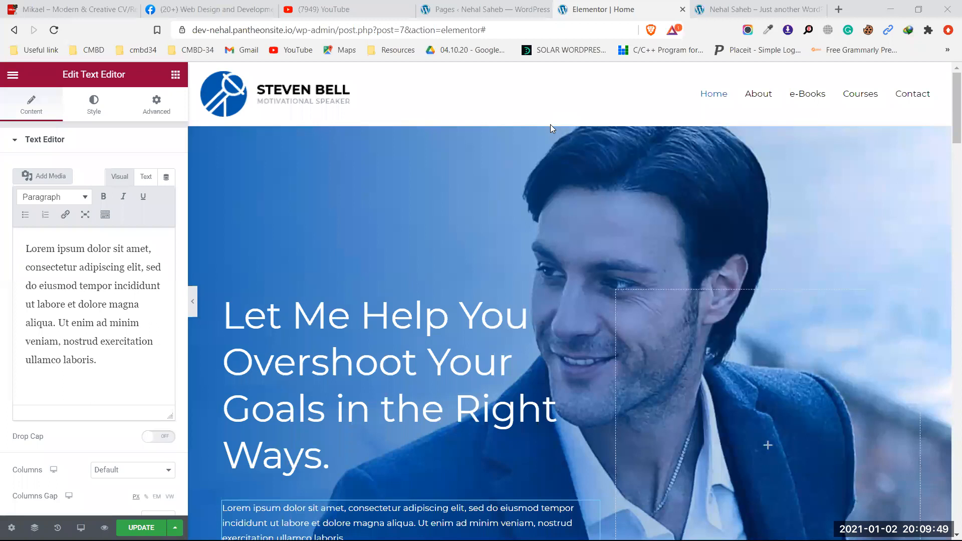
mouse_move(557, 132)
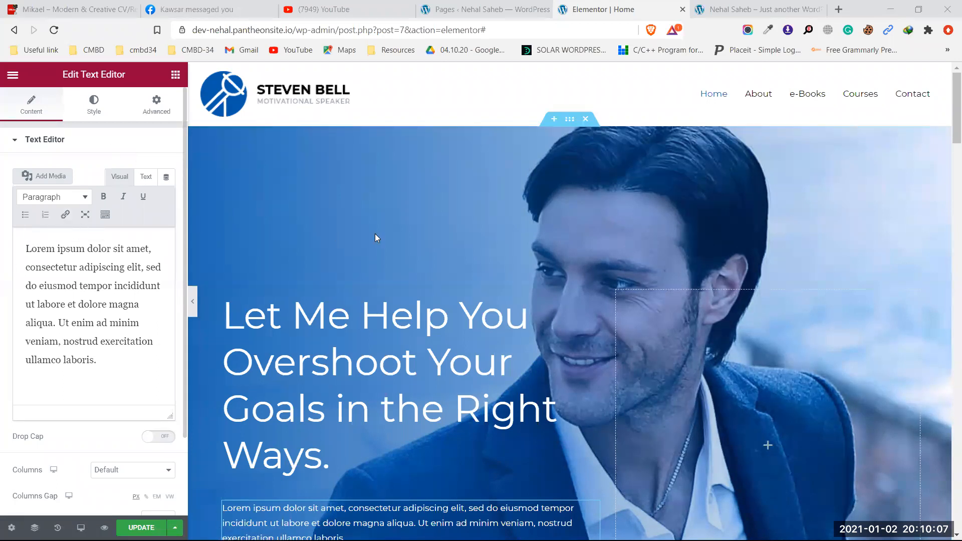
click(552, 118)
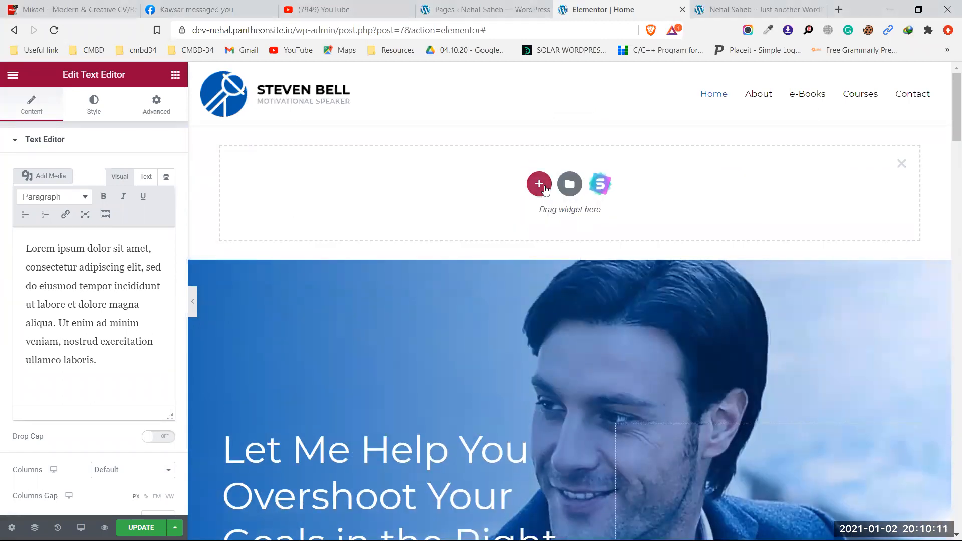
click(538, 181)
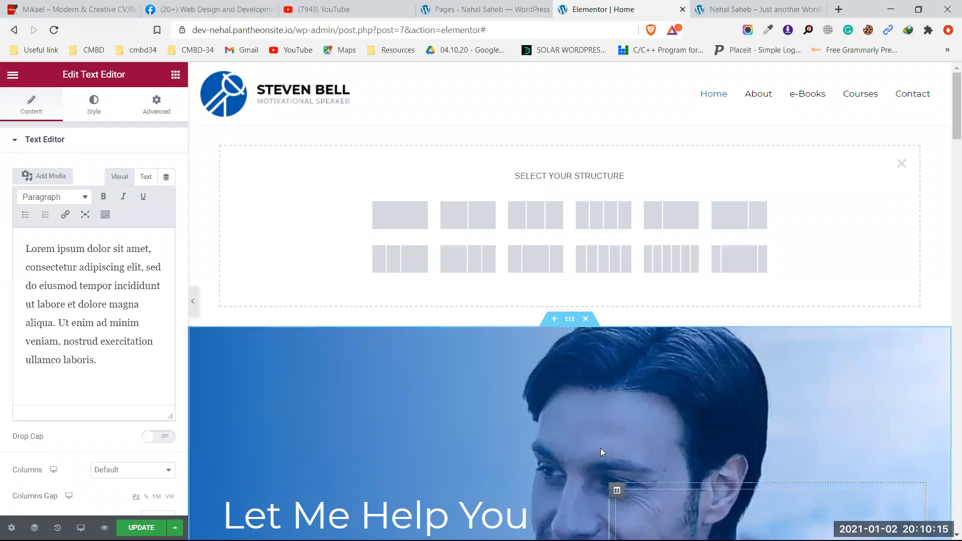
click(475, 226)
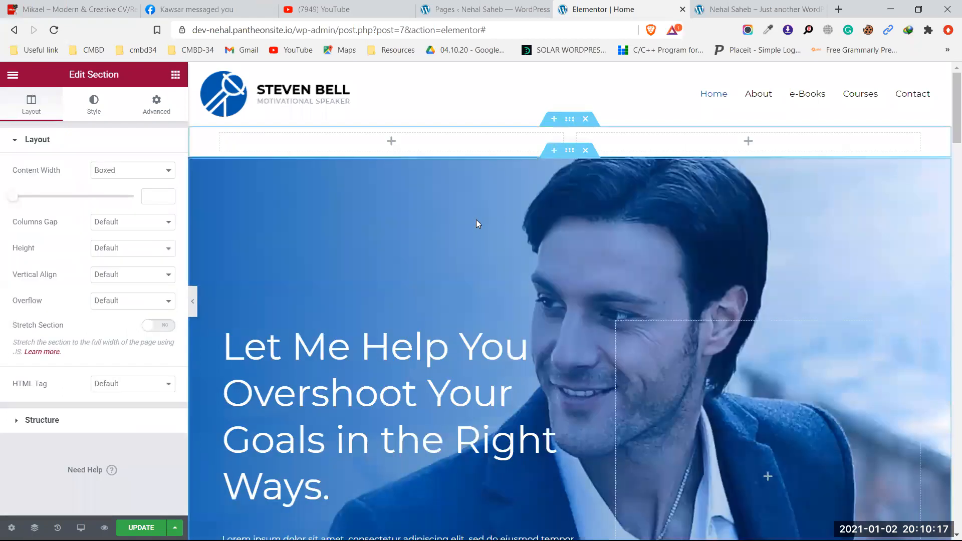
Step: Give the new two-column section a Classic background and browse the media library for its image without inserting one
click(93, 106)
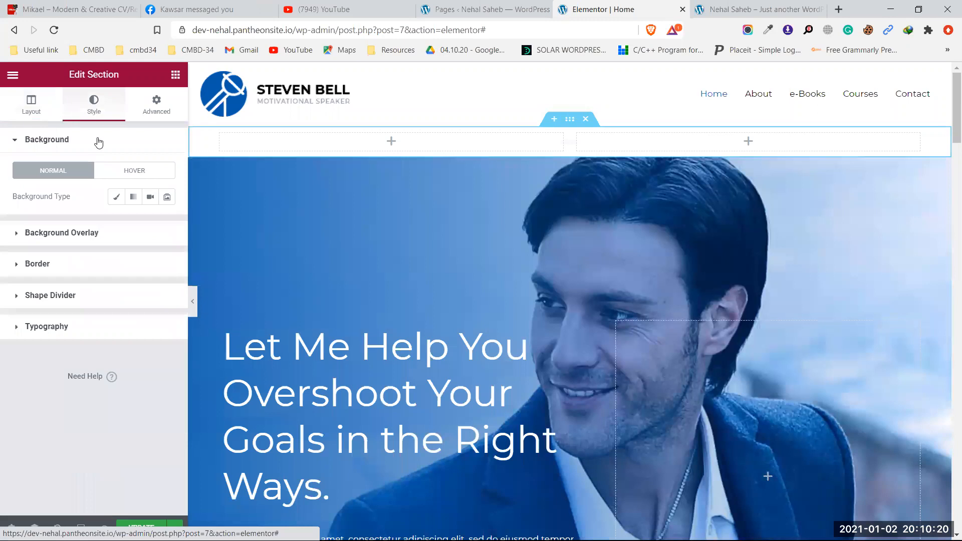
click(117, 197)
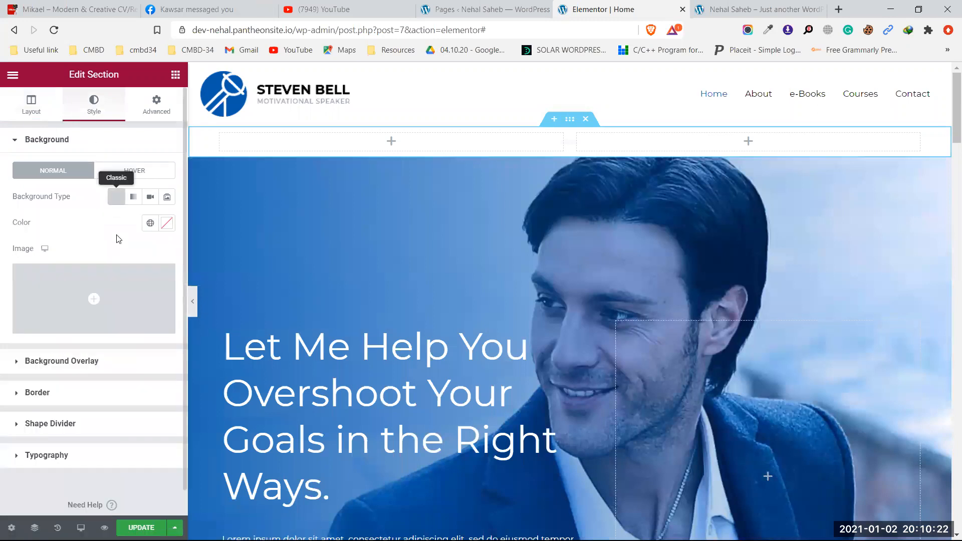
click(91, 306)
click(125, 130)
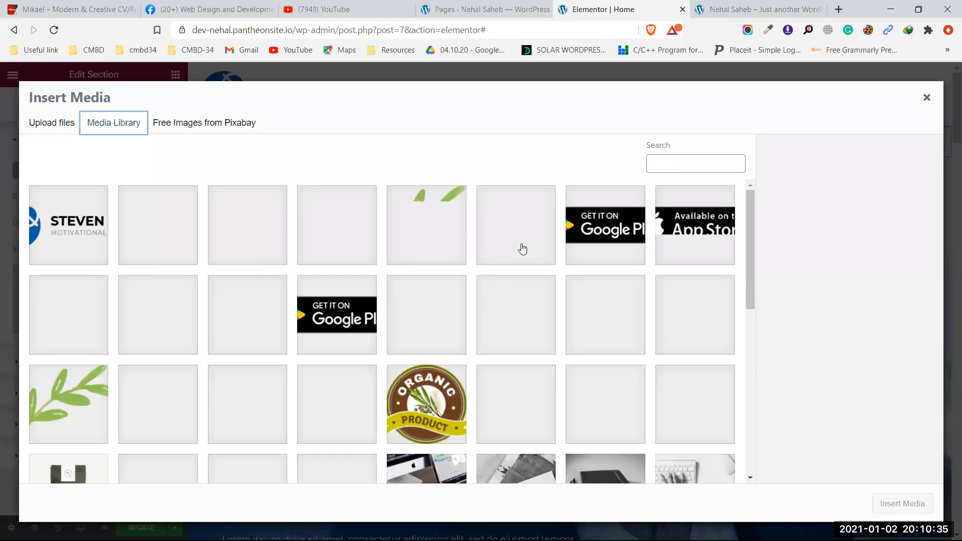
click(927, 98)
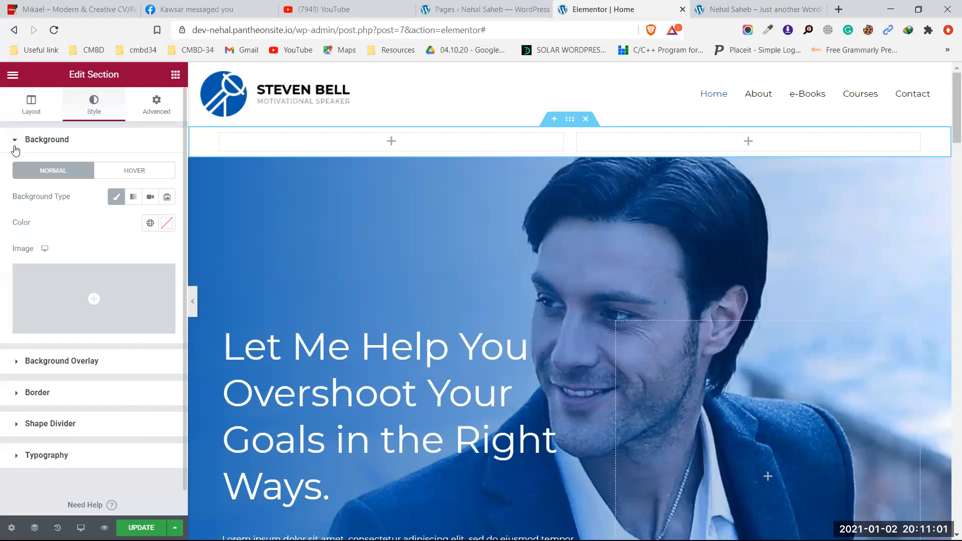
mouse_move(64, 315)
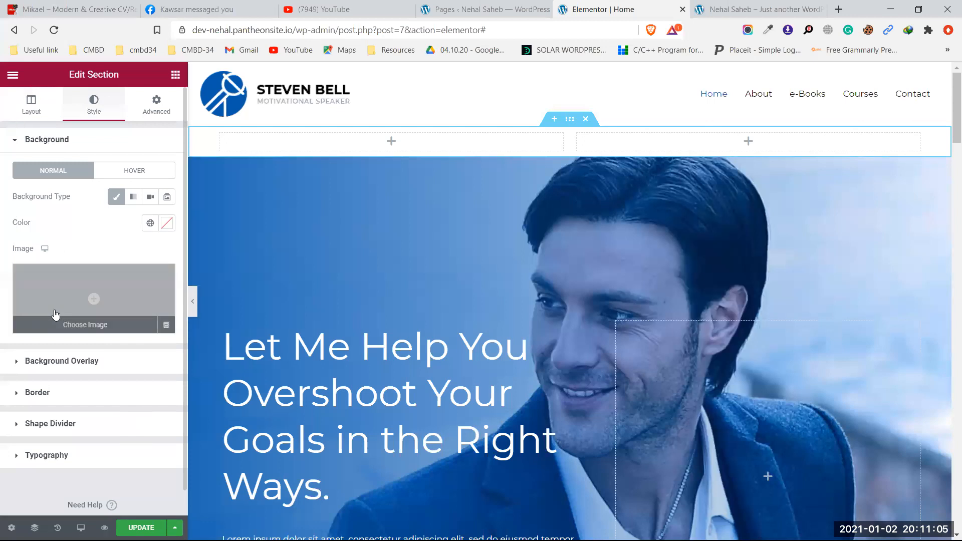
click(325, 9)
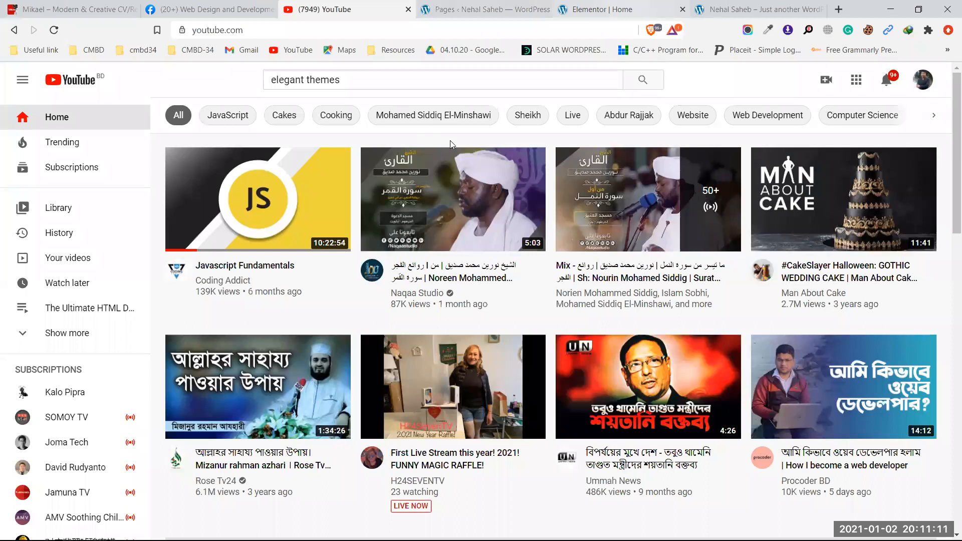
click(603, 9)
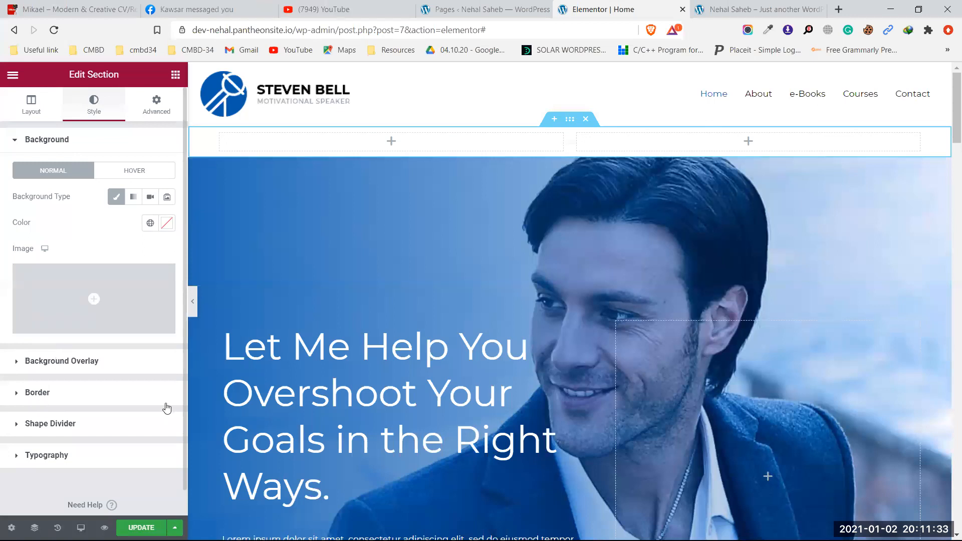
Step: Return to the new section's layout settings and delete the empty two-column section above the hero
click(35, 107)
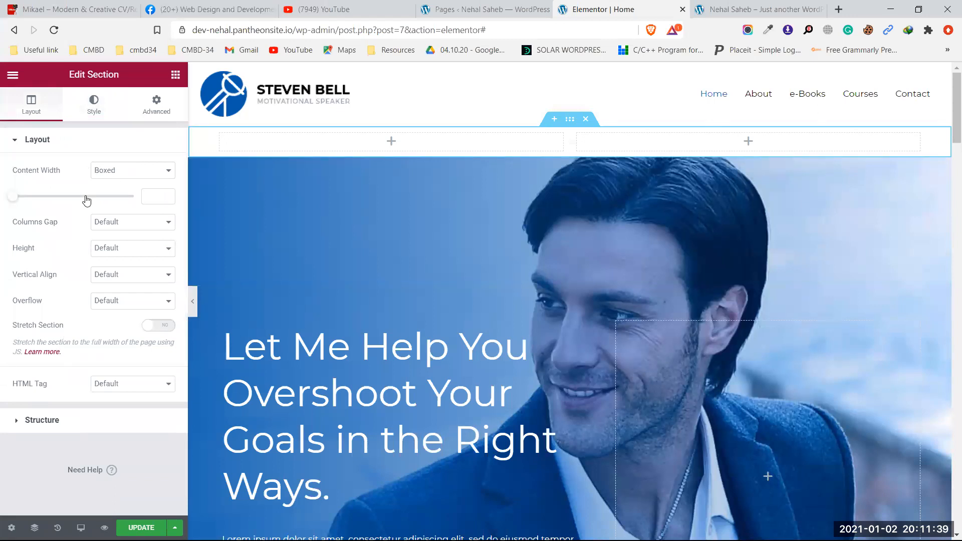
click(588, 122)
scroll(357, 210, down, 5)
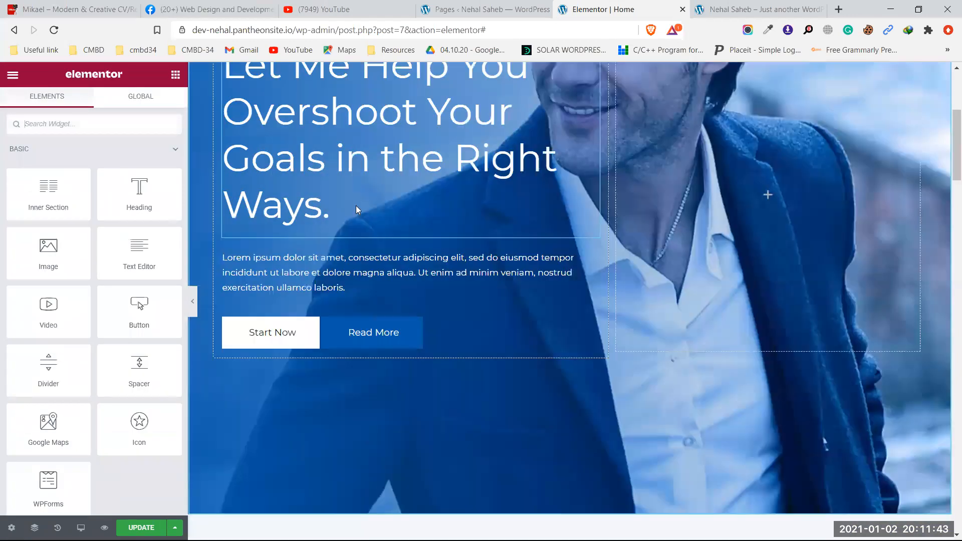
scroll(358, 210, up, 5)
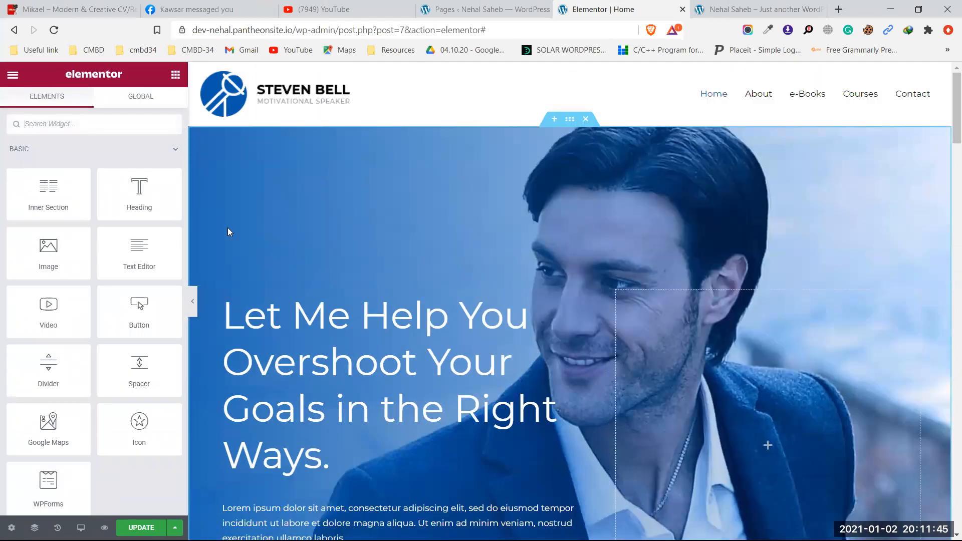
scroll(826, 244, down, 3)
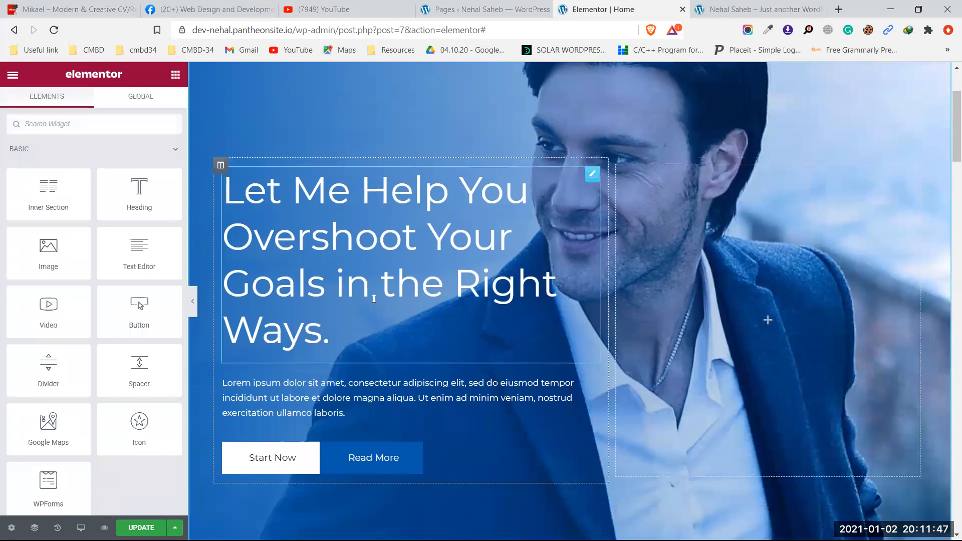
scroll(646, 255, down, 4)
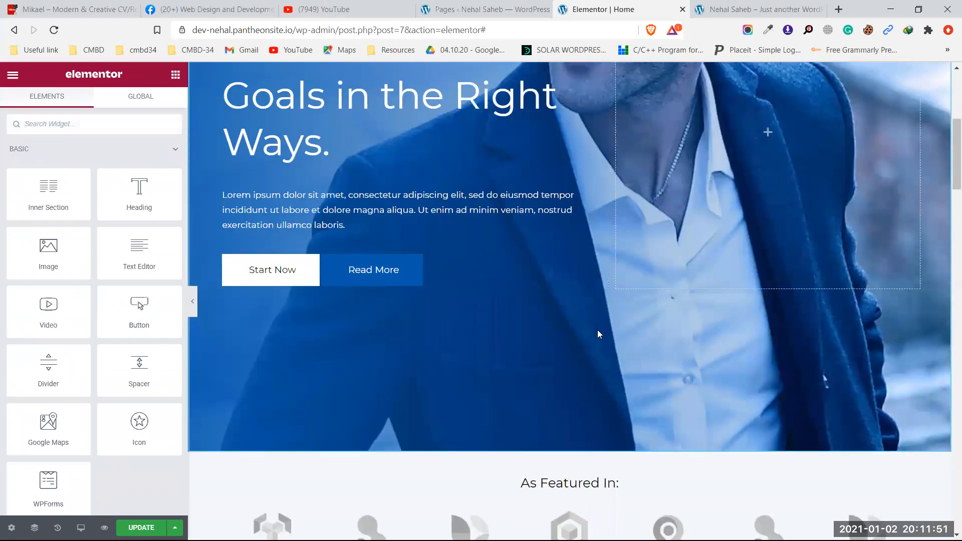
scroll(597, 329, up, 6)
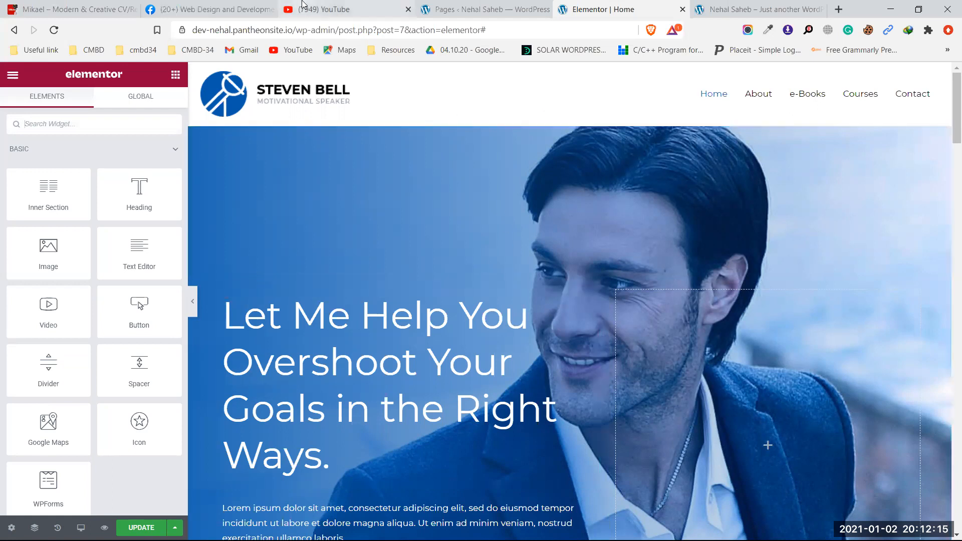
click(325, 9)
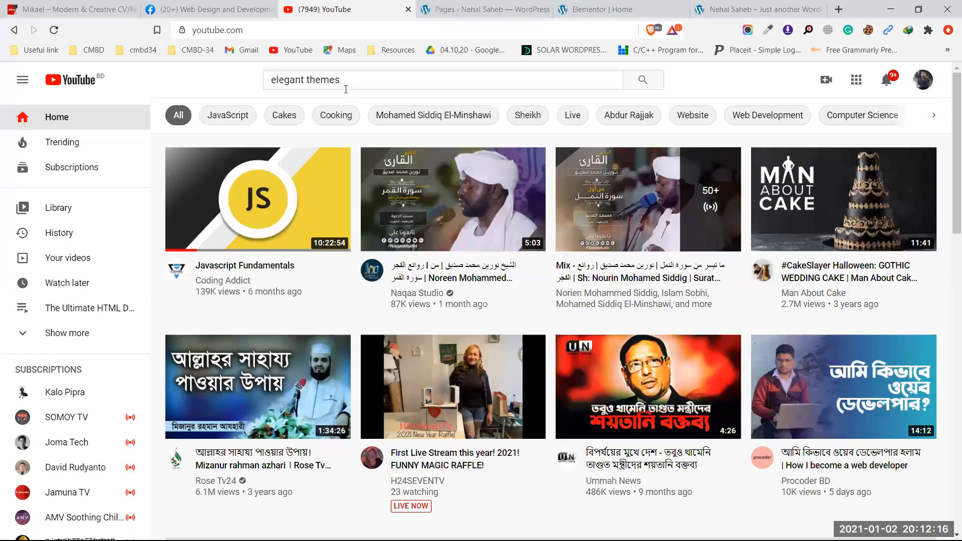
click(611, 9)
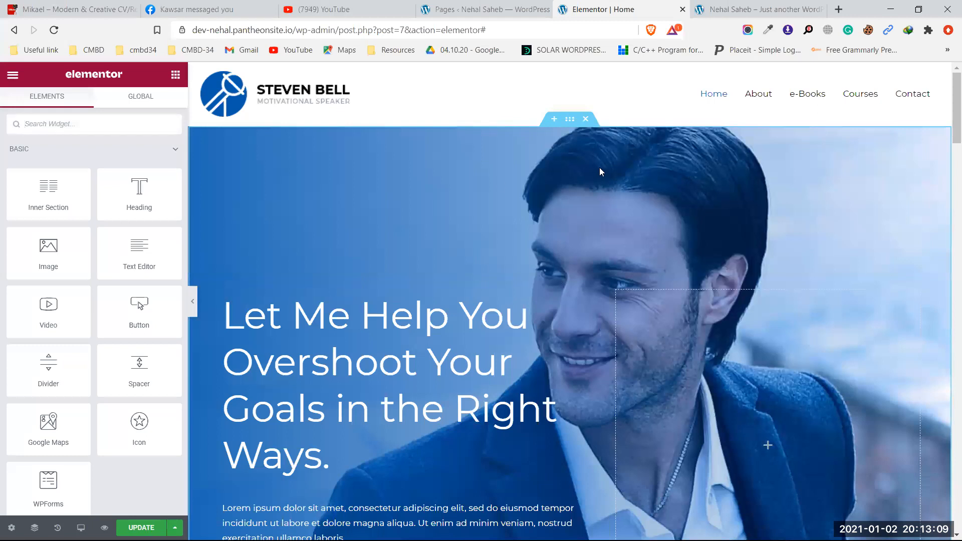
scroll(573, 309, down, 5)
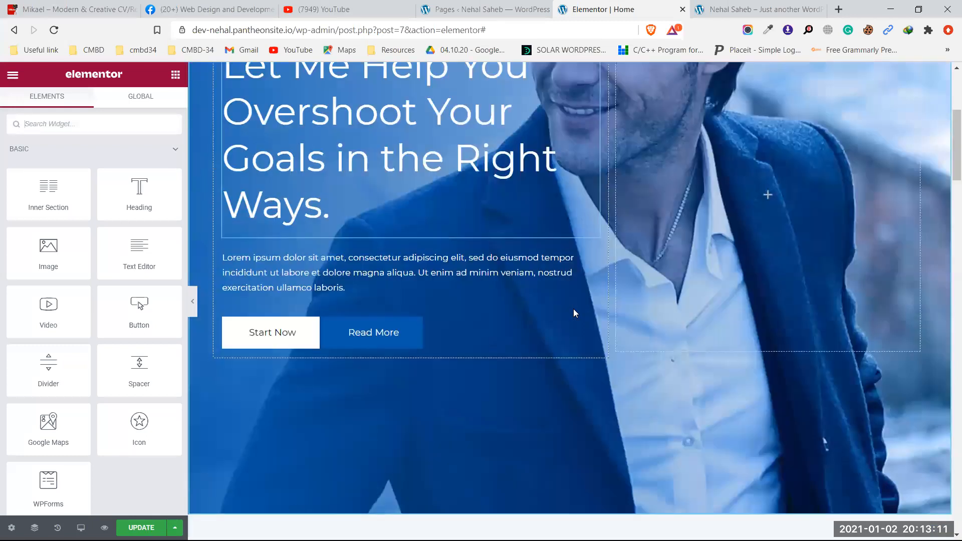
scroll(573, 309, up, 4)
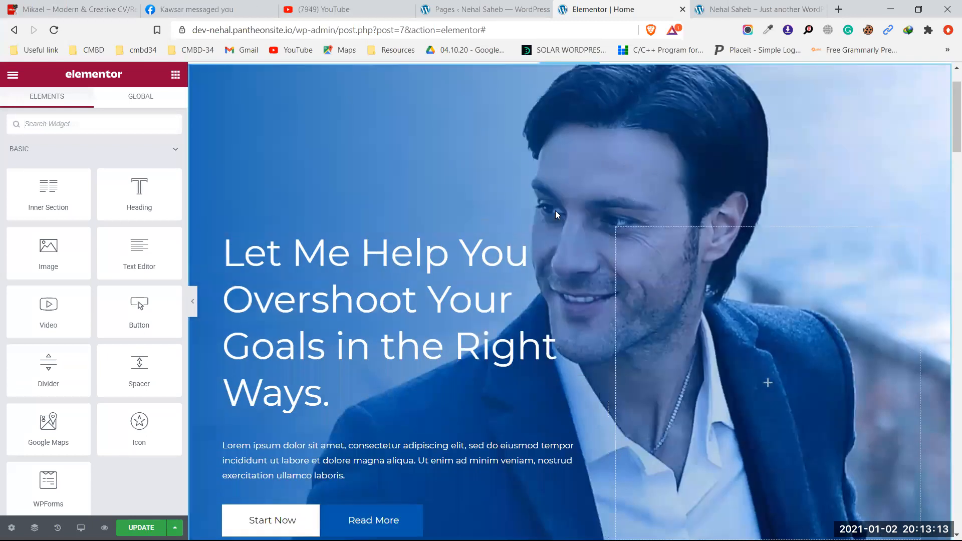
click(891, 8)
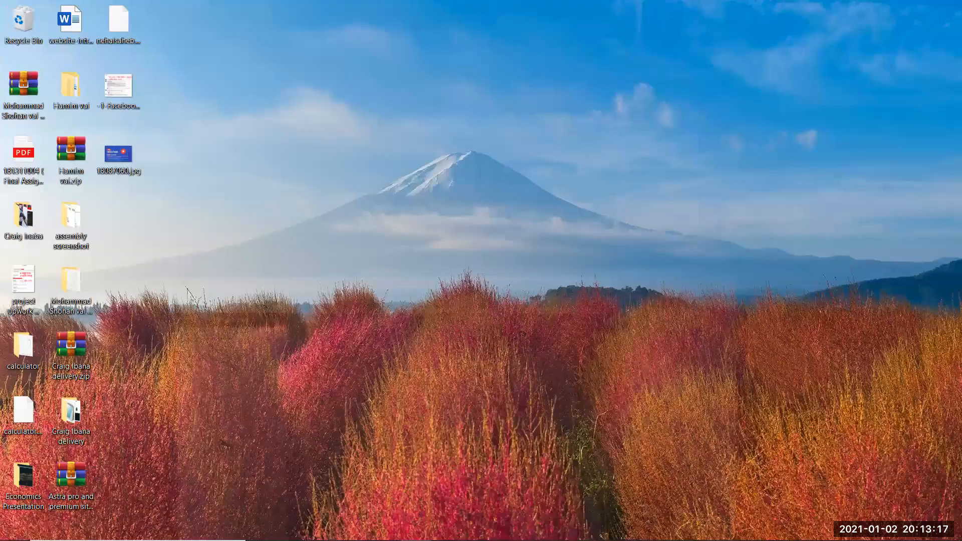
mouse_move(908, 537)
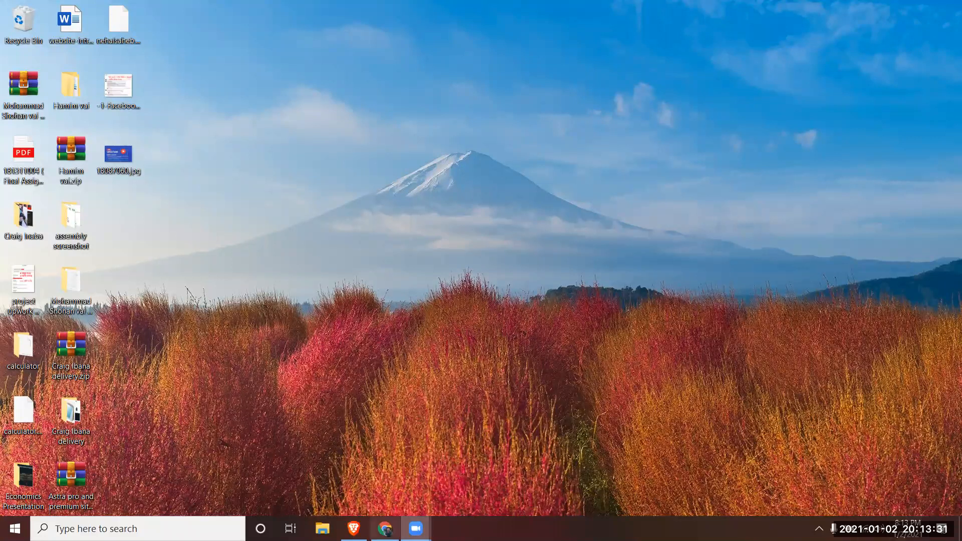
click(354, 528)
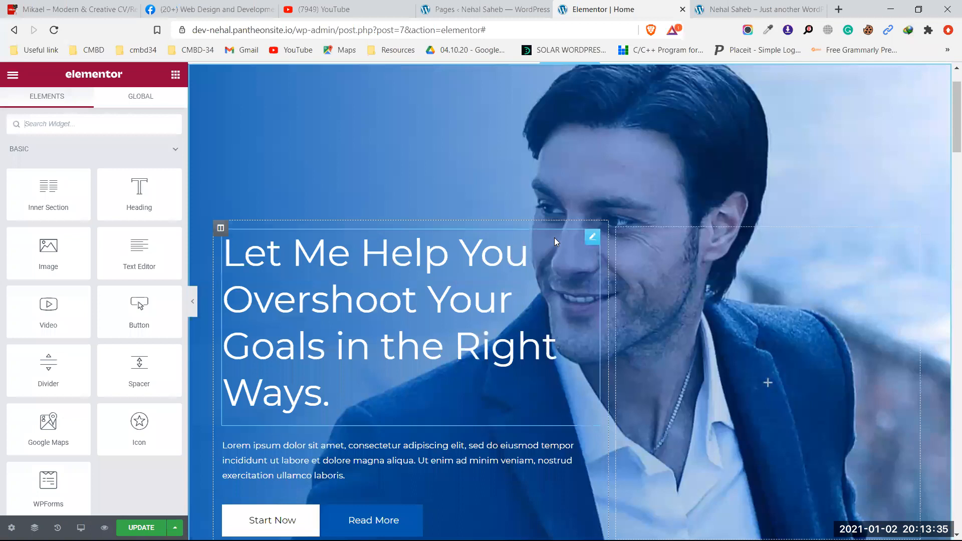
scroll(554, 242, up, 1)
scroll(592, 263, down, 1)
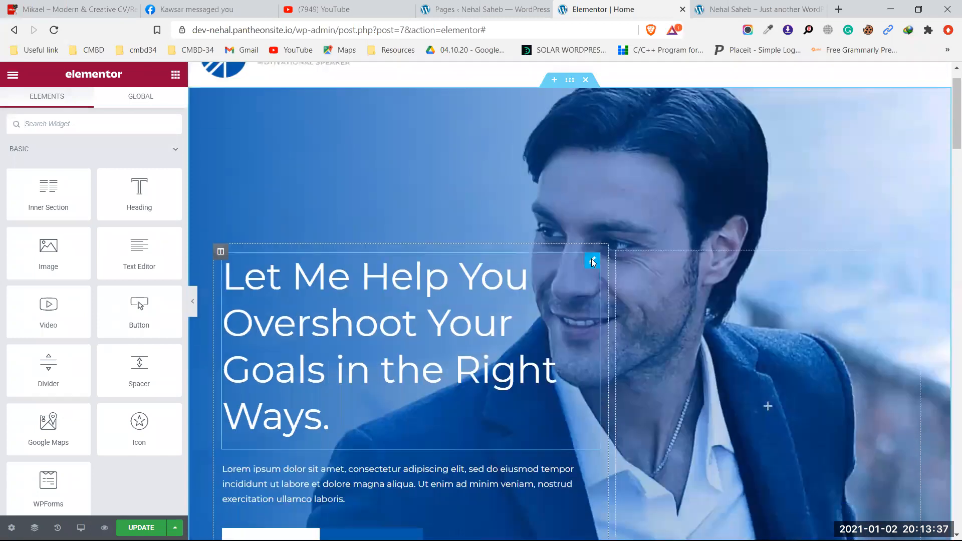
Step: Update the Home page to save its current state and return to the hero section
scroll(591, 258, down, 10)
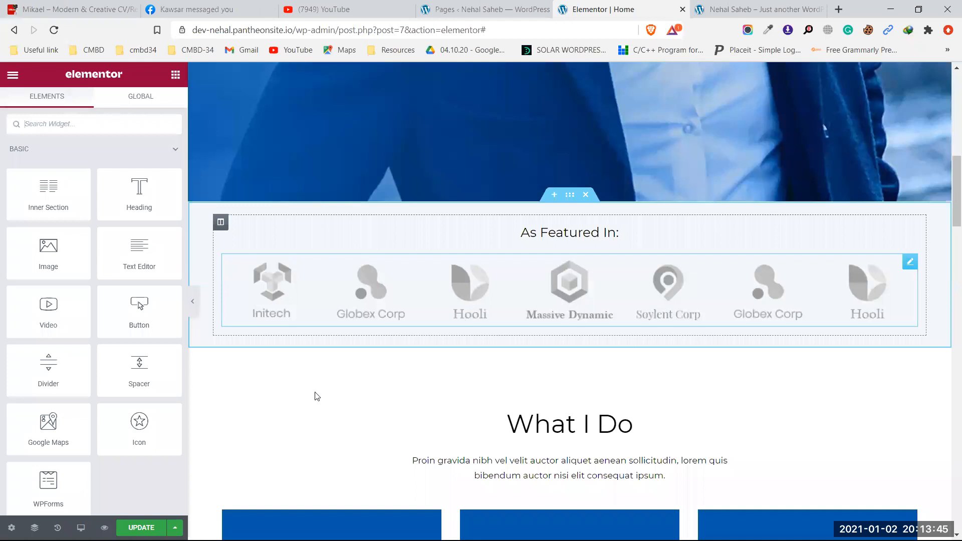
click(141, 527)
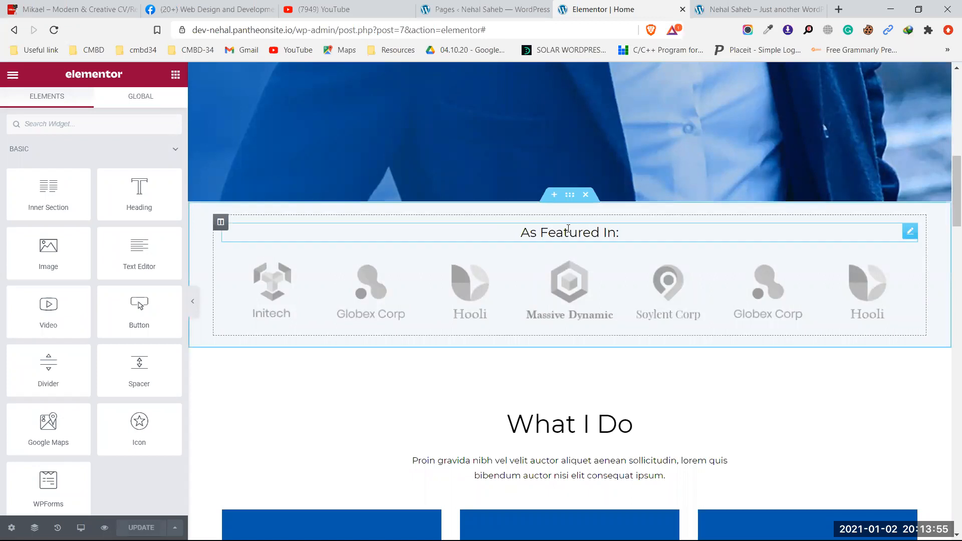
scroll(568, 229, up, 5)
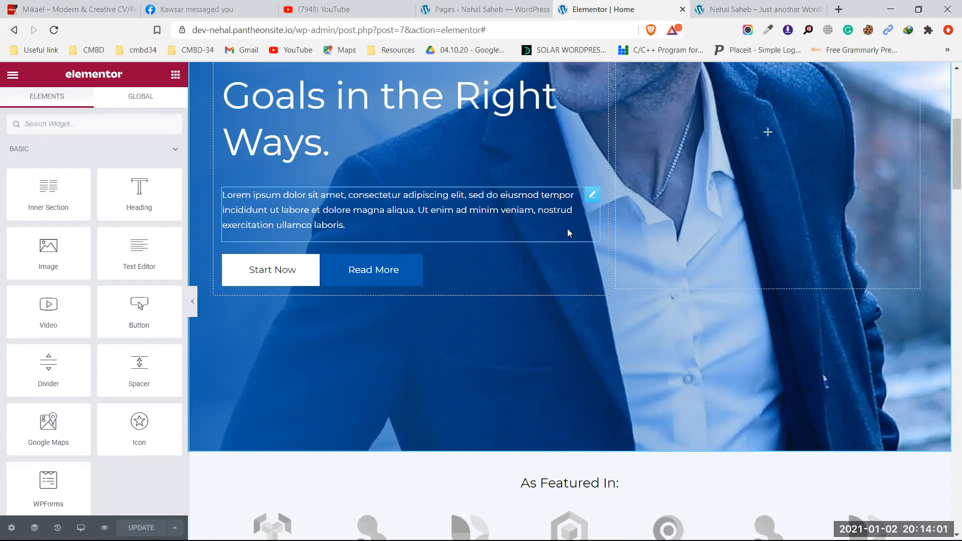
scroll(567, 230, up, 5)
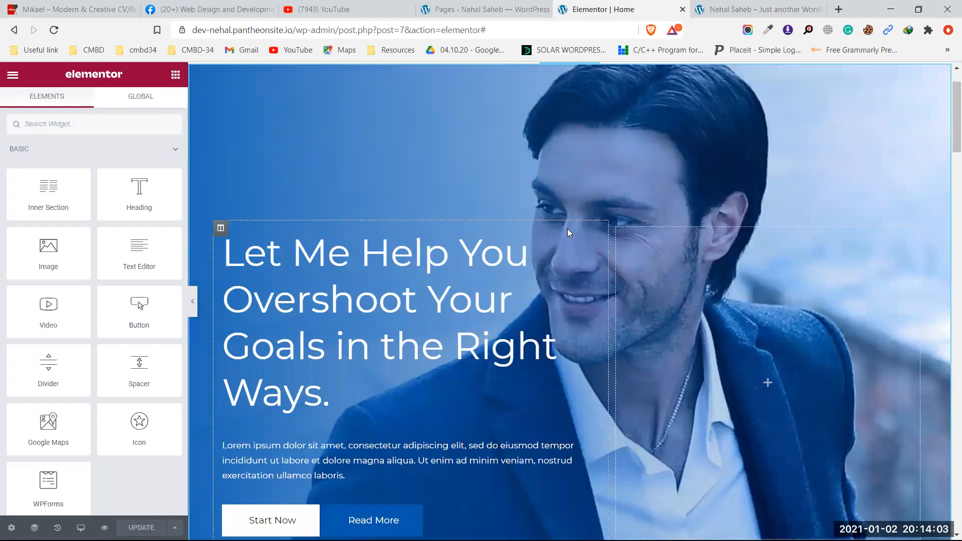
scroll(567, 229, up, 2)
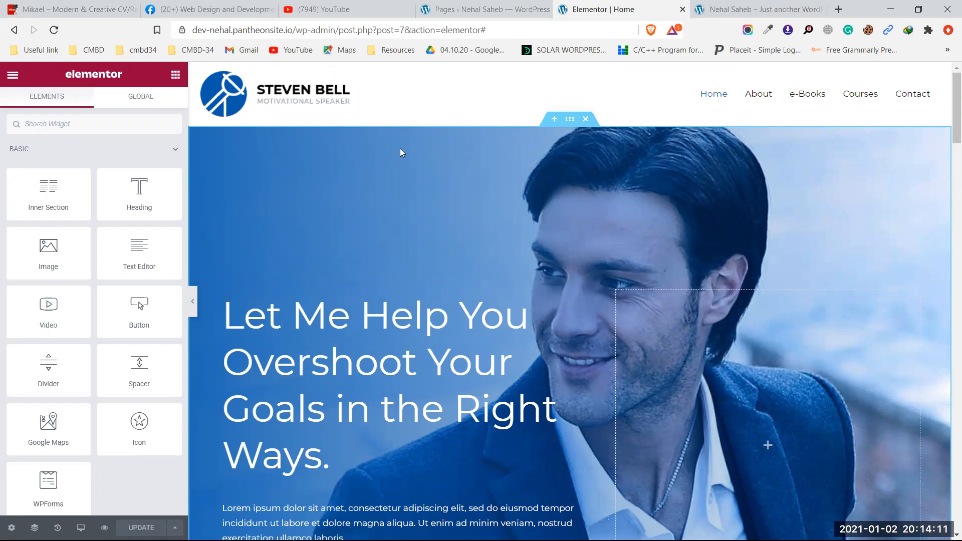
Step: Open bestcarpetdry.com in a new browser tab
click(837, 10)
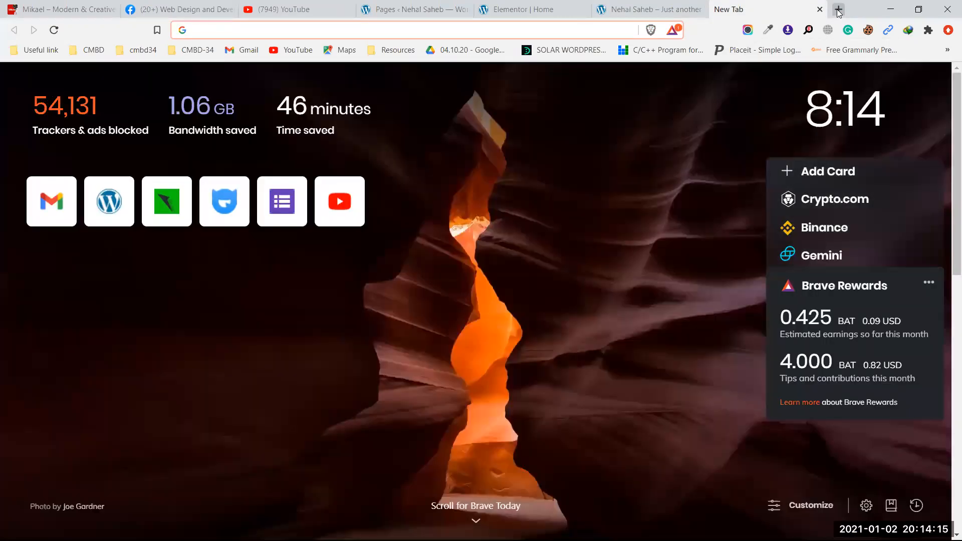
text(prin)
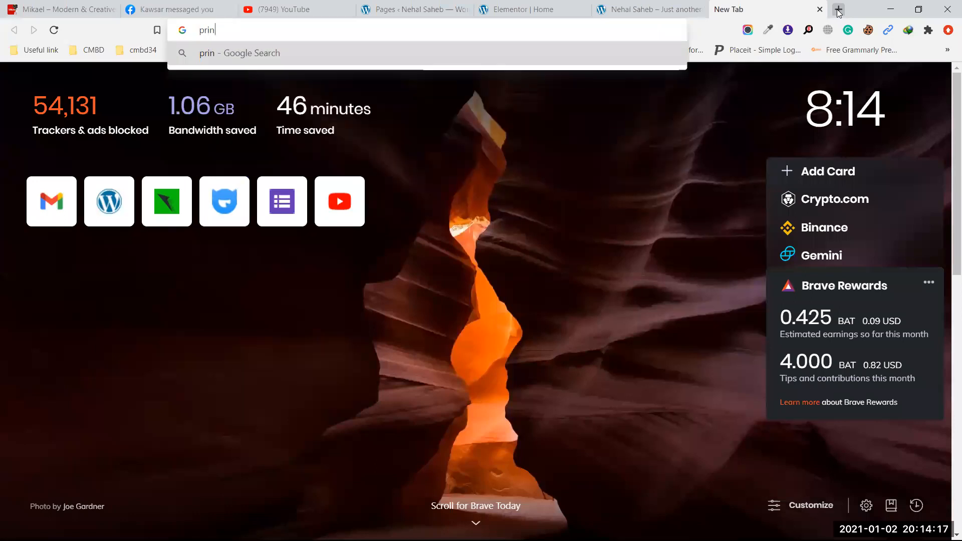
key(BackSpace)
key(BackSpace)
key(BackSpace)
key(BackSpace)
text(best)
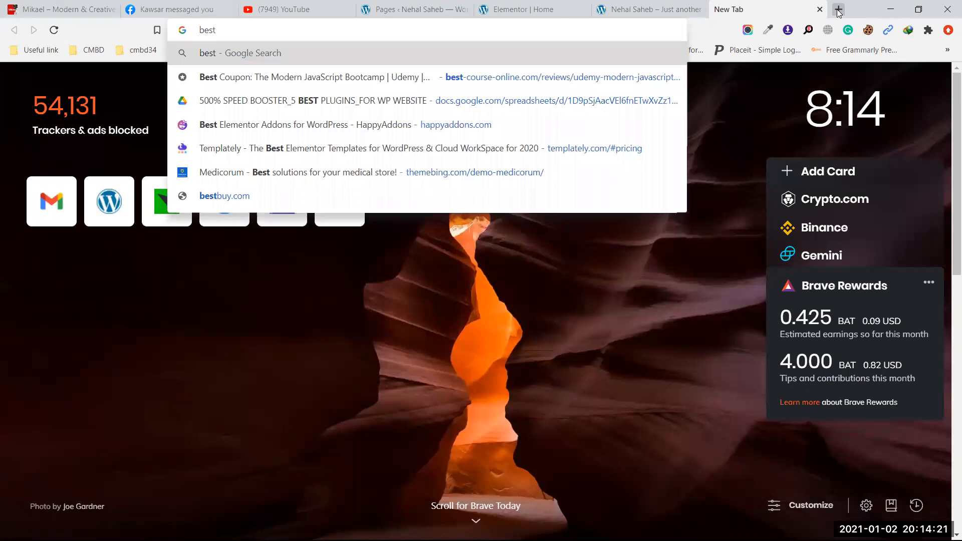
text(carpetdry.com)
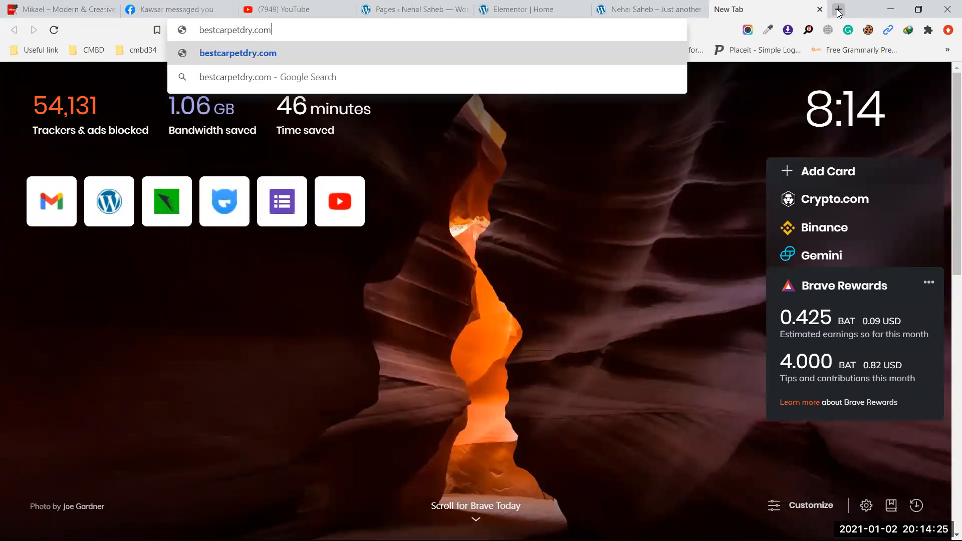
key(Return)
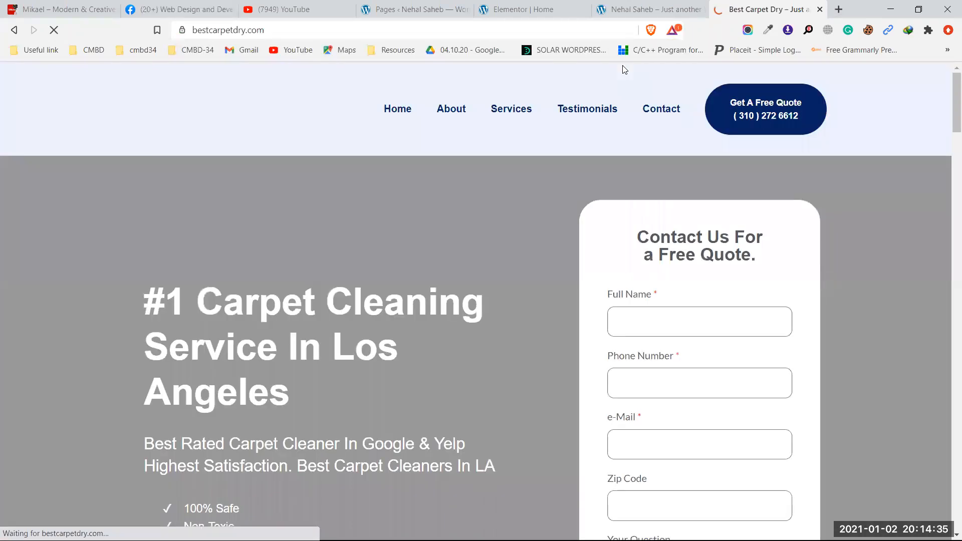
right_click(625, 69)
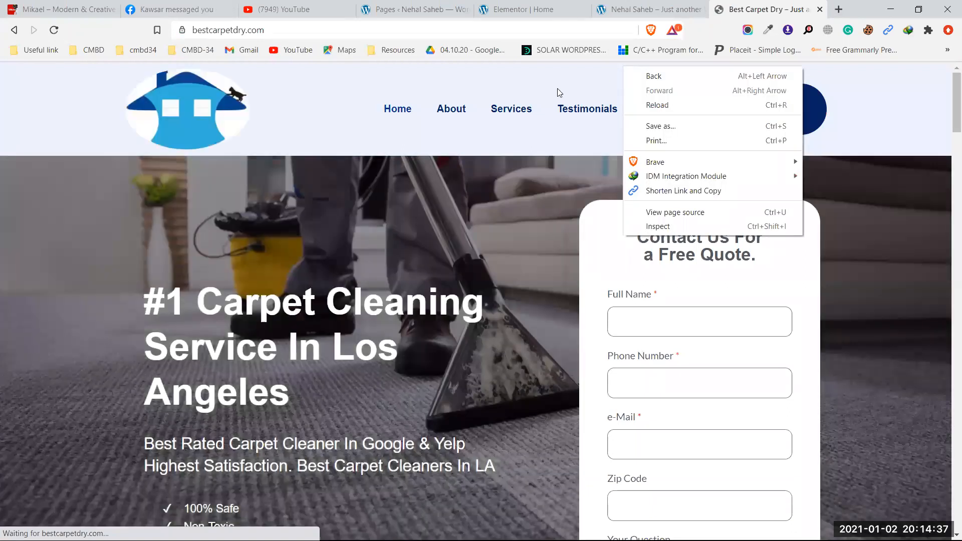
click(443, 138)
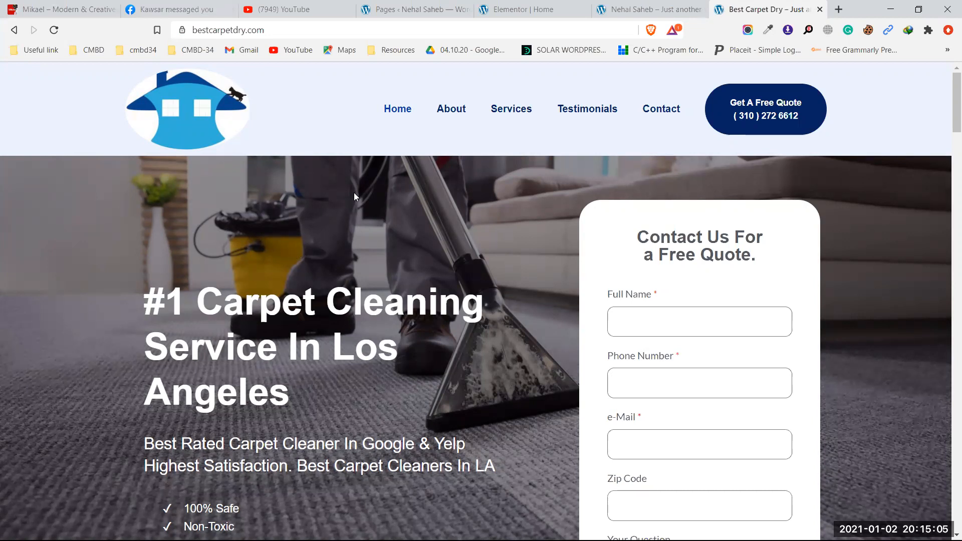
Step: Examine the carpet cleaning homepage's header, two-column hero with quote form, and About Us section
scroll(406, 327, down, 1)
scroll(406, 326, down, 2)
scroll(406, 327, up, 3)
scroll(345, 319, down, 4)
scroll(452, 293, up, 4)
click(647, 317)
click(590, 249)
scroll(849, 308, down, 8)
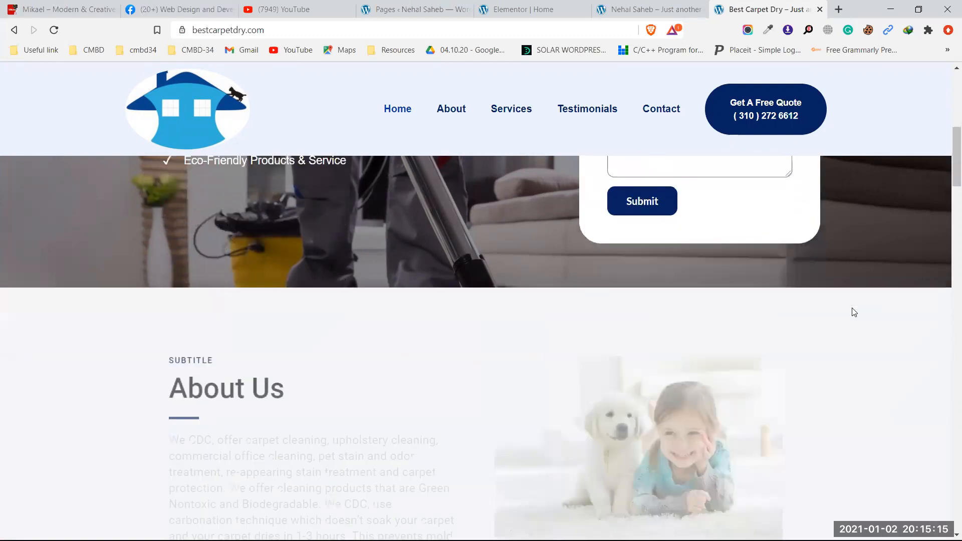
scroll(852, 307, down, 1)
scroll(386, 322, down, 1)
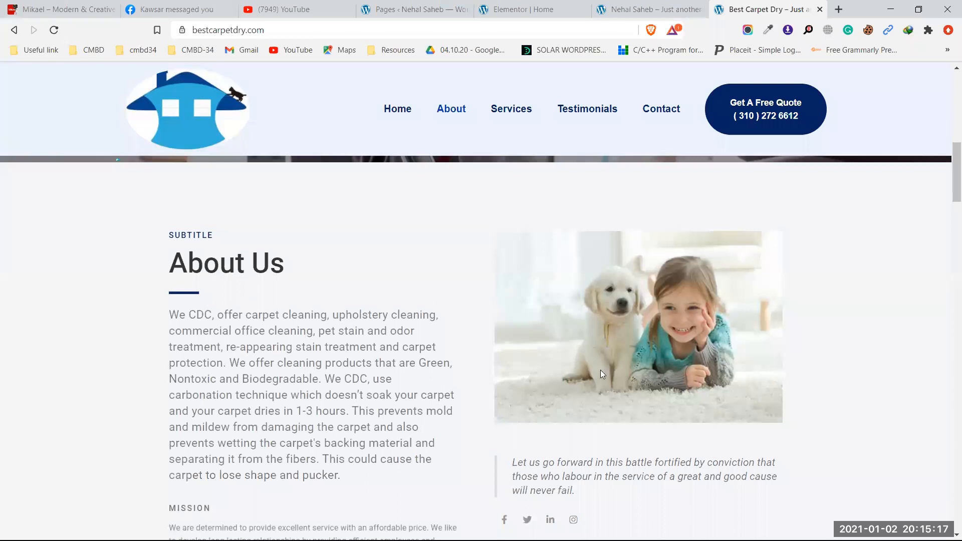
Step: Examine the carpet cleaning page's remaining sections, from Mission and Vision through the service cards, service descriptions and testimonials to the contact footer
scroll(600, 371, down, 1)
scroll(510, 331, down, 5)
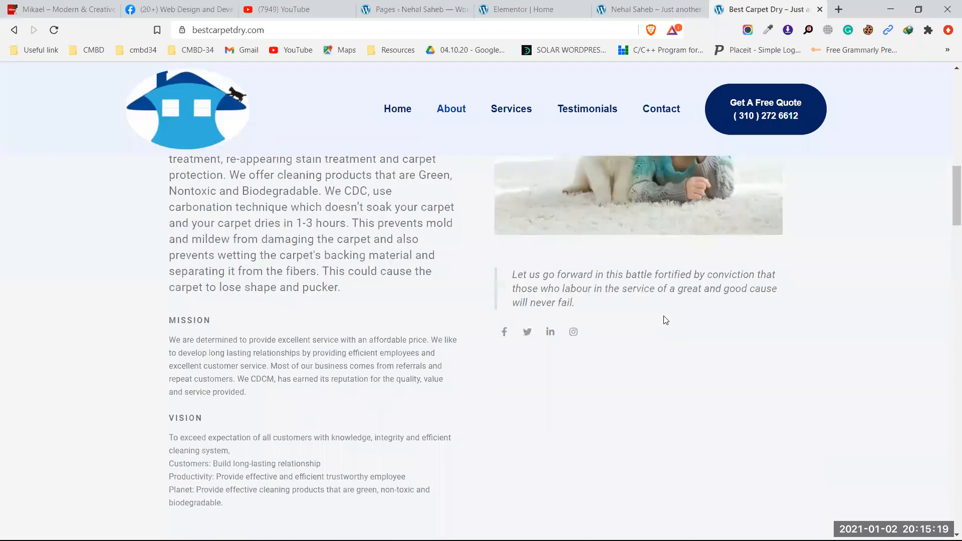
scroll(477, 337, down, 4)
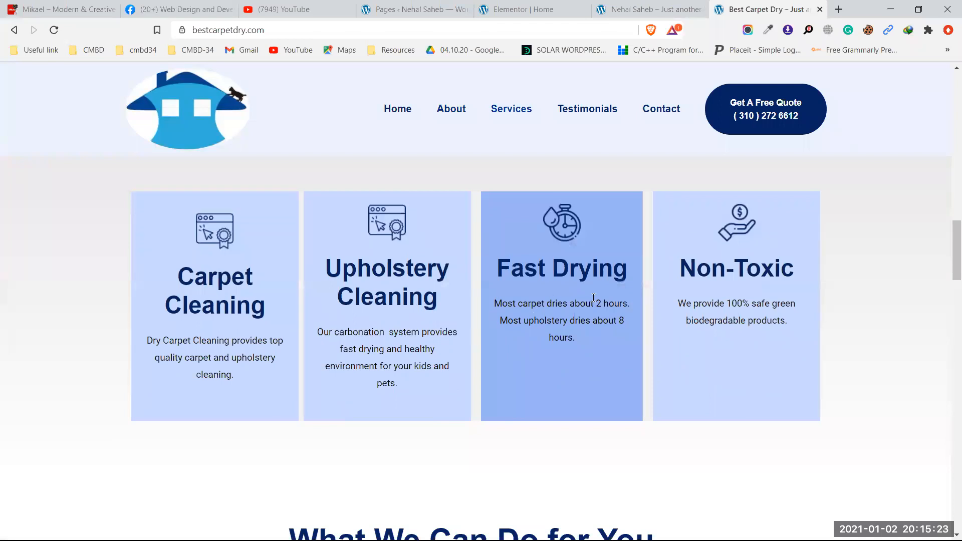
scroll(779, 309, down, 2)
scroll(780, 310, down, 4)
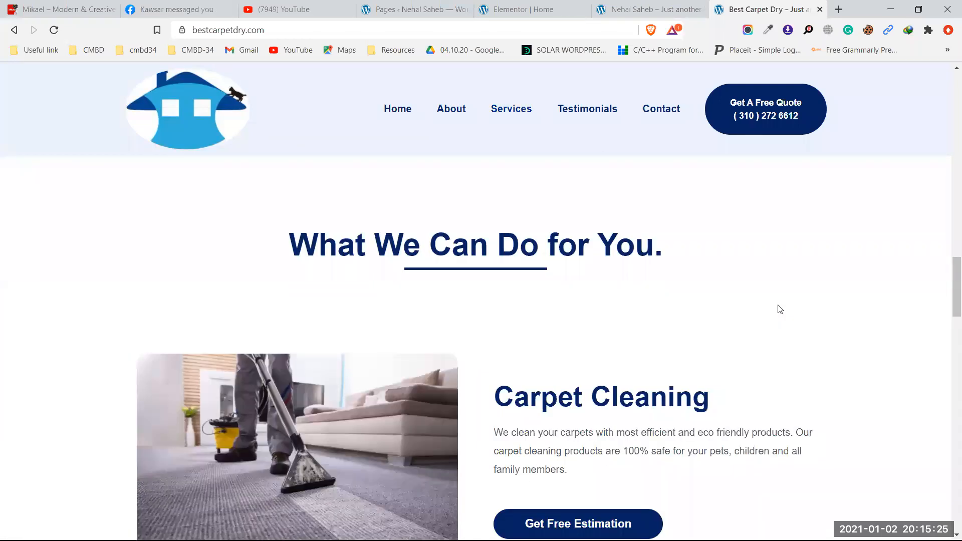
drag(518, 172, 581, 175)
click(730, 246)
scroll(554, 336, down, 2)
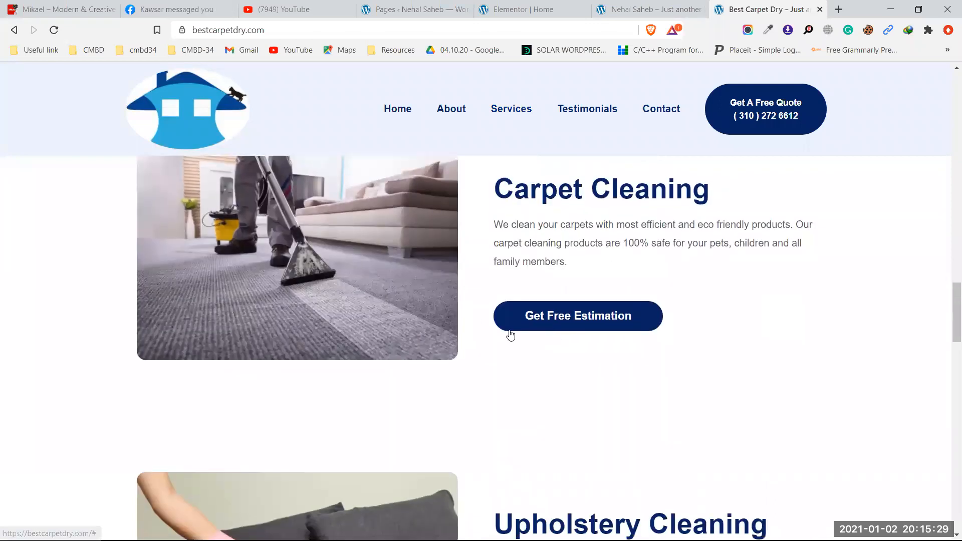
scroll(453, 321, down, 4)
scroll(456, 351, down, 1)
scroll(457, 357, down, 15)
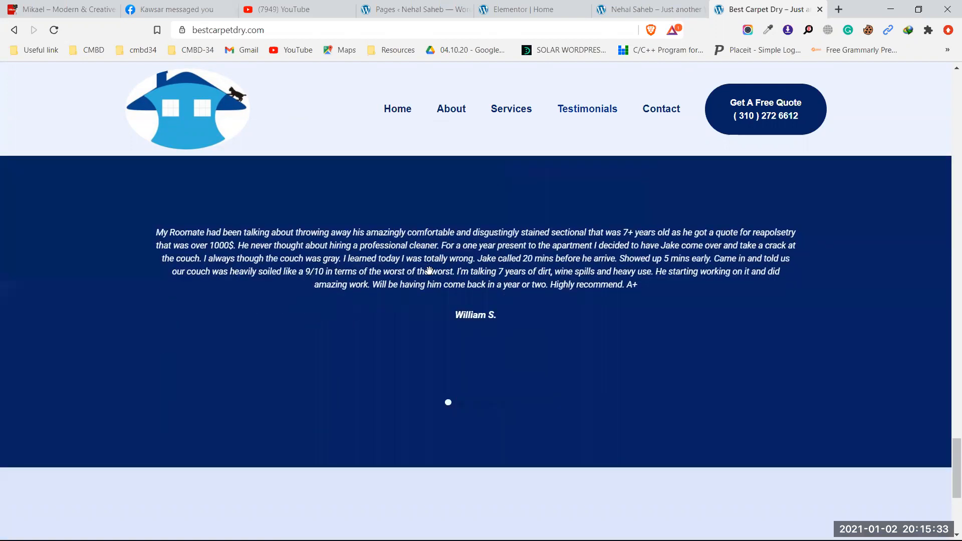
scroll(526, 323, down, 5)
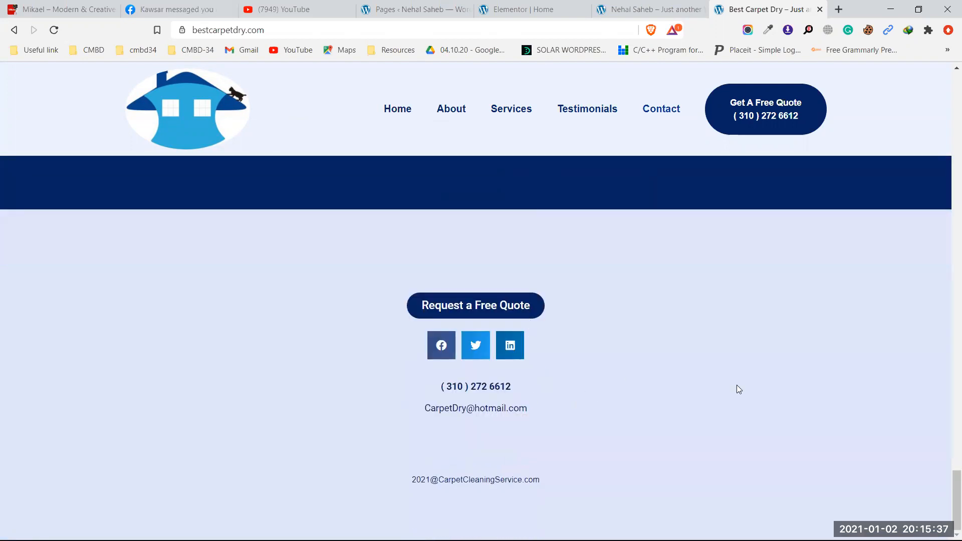
drag(956, 476, 949, 75)
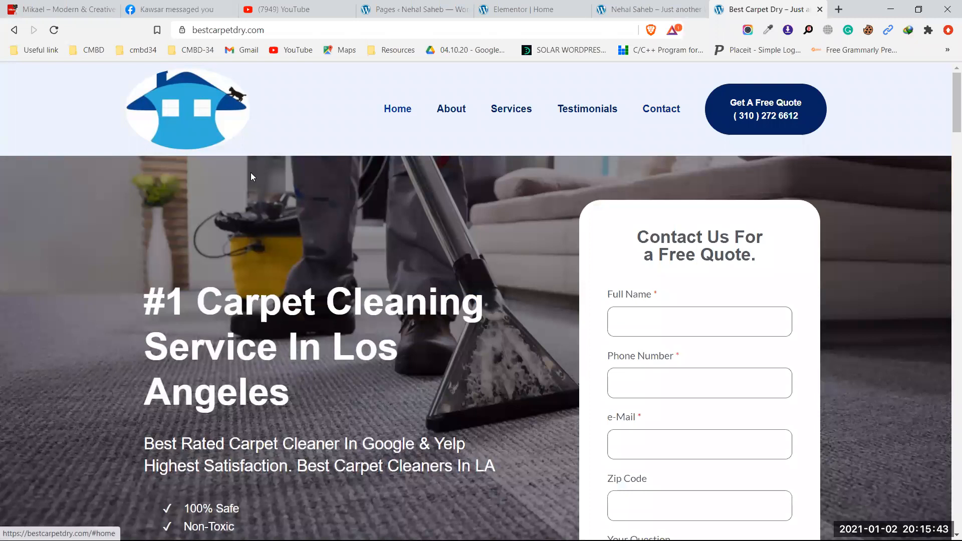
Step: Follow the header links About, Services, Testimonials, Contact and Home in turn to see which page section each one reaches
click(447, 114)
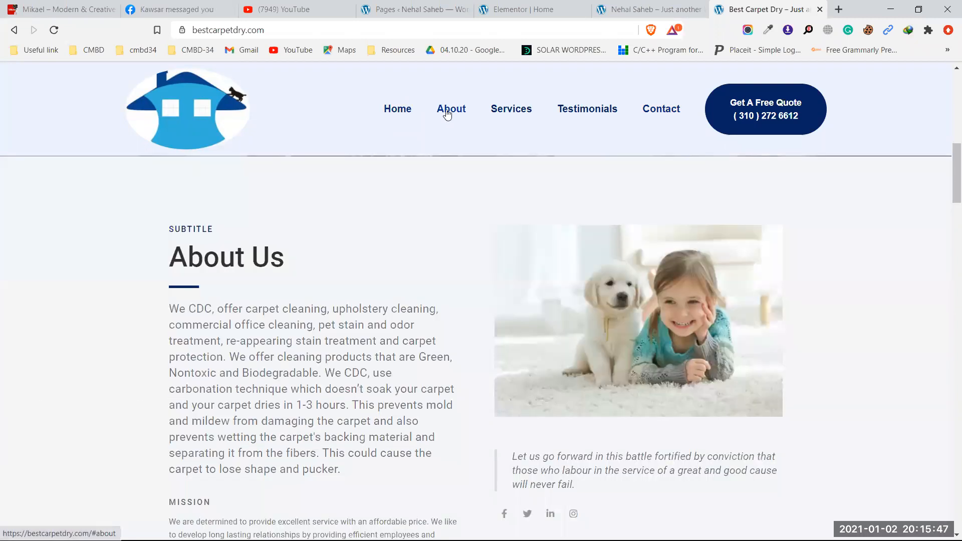
click(507, 114)
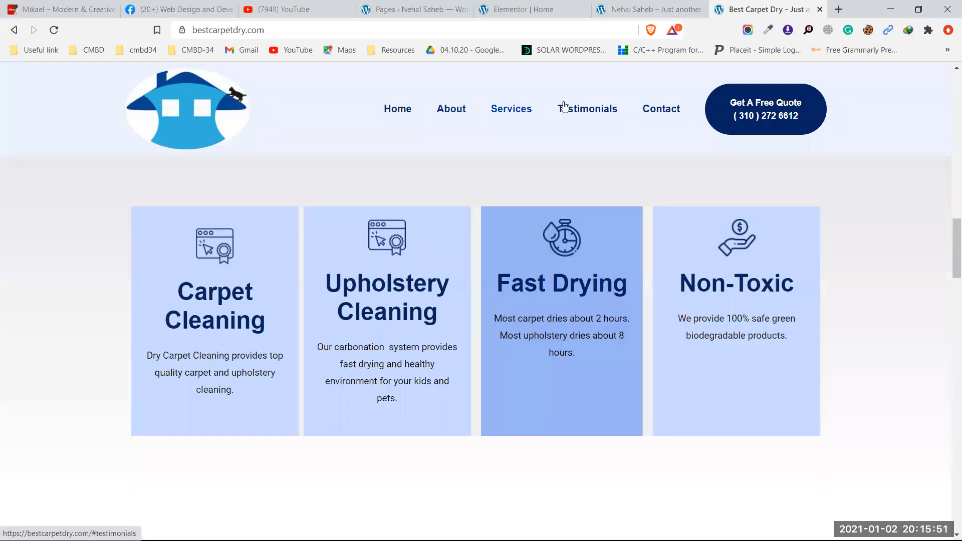
click(585, 116)
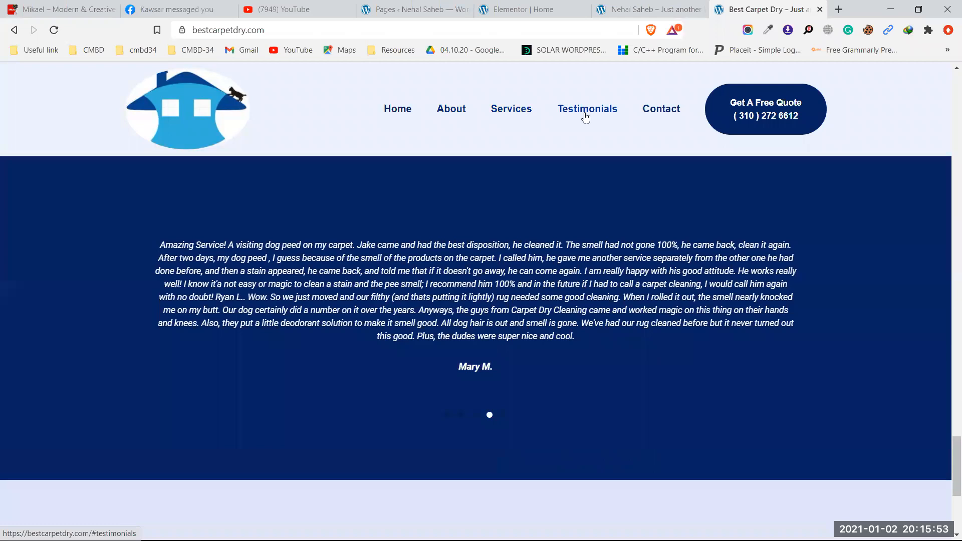
click(656, 113)
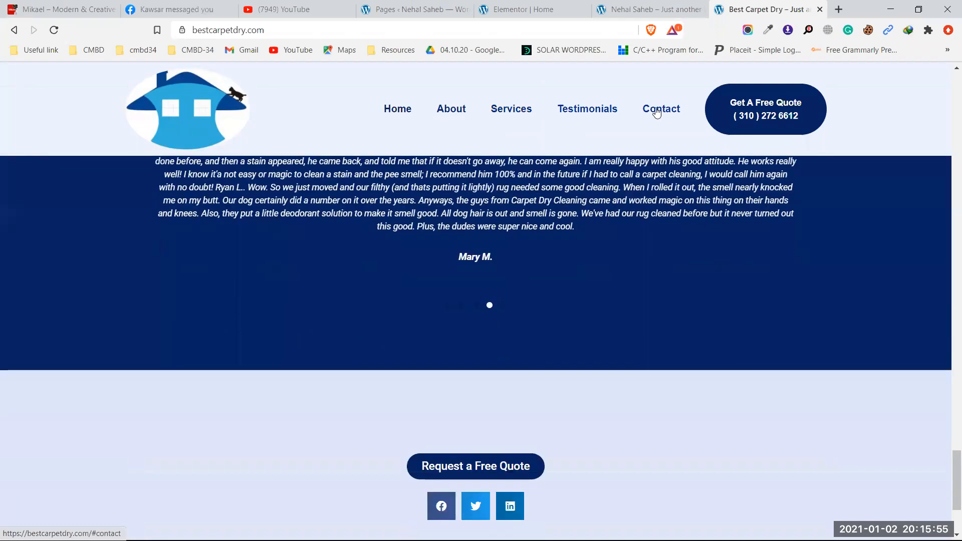
click(392, 120)
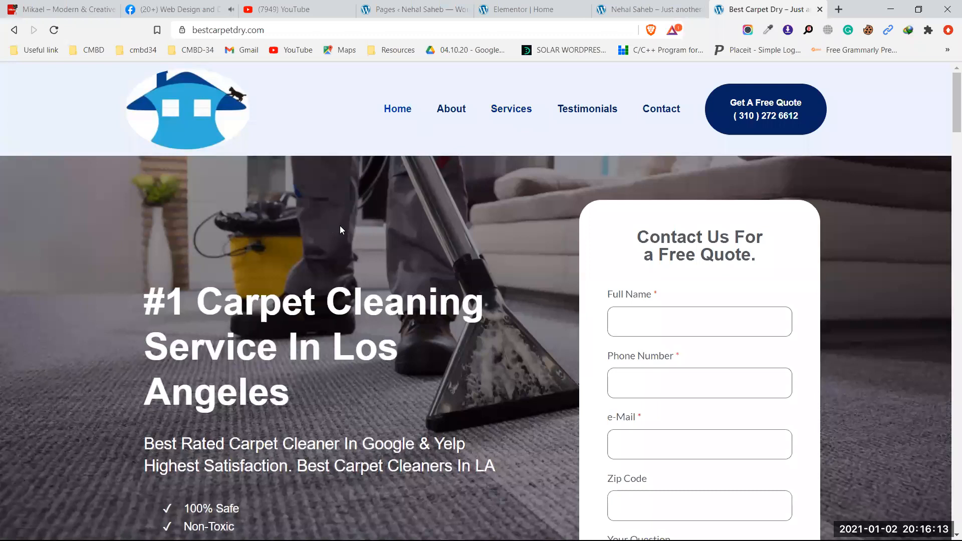
Step: Review the site address and the carpet cleaning page's hero section down to the start of About Us
click(293, 28)
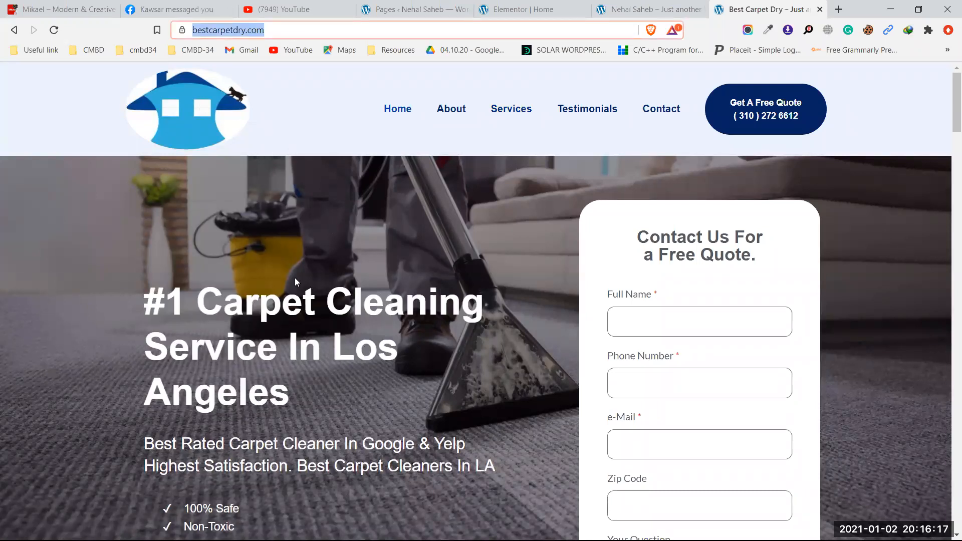
scroll(371, 265, down, 9)
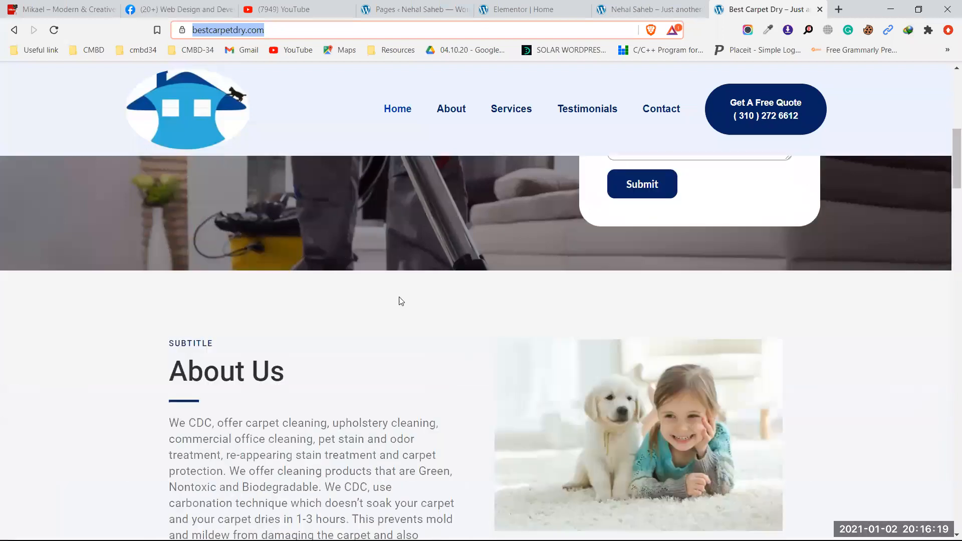
scroll(400, 300, up, 3)
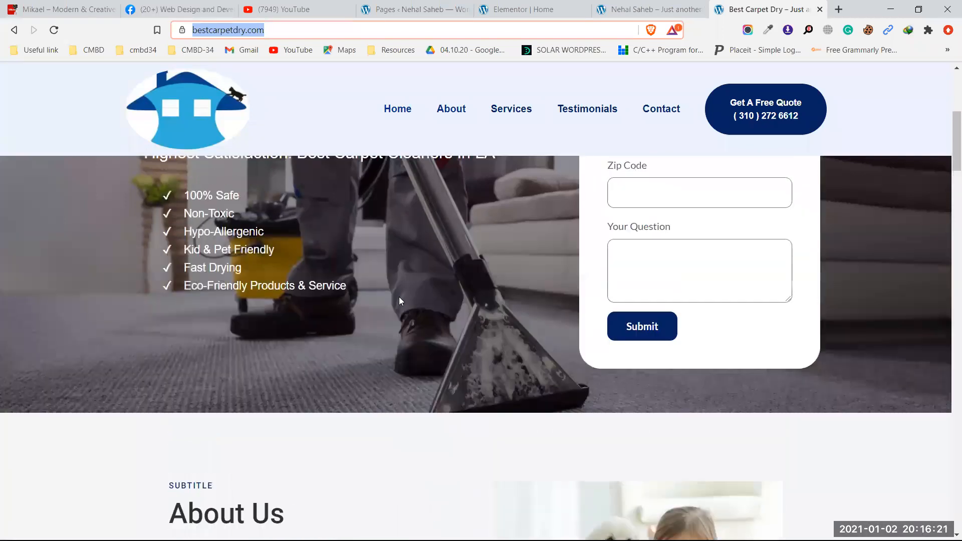
scroll(399, 301, up, 6)
click(386, 239)
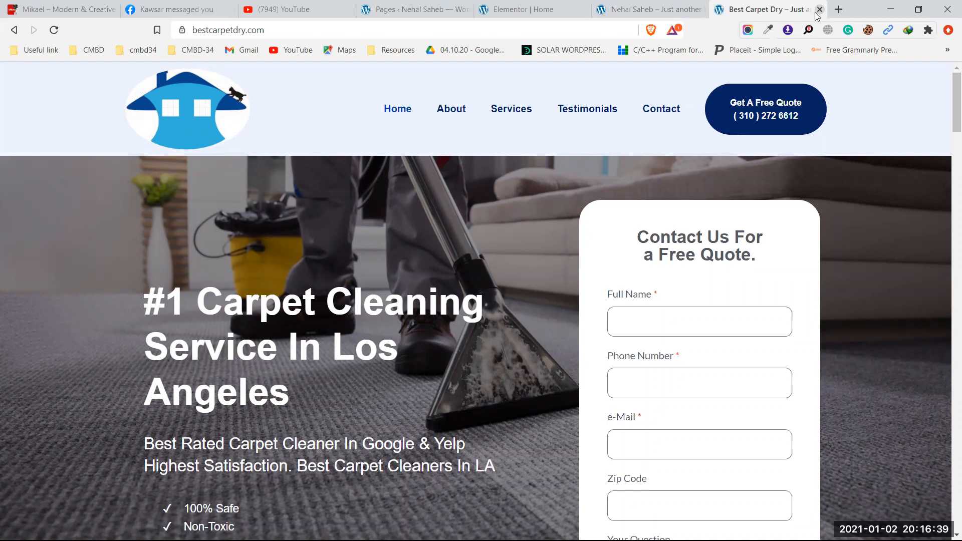
Step: Close the carpet cleaning site and view the published motivational speaker home page's hero and As Featured In sections
click(817, 11)
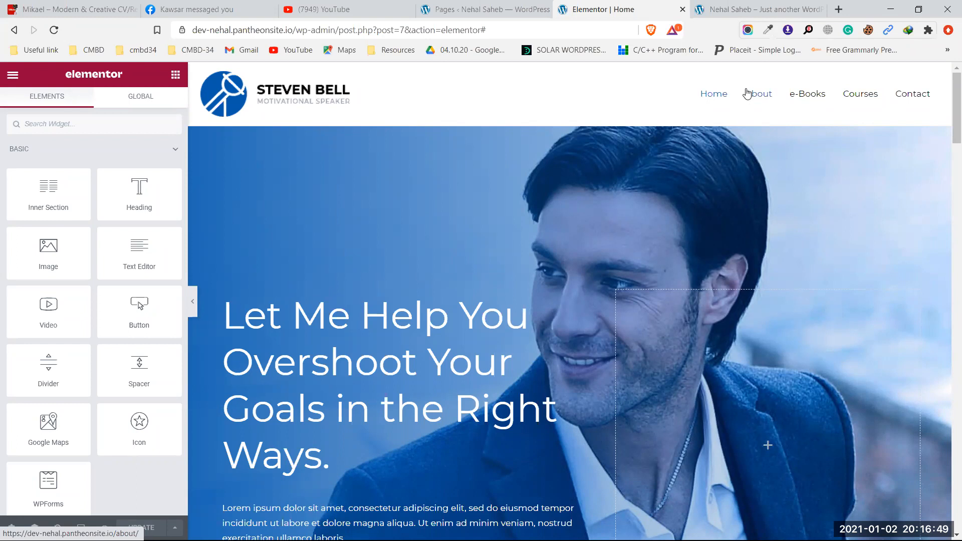
click(744, 9)
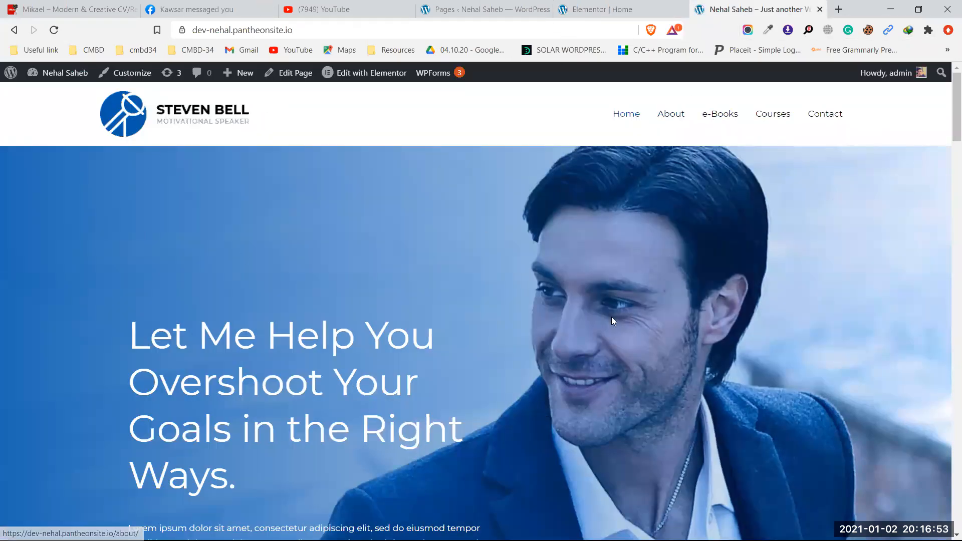
scroll(505, 326, down, 3)
scroll(567, 287, down, 2)
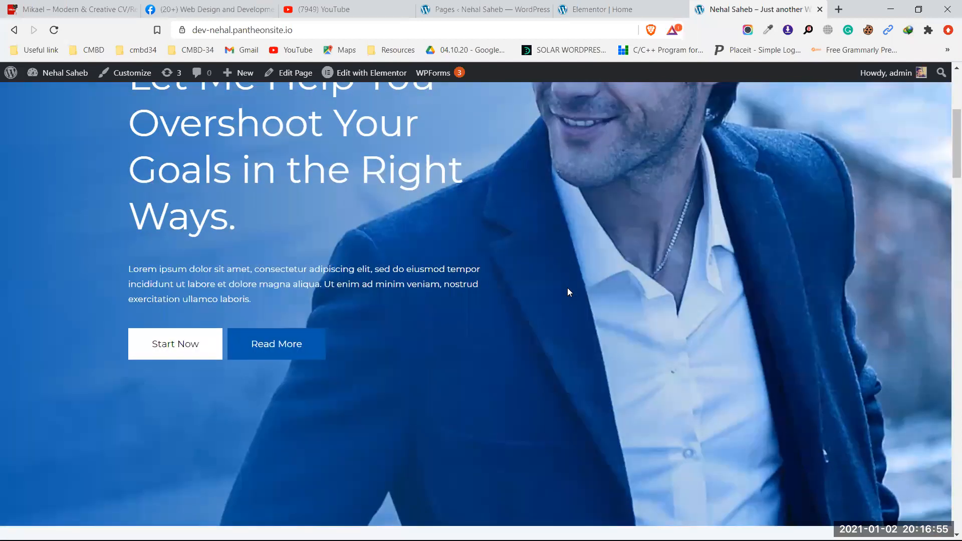
scroll(568, 289, down, 8)
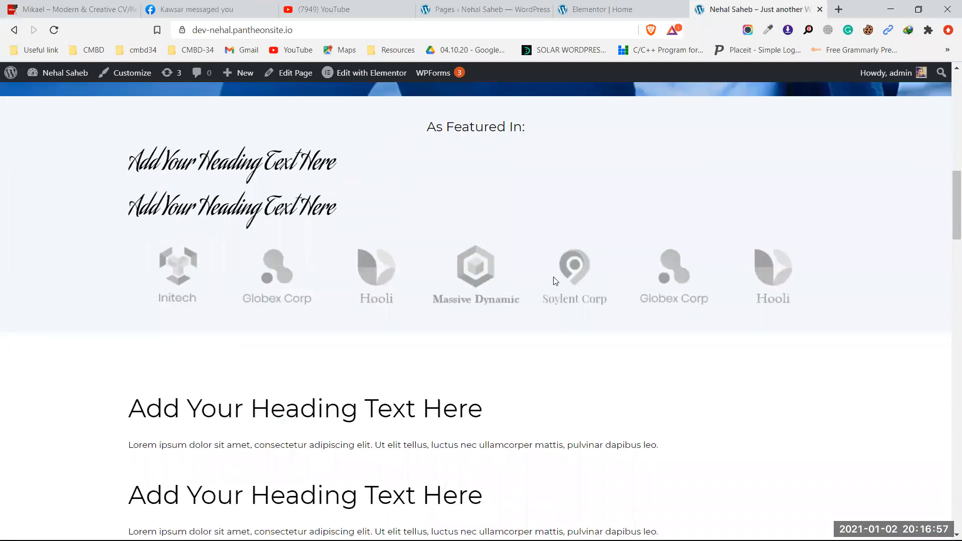
scroll(556, 280, up, 13)
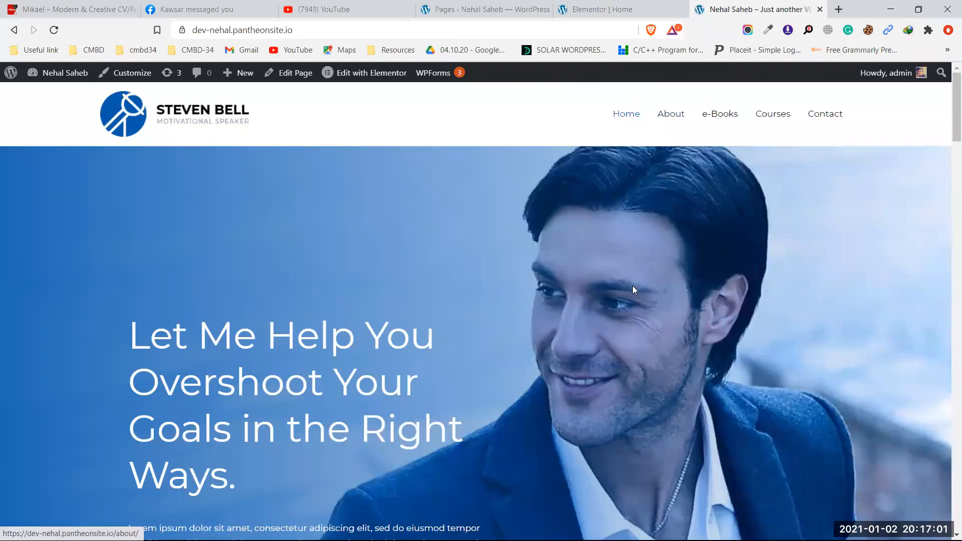
Step: Examine the speaker home page's layout from the header menu down through the e-Books & Courses block to Testimonials
scroll(634, 284, down, 5)
scroll(634, 284, up, 2)
scroll(634, 283, up, 3)
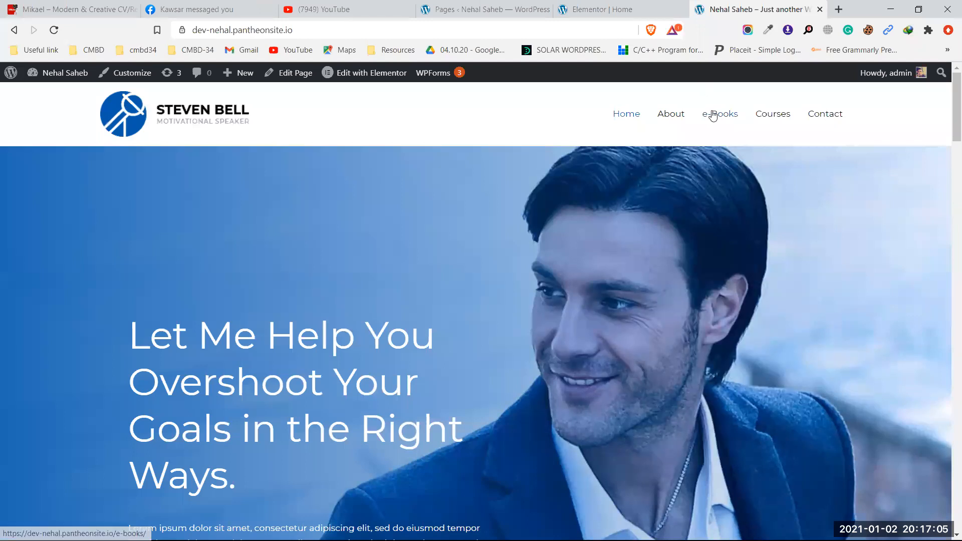
scroll(516, 301, down, 10)
scroll(528, 307, down, 12)
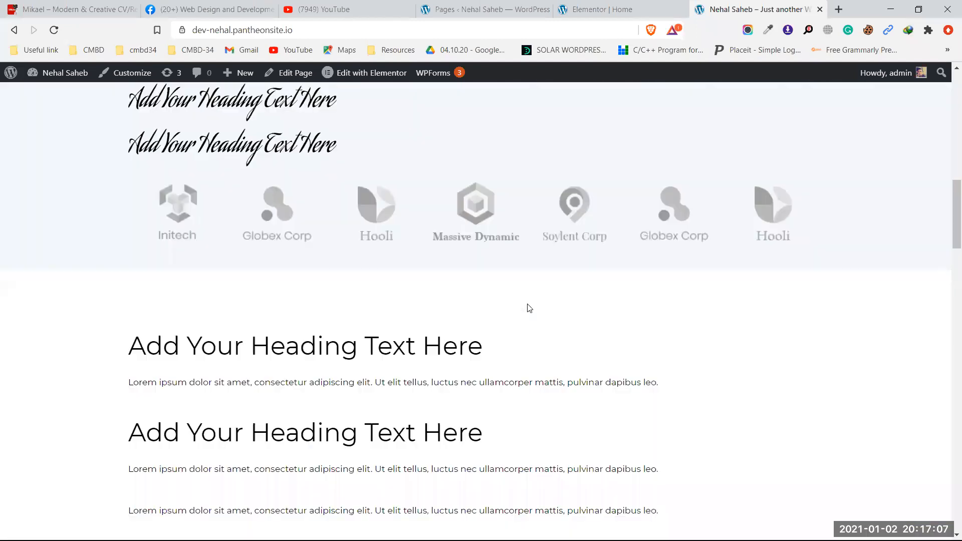
scroll(527, 303, down, 10)
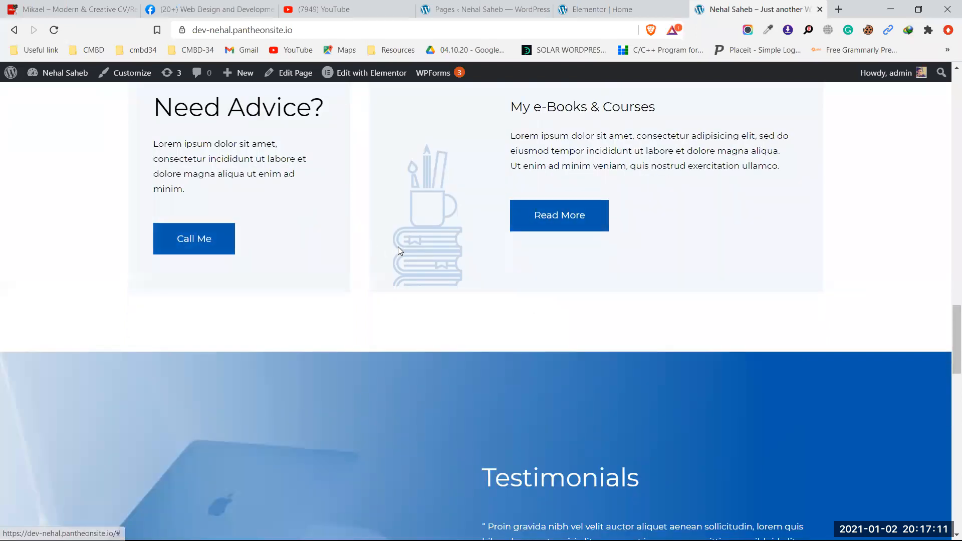
scroll(399, 249, up, 10)
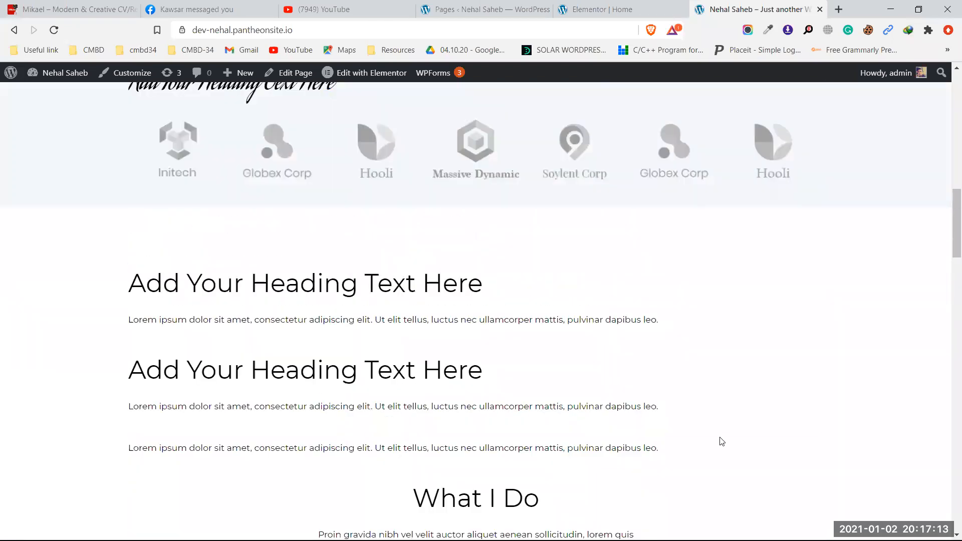
click(890, 9)
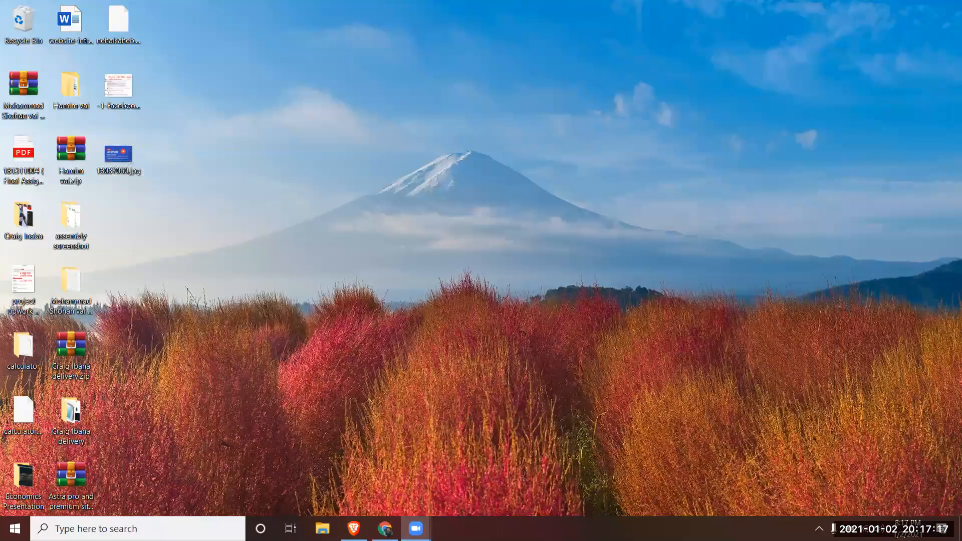
click(354, 529)
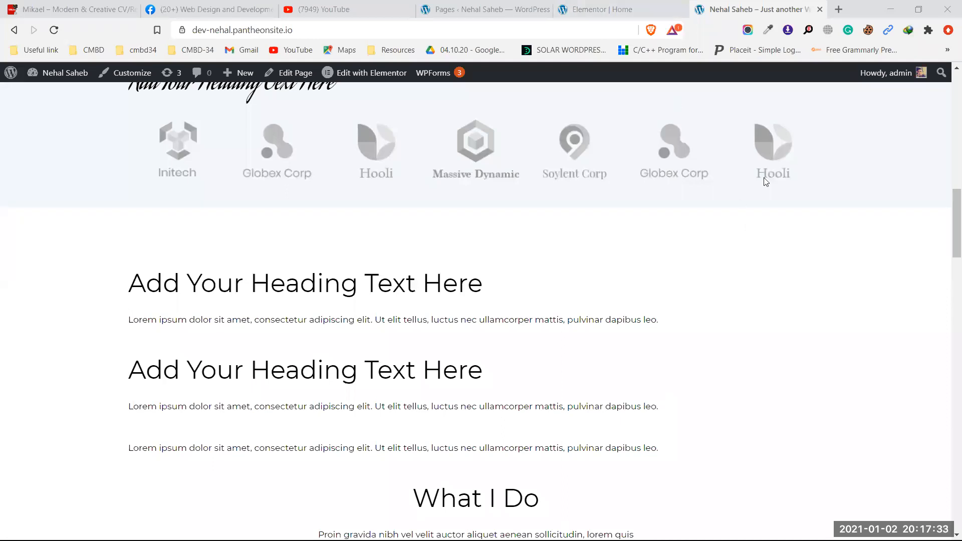
scroll(476, 286, up, 8)
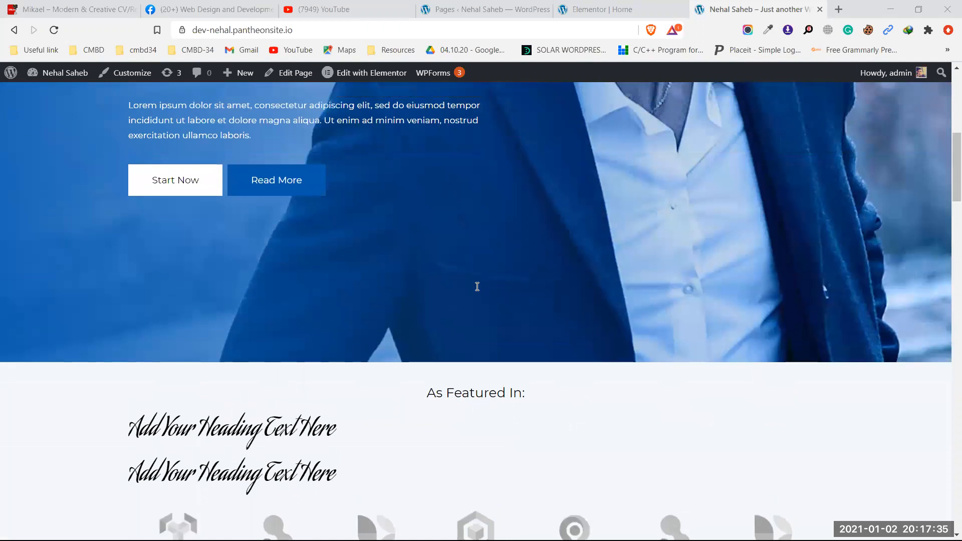
scroll(477, 287, up, 8)
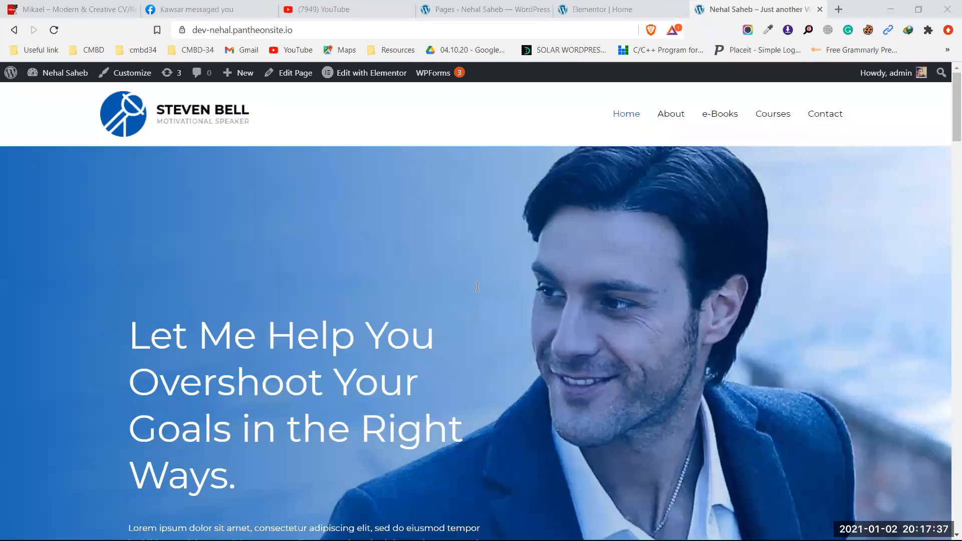